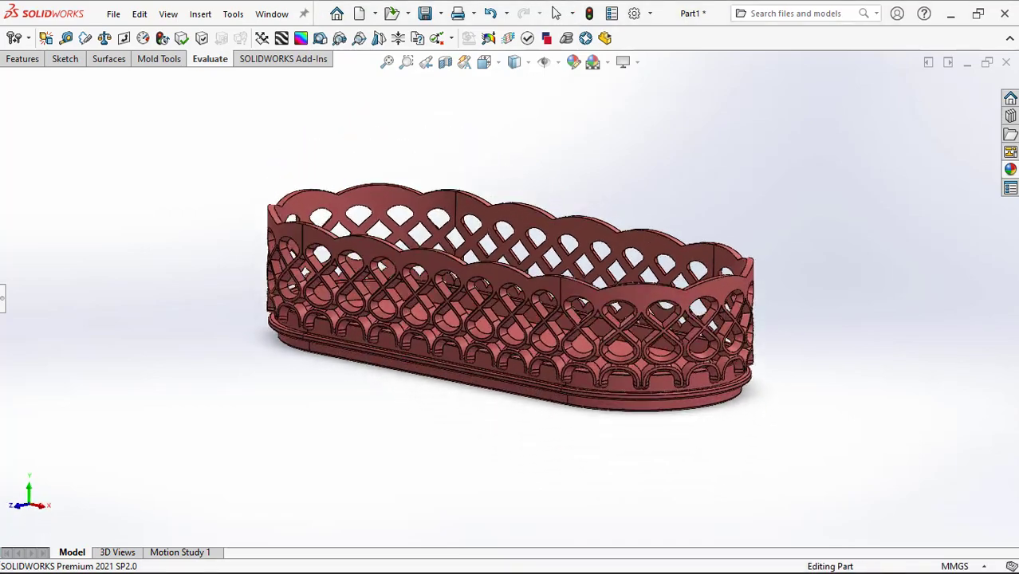
key(Down)
Rotate the finished basket to inspect its underside, then turn to an isometric view into the lattice
key(Left)
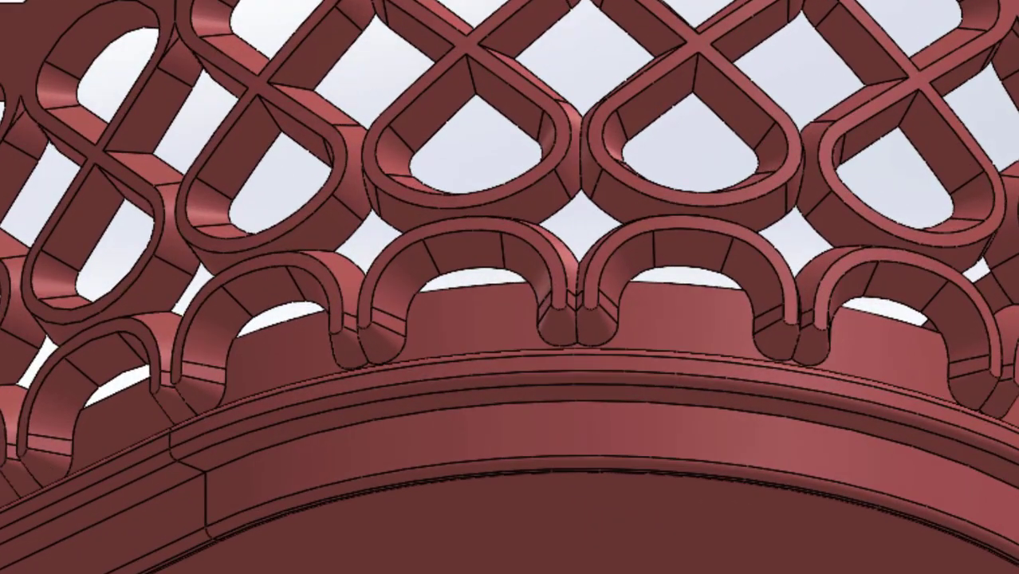
key(ctrl+7)
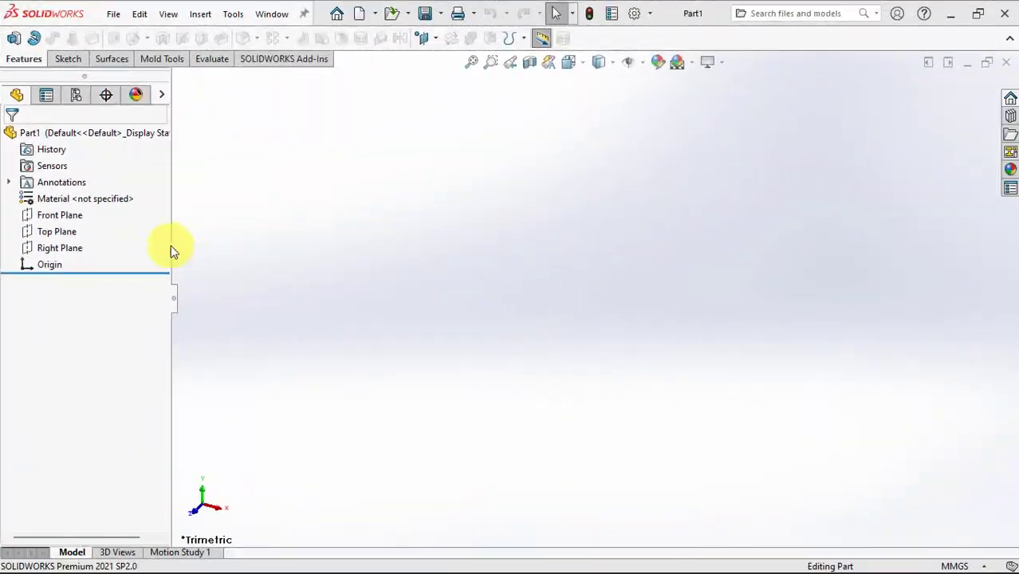
On the Top Plane, draw a centre-point straight slot starting at the origin
click(62, 231)
click(71, 207)
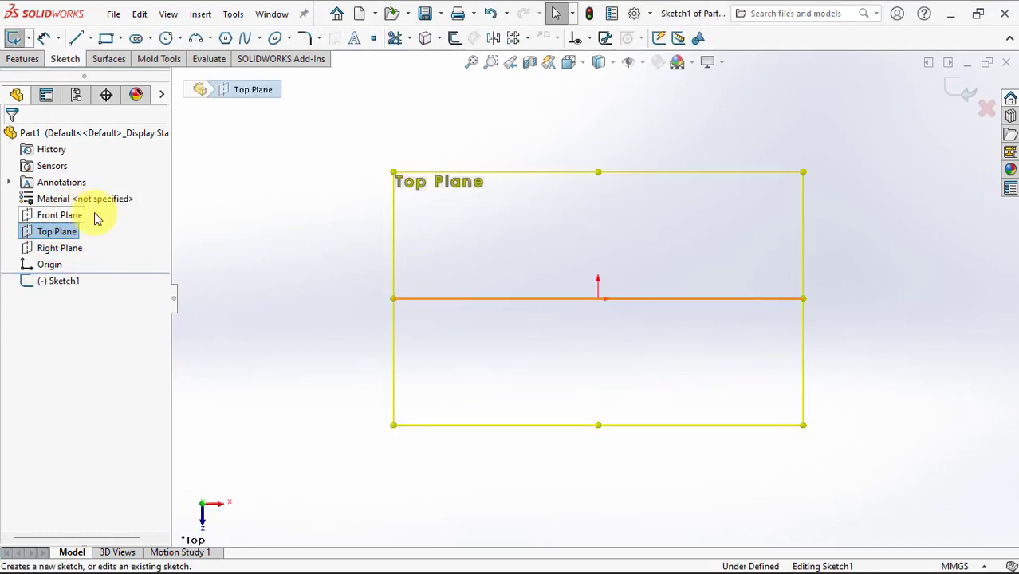
click(149, 41)
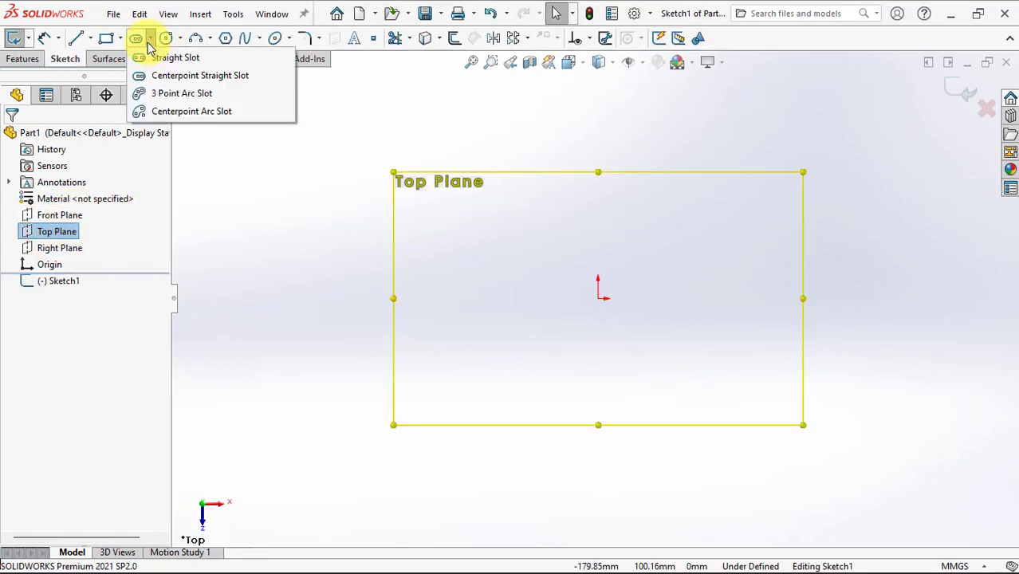
click(160, 75)
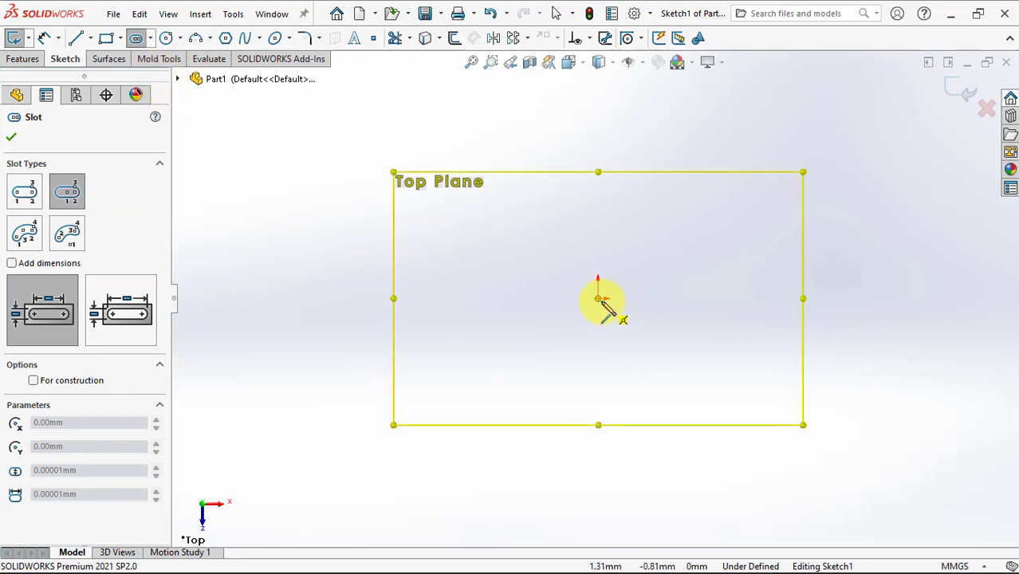
click(600, 301)
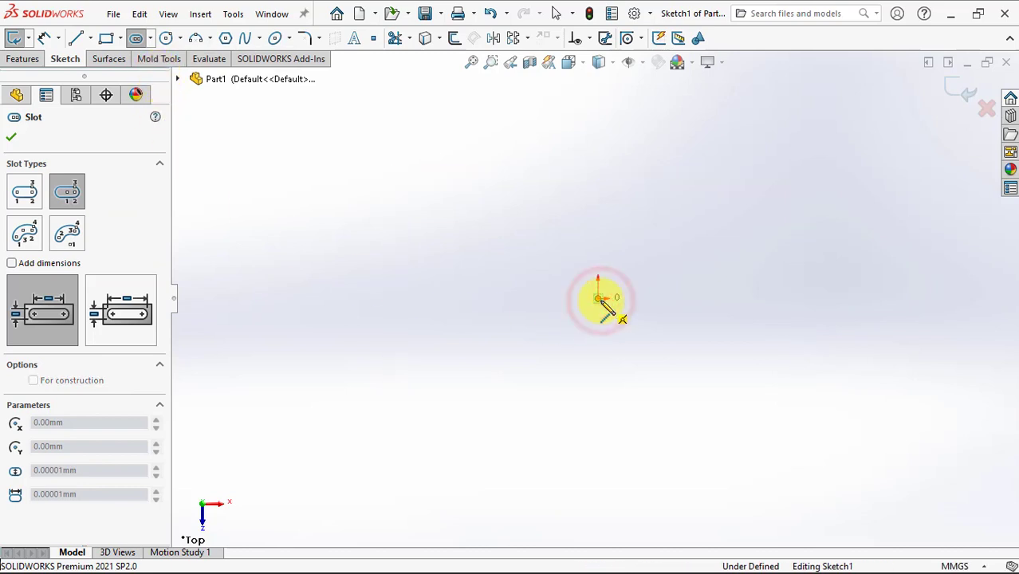
click(869, 299)
click(644, 157)
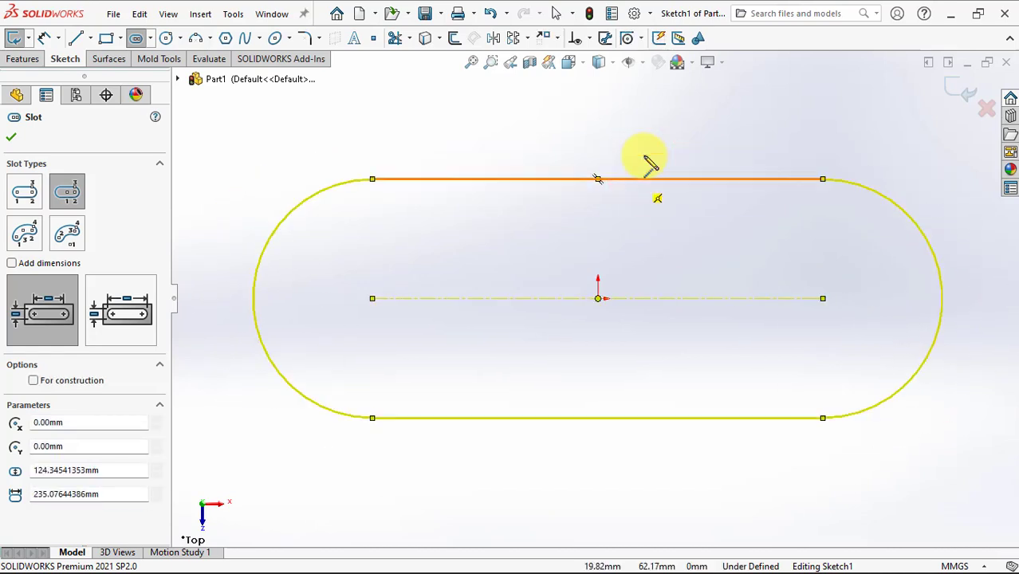
click(14, 139)
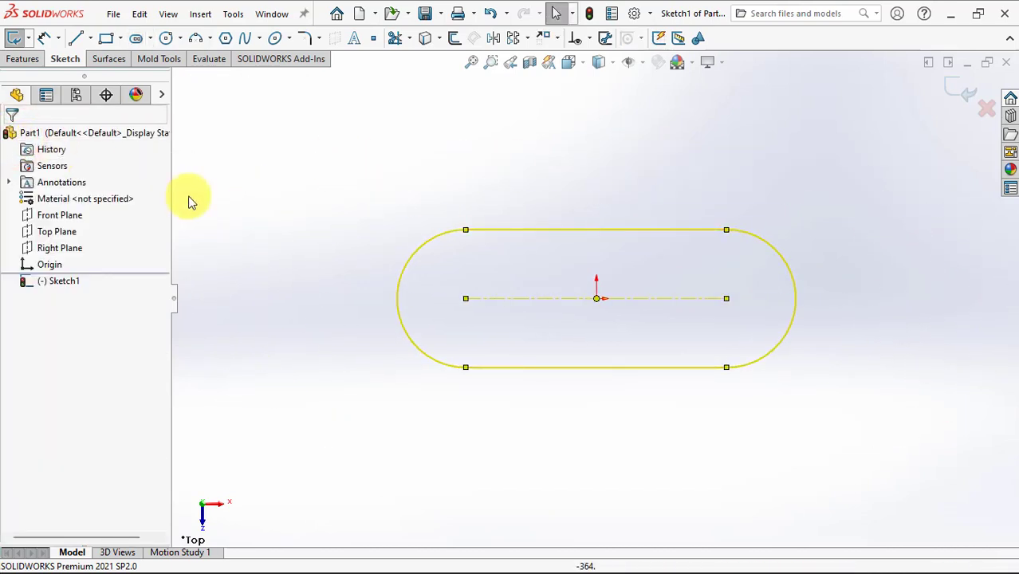
Dimension the slot's bottom straight edge to 148 mm
click(43, 37)
click(641, 368)
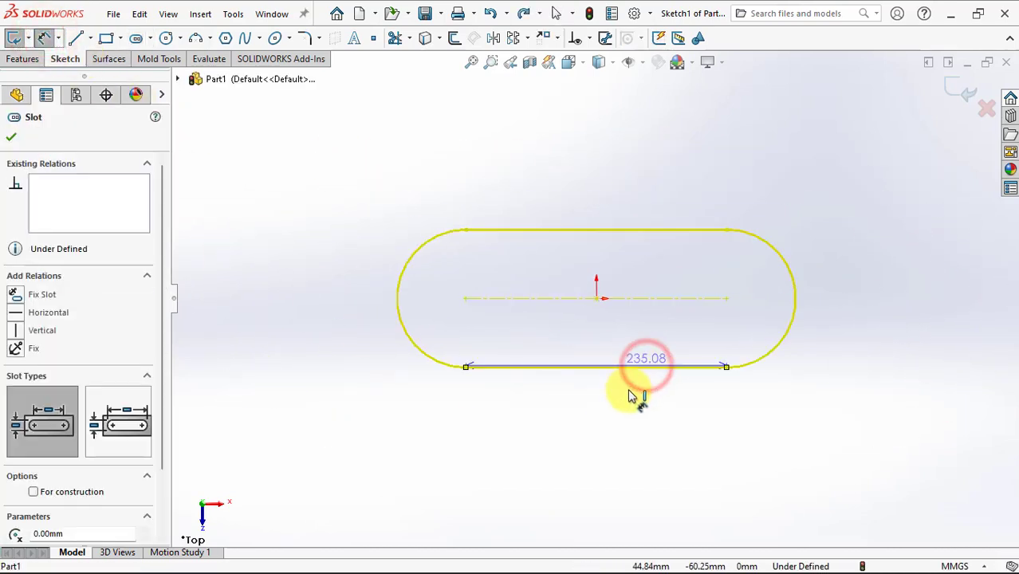
click(601, 414)
text(148)
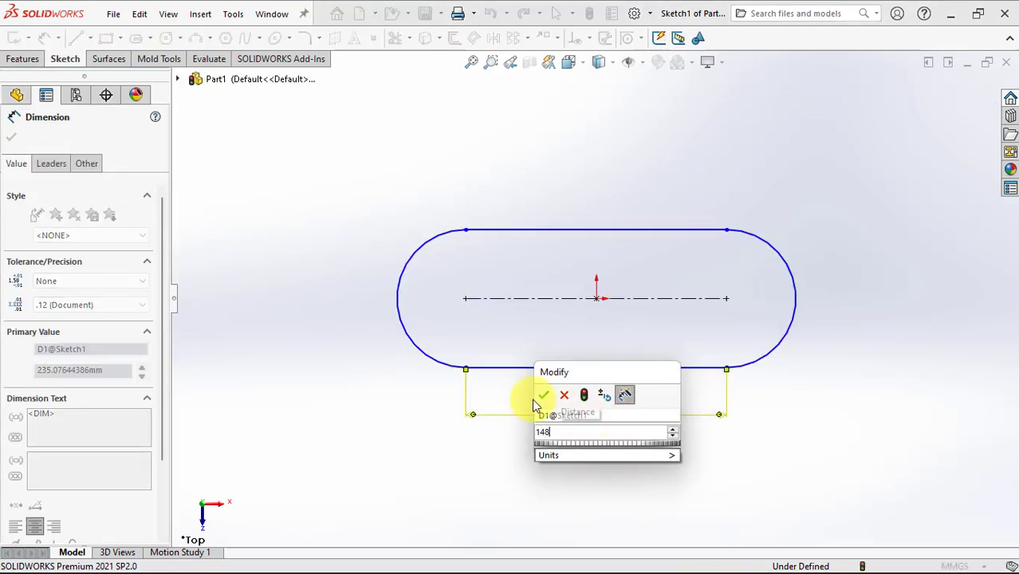
click(543, 394)
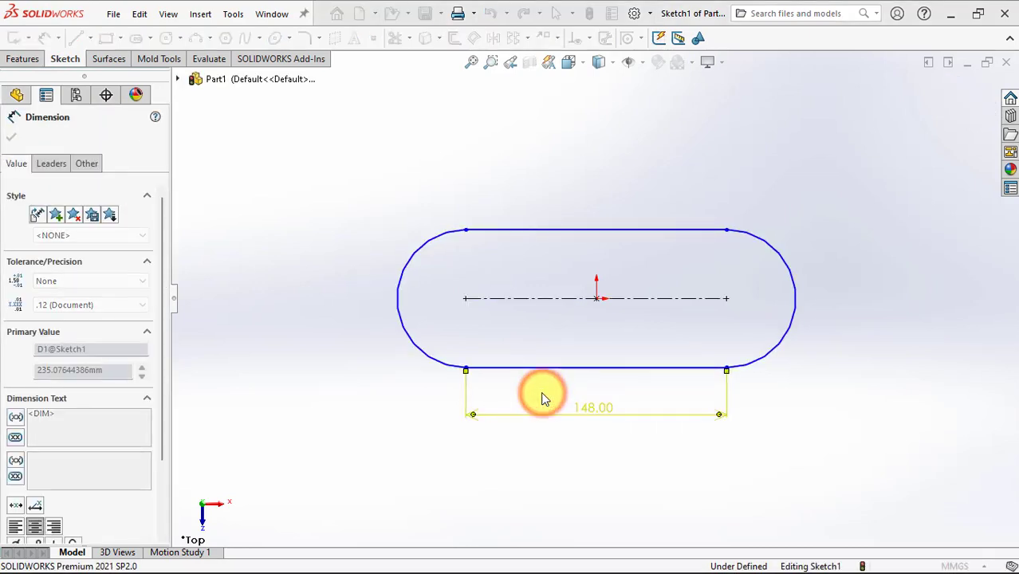
right_click(558, 452)
click(590, 468)
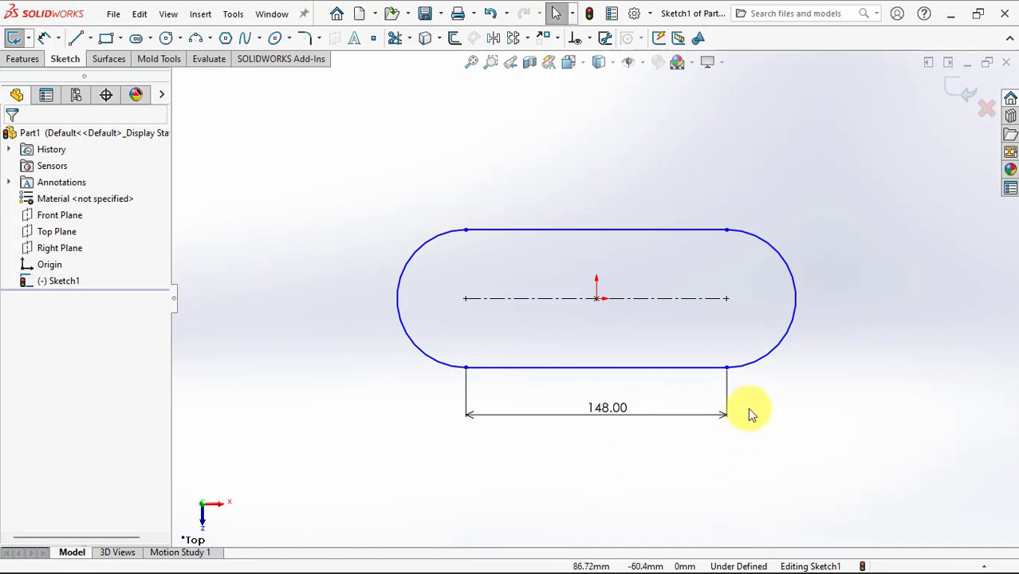
Explode the slot, make the right end arc equal in length to the bottom line, and exit the sketch
click(543, 369)
right_click(544, 371)
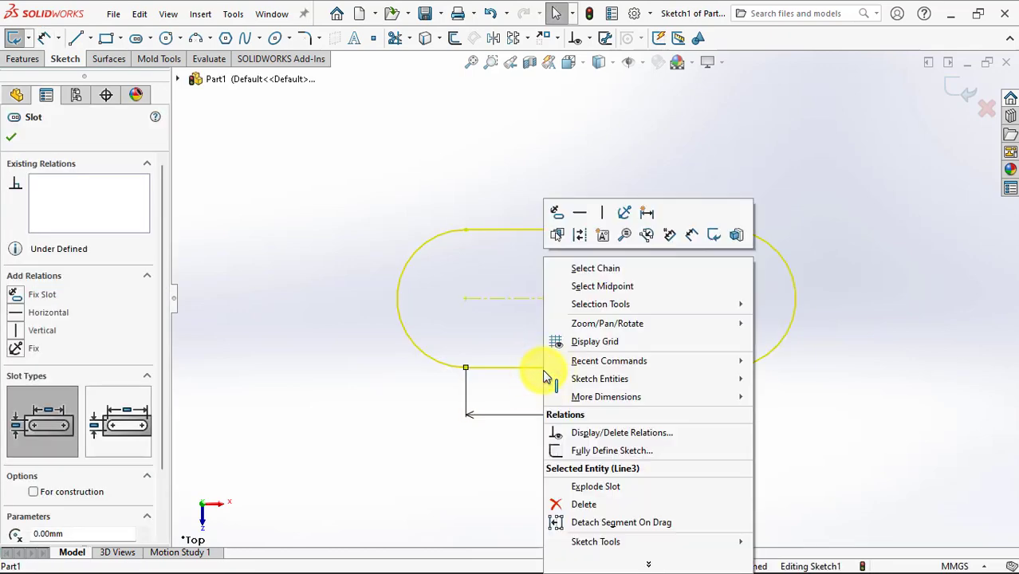
click(595, 486)
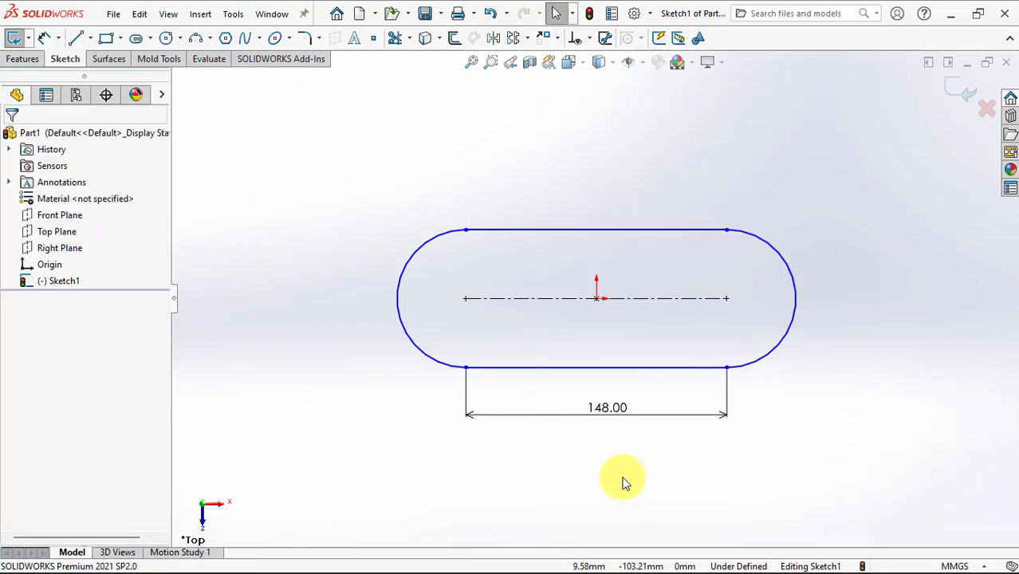
click(743, 373)
ctrl+click(705, 369)
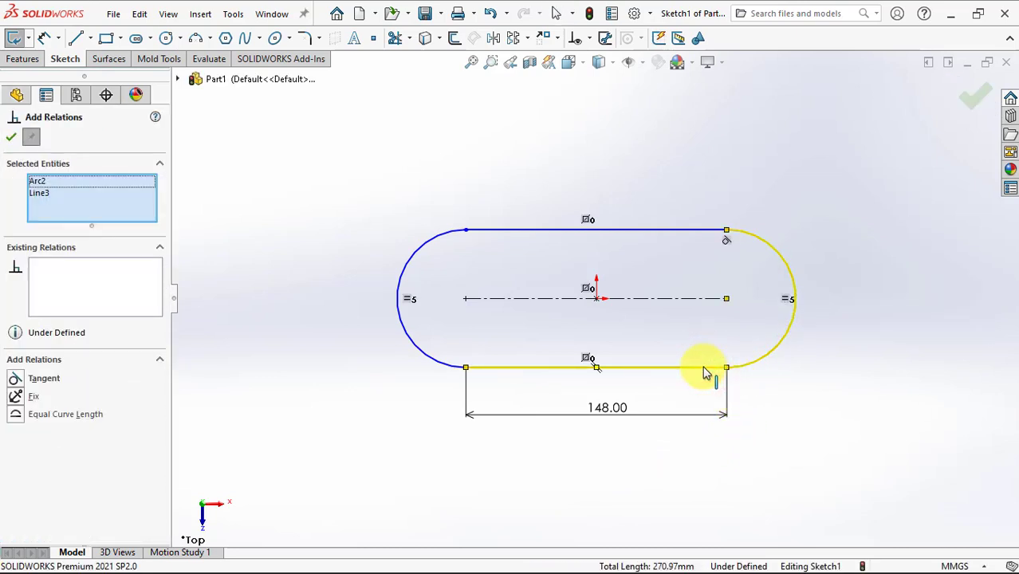
click(19, 414)
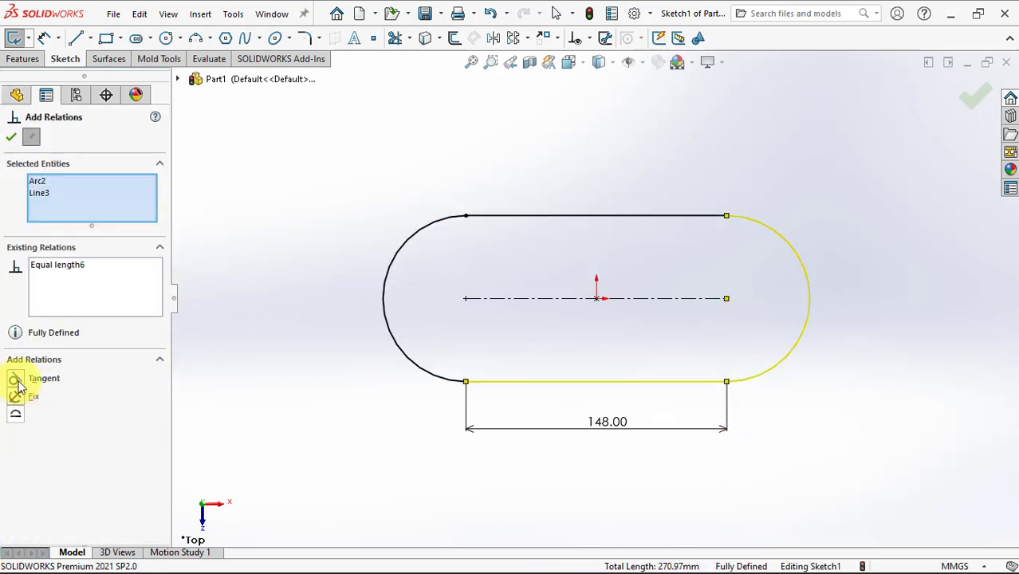
click(11, 137)
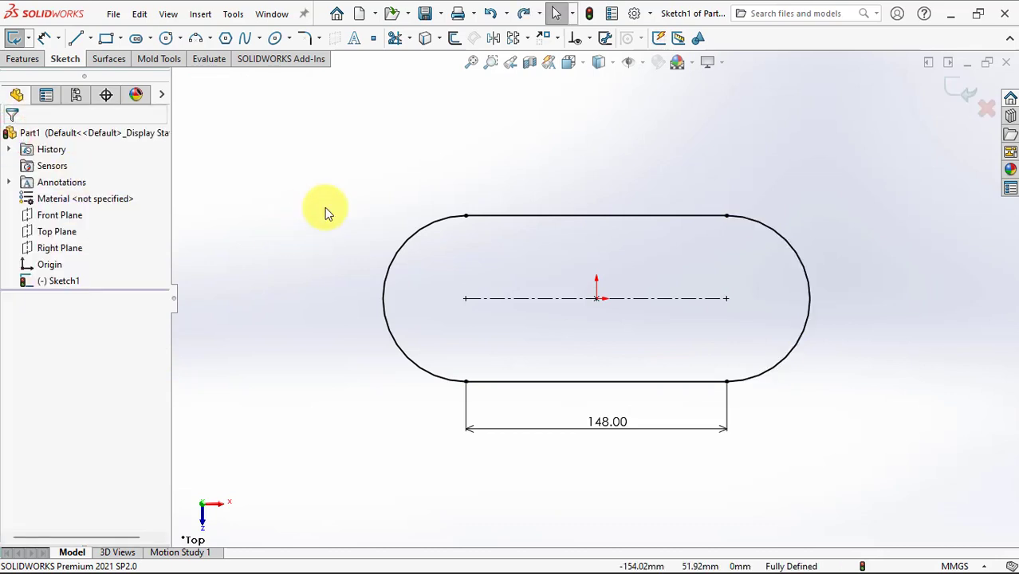
click(961, 95)
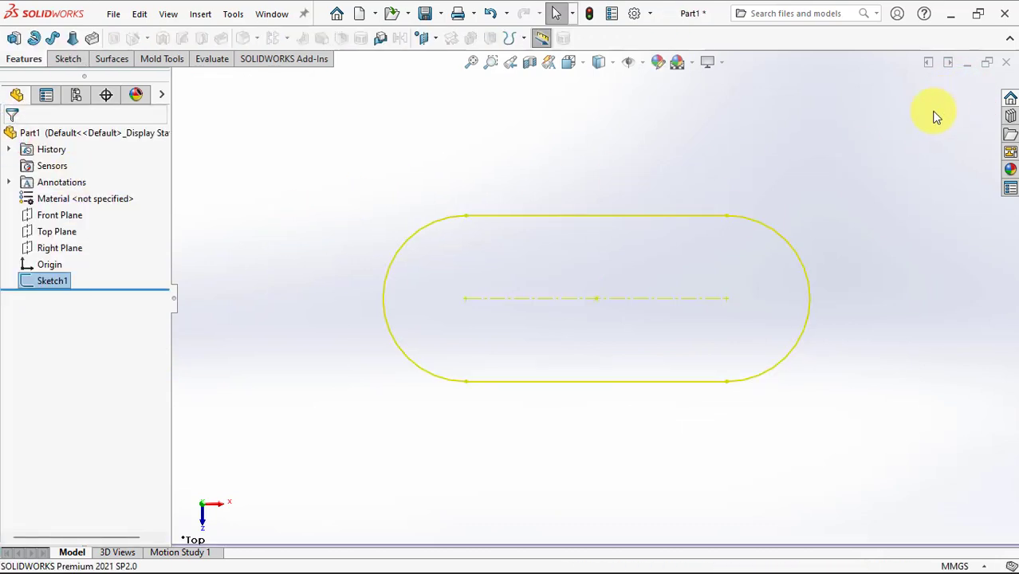
Start a Front Plane sketch and convert the oval's centreline into it as construction geometry
mouse_move(678, 357)
middle_down()
mouse_move(634, 339)
mouse_move(592, 234)
middle_up()
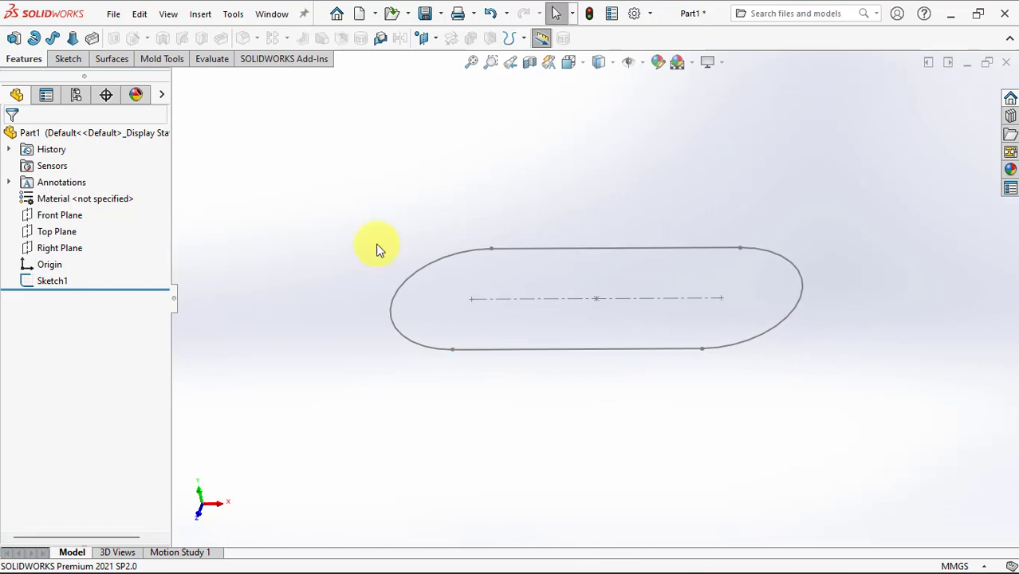
click(52, 222)
click(57, 196)
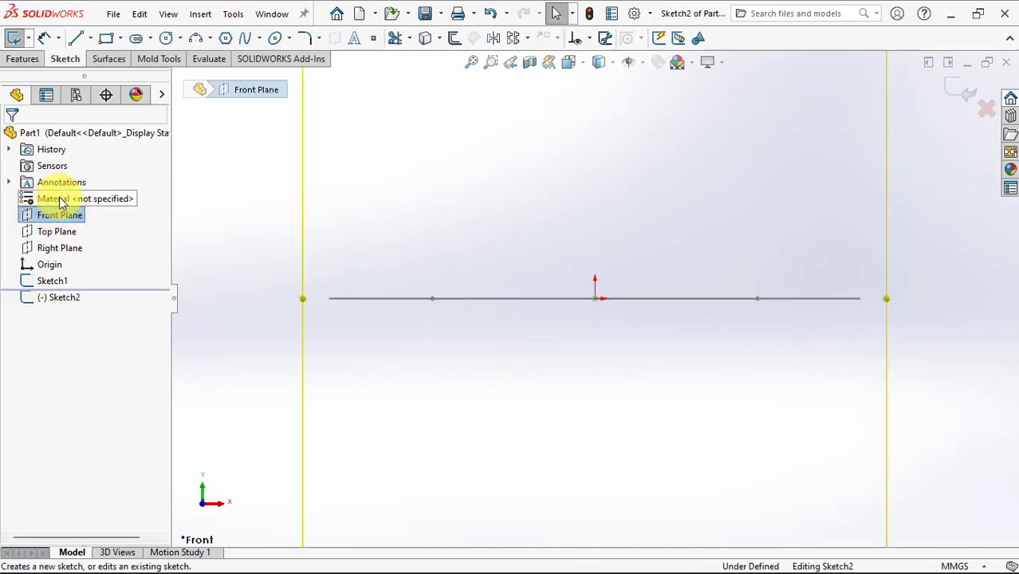
click(393, 207)
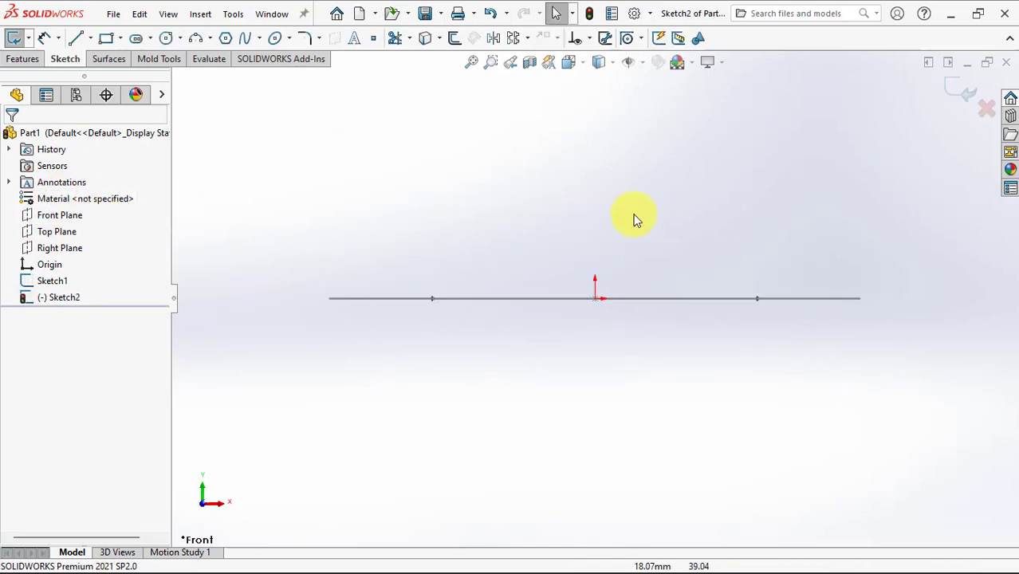
mouse_move(635, 218)
middle_down()
mouse_move(571, 255)
mouse_move(610, 302)
mouse_move(585, 292)
mouse_move(563, 300)
middle_up()
click(558, 289)
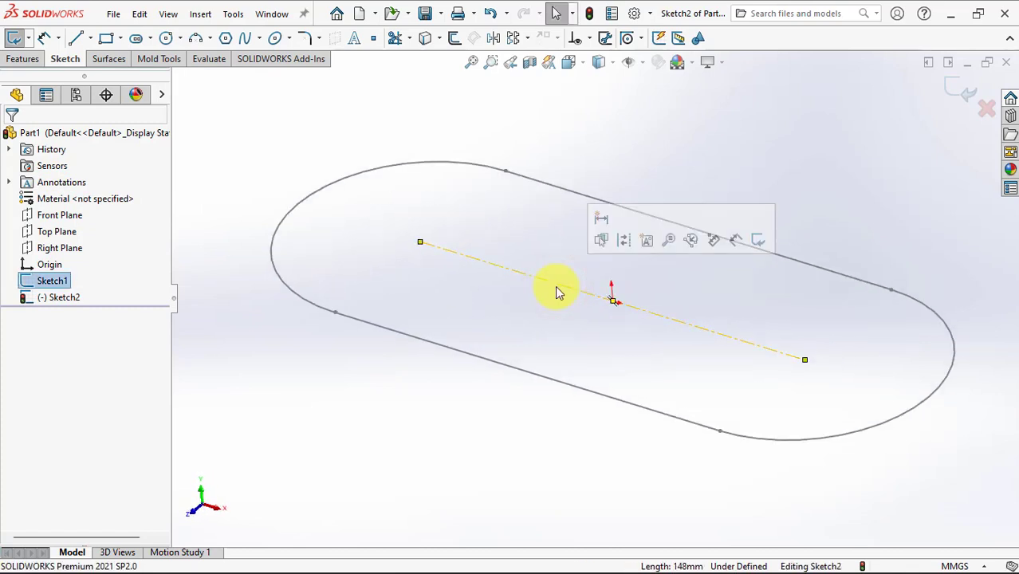
click(425, 38)
click(479, 261)
click(542, 218)
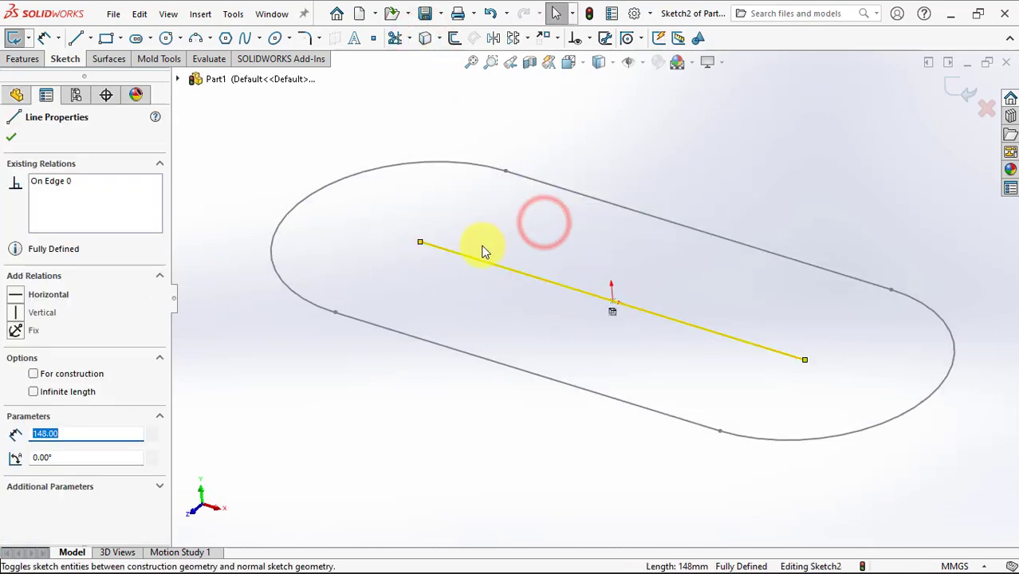
Divide the construction line into 6 equal segments with the Segment tool
click(468, 256)
click(233, 14)
mouse_move(267, 429)
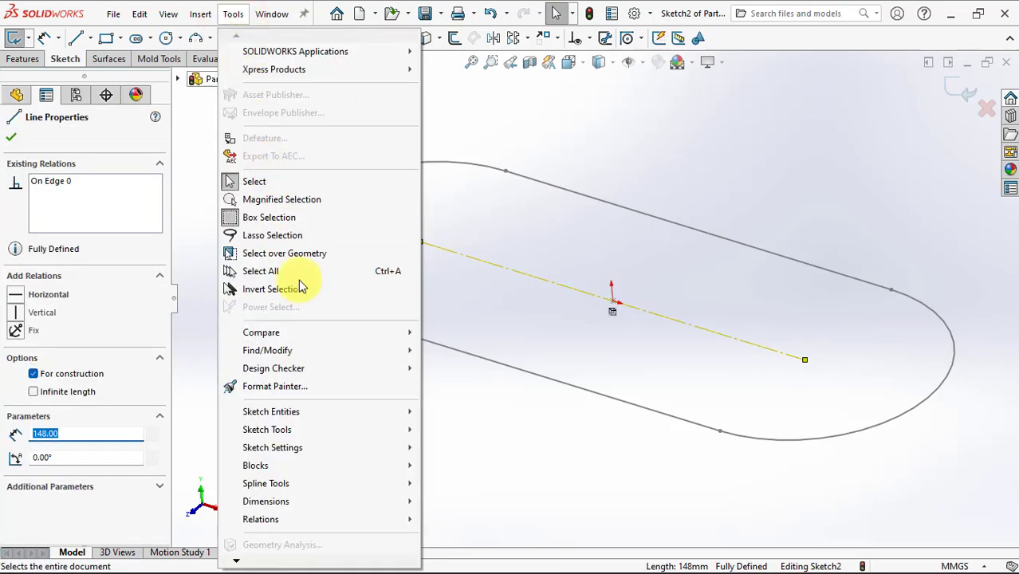
click(463, 177)
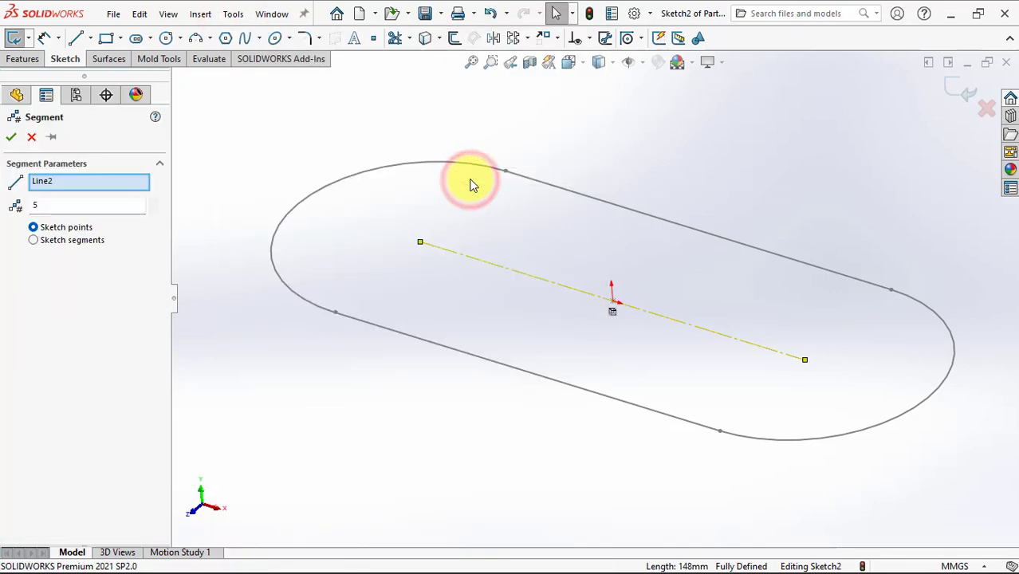
click(61, 242)
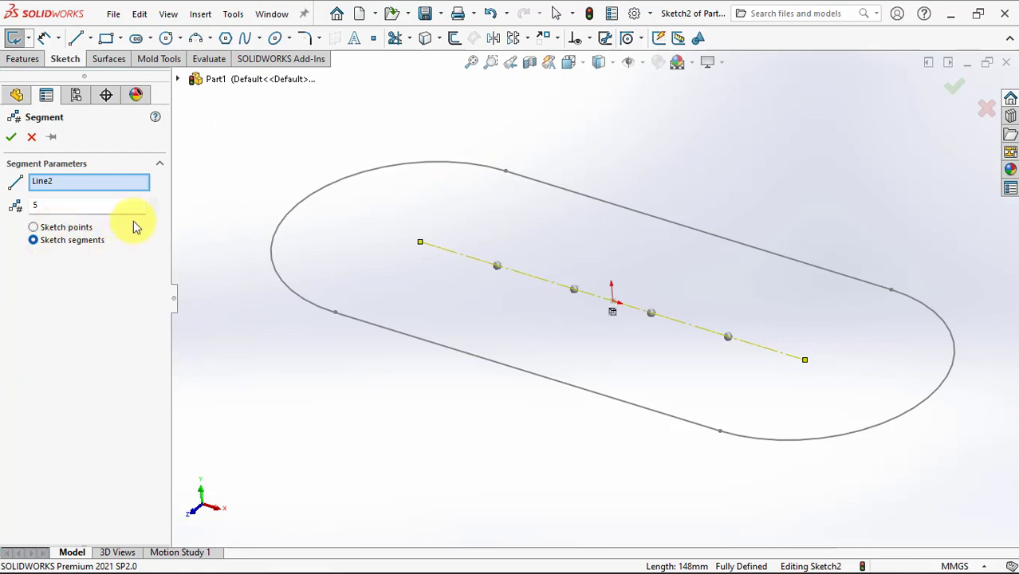
click(153, 202)
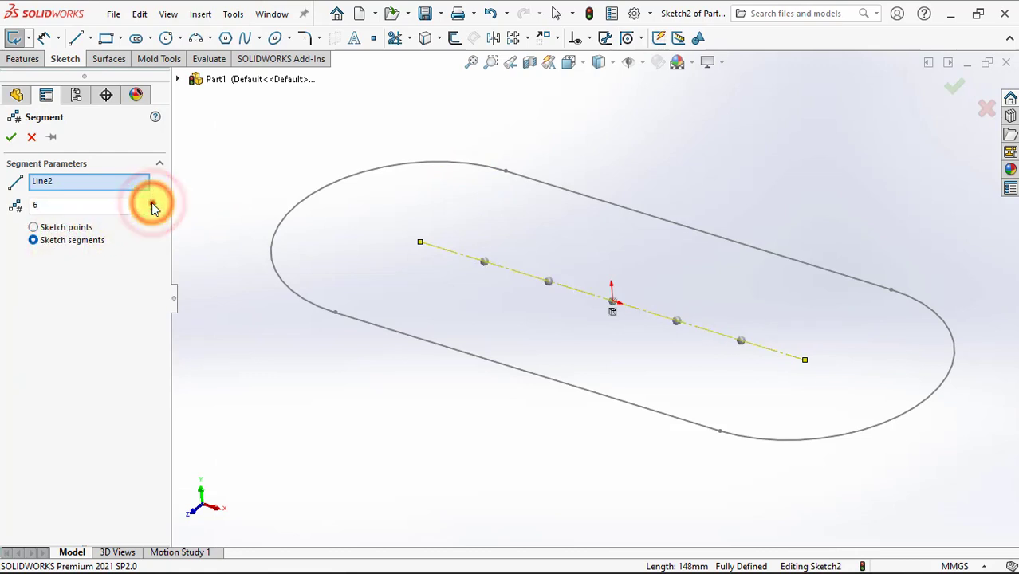
Confirm the 6-segment division and draw a vertical centreline up from a baseline point
click(11, 136)
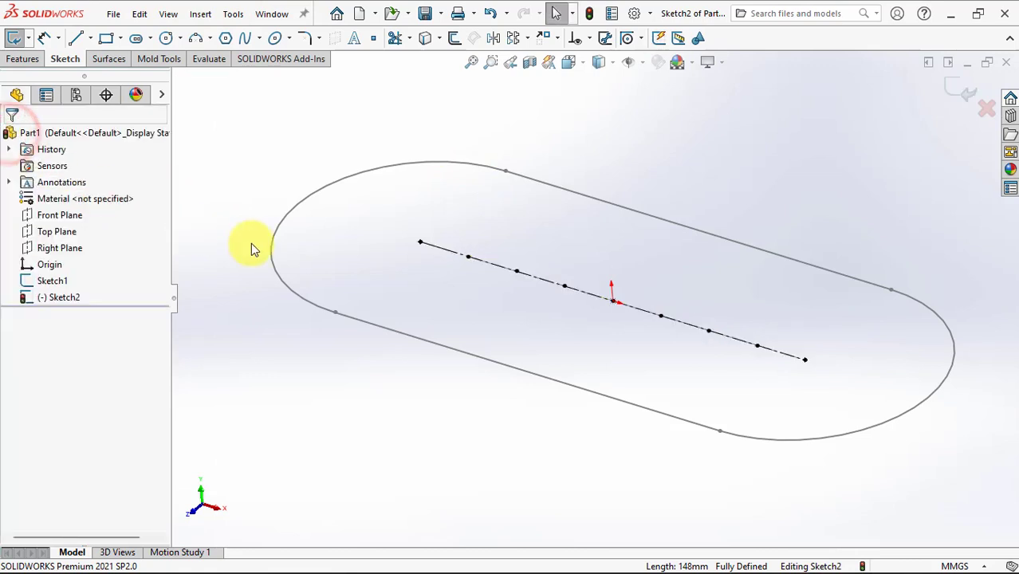
scroll(467, 233, down, 1)
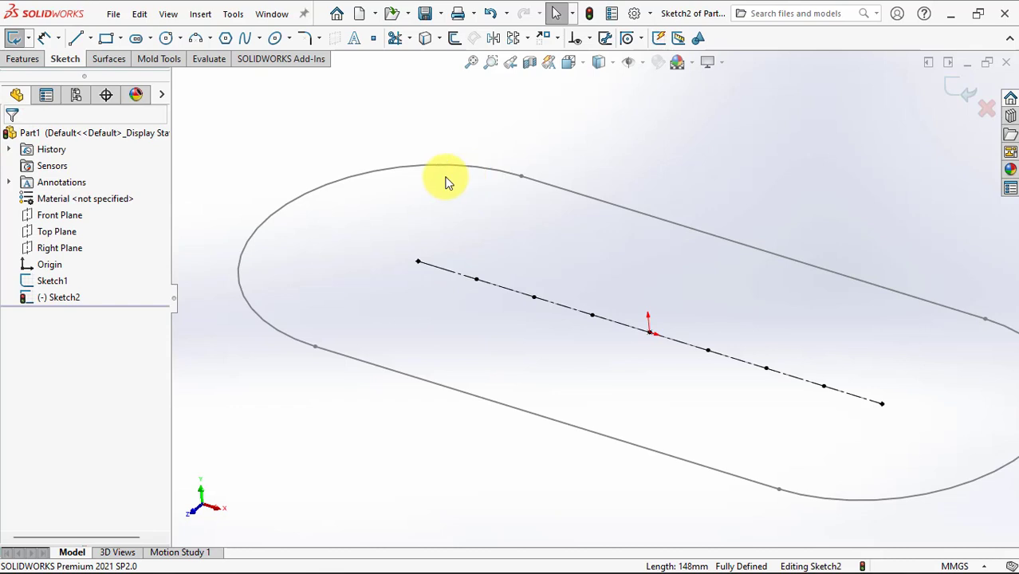
click(90, 37)
click(112, 73)
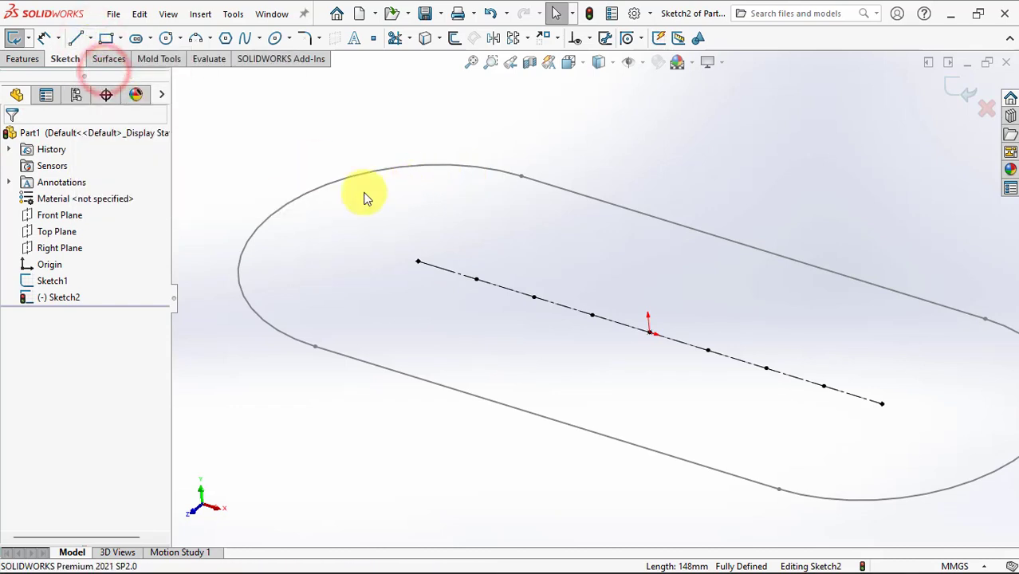
click(448, 270)
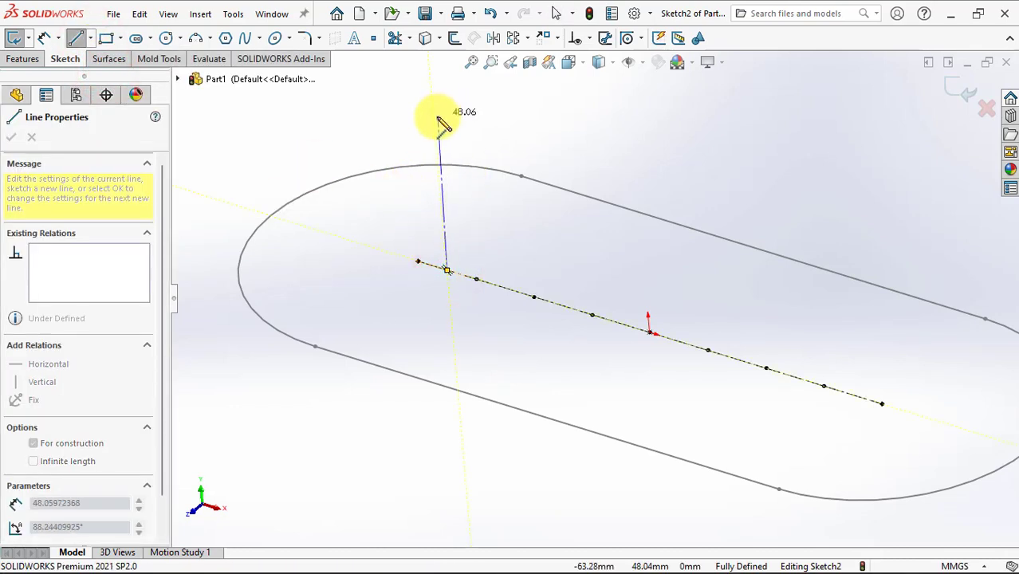
click(433, 114)
key(Escape)
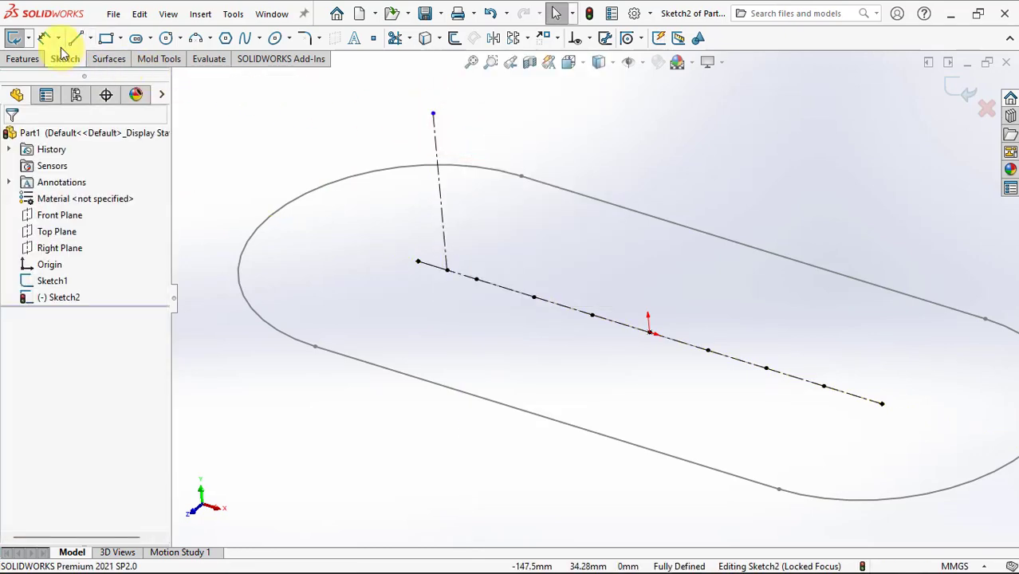
Dimension the vertical centreline to 55 mm tall and view the sketch from the front
click(43, 40)
click(433, 142)
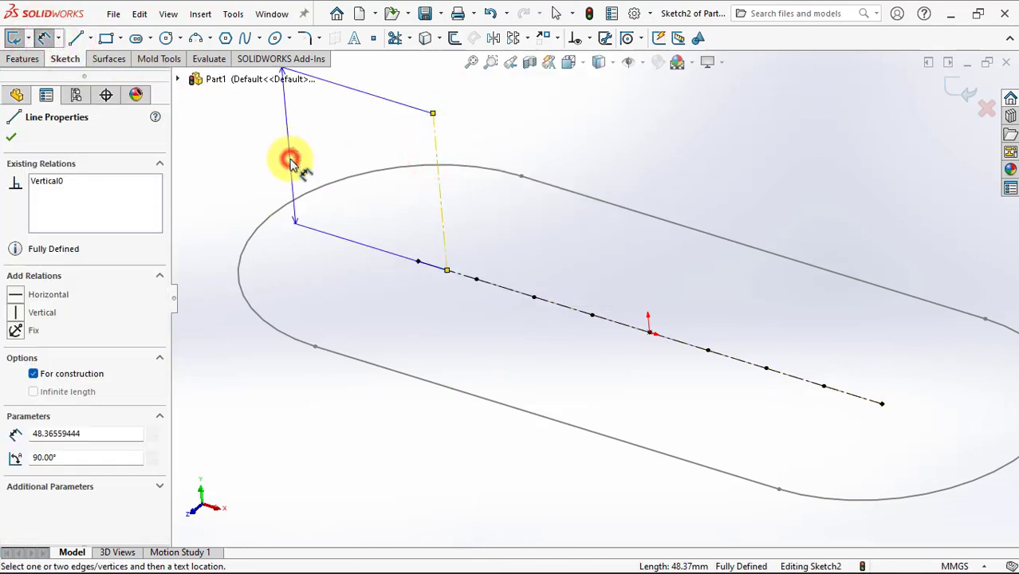
click(291, 159)
click(292, 164)
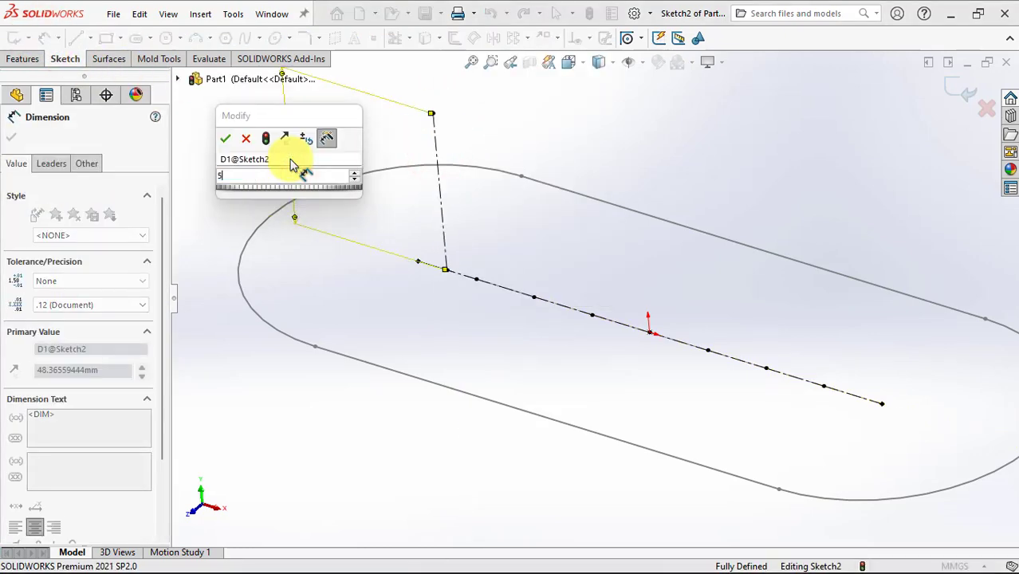
click(223, 140)
click(527, 151)
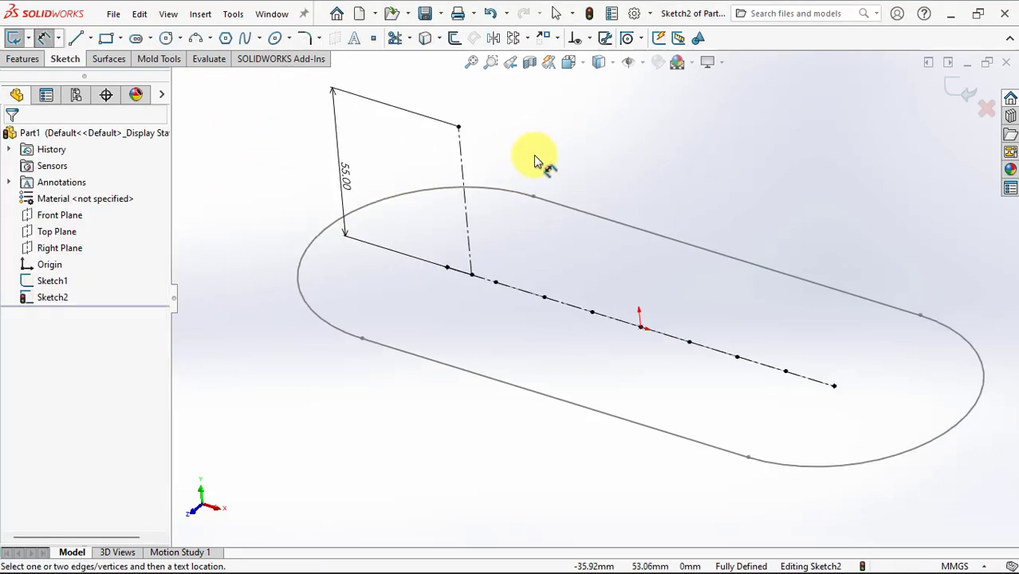
key(ctrl+1)
scroll(367, 214, down, 1)
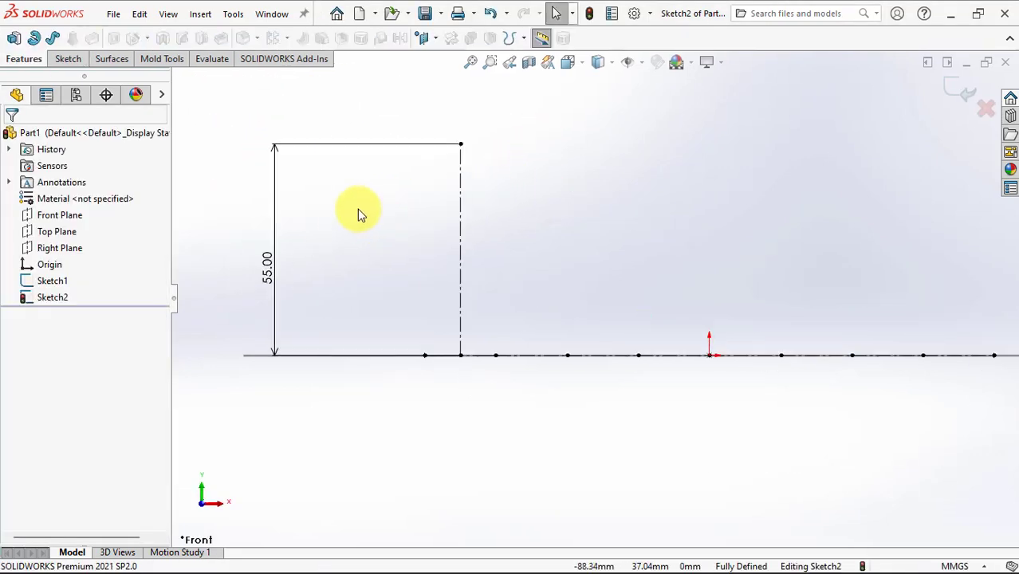
scroll(407, 192, down, 1)
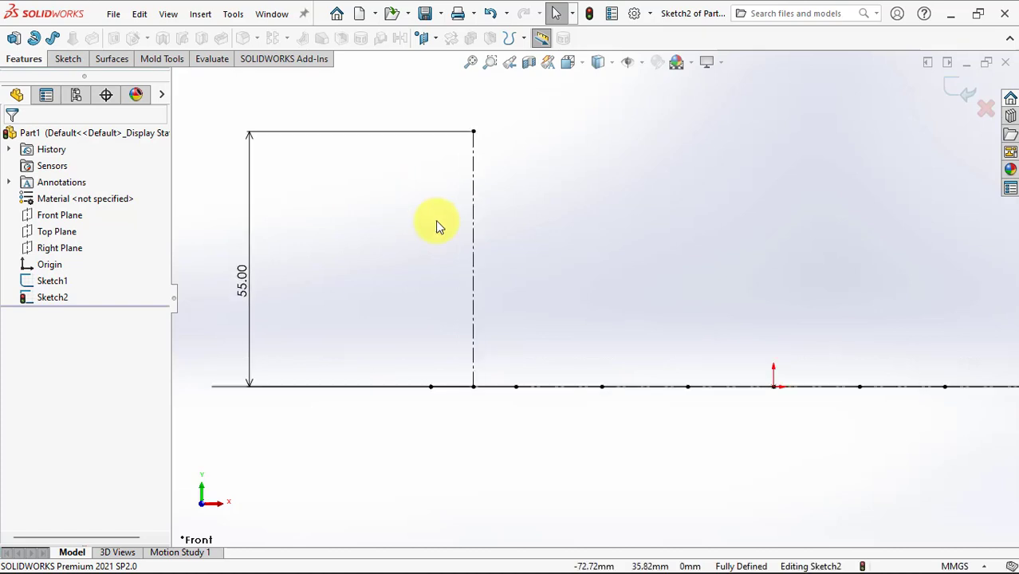
ctrl+middle_drag(434, 224, 426, 255)
Offset the vertical centreline 8 mm to both sides
click(455, 38)
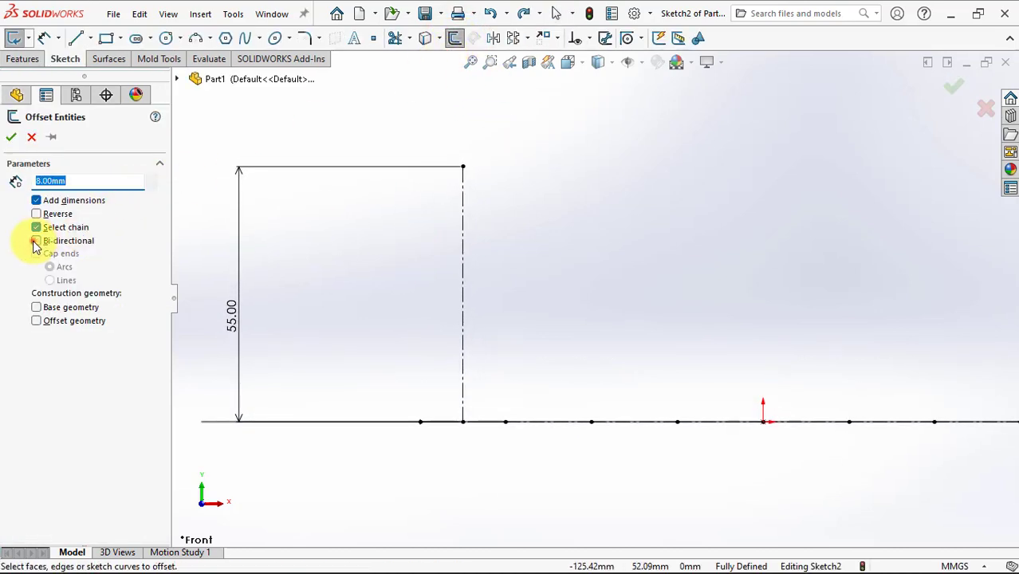
click(464, 269)
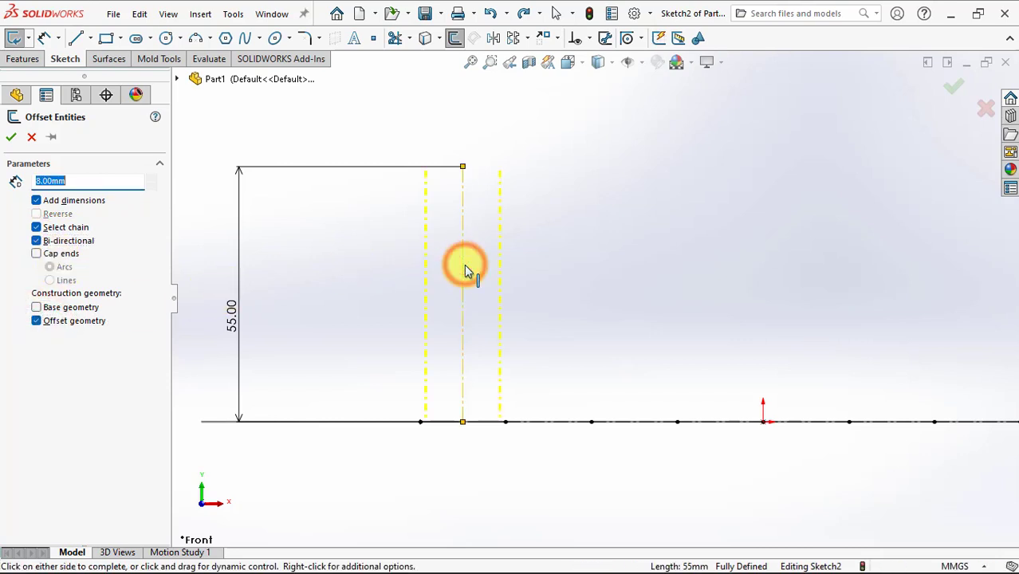
click(11, 139)
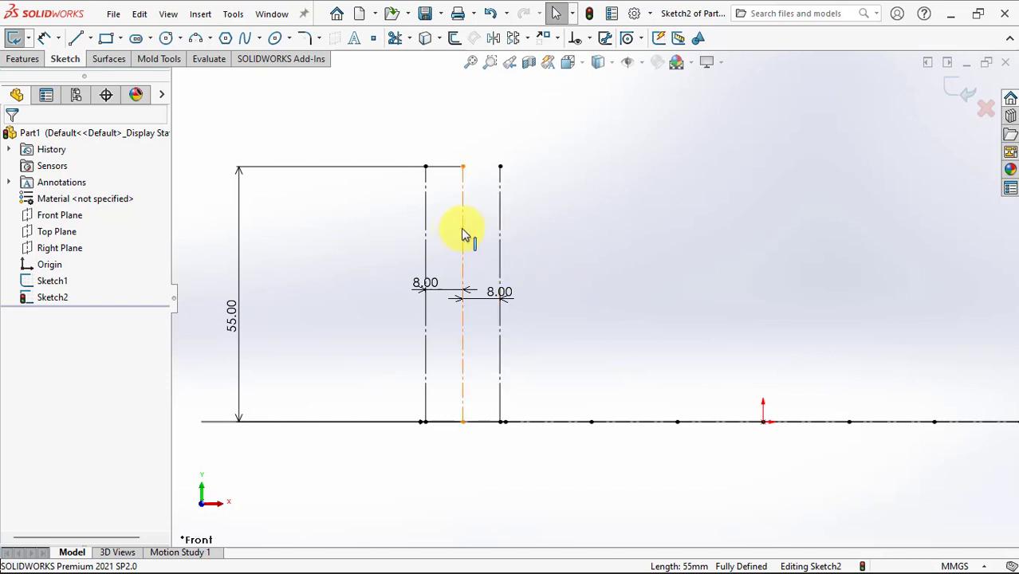
scroll(465, 235, up, 2)
ctrl+middle_drag(460, 213, 558, 243)
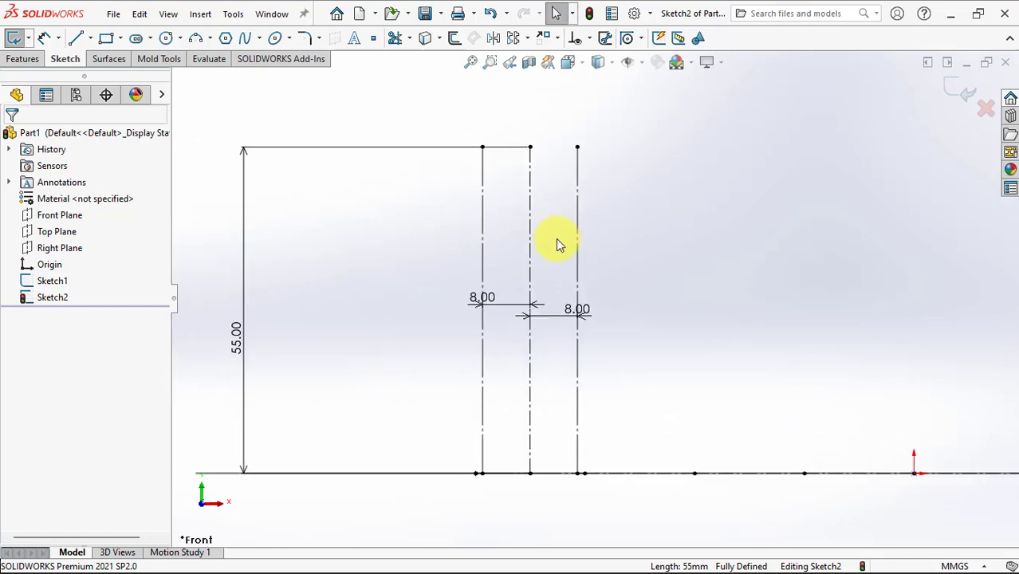
Draw a centre-point arc centred on the vertical centreline, sweeping to the left
click(209, 42)
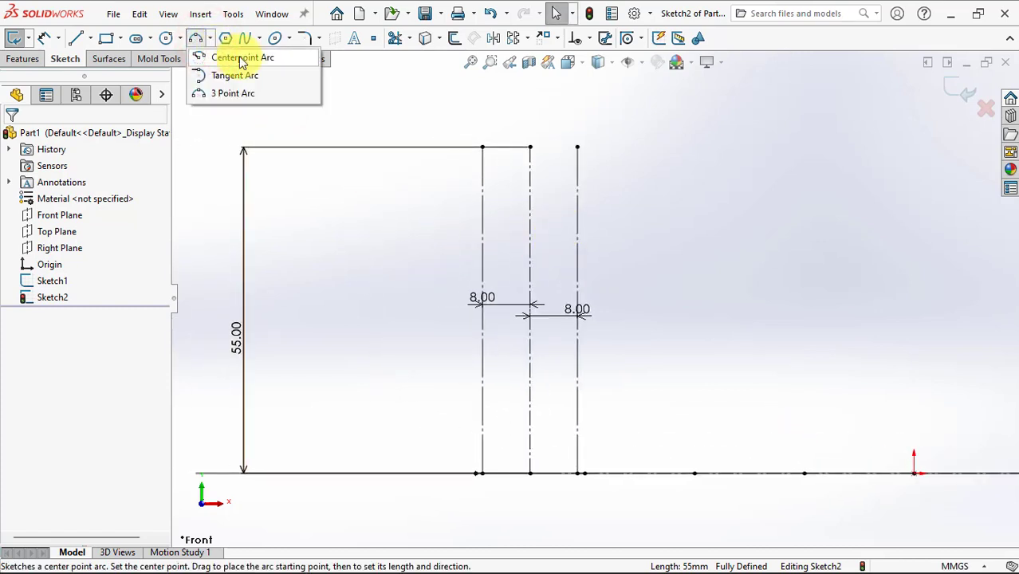
click(242, 52)
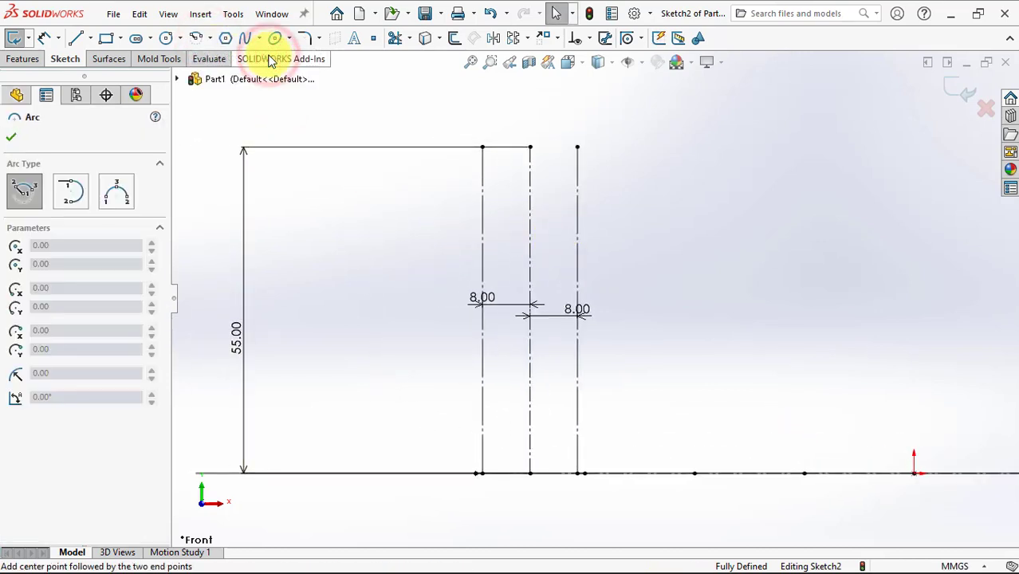
click(529, 252)
click(531, 176)
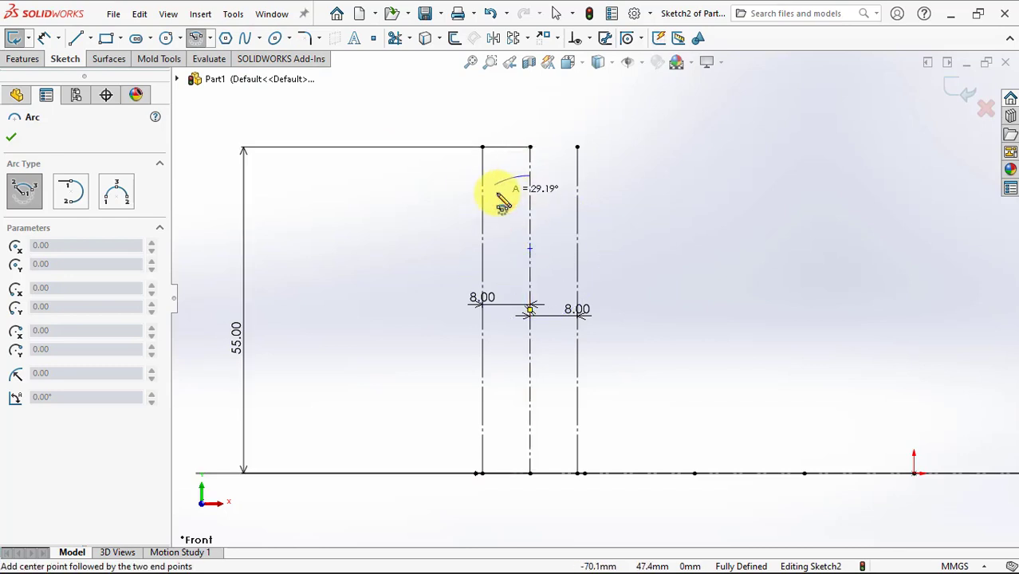
click(464, 217)
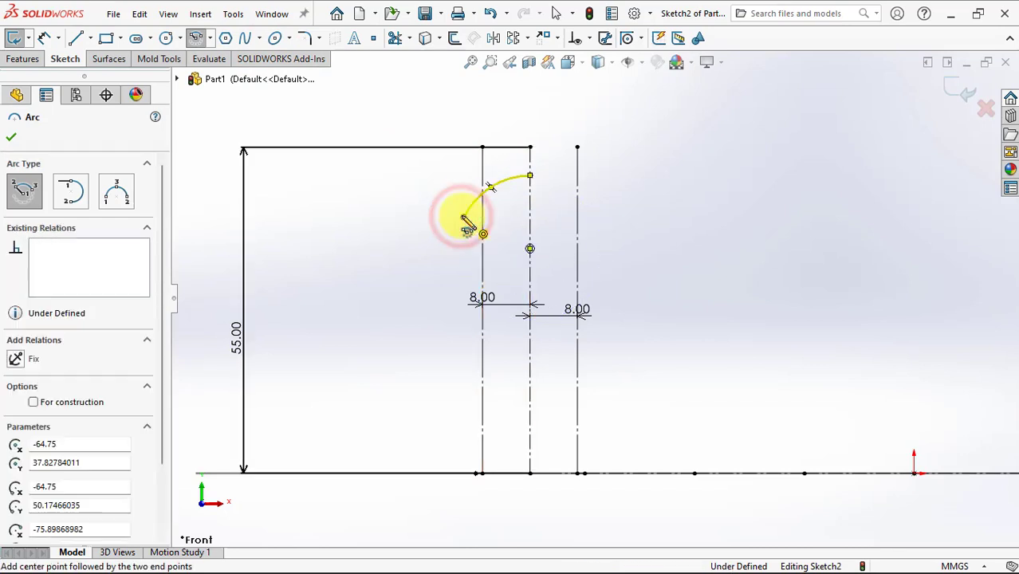
Draw a line from the arc's left end back to the centreline
click(75, 38)
click(464, 217)
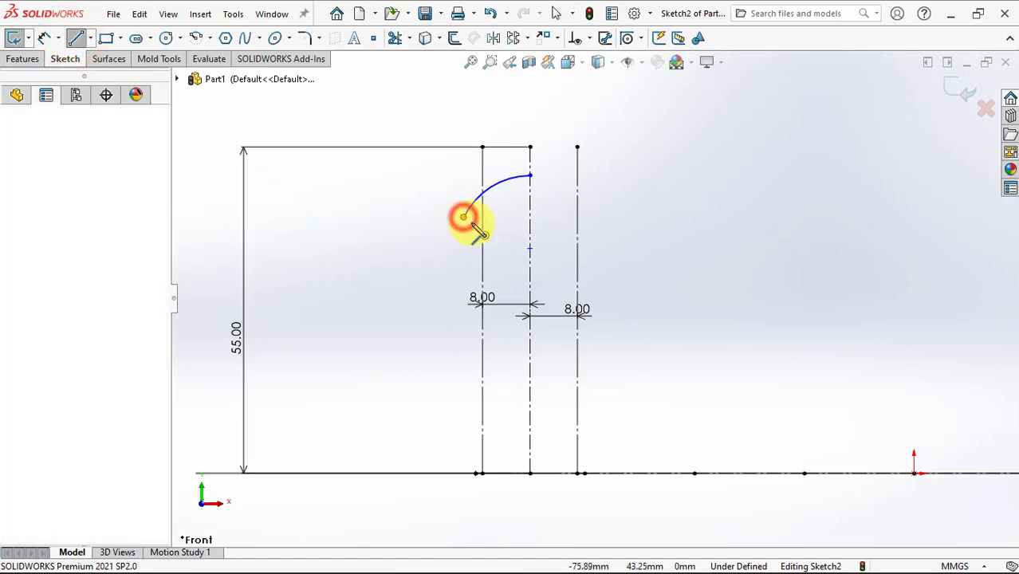
right_click(530, 275)
click(547, 287)
Dimension the arc radius to 10 mm and the line-to-centreline angle to 50°
click(45, 36)
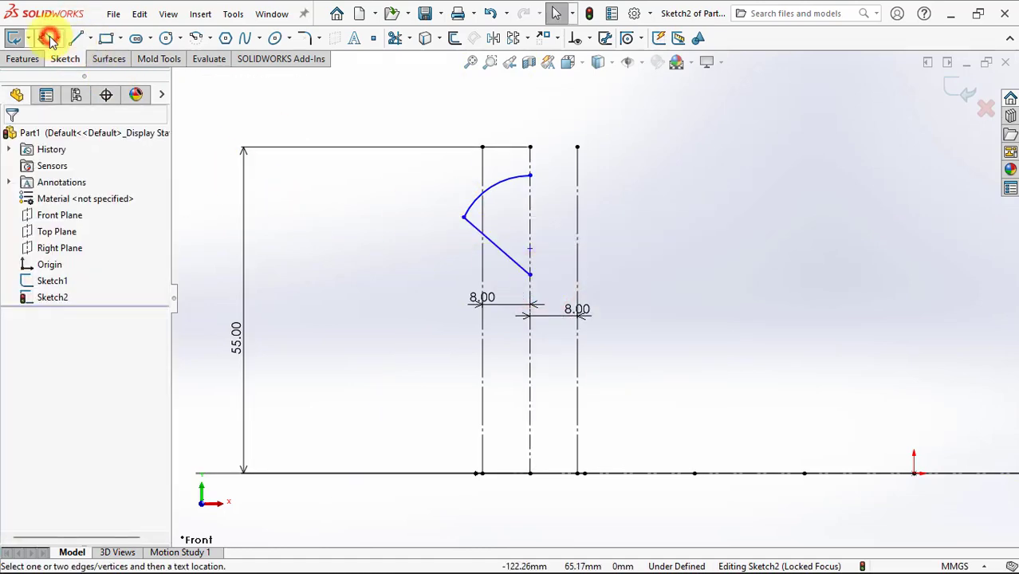
click(502, 186)
click(455, 104)
text(10)
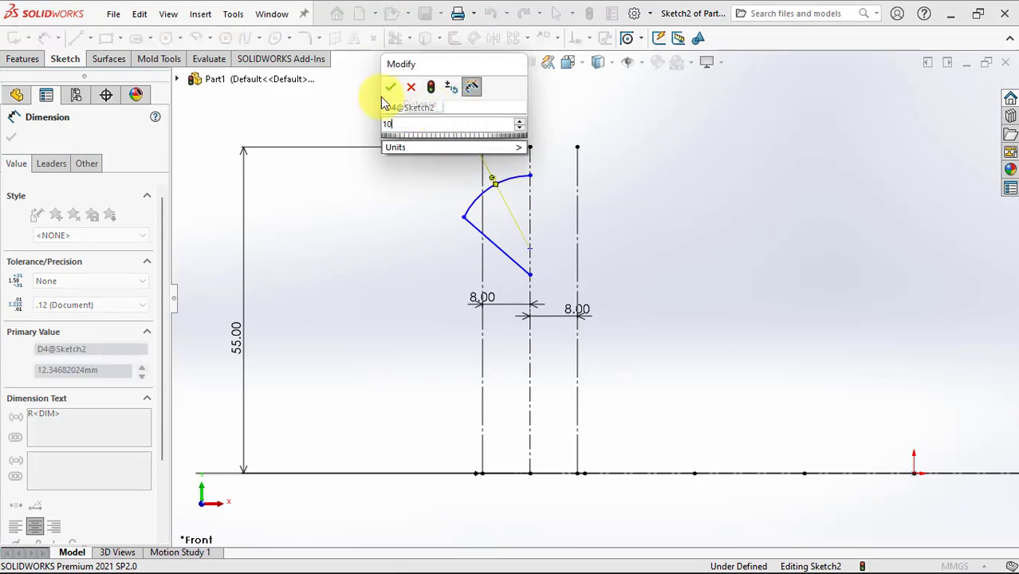
click(390, 87)
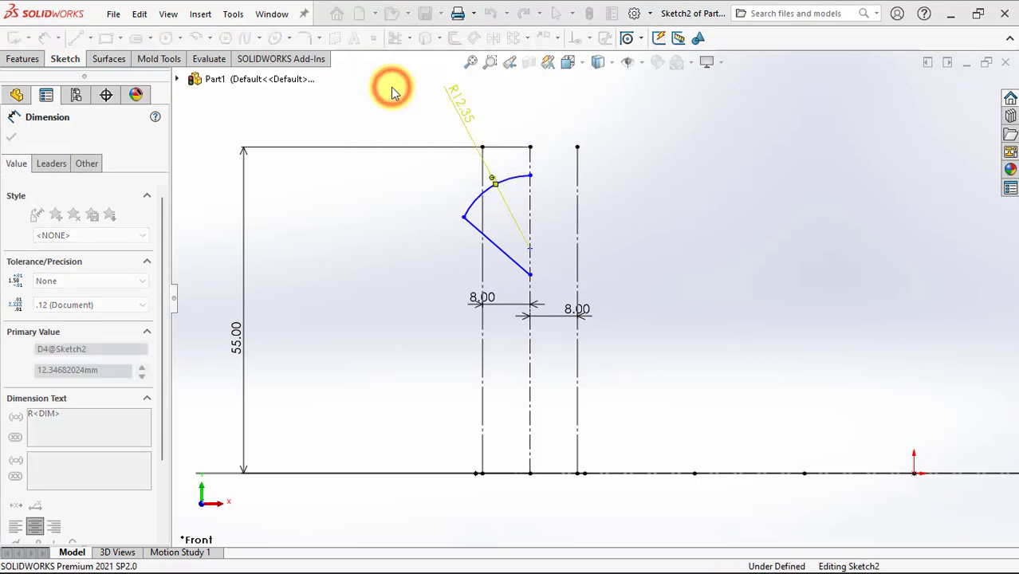
click(496, 243)
click(530, 224)
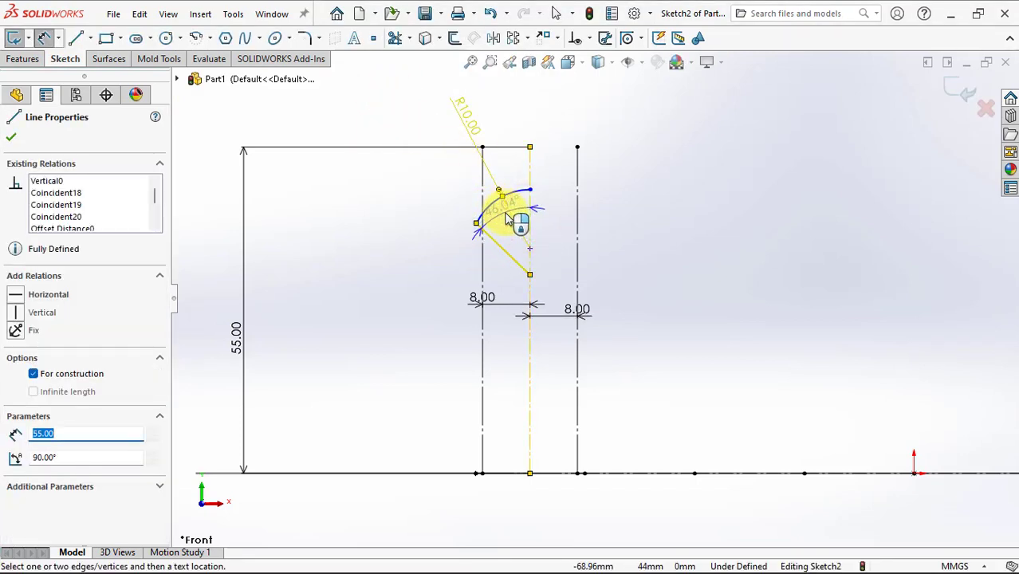
click(471, 188)
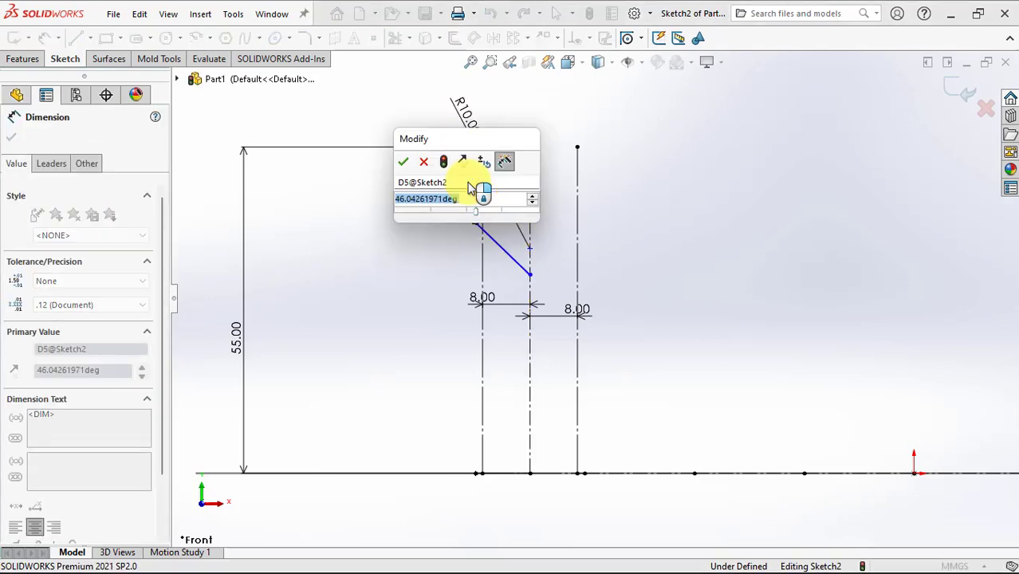
text(50)
click(402, 162)
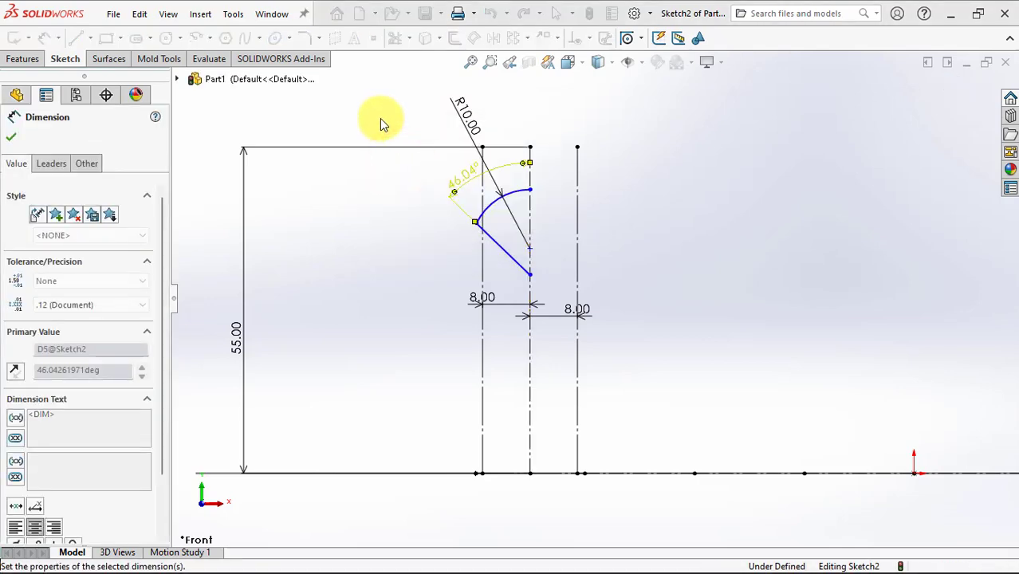
click(380, 113)
drag(466, 118, 488, 115)
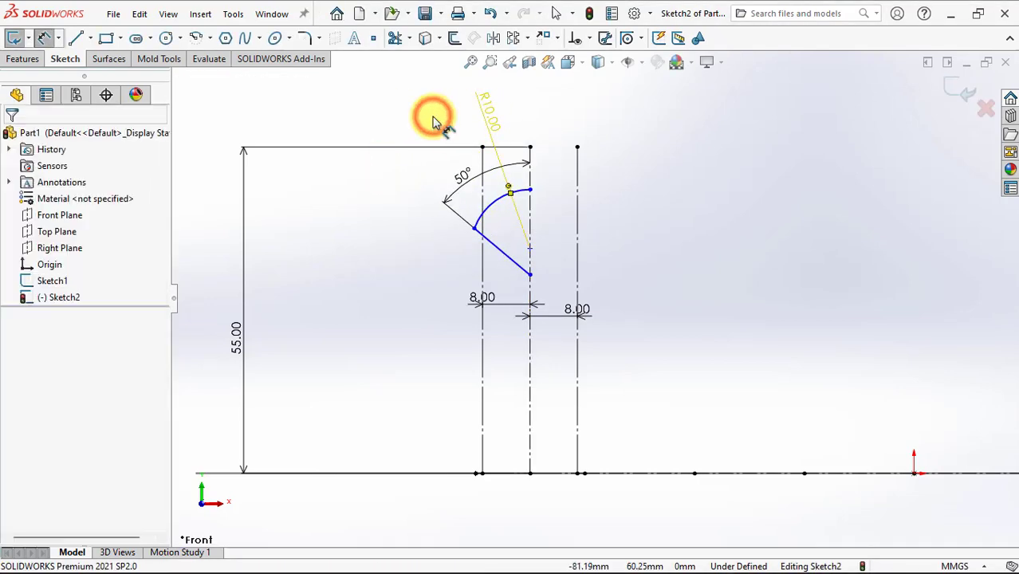
Fillet the corner between the arc and the diagonal line with a 3.5 mm radius
click(304, 38)
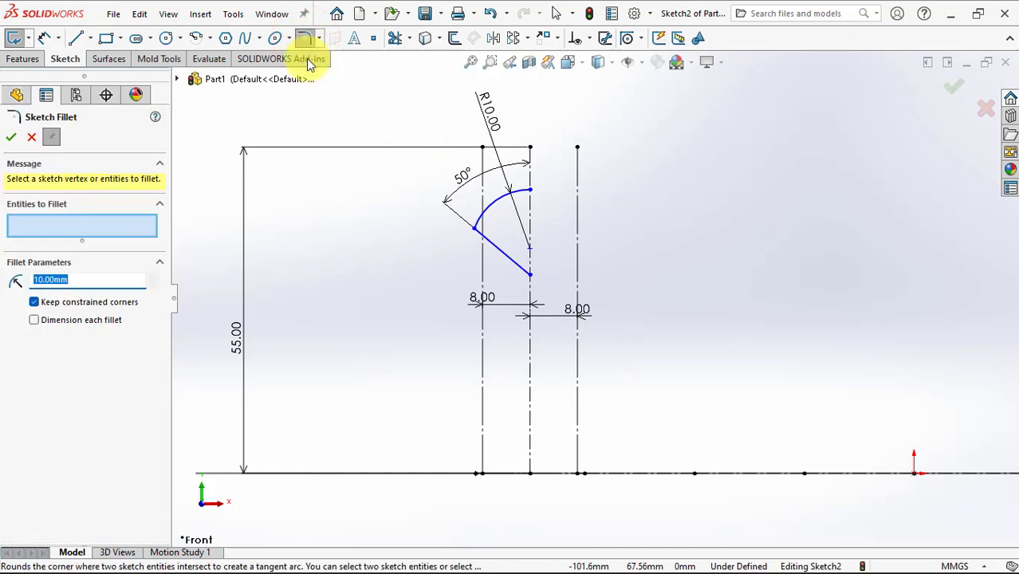
text(.5)
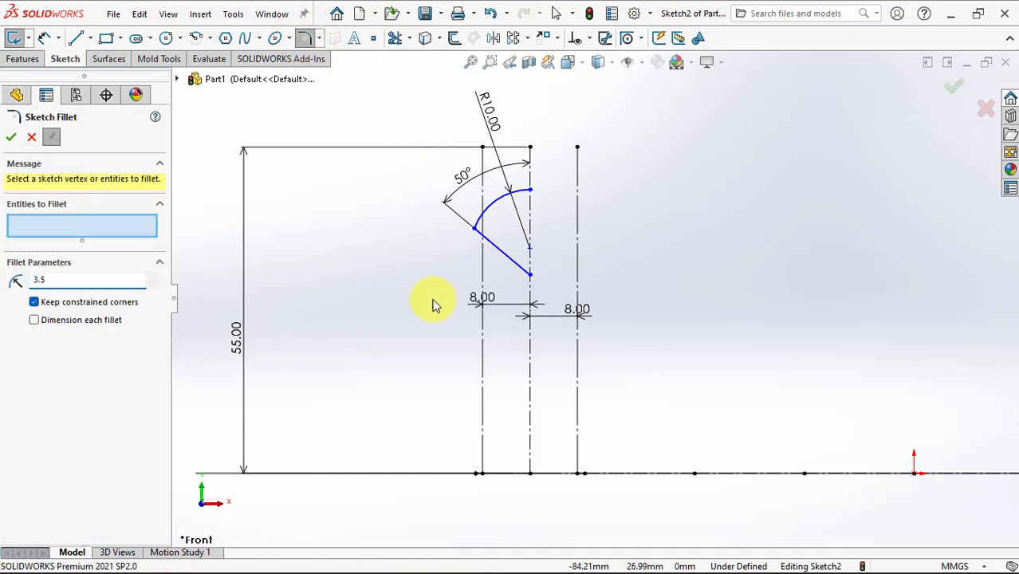
click(472, 232)
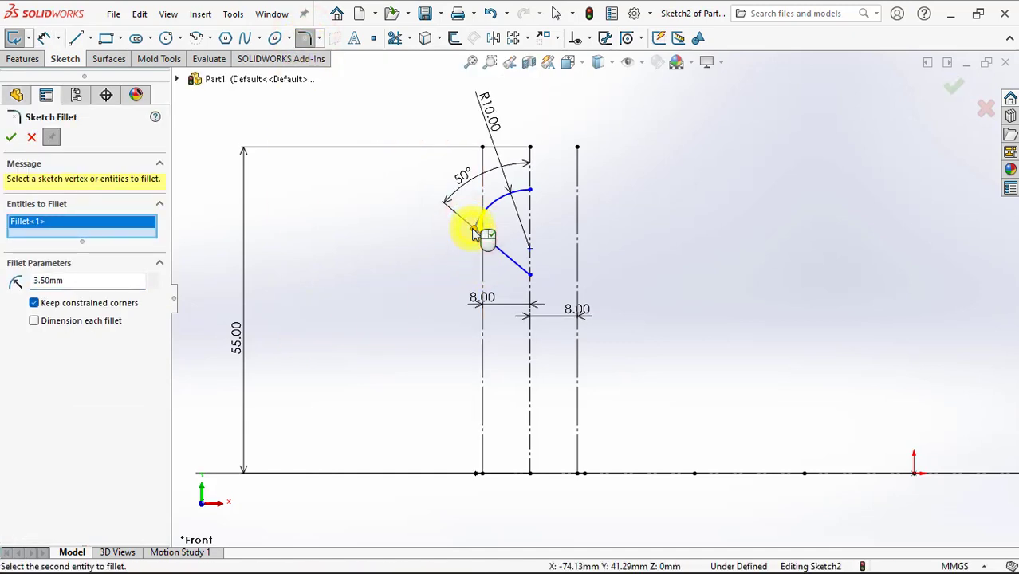
click(30, 138)
scroll(511, 228, down, 3)
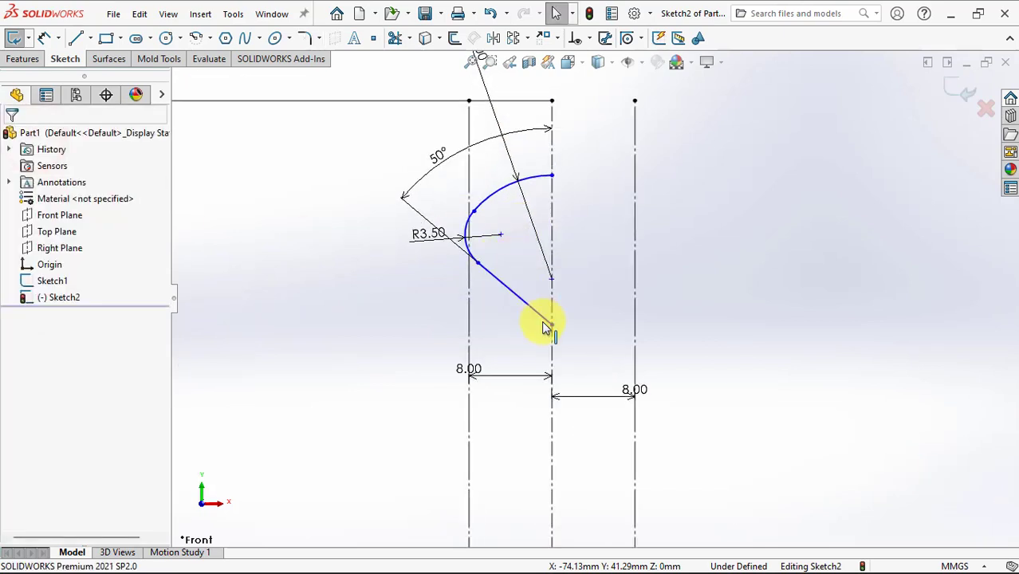
Dimension the diagonal line's lower end 20 mm below the top of the centreline
click(44, 39)
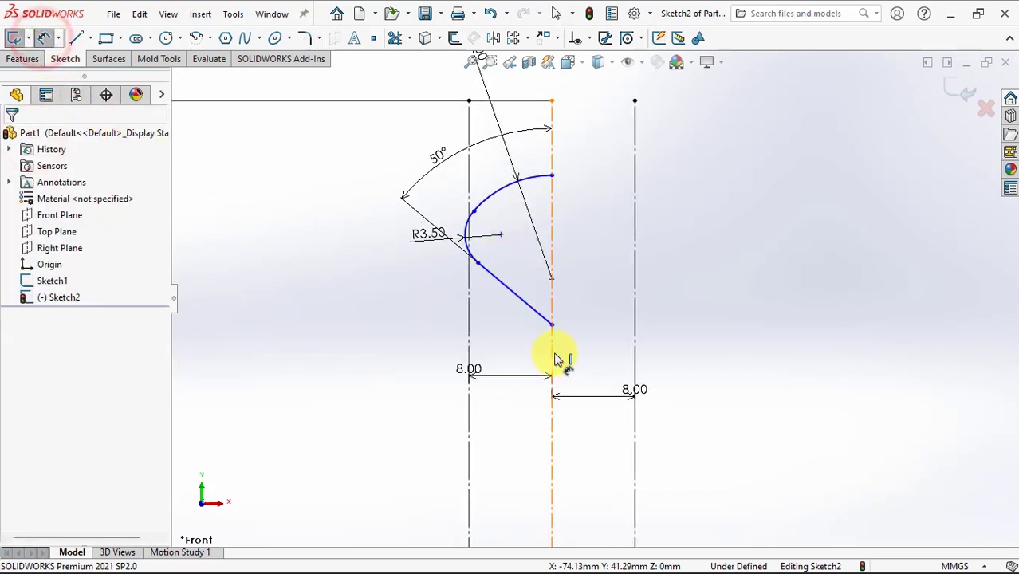
click(552, 324)
click(551, 102)
click(337, 200)
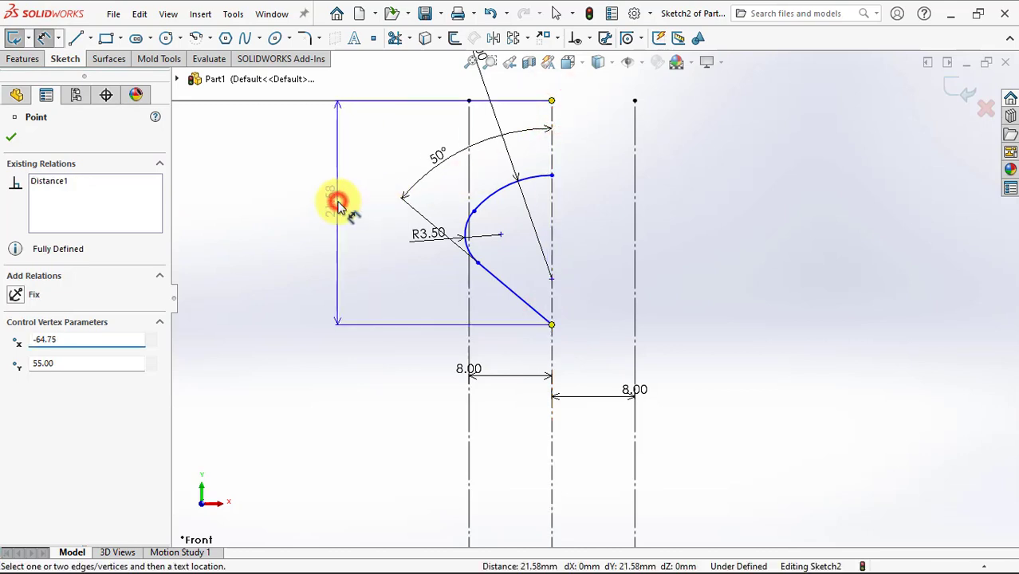
text(20)
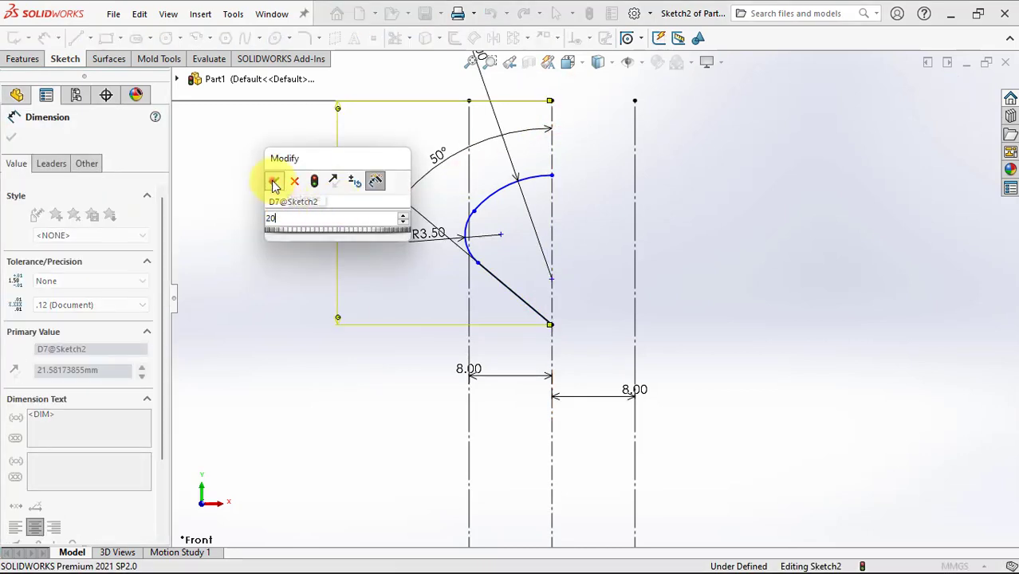
click(274, 181)
click(11, 138)
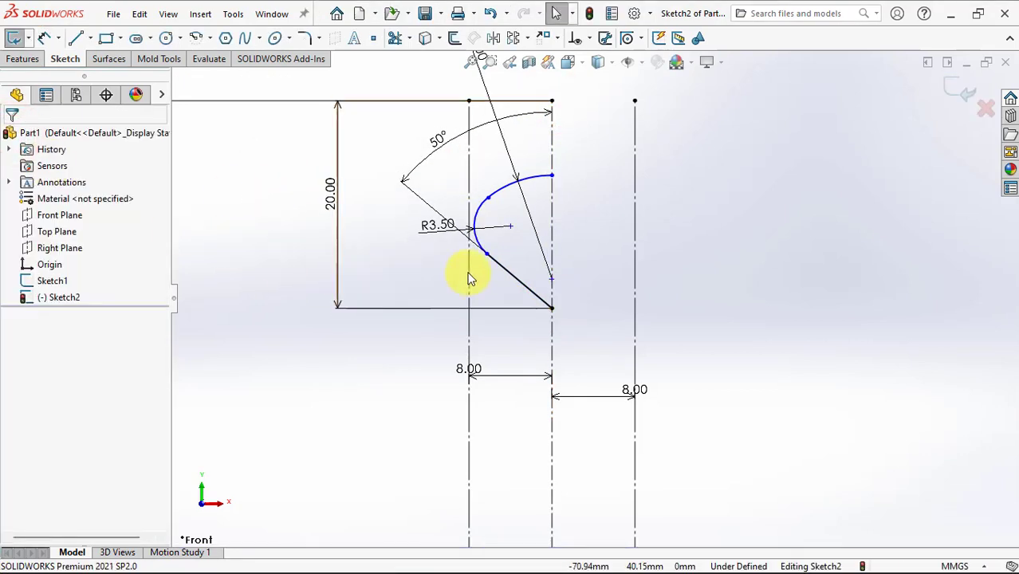
Make the lower-left arc tangent to the vertical construction line
click(483, 215)
ctrl+click(470, 183)
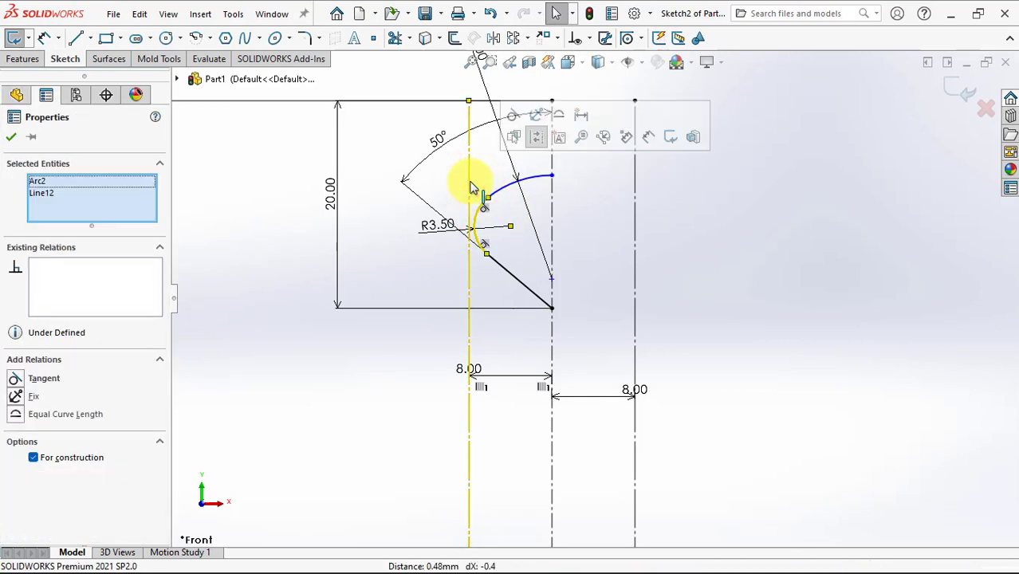
click(514, 118)
click(11, 136)
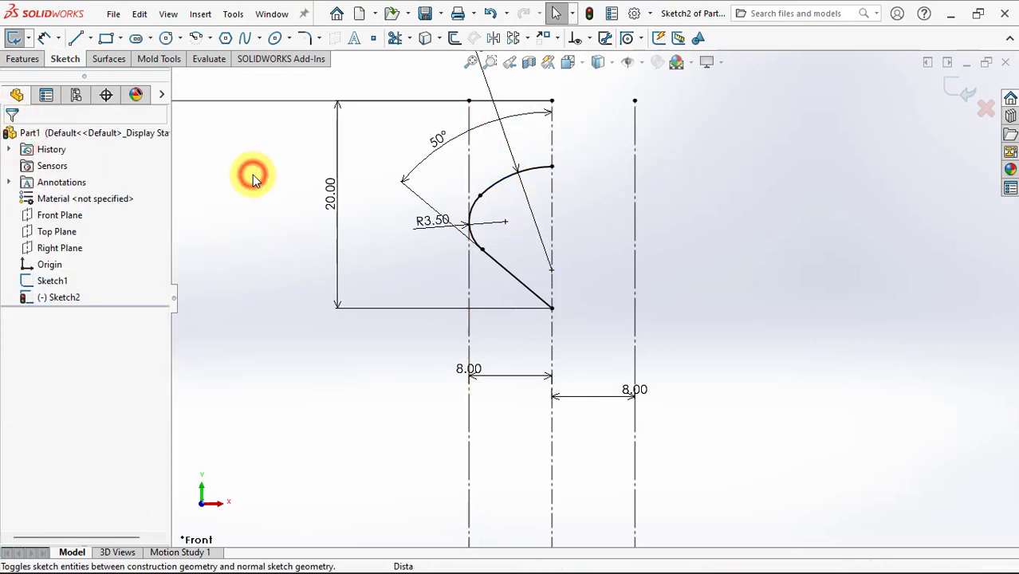
Mirror the two arcs and slanted line about the vertical centreline to complete the teardrop
click(493, 37)
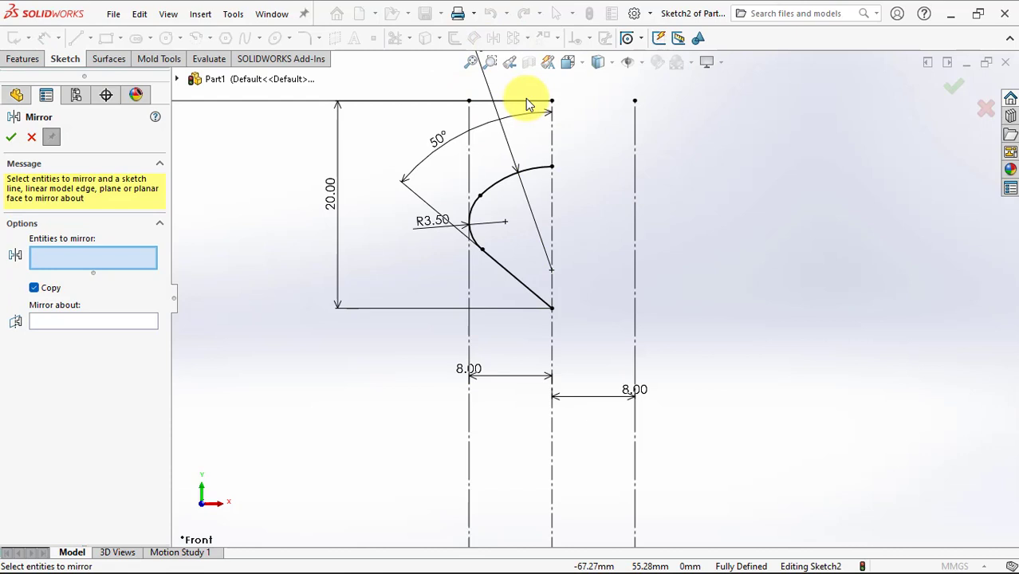
click(533, 170)
click(476, 211)
click(496, 262)
click(107, 346)
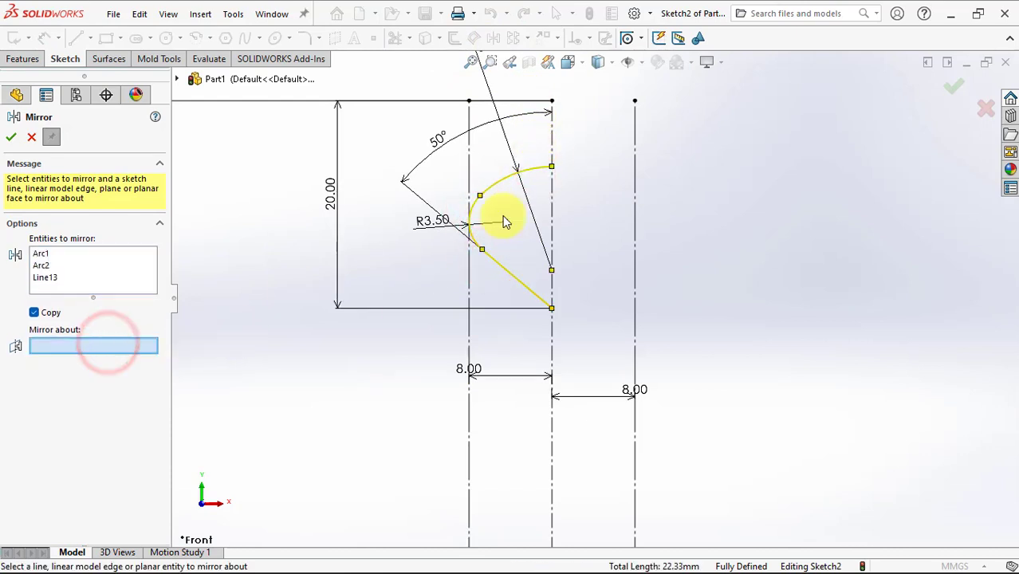
click(552, 209)
click(11, 137)
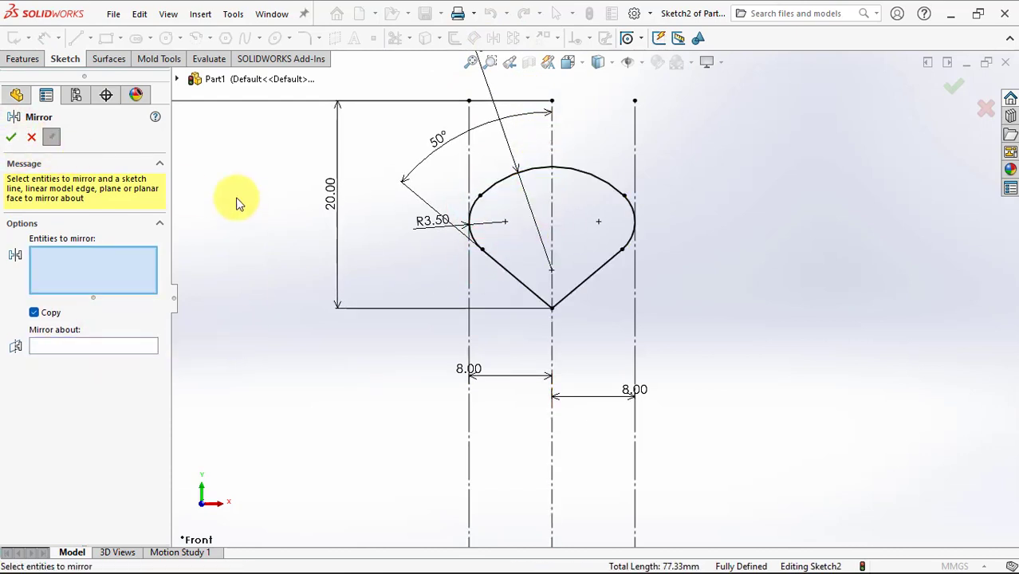
click(32, 137)
Draw a horizontal midpoint centreline across the teardrop's bottom tip
click(85, 38)
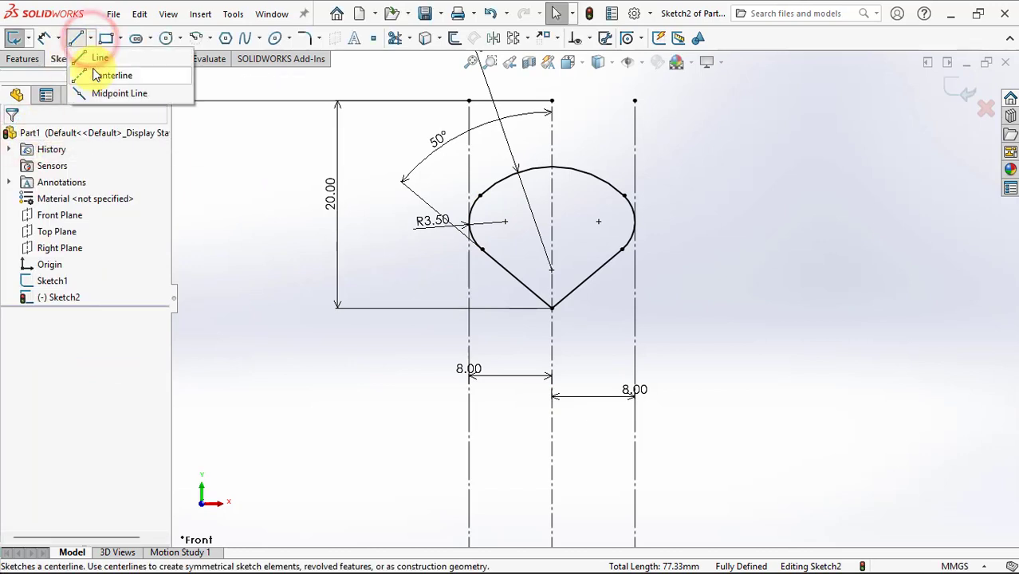
click(109, 72)
click(48, 345)
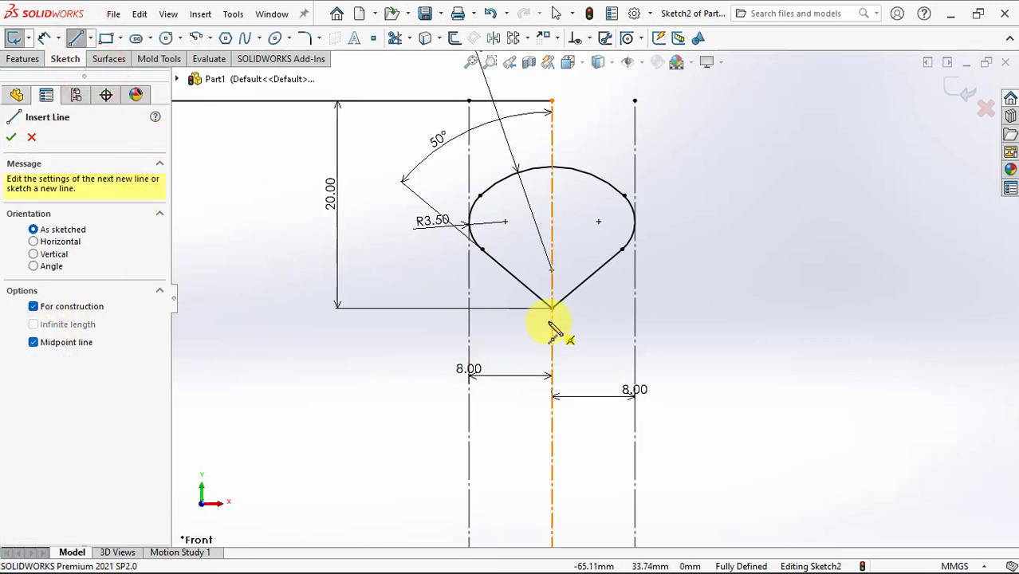
click(553, 310)
click(633, 309)
right_click(640, 315)
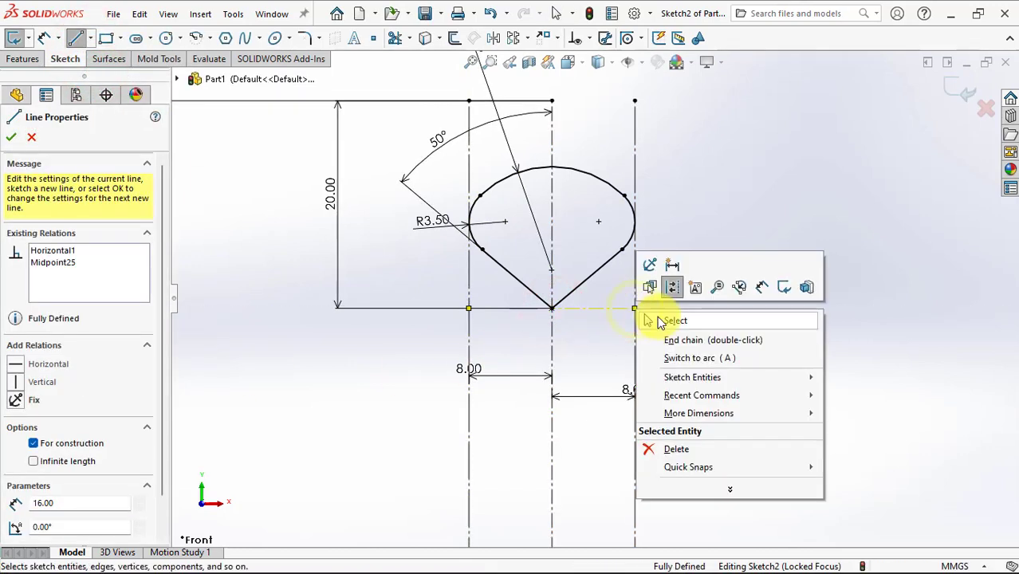
click(660, 322)
Mirror the teardrop's three arcs and two slanted lines across the horizontal centreline
click(490, 38)
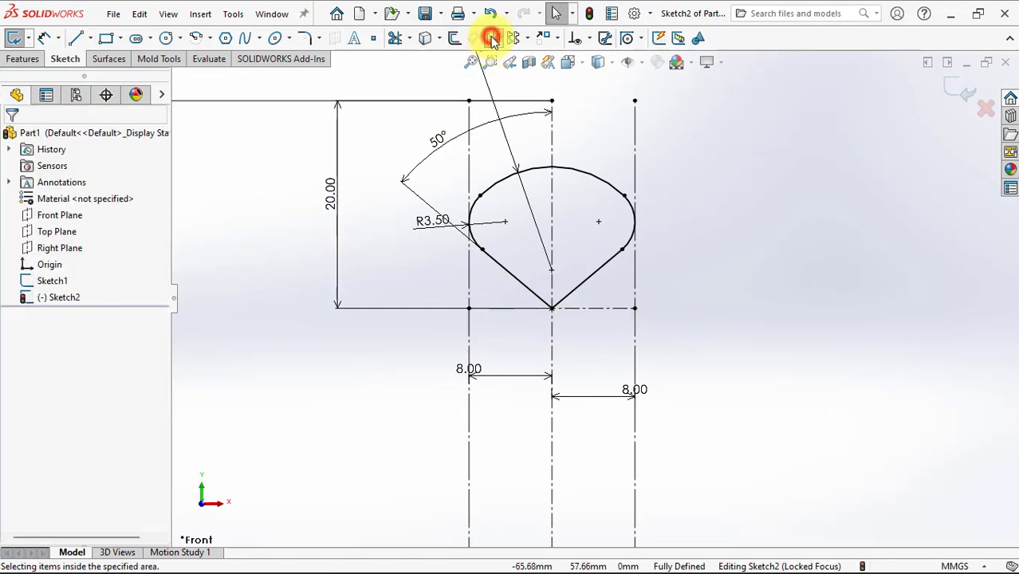
click(495, 183)
click(479, 206)
click(627, 204)
click(603, 266)
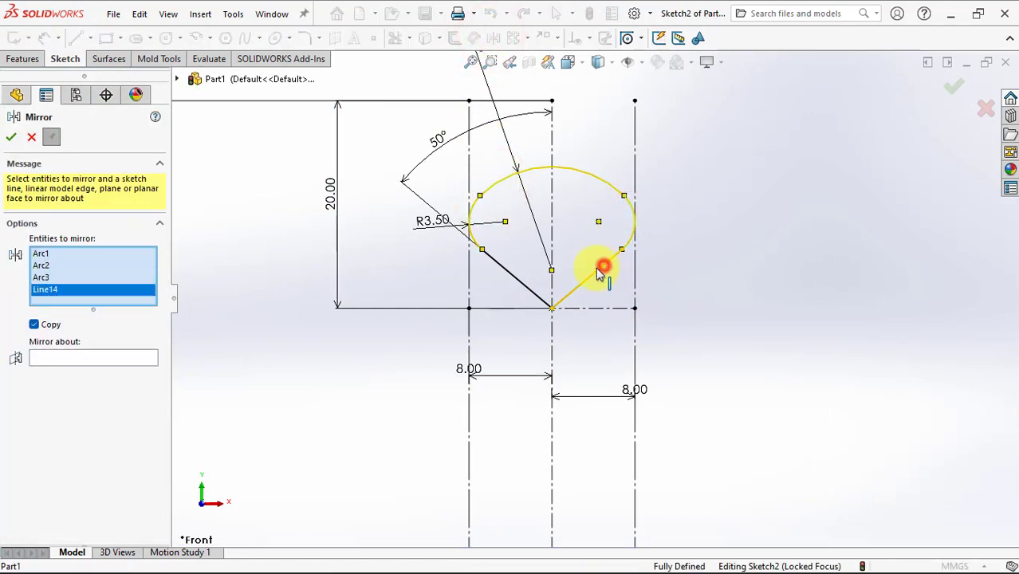
click(511, 275)
click(110, 374)
click(123, 373)
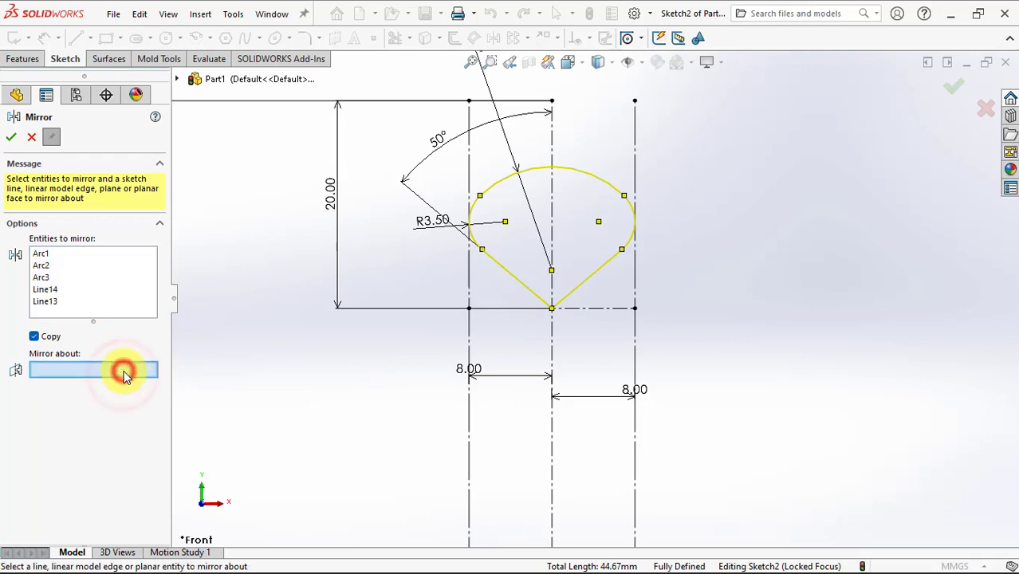
click(511, 309)
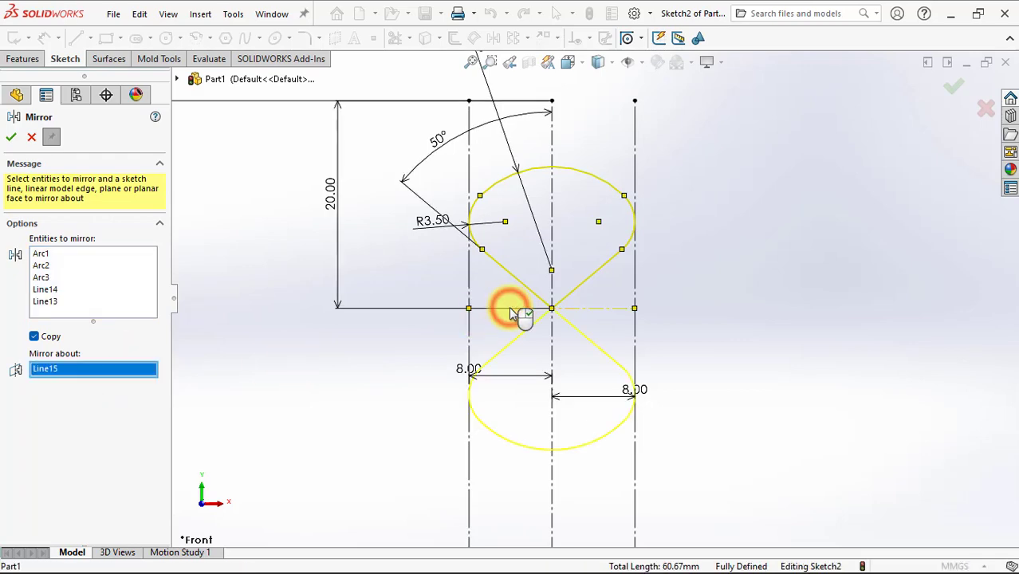
click(12, 139)
Start an Extruded Boss beginning from a vertex on the oval's left curve in Sketch1
click(30, 138)
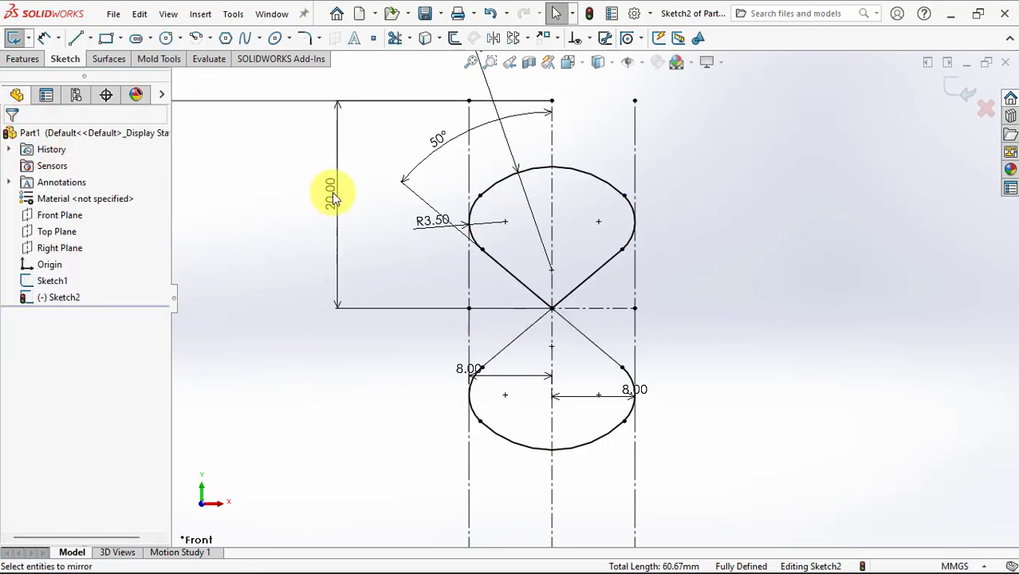
scroll(454, 246, up, 3)
mouse_move(455, 245)
middle_down()
mouse_move(425, 229)
mouse_move(403, 303)
mouse_move(382, 275)
mouse_move(287, 252)
middle_up()
click(22, 60)
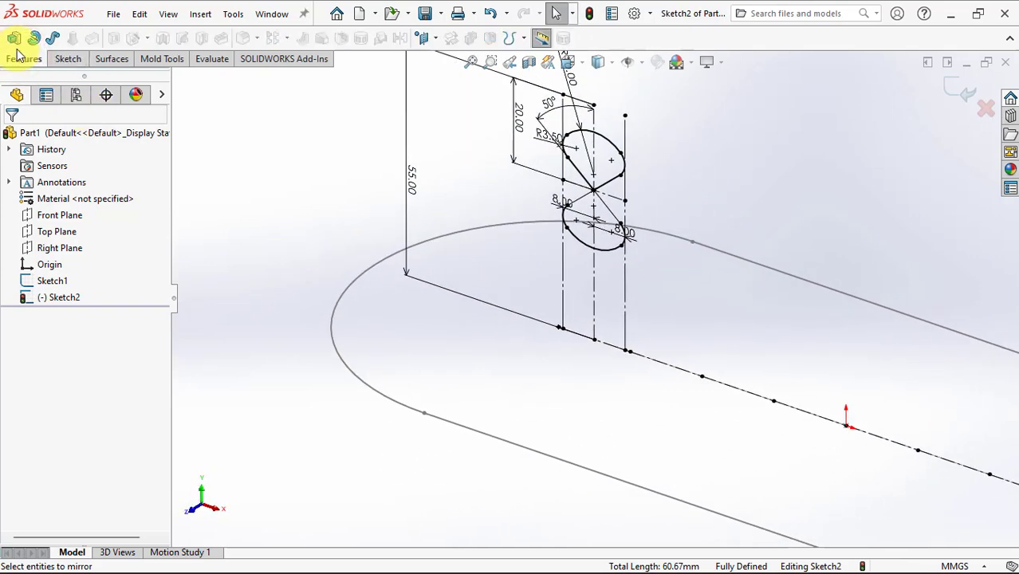
click(14, 40)
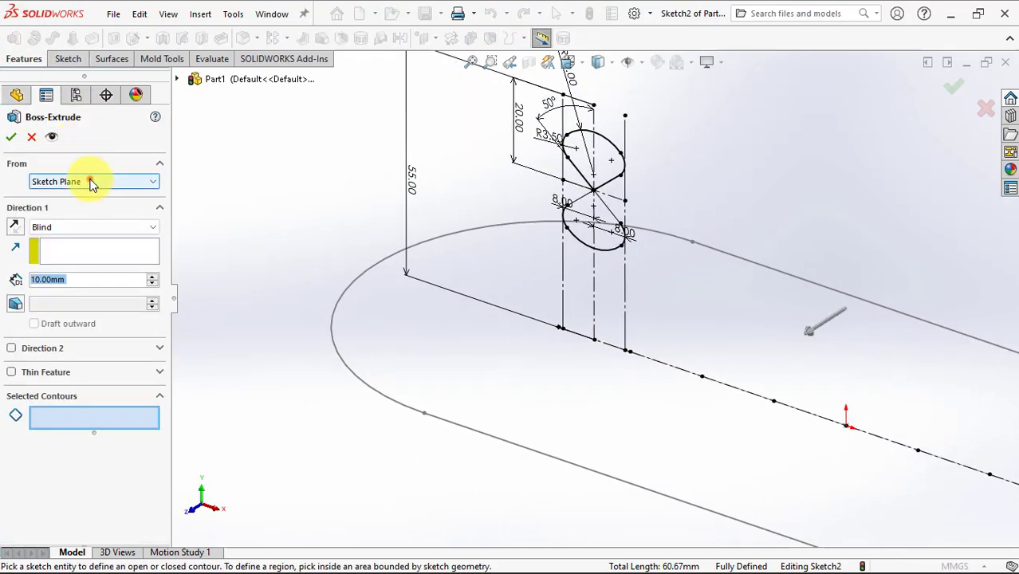
click(88, 182)
click(84, 215)
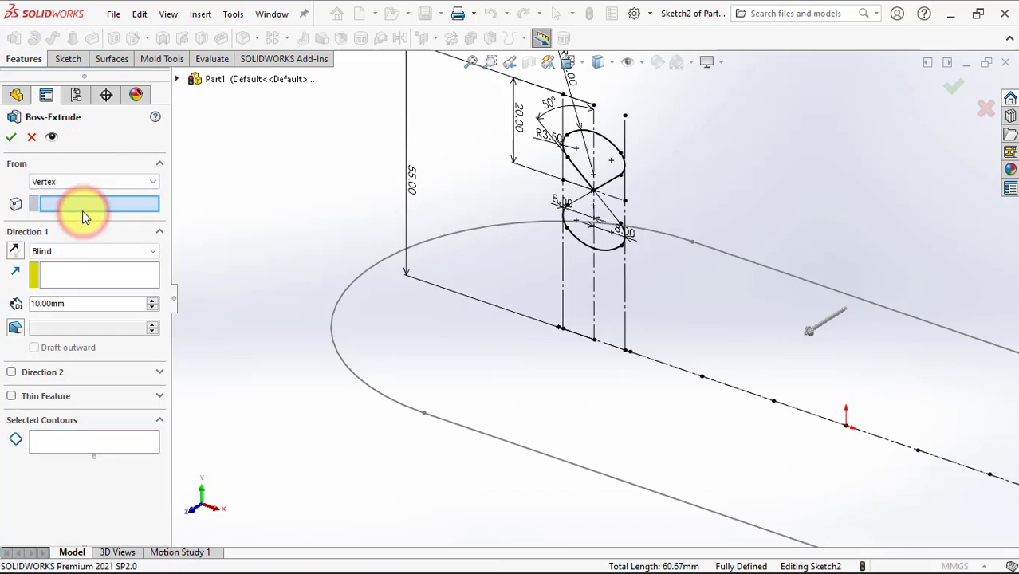
click(425, 417)
Extrude both figure-eight loops 3.5 mm deep in the reversed direction
click(110, 444)
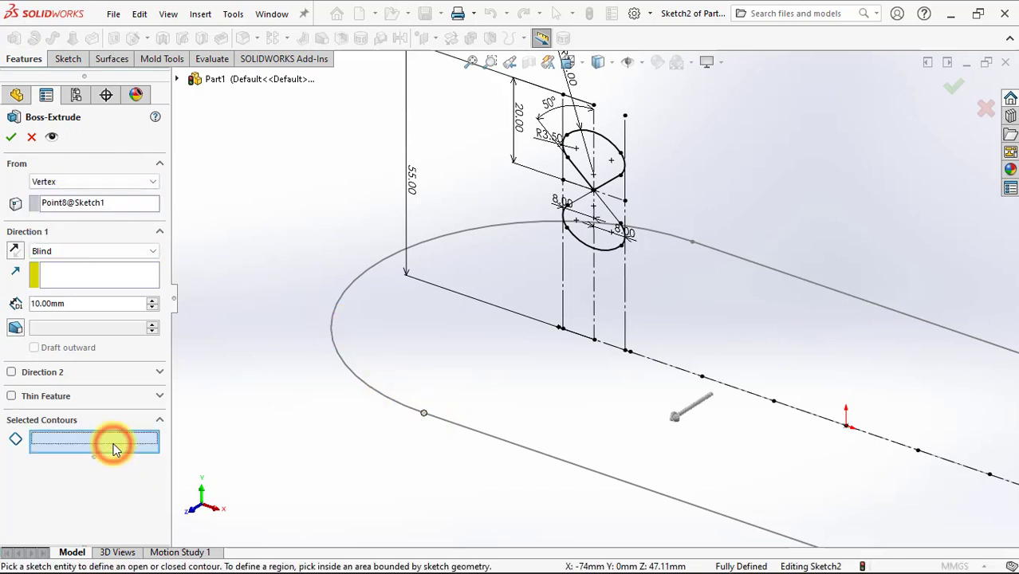
click(583, 249)
click(598, 187)
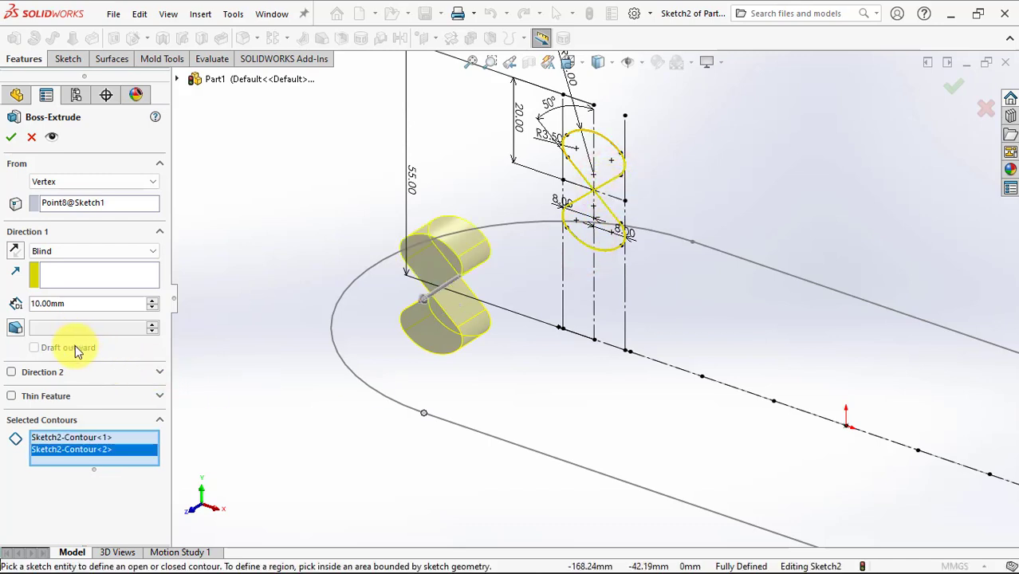
double_click(73, 303)
text(3)
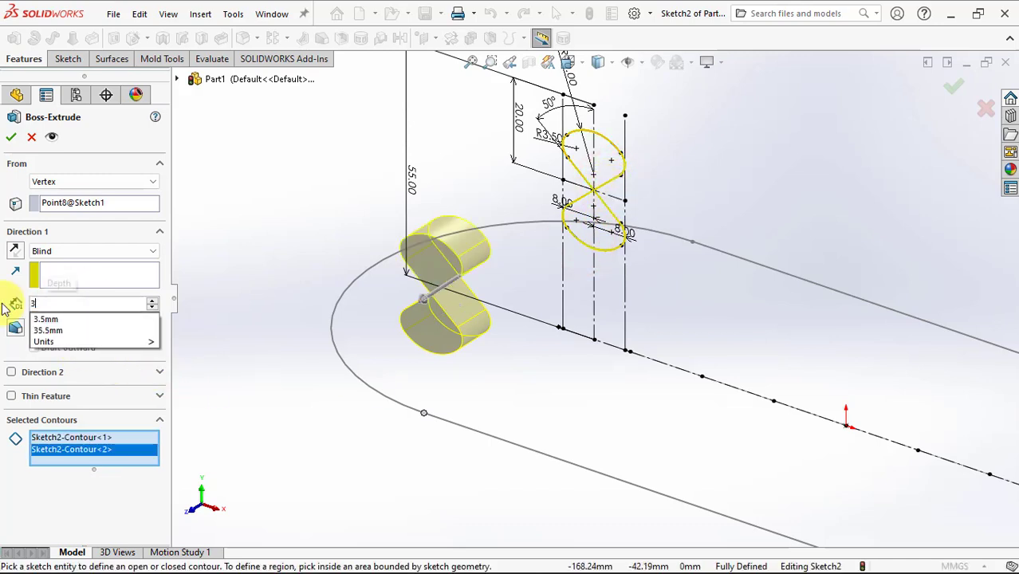
text(.5)
key(Return)
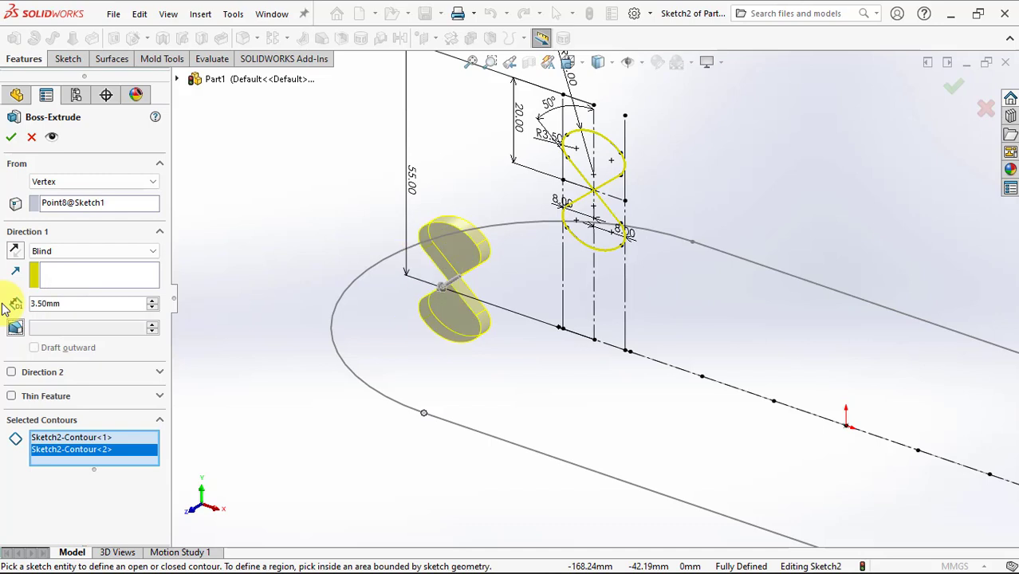
click(14, 254)
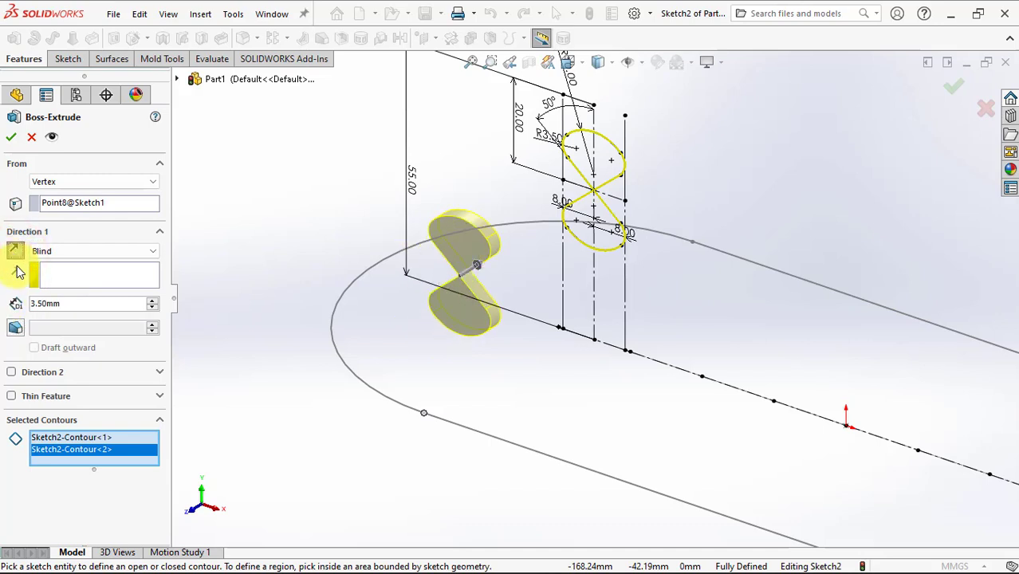
Make the extrusion a 1.20 mm Mid-Plane thin wall and enable draft
click(12, 396)
click(63, 418)
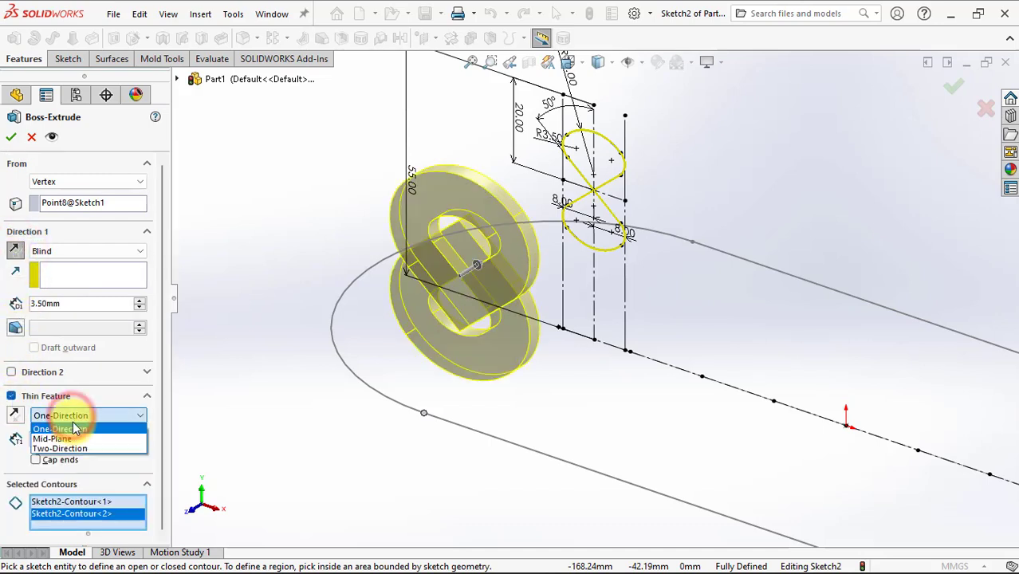
click(75, 438)
key(BackSpace)
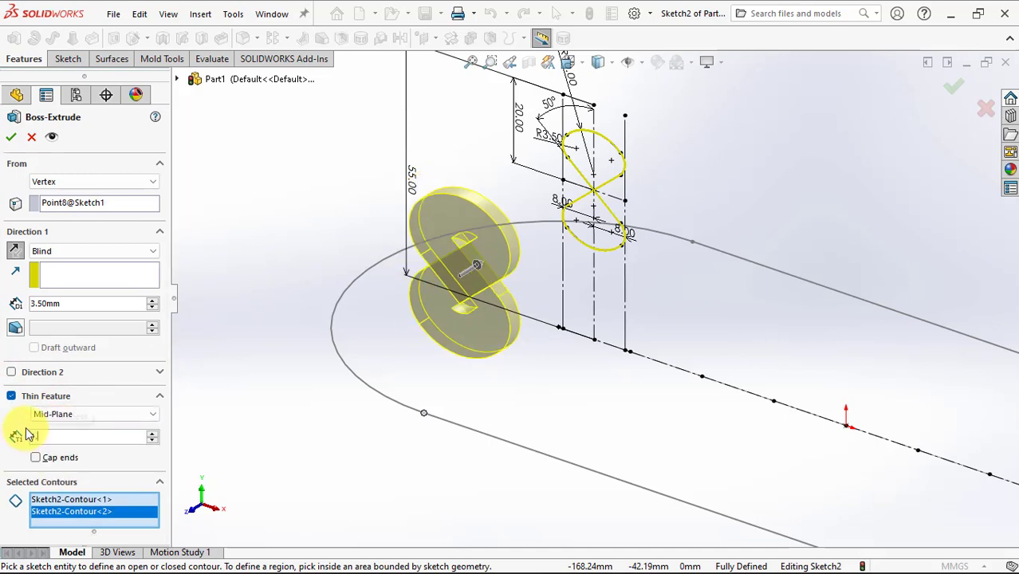
text(1.2)
click(15, 327)
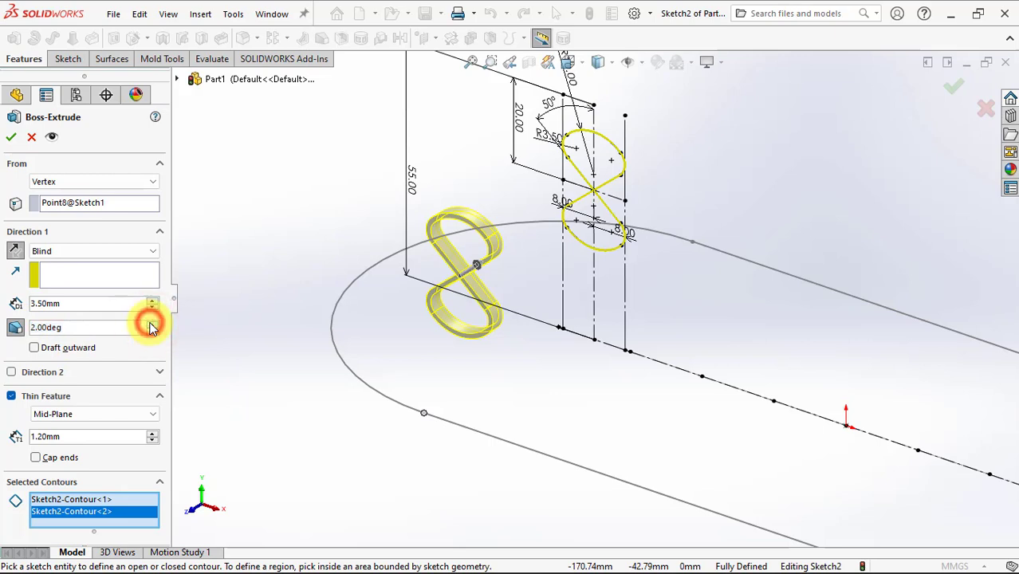
Apply a 25° outward draft and confirm the figure-eight thin extrusion
click(35, 348)
text(25)
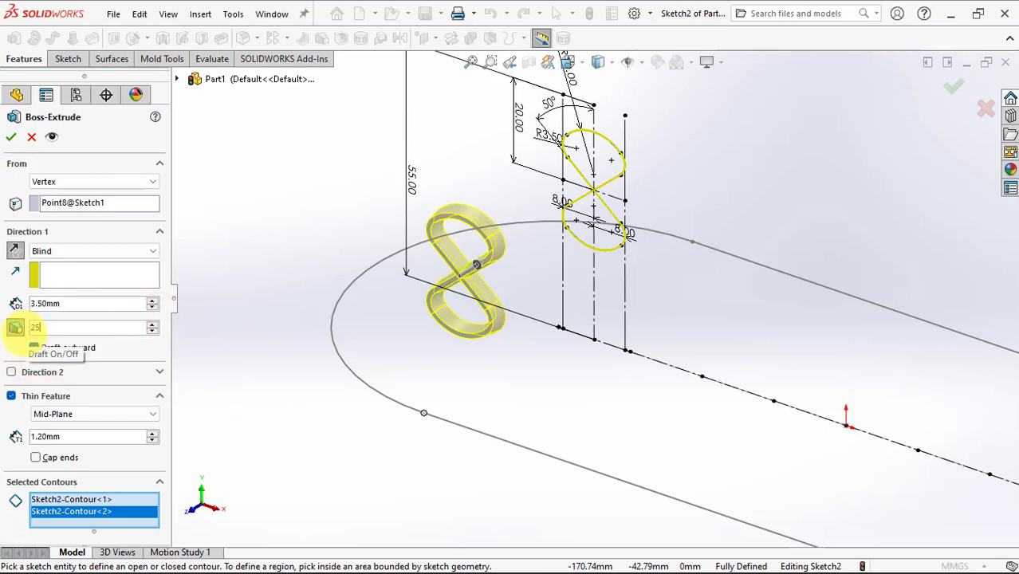
key(Return)
middle_drag(492, 392, 496, 364)
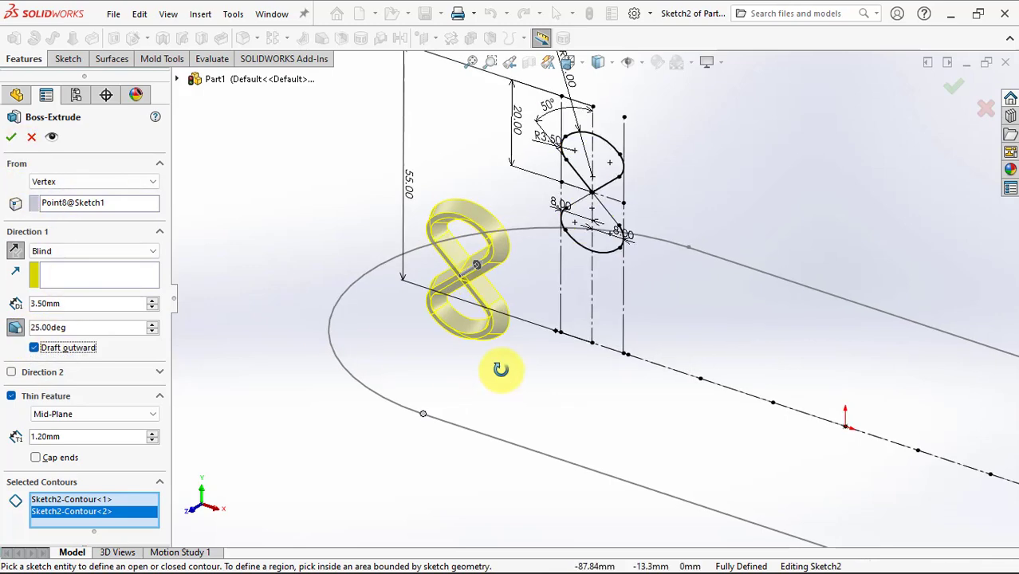
click(12, 138)
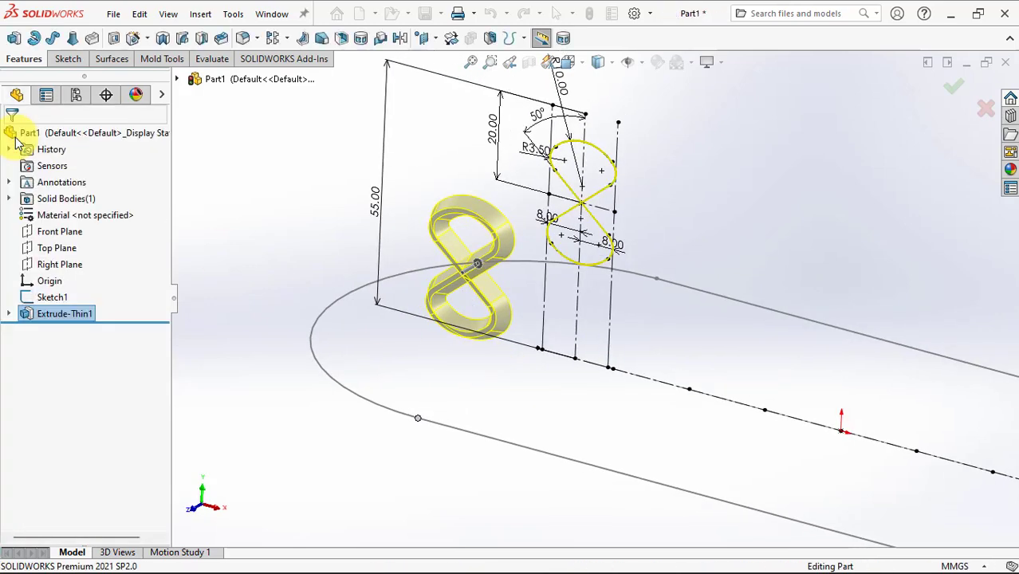
mouse_move(302, 229)
middle_down()
mouse_move(239, 264)
mouse_move(268, 260)
mouse_move(287, 238)
middle_up()
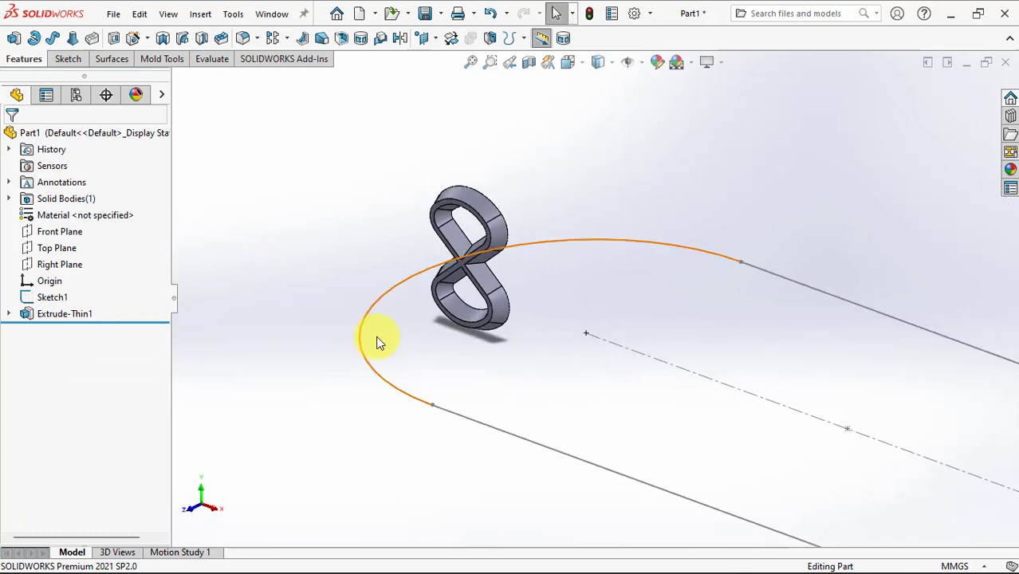
scroll(379, 341, down, 3)
scroll(457, 330, down, 3)
Start a new sketch on the panel's face with the original panel sketch made visible
click(526, 305)
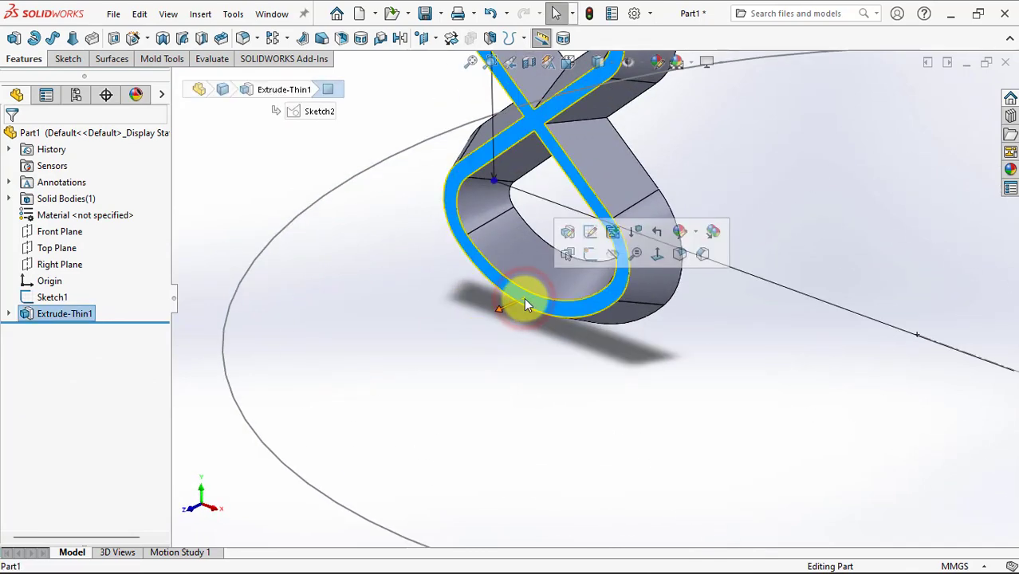
click(592, 254)
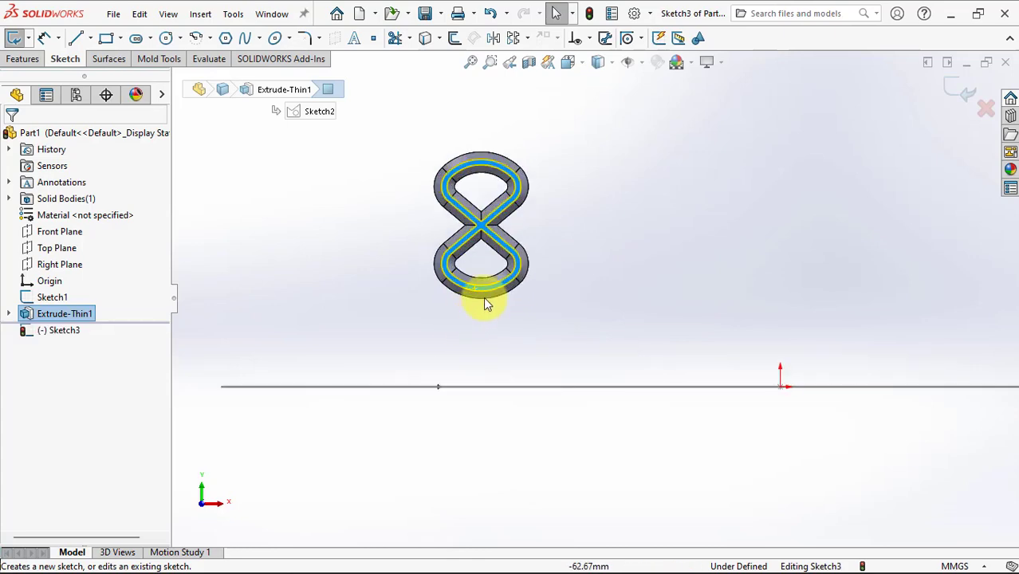
scroll(487, 295, down, 3)
click(9, 314)
click(51, 326)
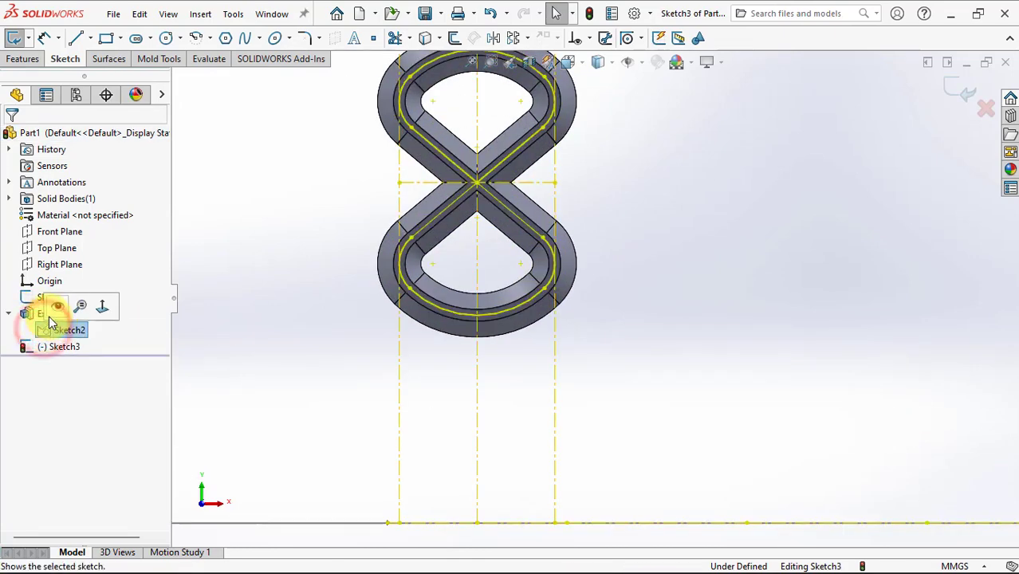
click(499, 388)
scroll(502, 388, down, 2)
scroll(505, 390, down, 2)
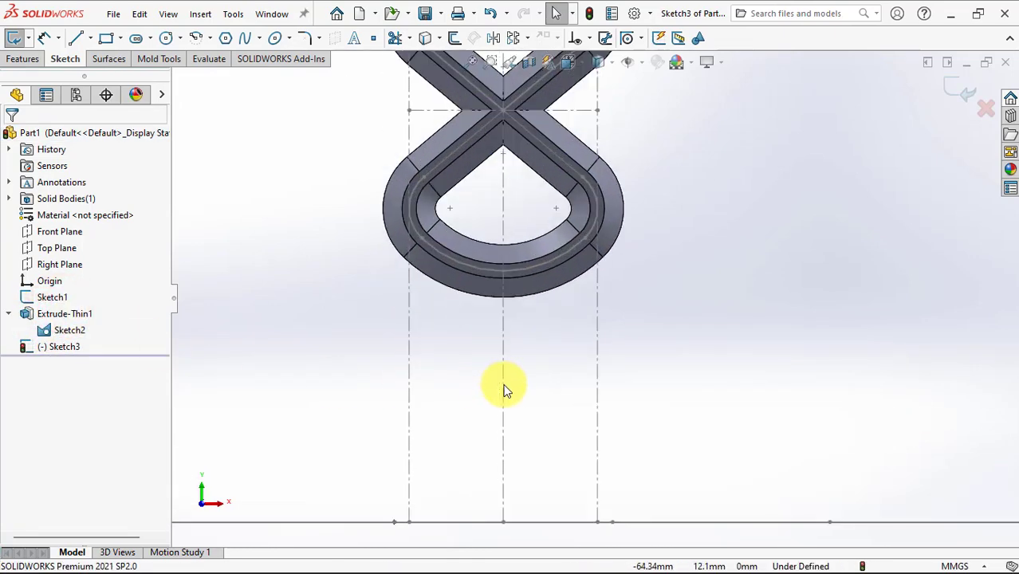
Draw a centre-point arc below the lower loop and a vertical line down from its left end
click(195, 39)
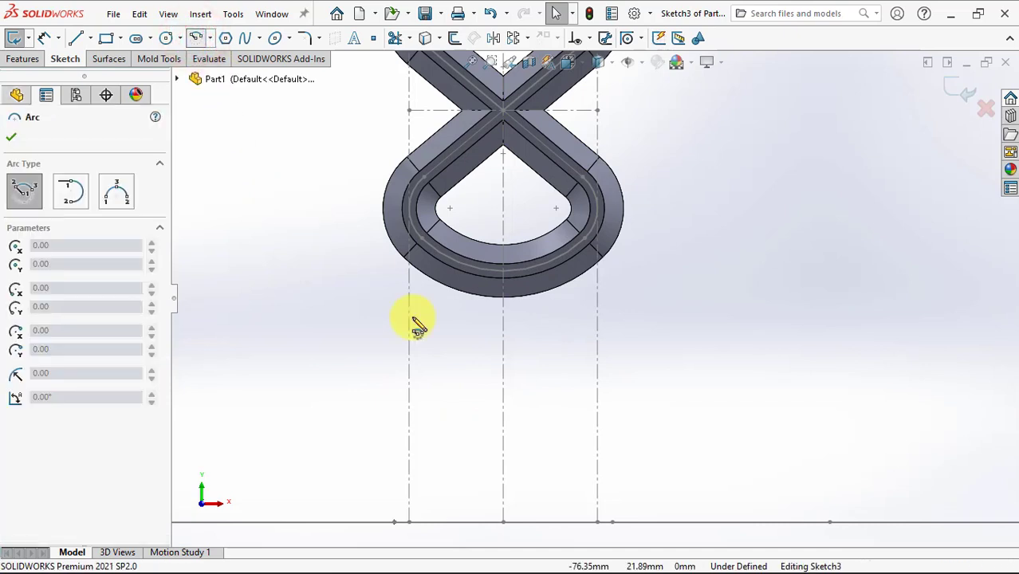
click(502, 493)
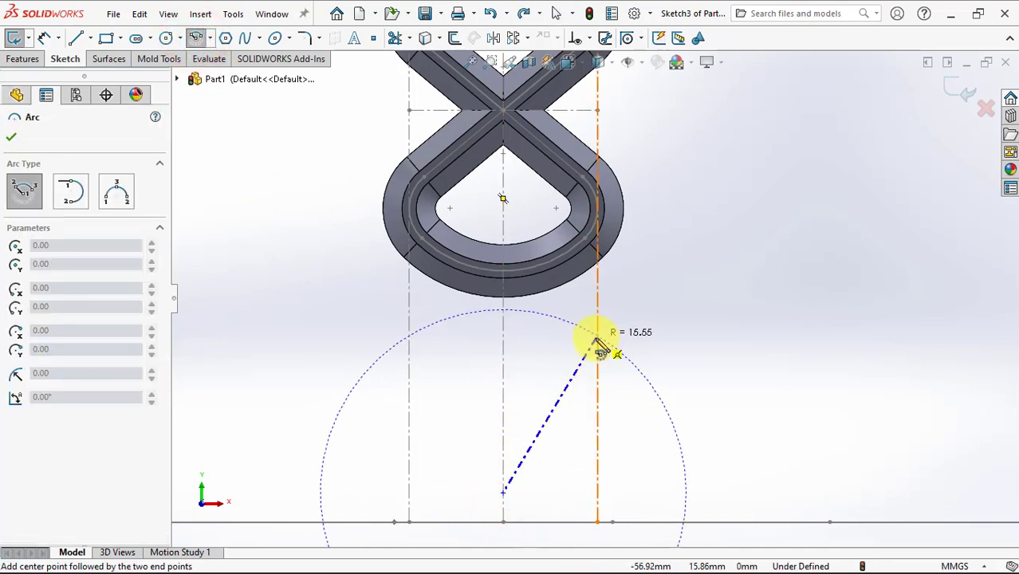
click(597, 334)
click(409, 334)
right_click(409, 334)
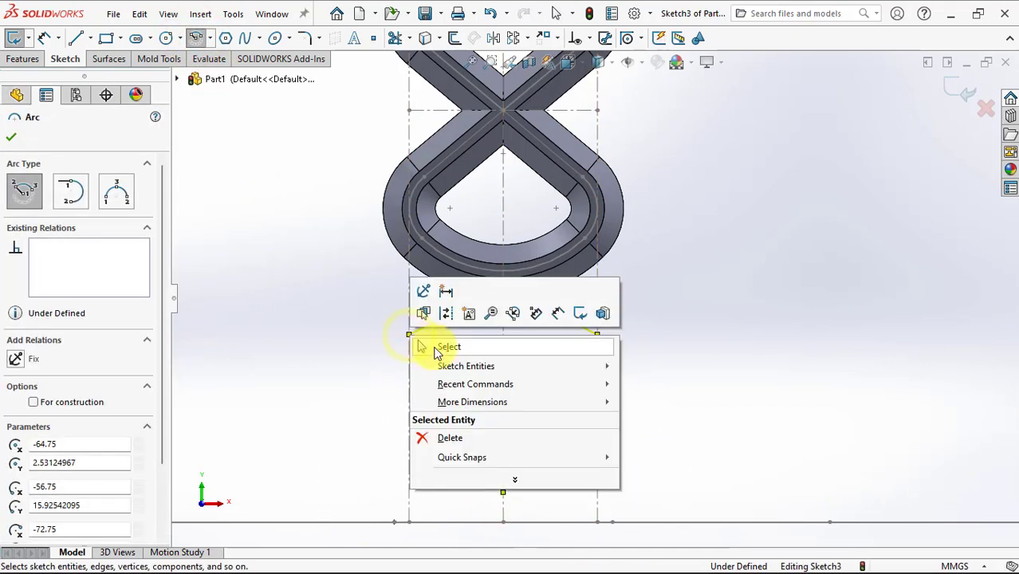
click(434, 347)
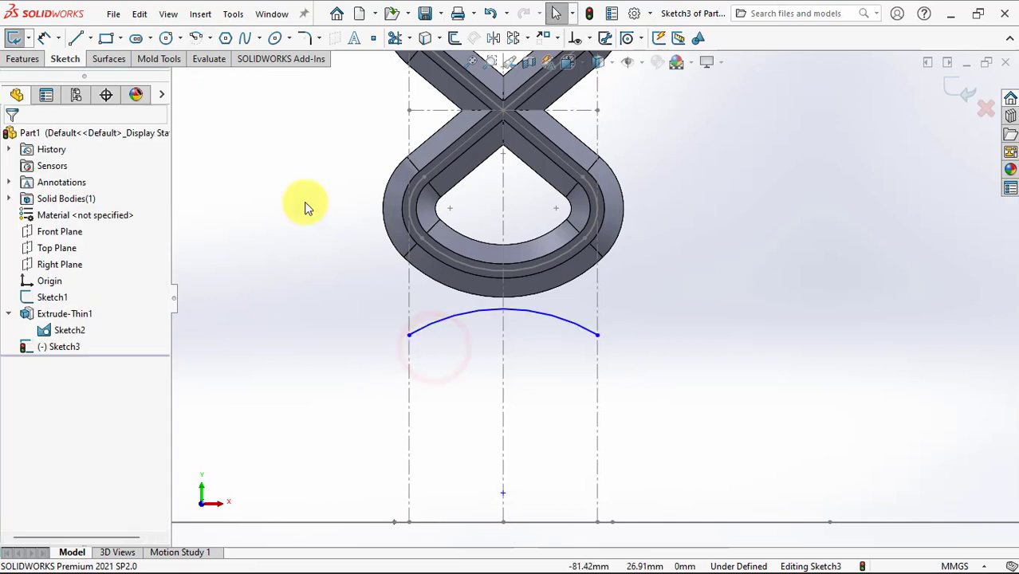
click(410, 334)
click(409, 416)
right_click(410, 416)
click(431, 395)
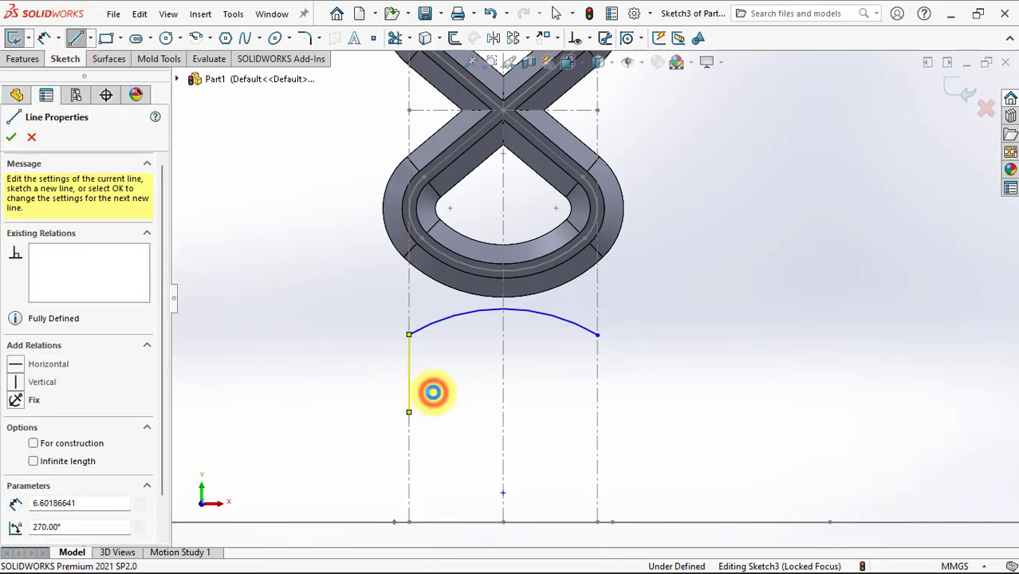
Add a vertical centerline from the bottom centre point to the arc's midpoint
click(90, 38)
click(94, 71)
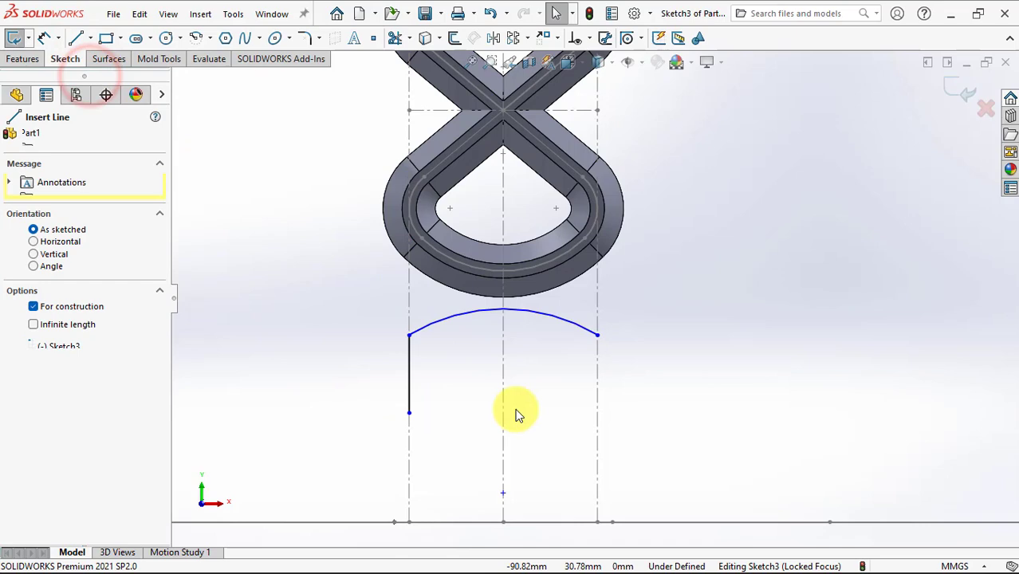
click(502, 492)
click(502, 310)
right_click(502, 309)
click(539, 323)
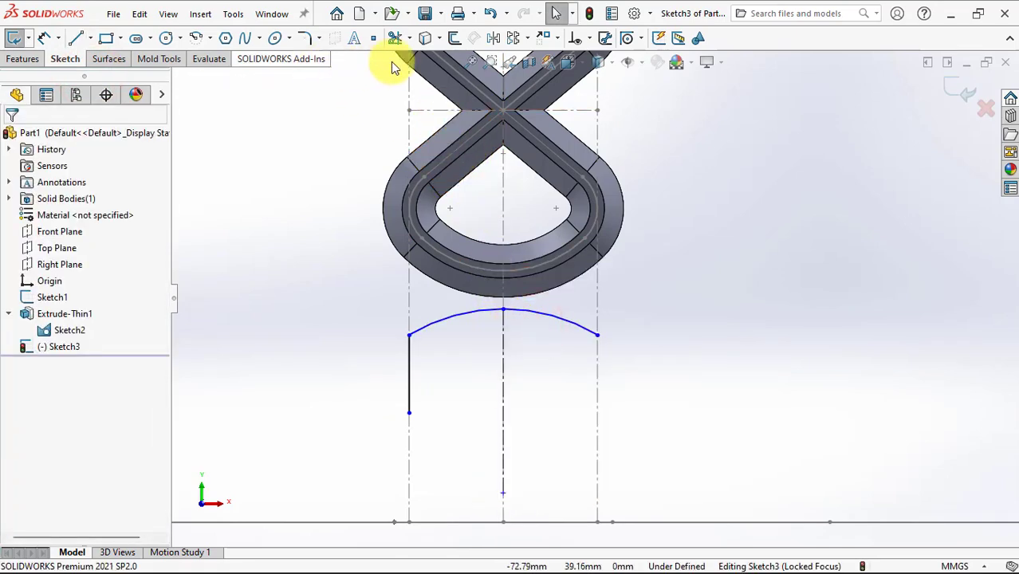
Mirror the left vertical line about the centerline
click(493, 37)
click(409, 353)
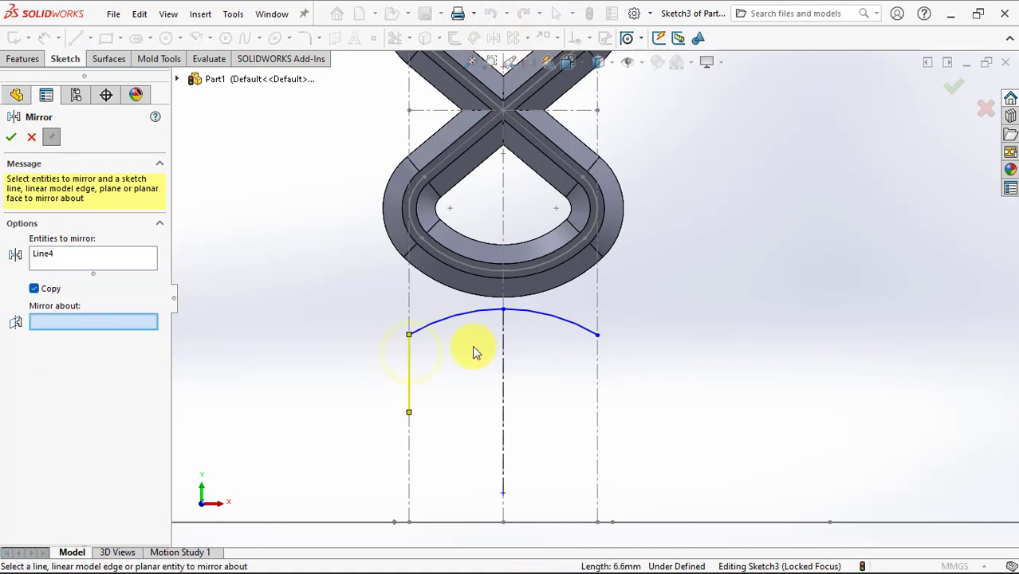
click(504, 352)
right_click(501, 353)
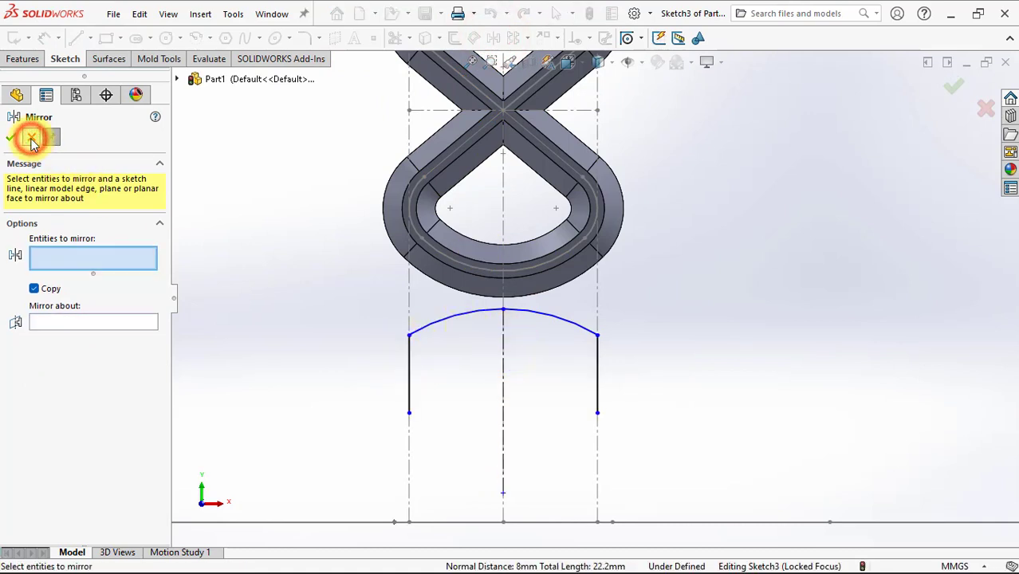
click(32, 140)
Dimension a 2 mm gap below the loop and a 15 mm arc radius
click(45, 37)
click(504, 309)
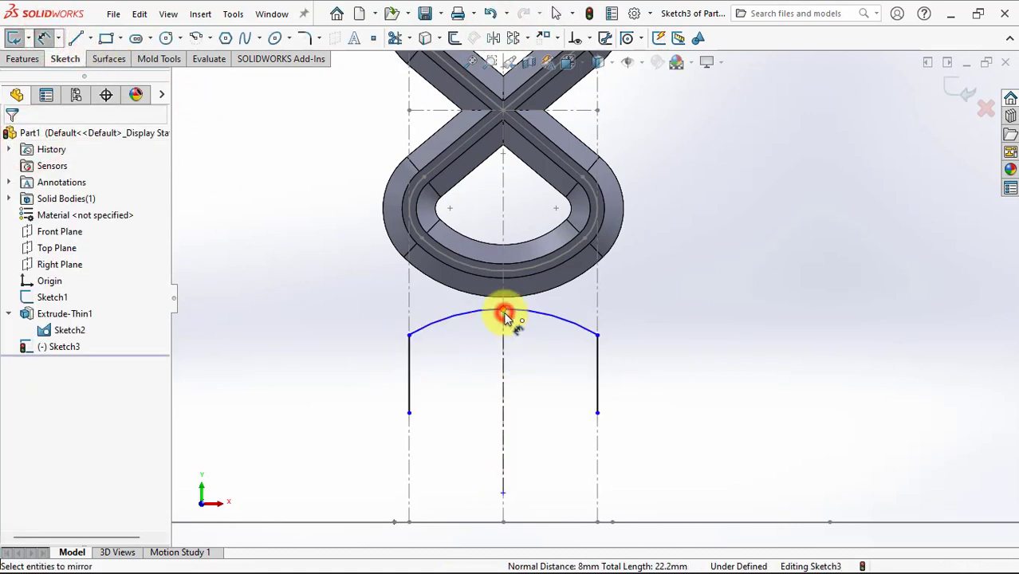
click(504, 273)
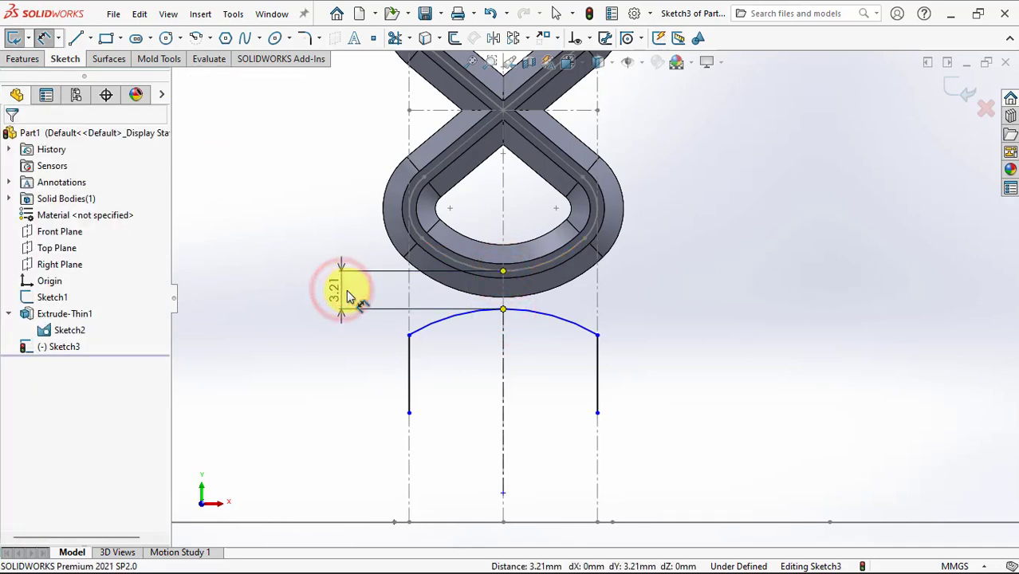
click(348, 295)
text(2)
click(277, 269)
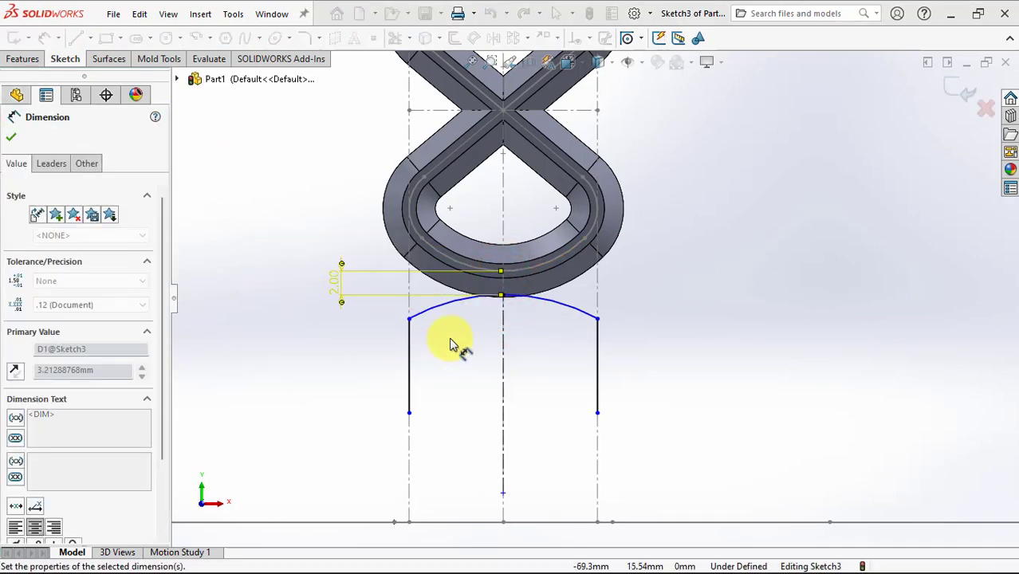
click(432, 308)
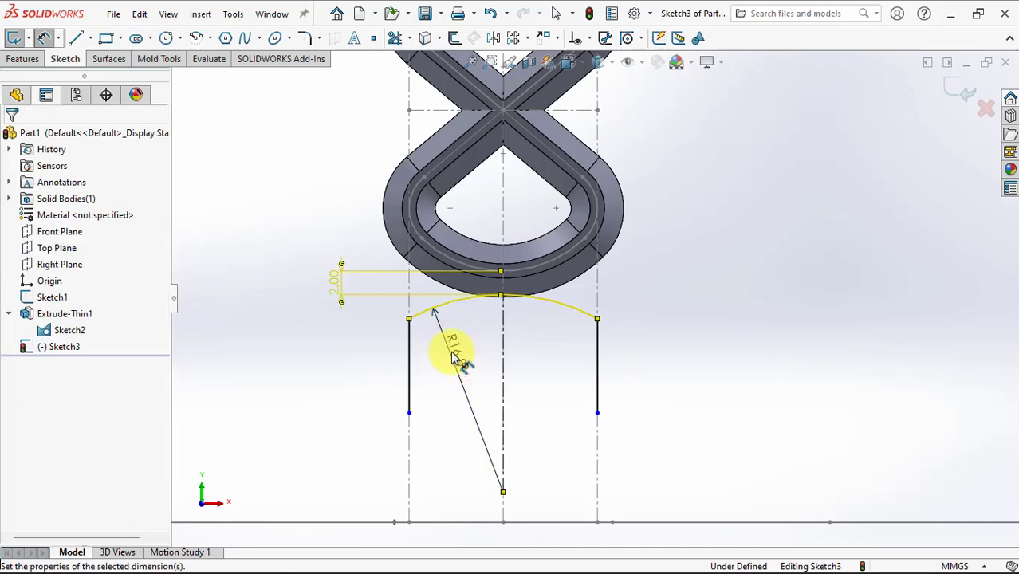
click(452, 356)
text(15)
click(388, 336)
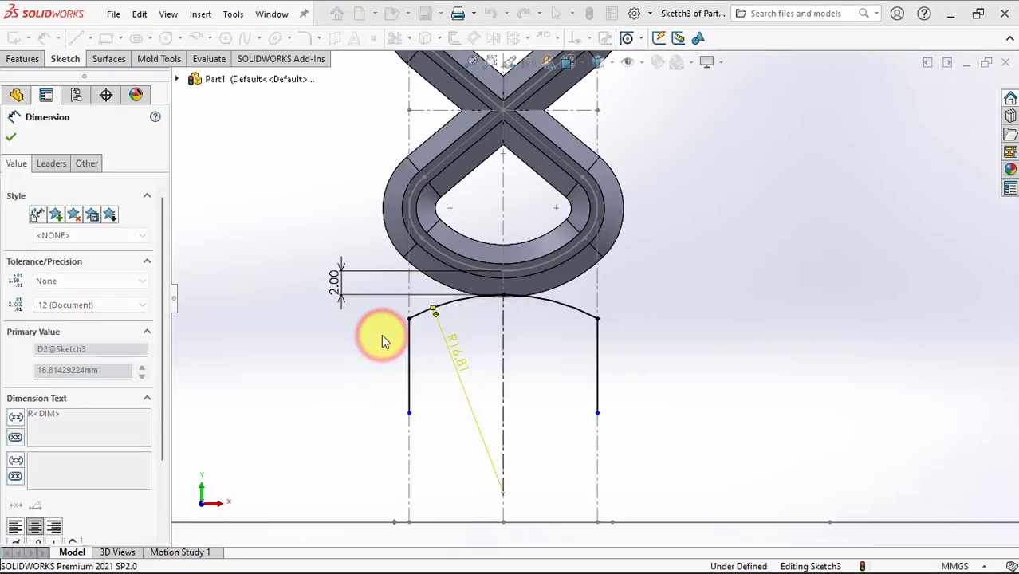
Dimension the side height from arc top to line bottom as 8 mm
click(408, 412)
click(502, 296)
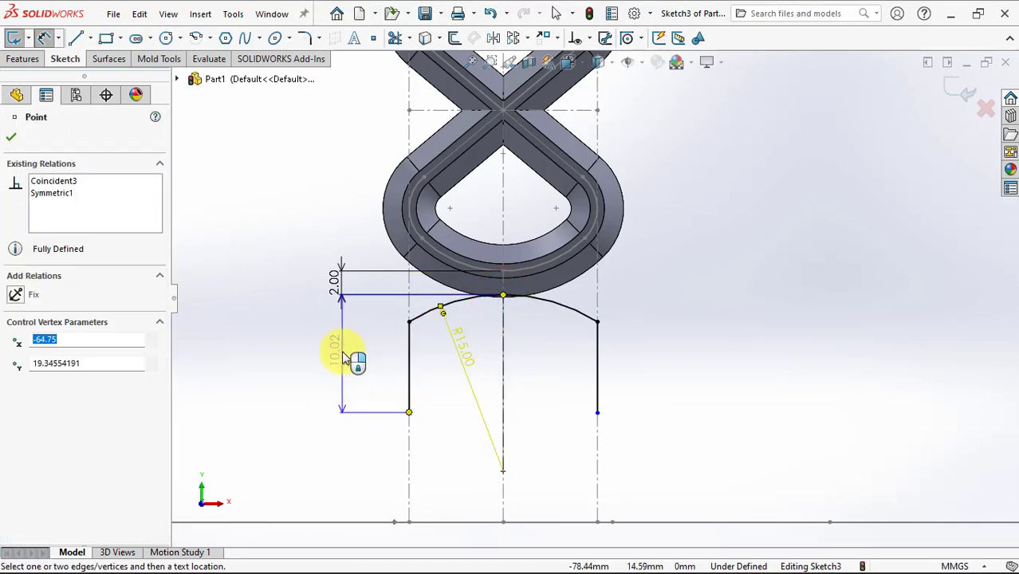
click(343, 353)
click(351, 353)
text(8)
key(Return)
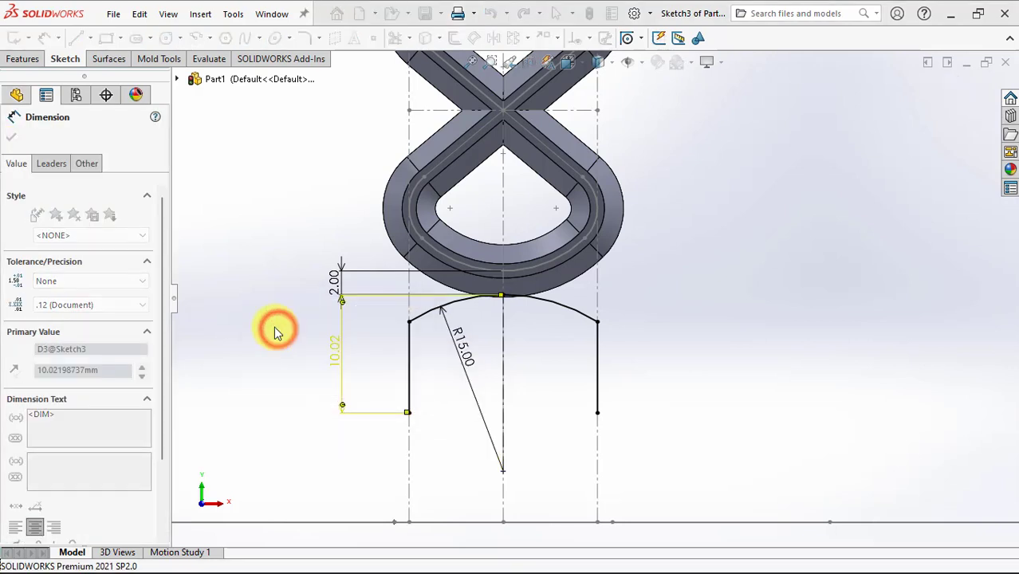
key(Escape)
Round both lower corners of the arch with R6 sketch fillets
click(305, 37)
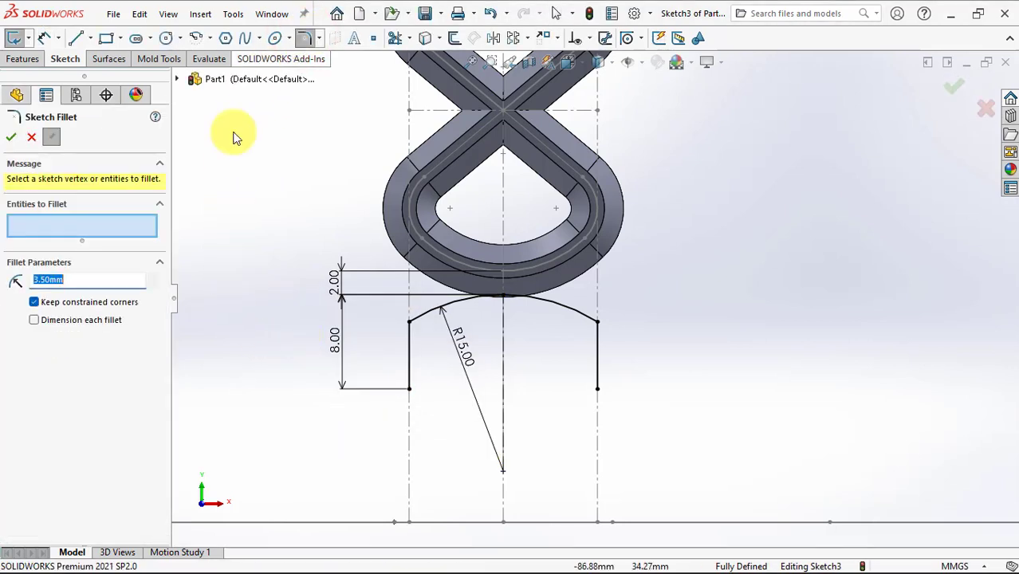
click(409, 322)
click(547, 309)
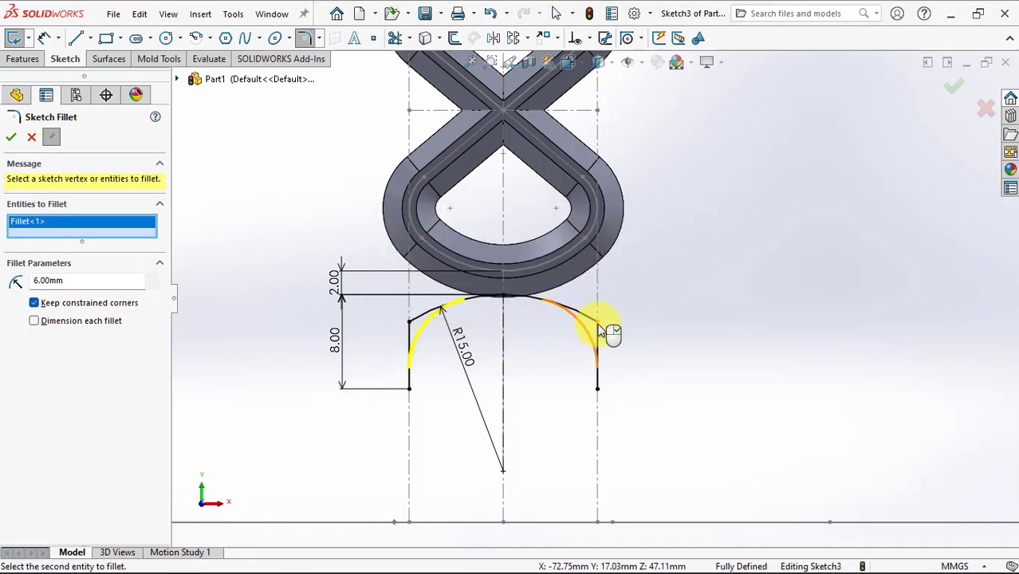
click(600, 329)
click(562, 303)
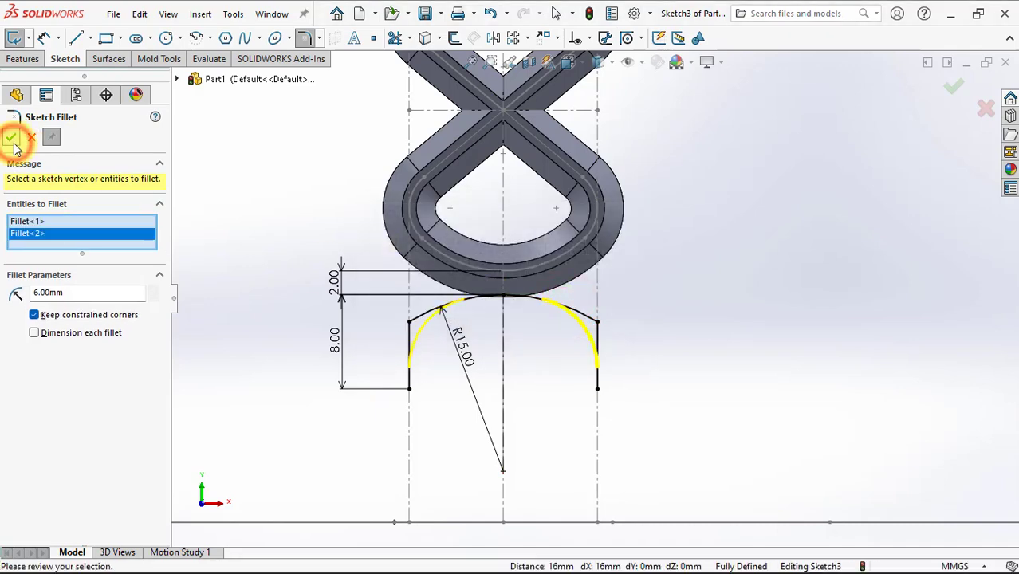
click(14, 145)
click(13, 144)
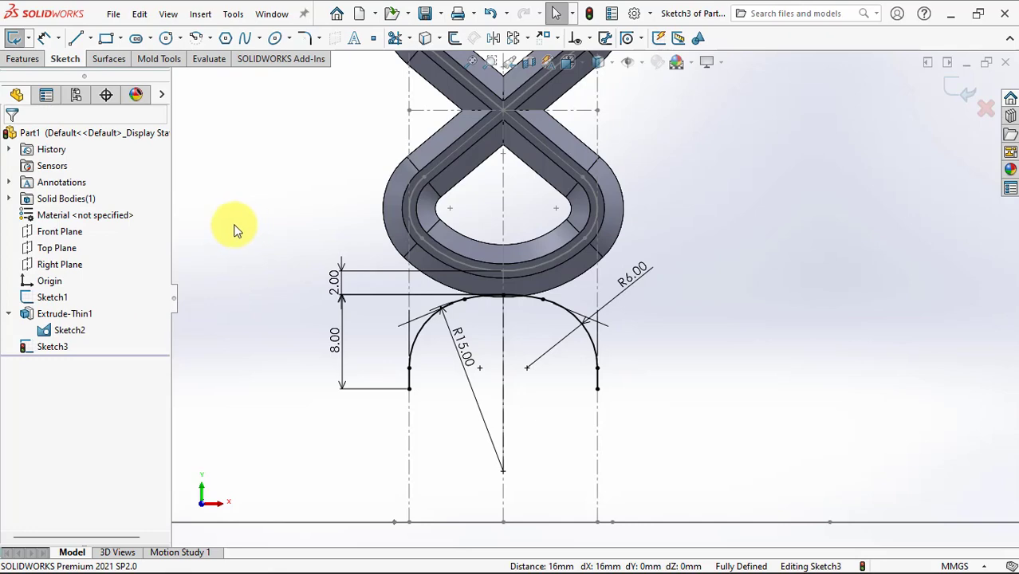
click(24, 61)
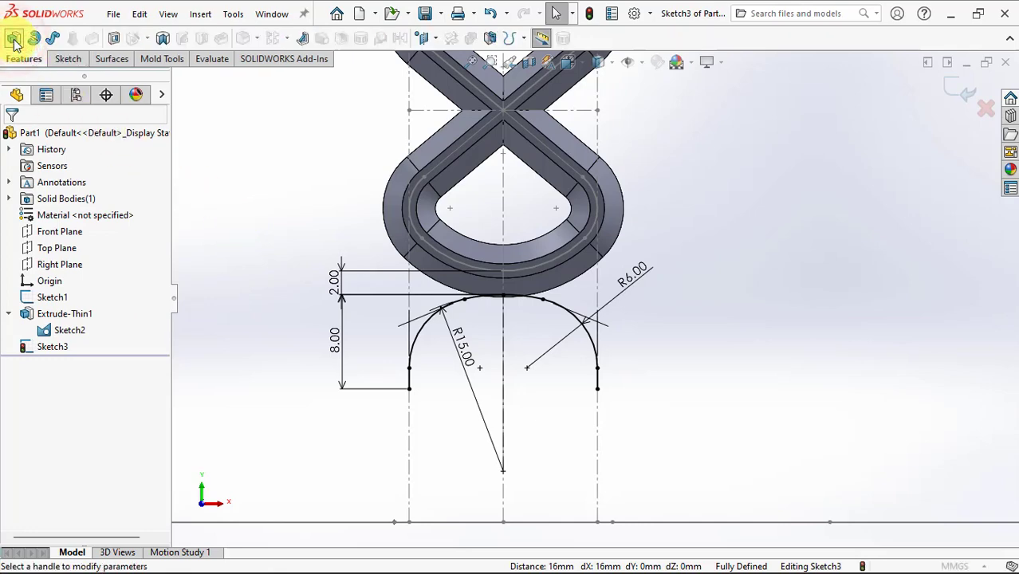
Extrude the arch profile up to the panel's curved face as a mid-plane thin wall
click(13, 40)
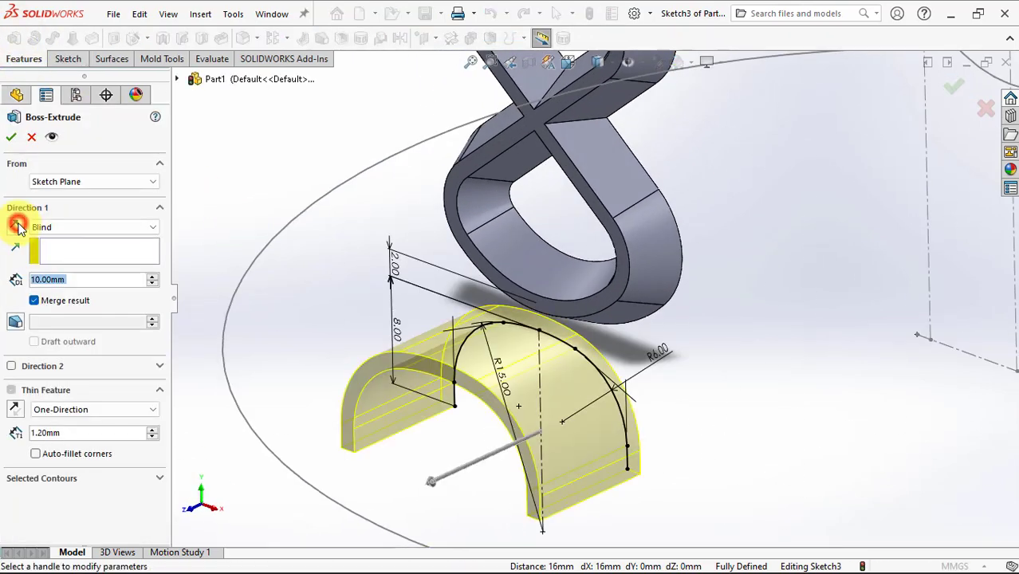
click(17, 227)
click(49, 231)
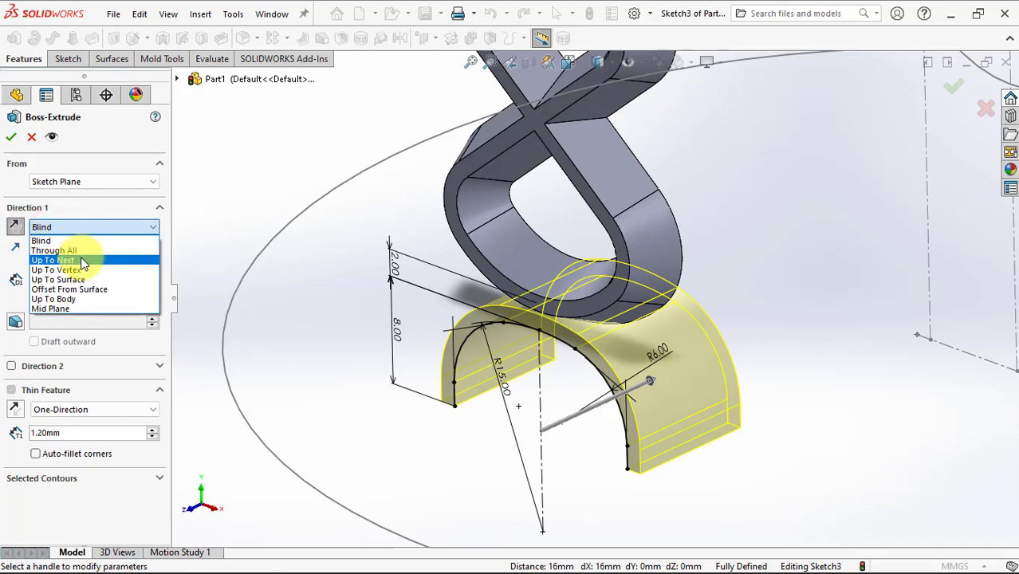
click(57, 279)
mouse_move(494, 282)
middle_down()
mouse_move(420, 296)
mouse_move(558, 267)
mouse_move(637, 234)
mouse_move(596, 254)
middle_up()
click(558, 268)
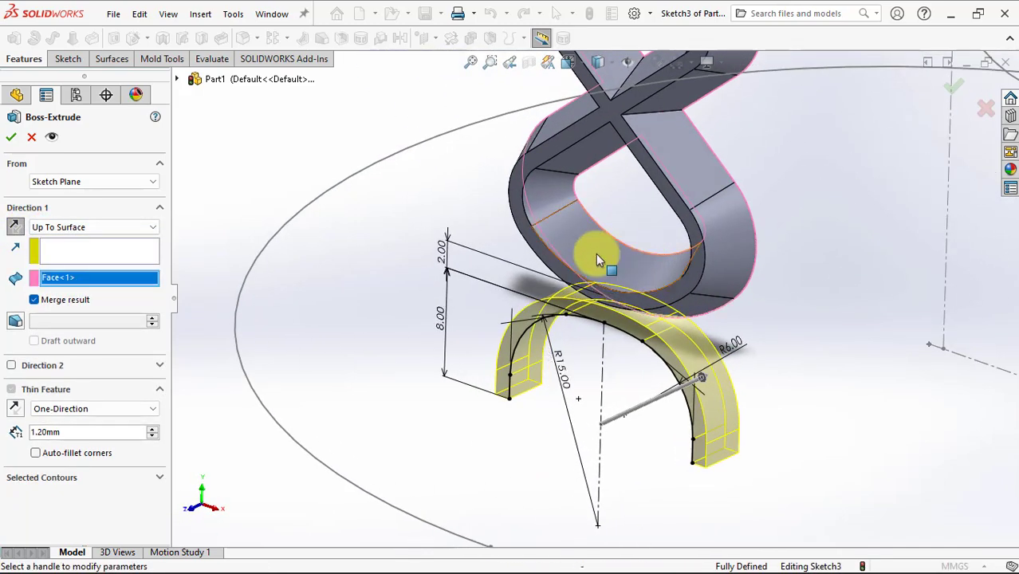
click(79, 410)
click(70, 430)
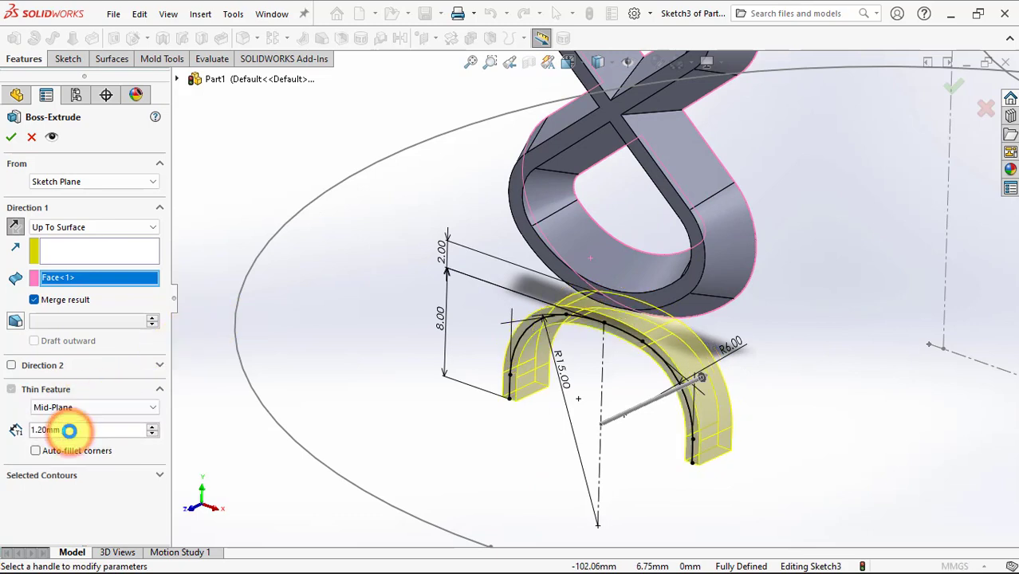
Add a 25° outward draft and accept Extrude-Thin2
click(14, 322)
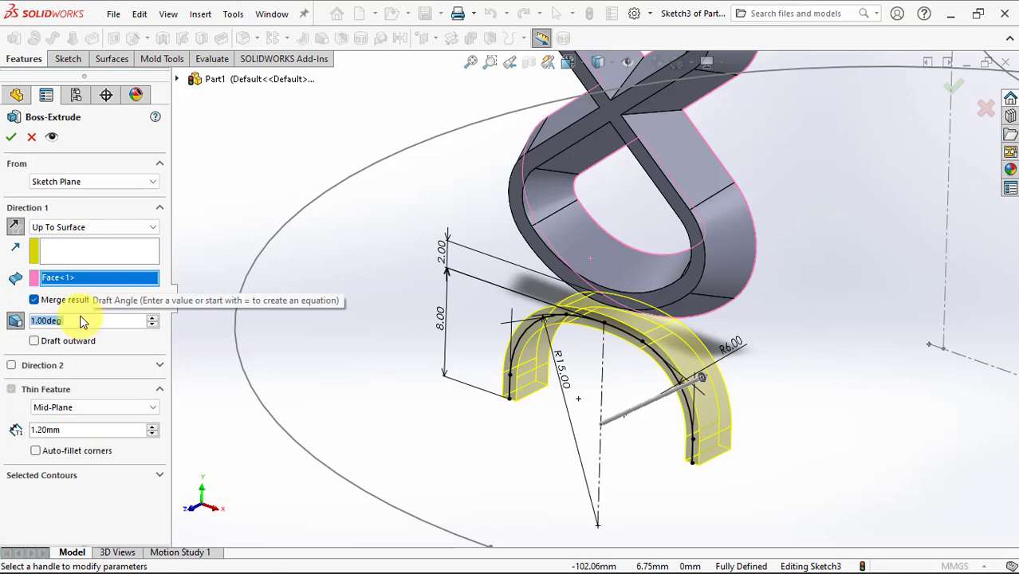
text(3)
key(BackSpace)
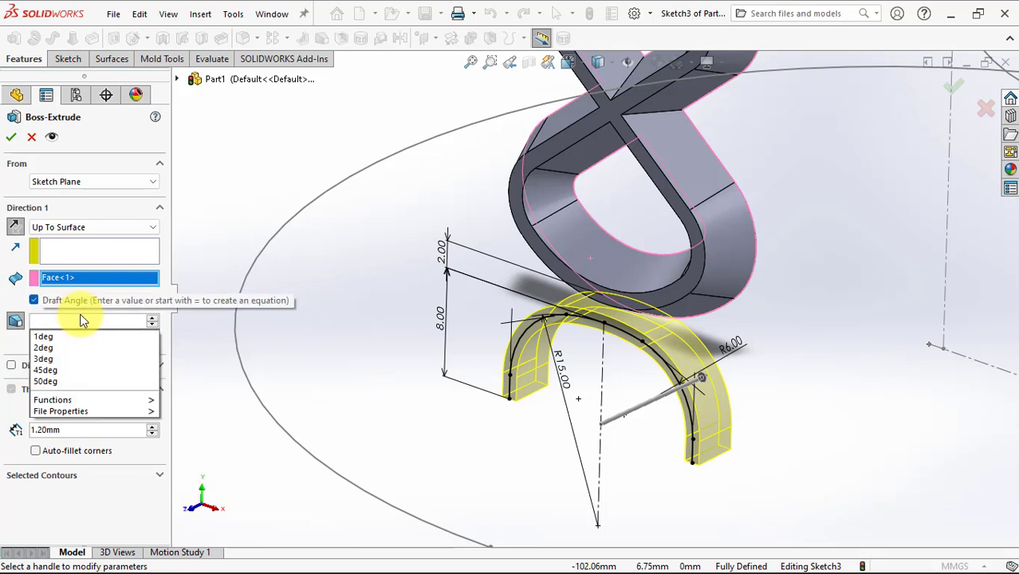
text(25)
key(Return)
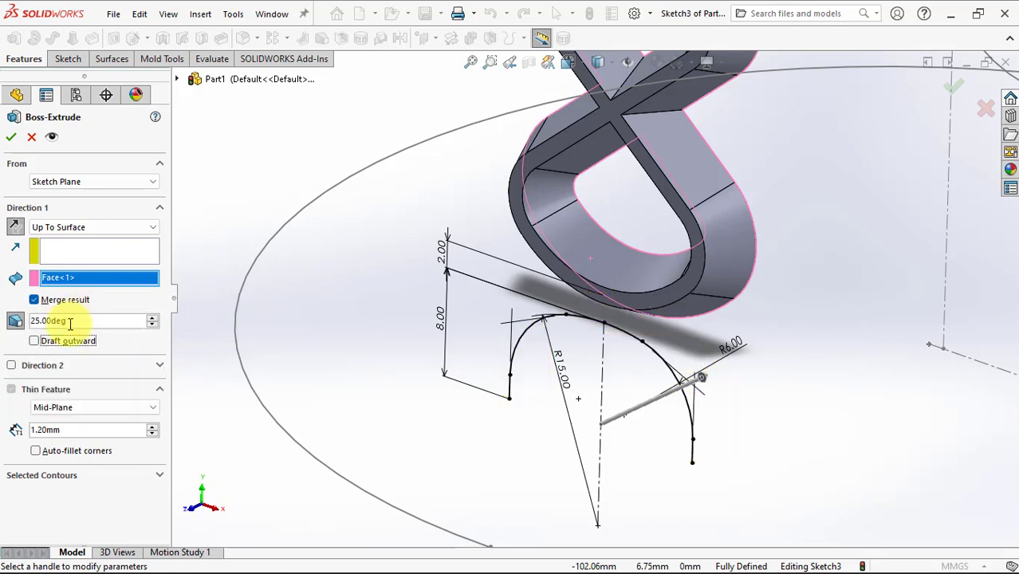
click(34, 342)
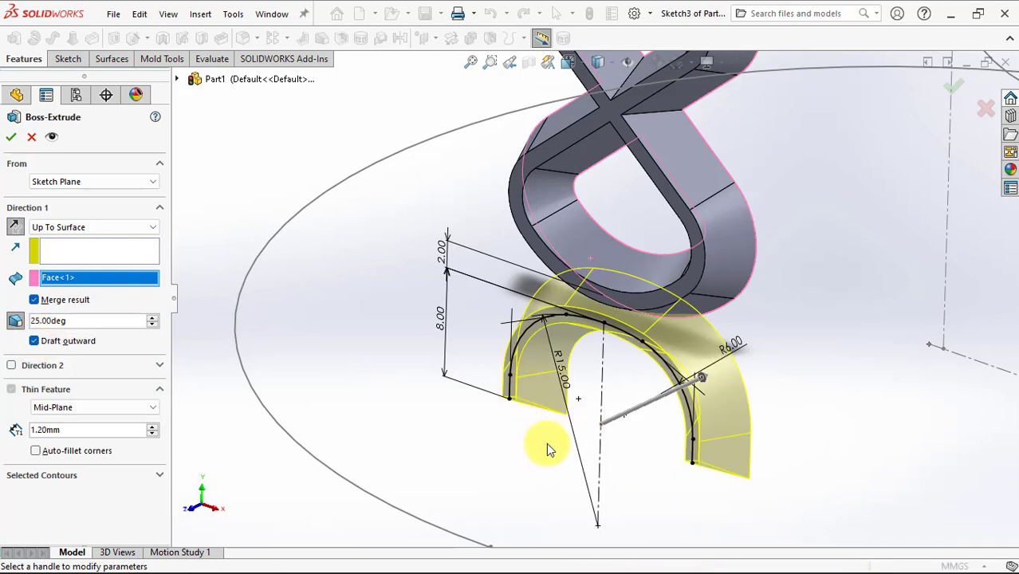
mouse_move(546, 443)
middle_down()
mouse_move(590, 413)
mouse_move(587, 433)
mouse_move(558, 430)
middle_up()
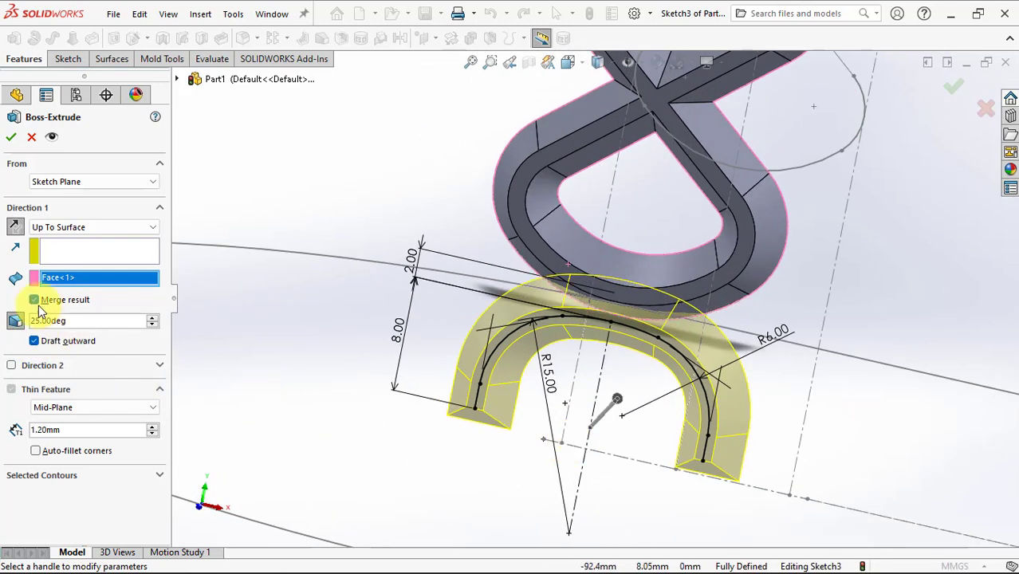
click(12, 138)
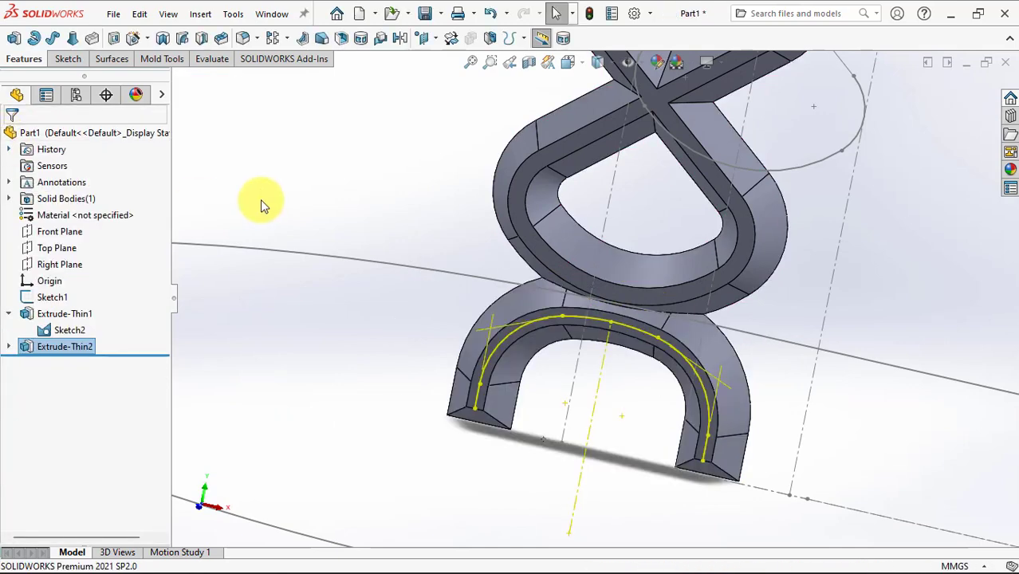
Copy the lattice panel body 18.50 mm along X with Move/Copy Bodies
mouse_move(379, 294)
middle_down()
mouse_move(403, 271)
mouse_move(394, 323)
mouse_move(387, 295)
mouse_move(383, 309)
mouse_move(424, 243)
mouse_move(413, 252)
middle_up()
scroll(383, 305, down, 2)
scroll(424, 247, down, 2)
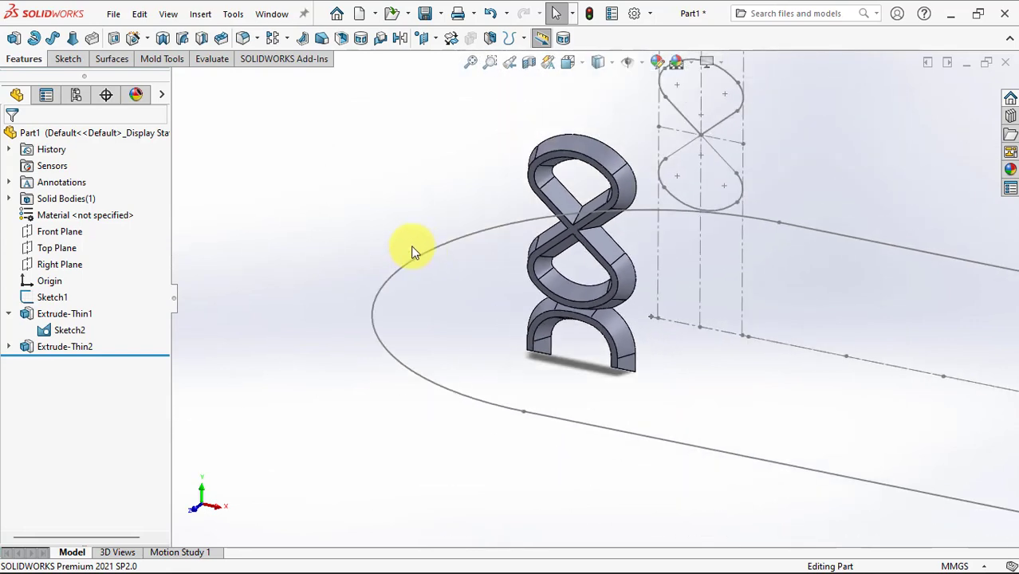
click(451, 40)
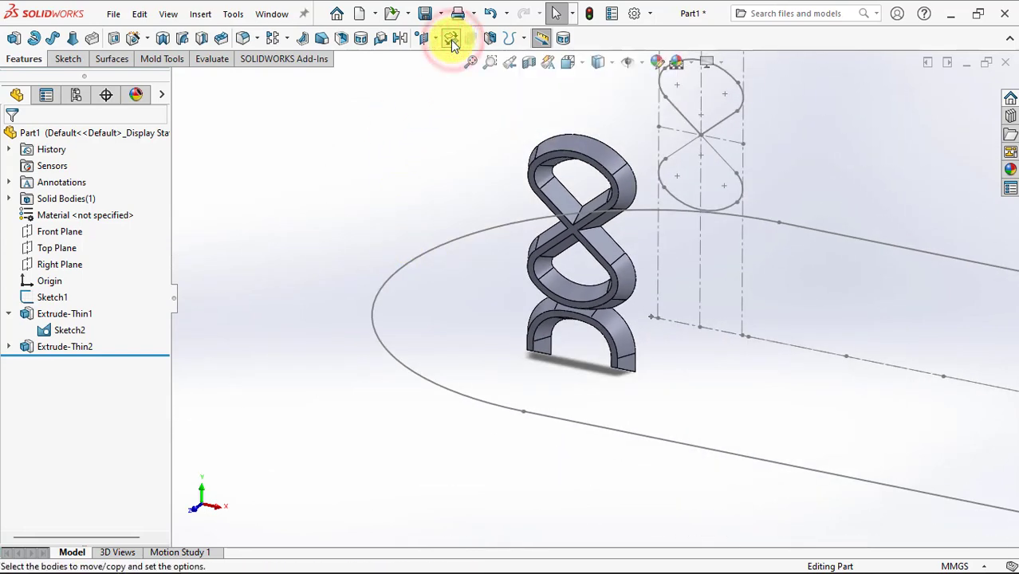
click(593, 154)
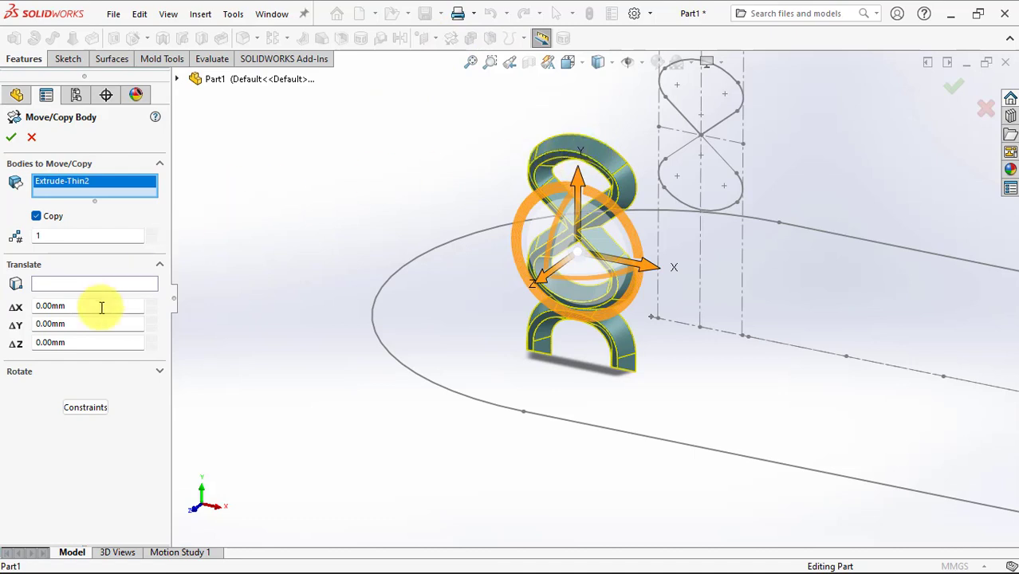
drag(92, 308, 22, 305)
text(18.5)
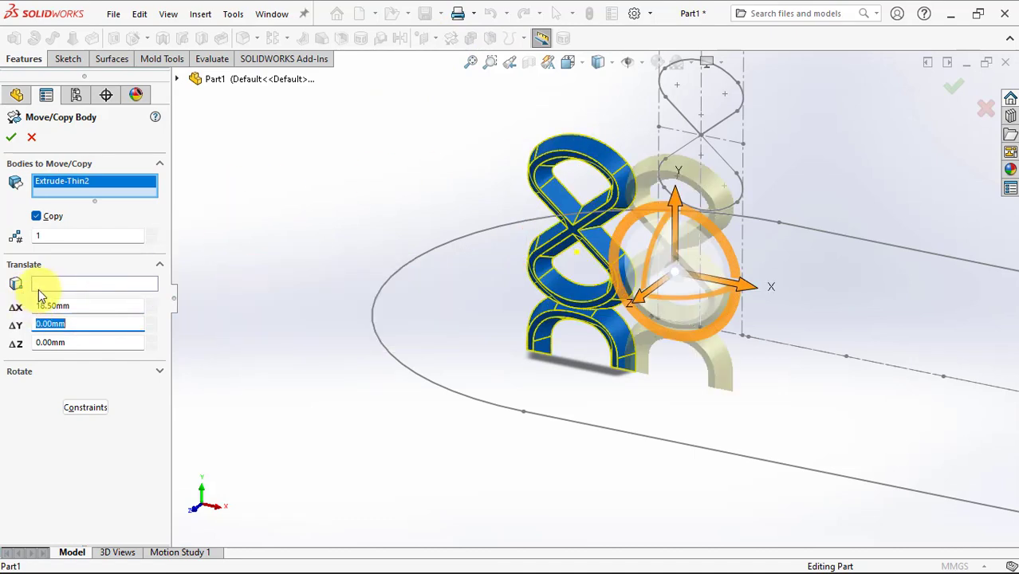
click(12, 139)
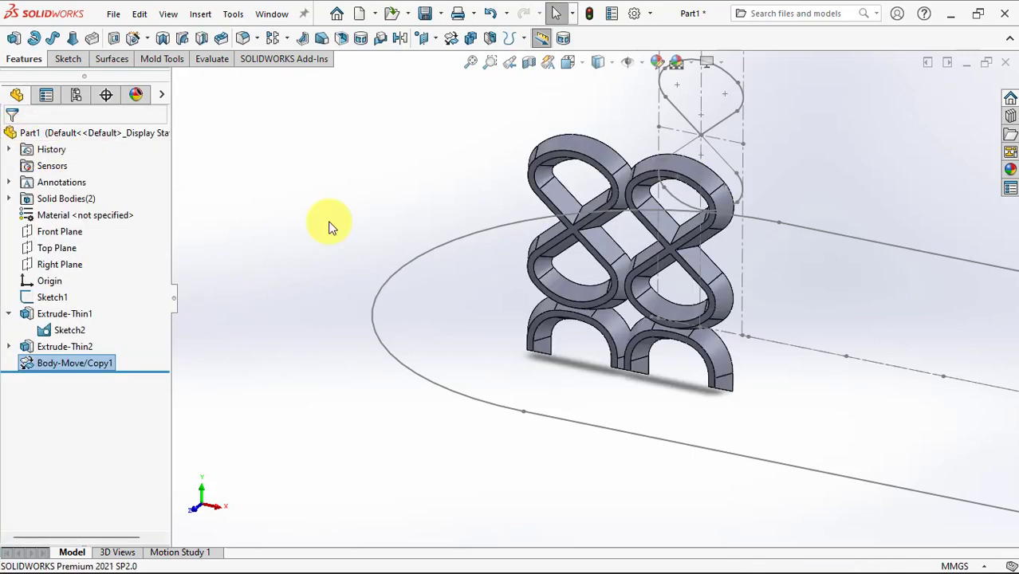
scroll(577, 244, down, 2)
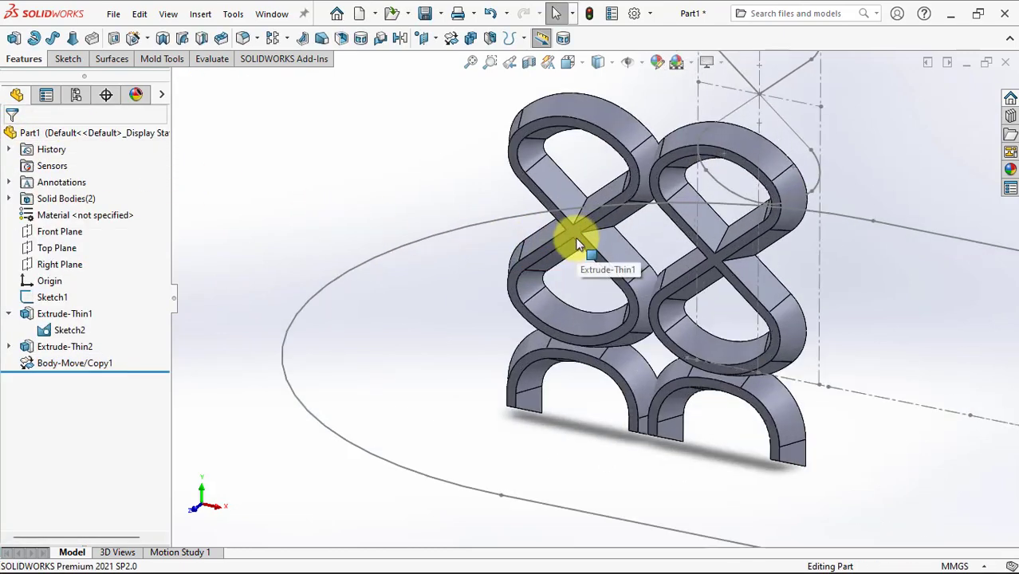
Sketch on the panel face, offsetting the centreline 9.25 mm to both sides
click(576, 234)
click(626, 185)
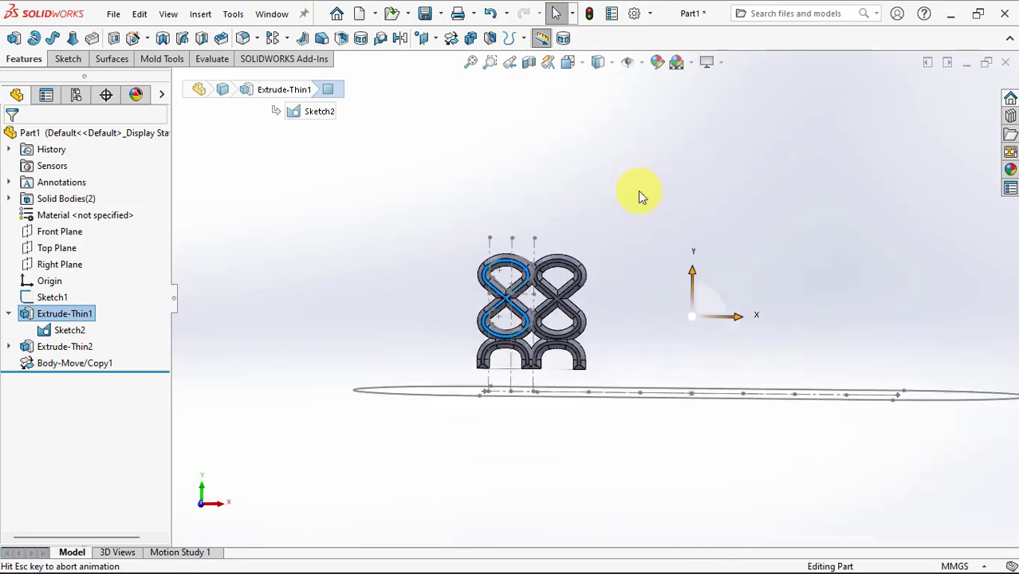
scroll(470, 267, down, 5)
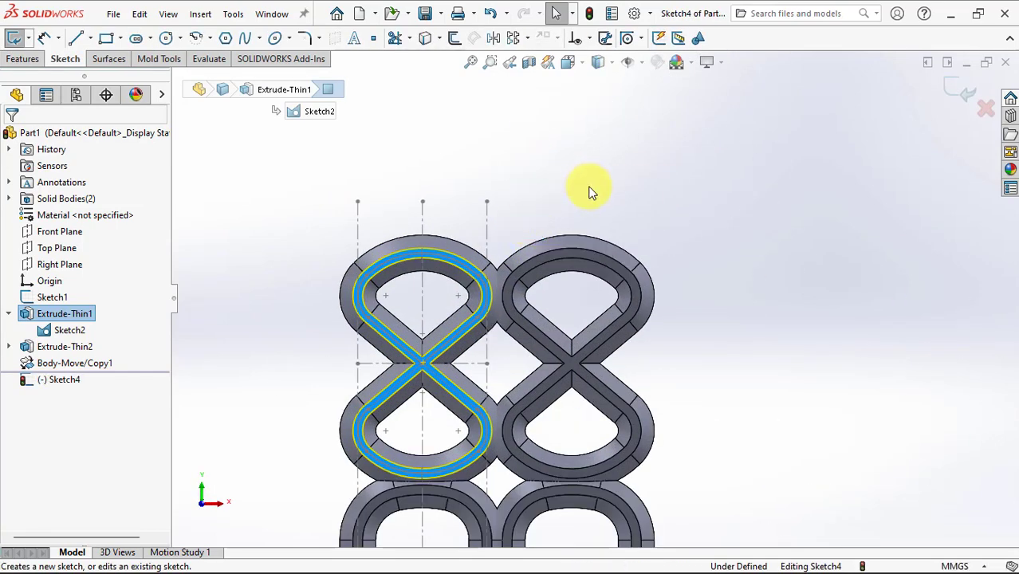
click(684, 198)
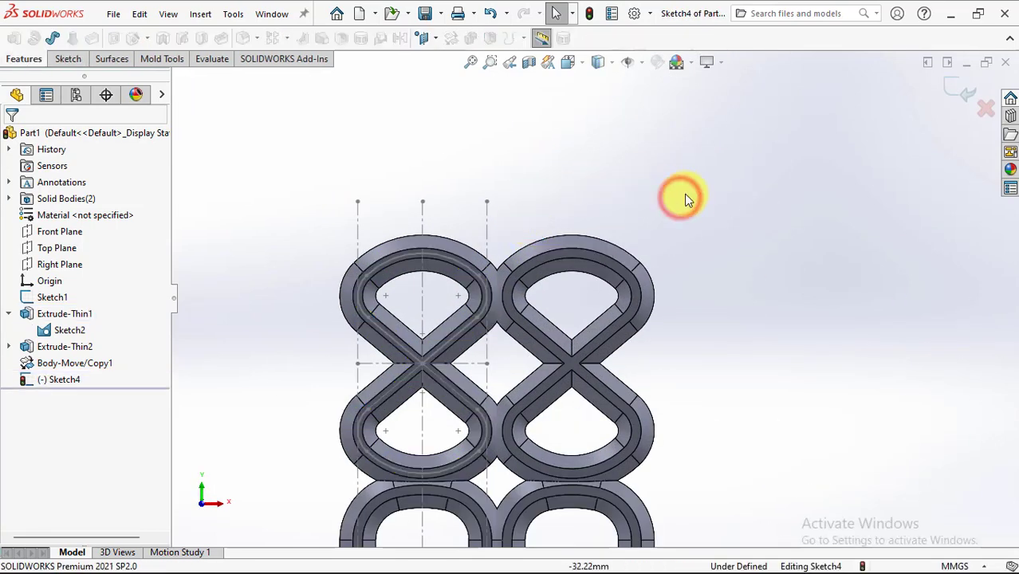
click(69, 58)
click(454, 37)
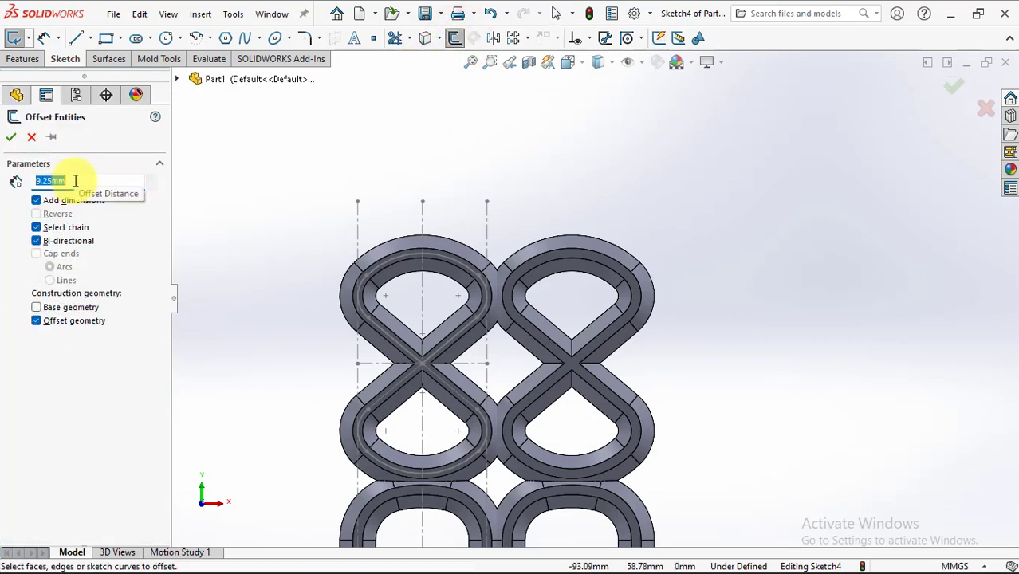
click(425, 223)
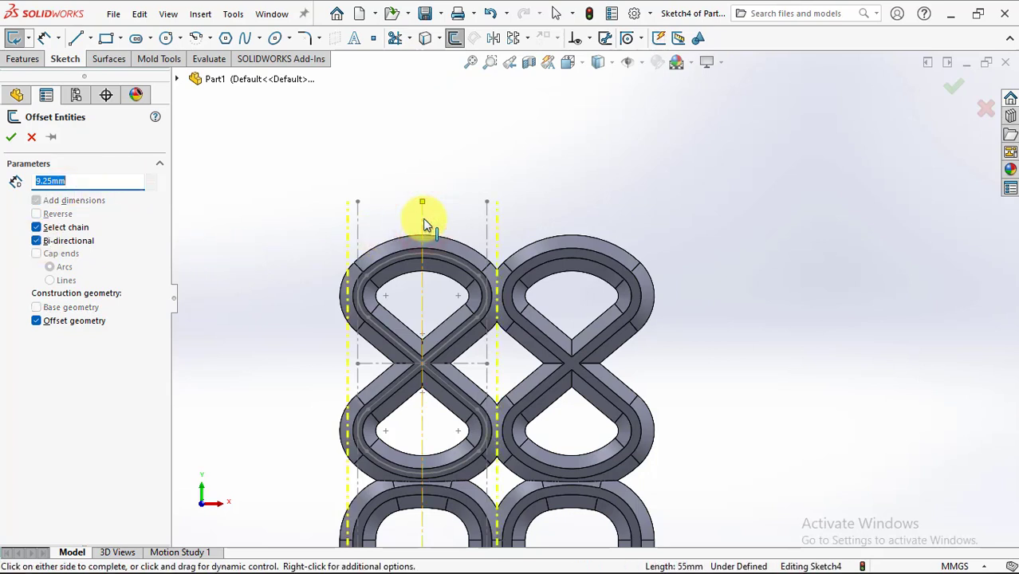
click(425, 221)
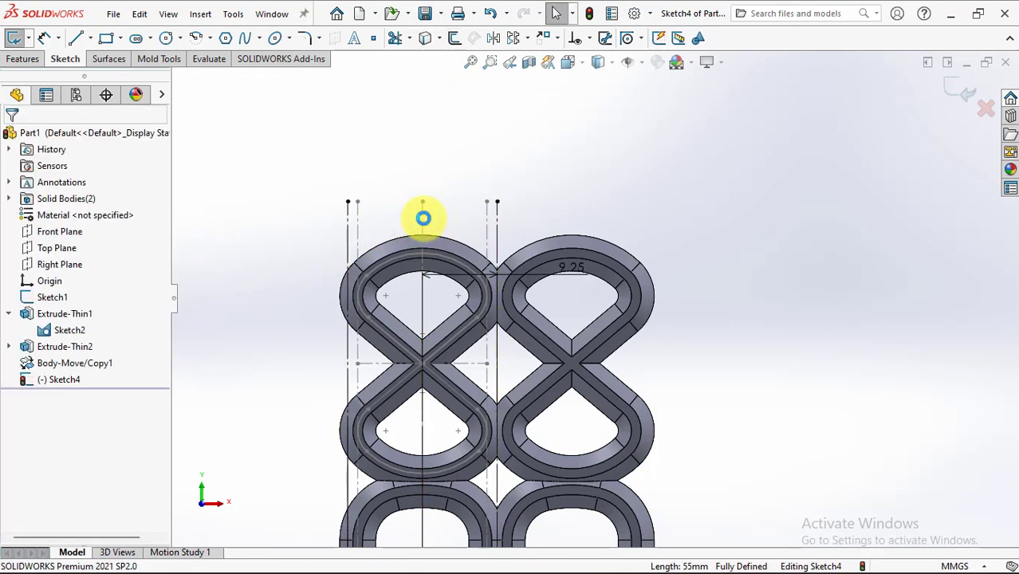
Convert two edges of the left loop into sketch curves
click(427, 40)
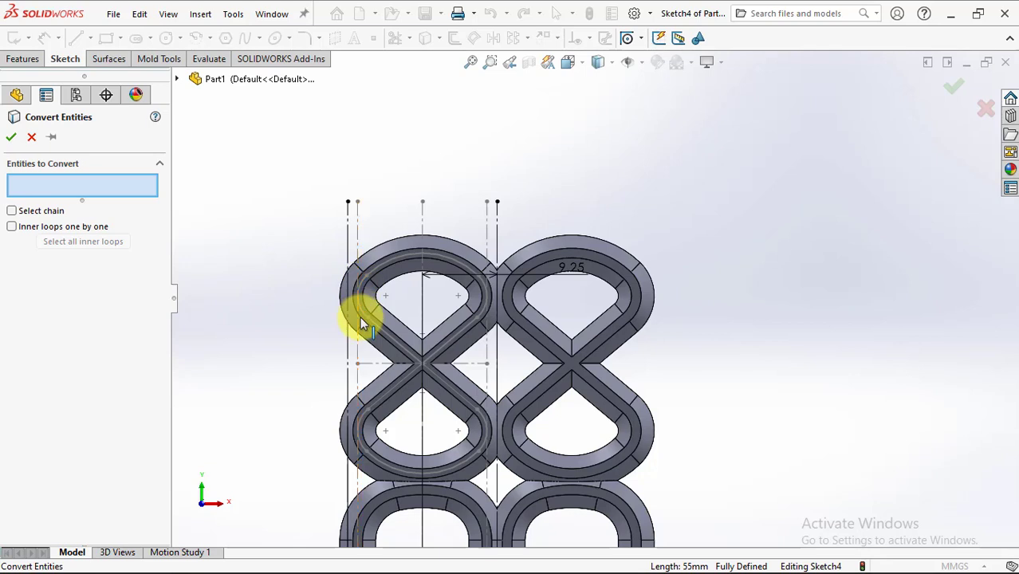
click(356, 312)
click(374, 260)
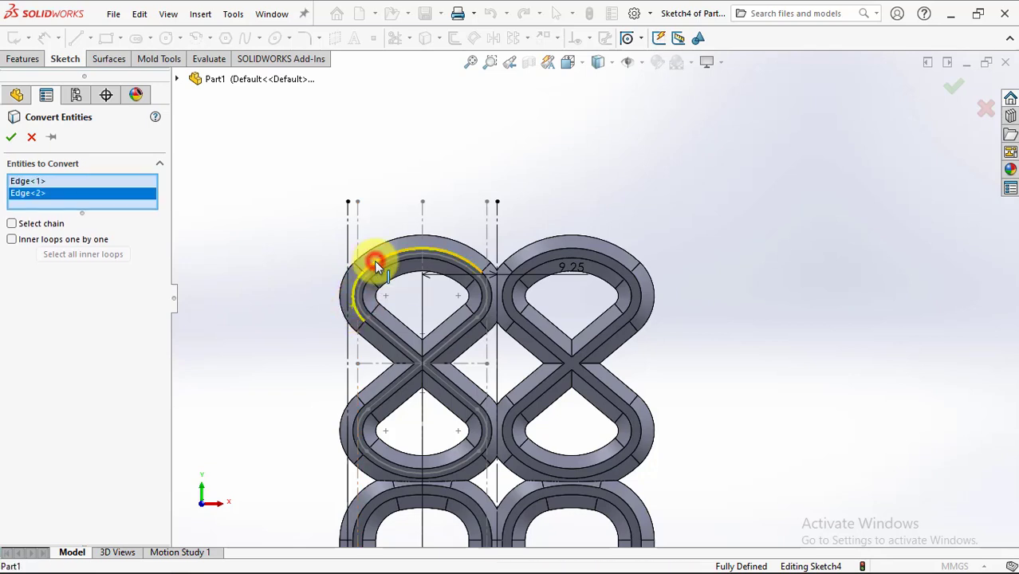
right_click(493, 311)
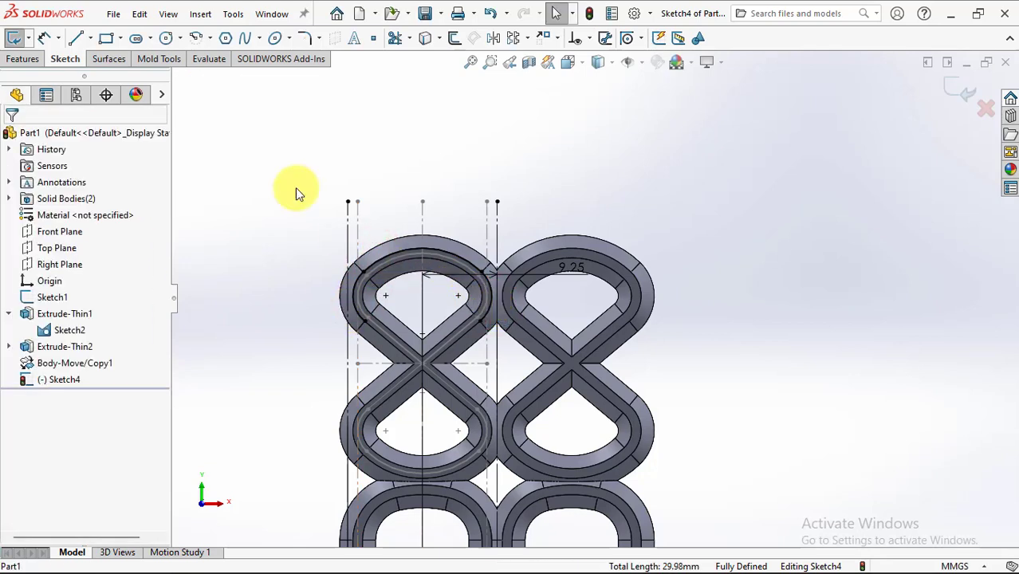
Draw two three-point arcs, one at each side of the top loop
click(209, 38)
click(233, 87)
scroll(431, 343, down, 2)
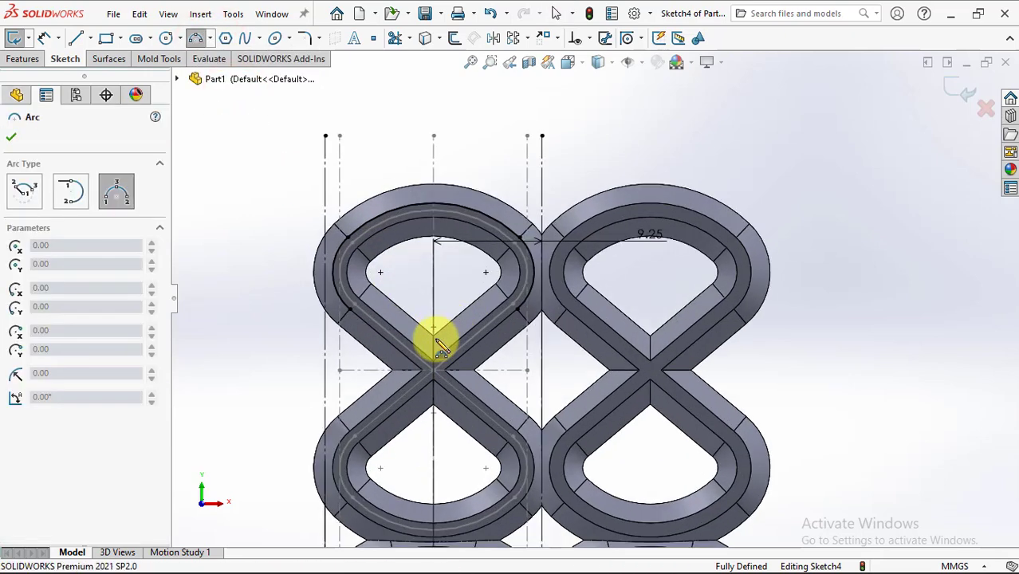
click(433, 368)
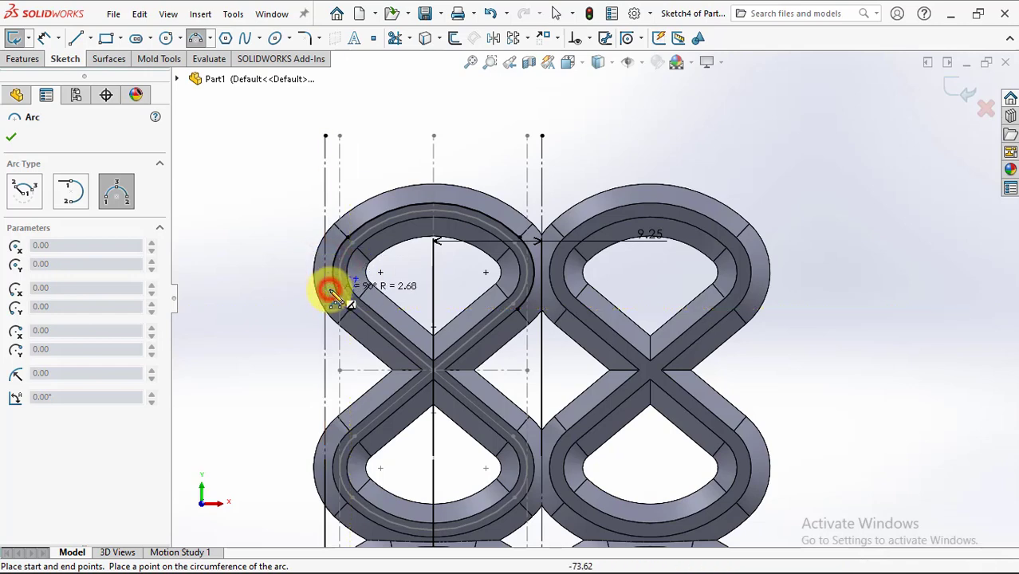
click(332, 293)
right_click(334, 269)
click(345, 299)
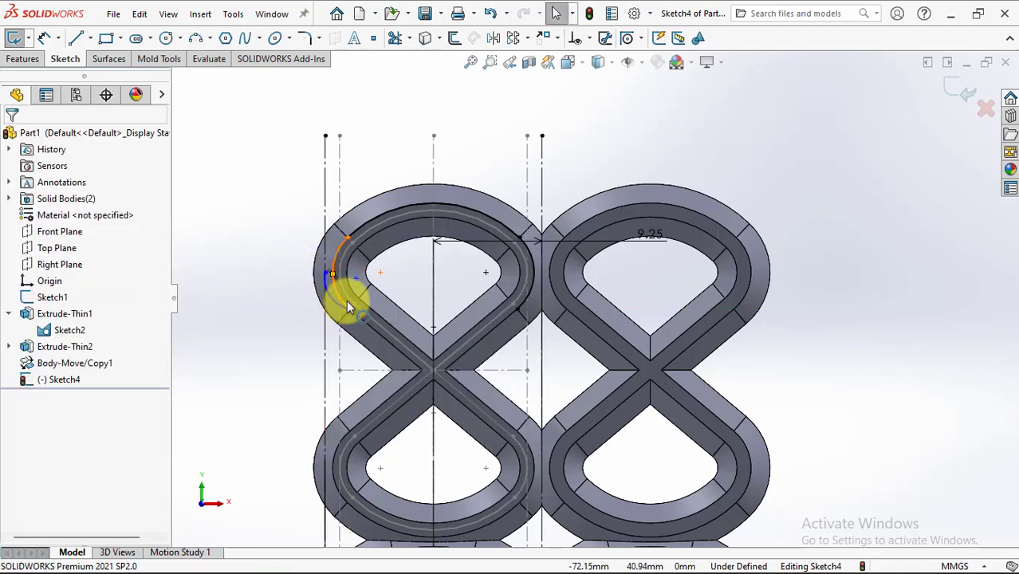
click(195, 38)
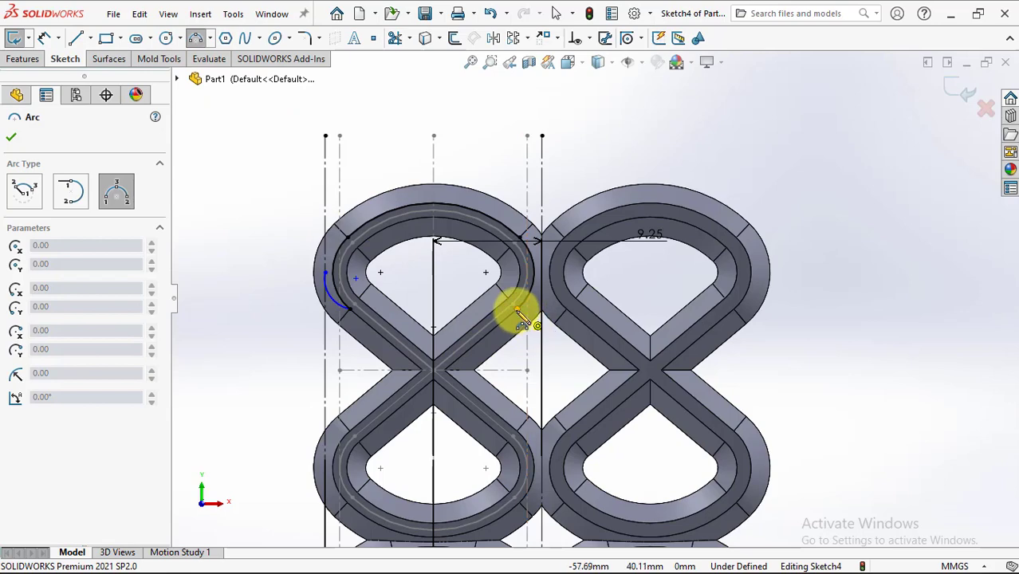
click(519, 312)
click(543, 276)
click(530, 303)
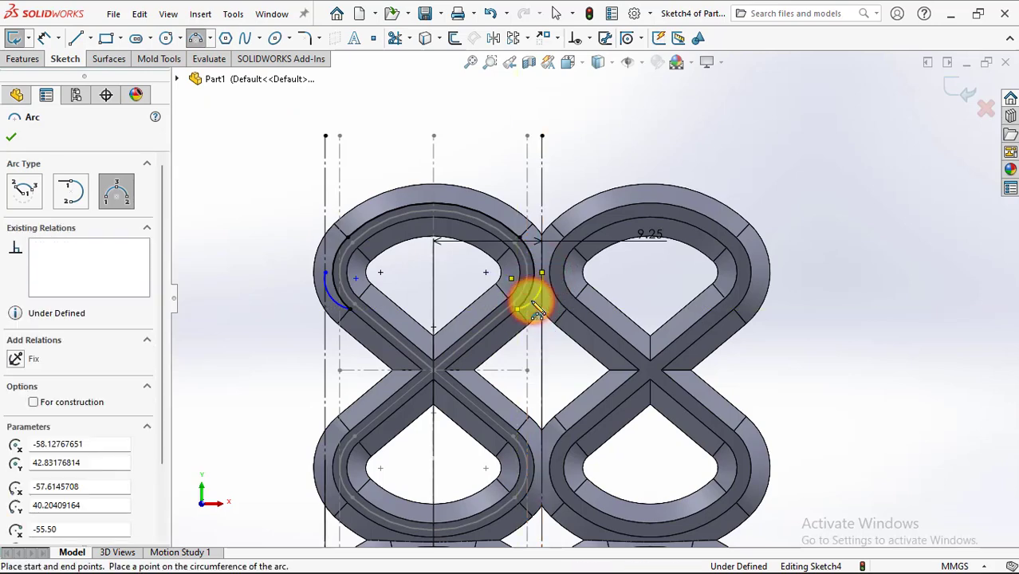
right_click(532, 279)
click(546, 309)
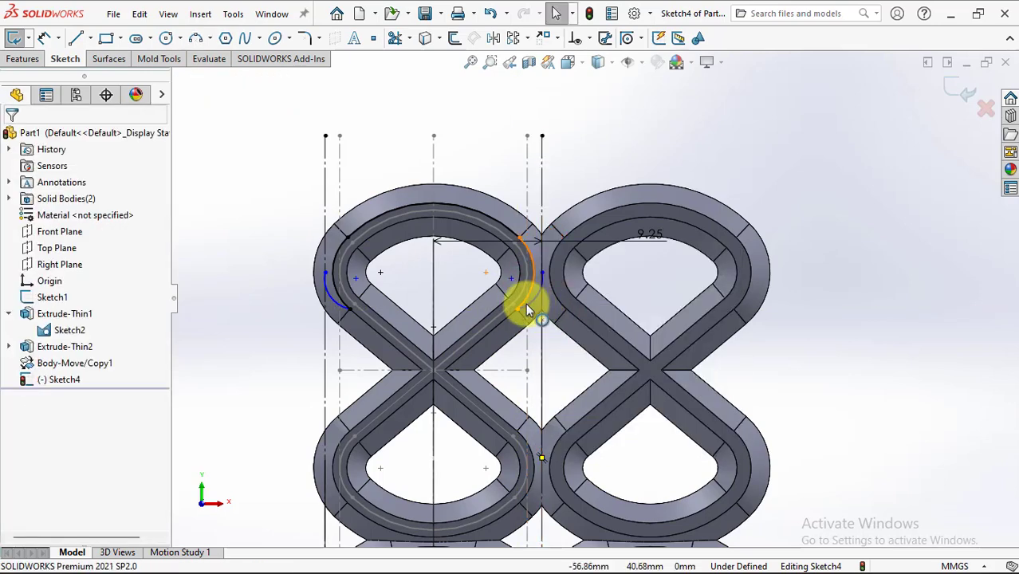
Make the two arcs equal in radius and tangent to the diagonal edge
click(529, 303)
ctrl+click(337, 309)
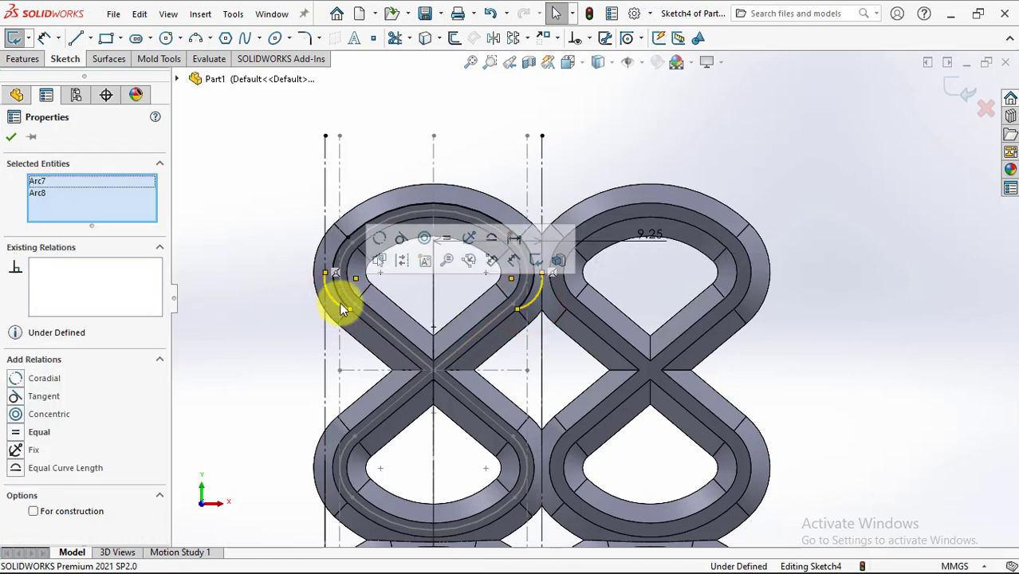
click(449, 248)
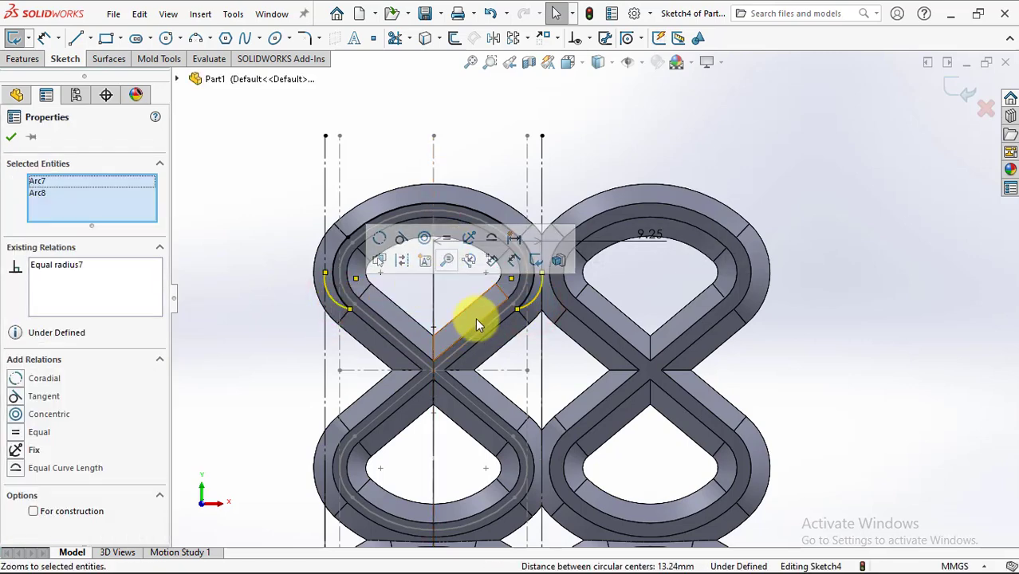
ctrl+click(532, 305)
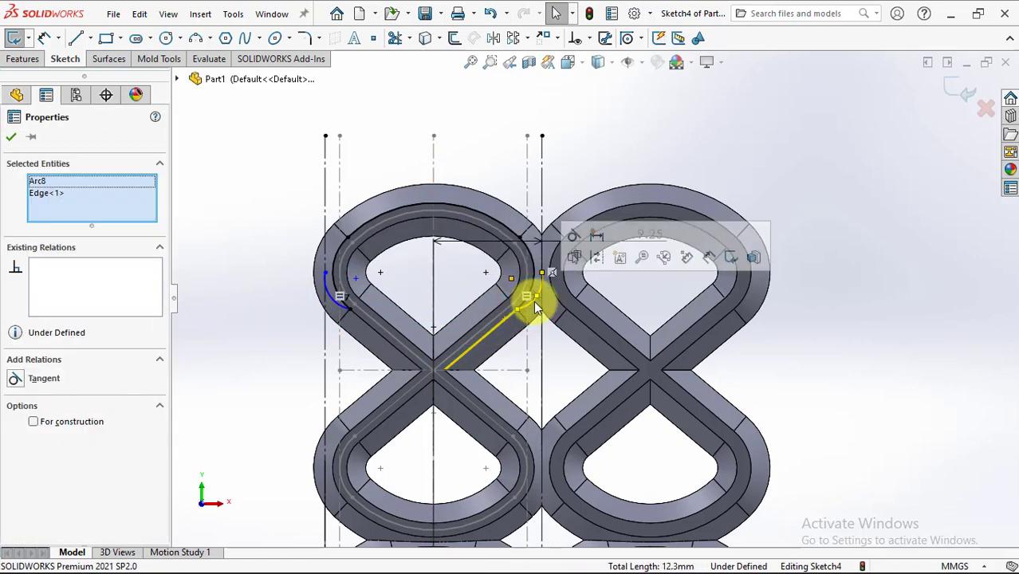
click(574, 236)
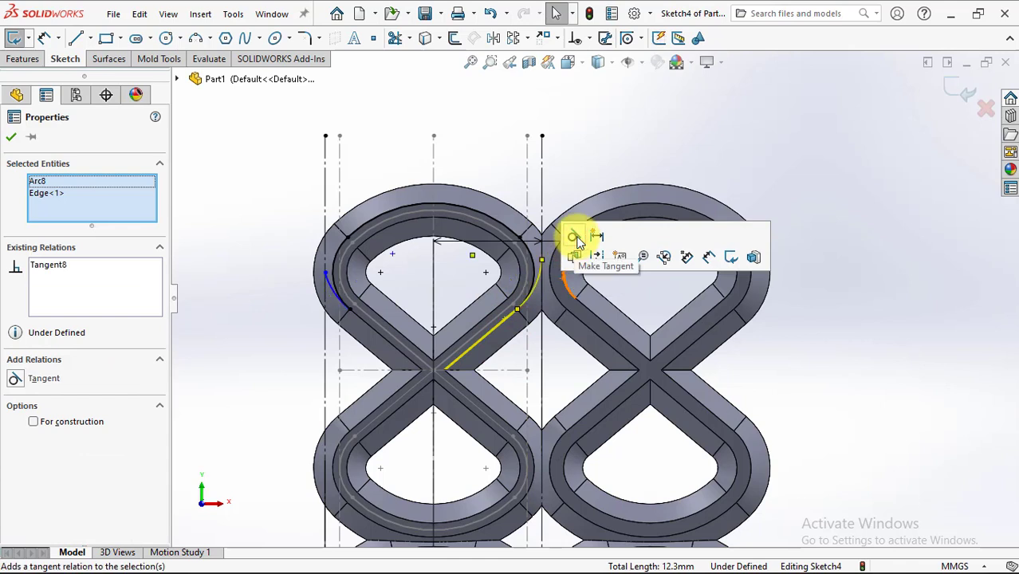
Make both arc endpoints horizontal with their matching points to fully define the sketch
click(326, 273)
ctrl+click(380, 272)
click(424, 212)
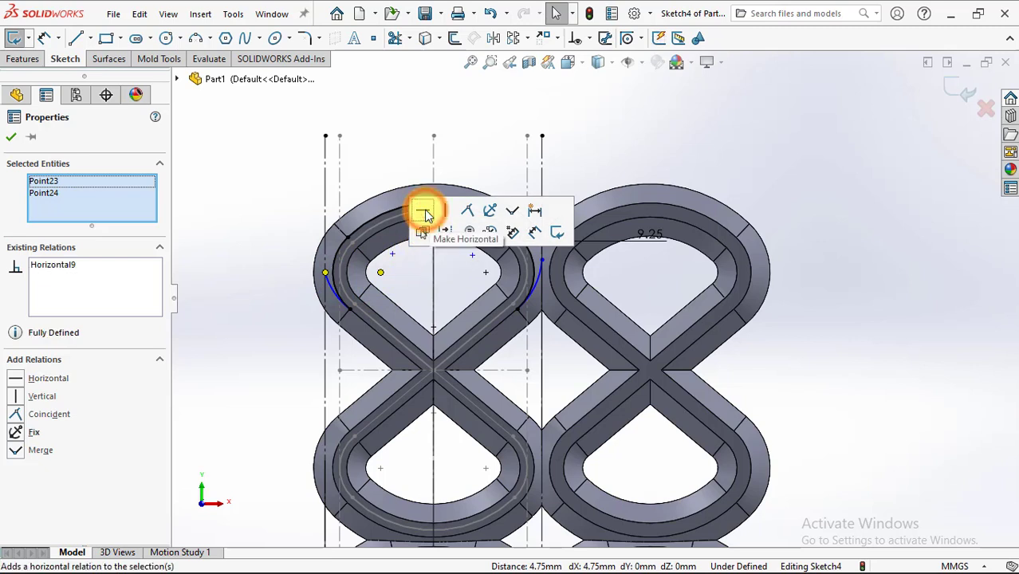
click(541, 261)
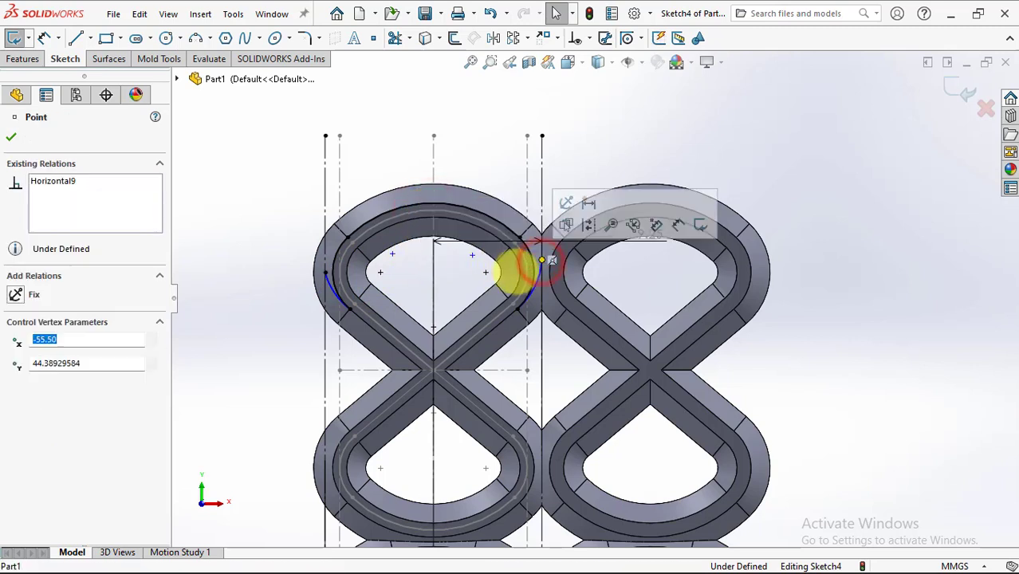
ctrl+click(485, 272)
click(529, 209)
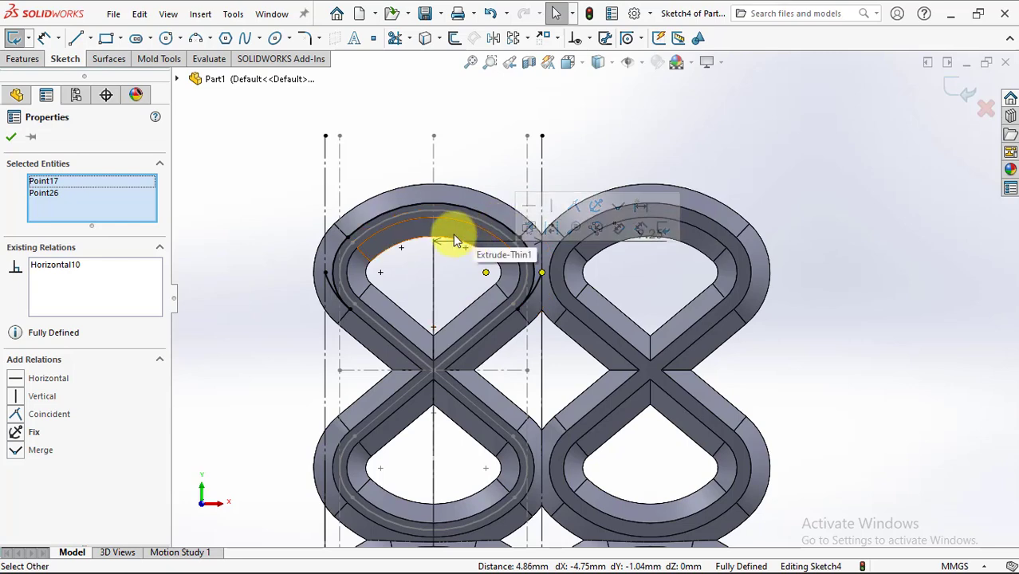
Draw a vertical line up the left side and a top arc to the loop junction
click(74, 41)
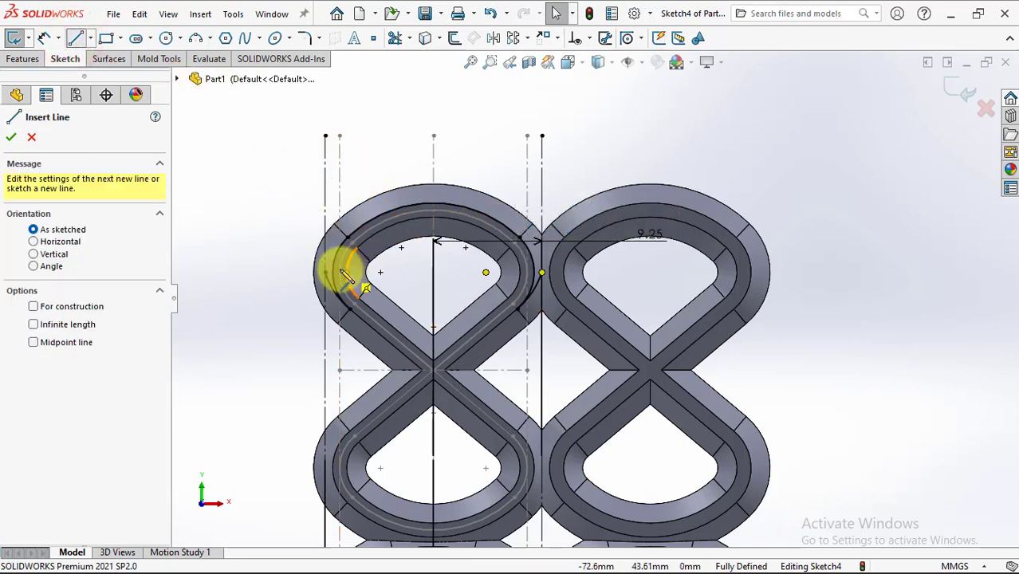
click(325, 272)
click(326, 136)
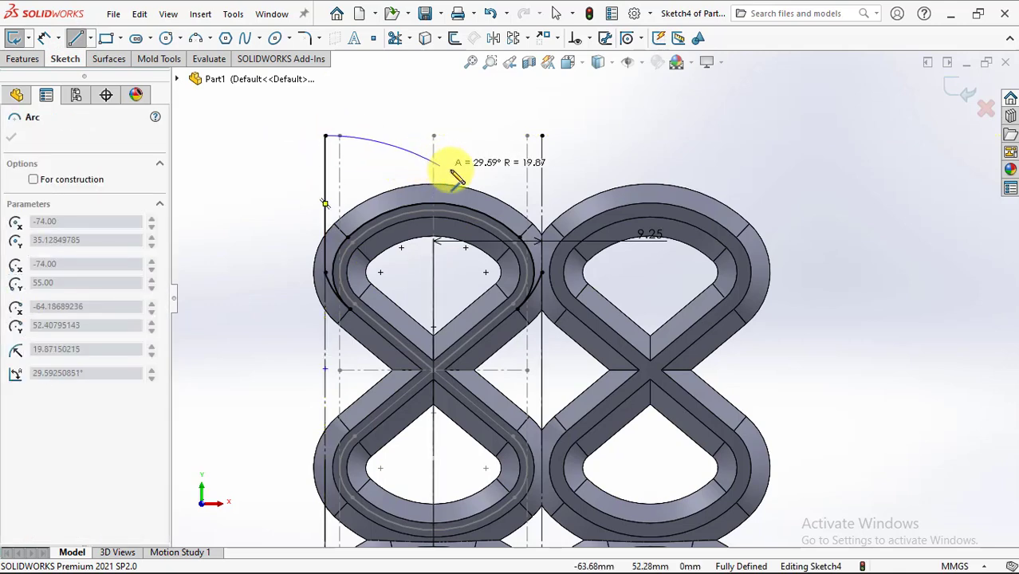
click(542, 202)
right_click(542, 201)
click(562, 212)
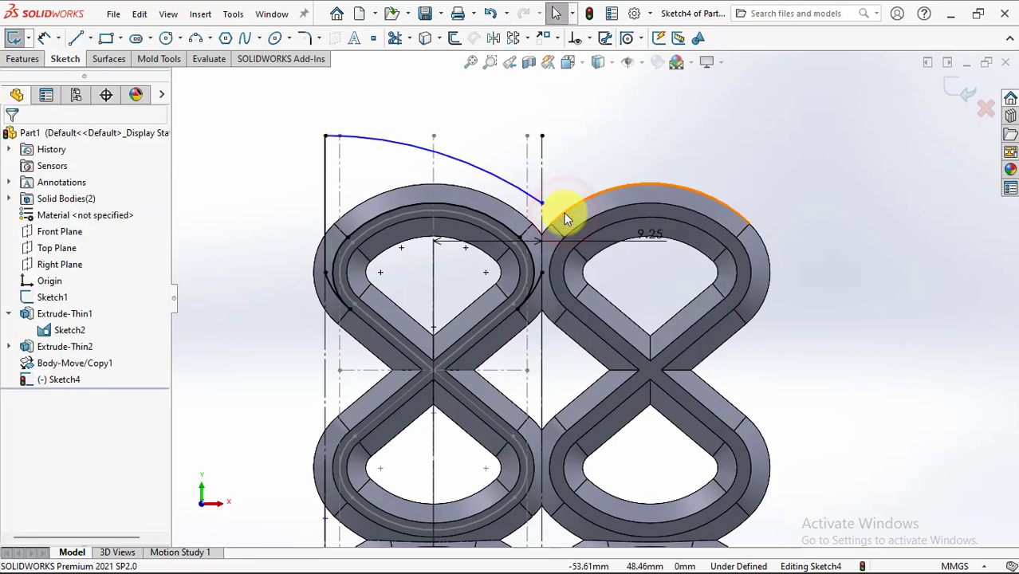
Dimension the top arc radius to 50 mm
click(47, 39)
click(456, 158)
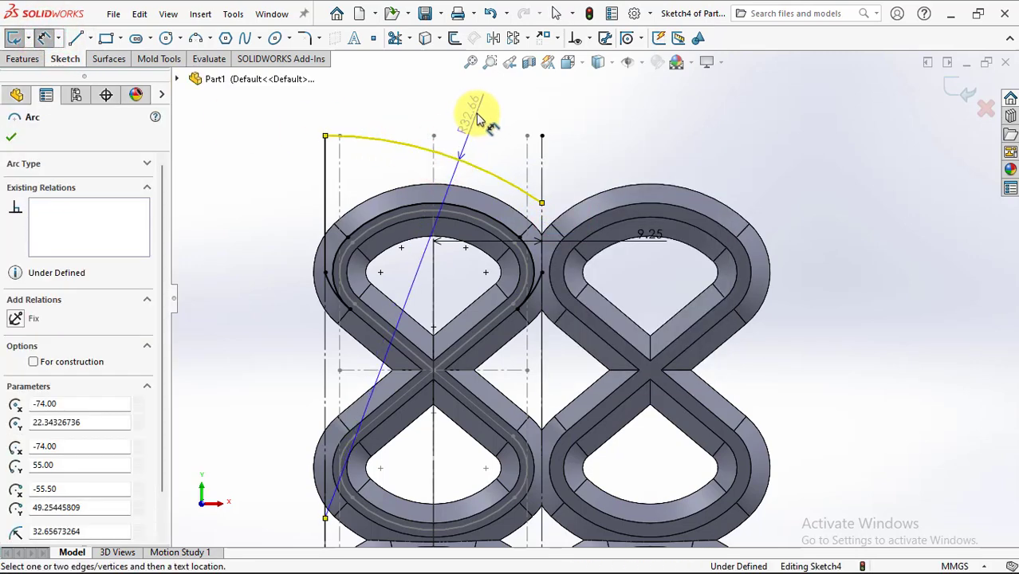
click(479, 118)
text(50)
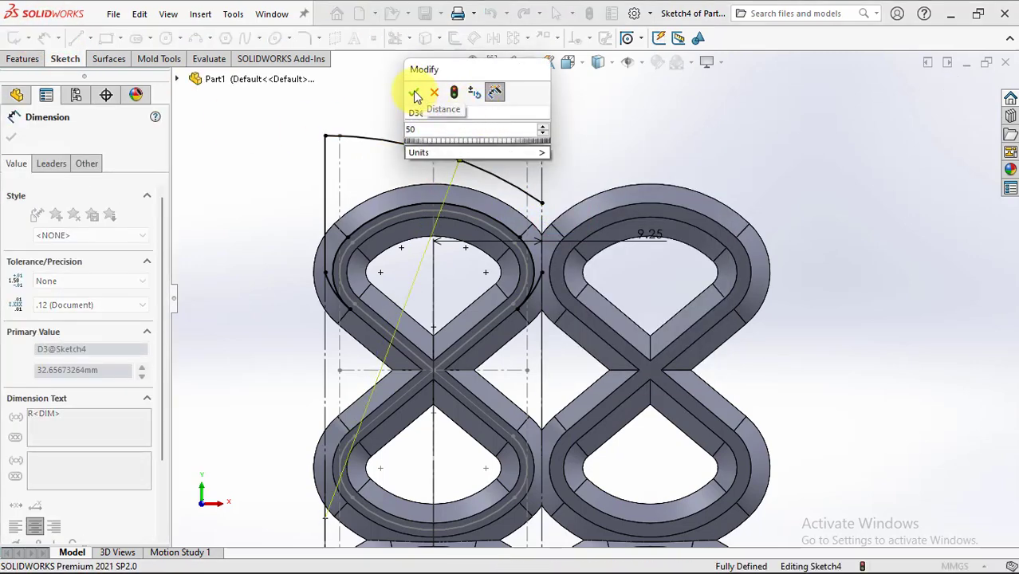
click(414, 94)
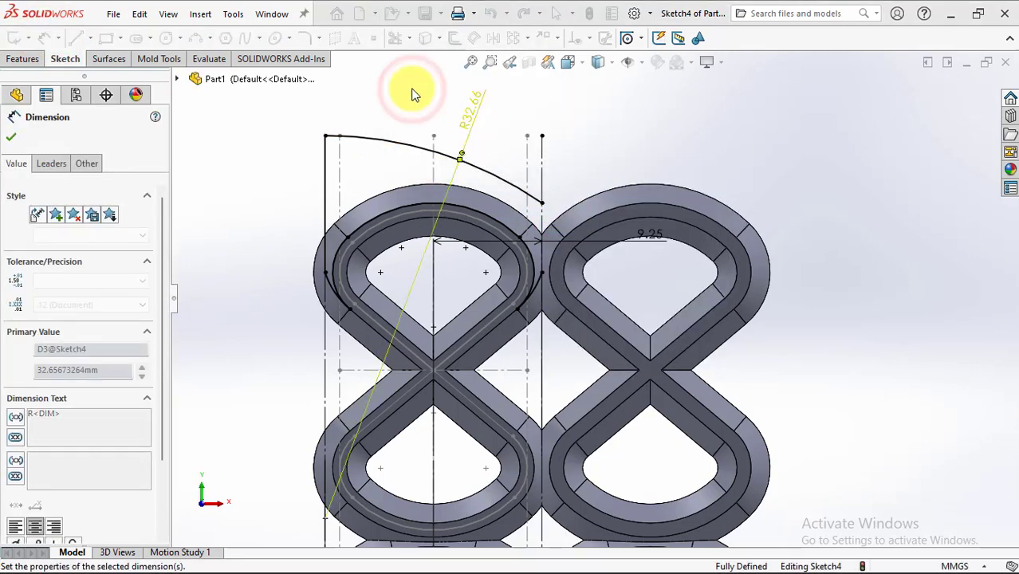
click(11, 140)
Mirror-copy Line11, loop arcs 4–9 and the top arc about the centre vertical line
click(492, 40)
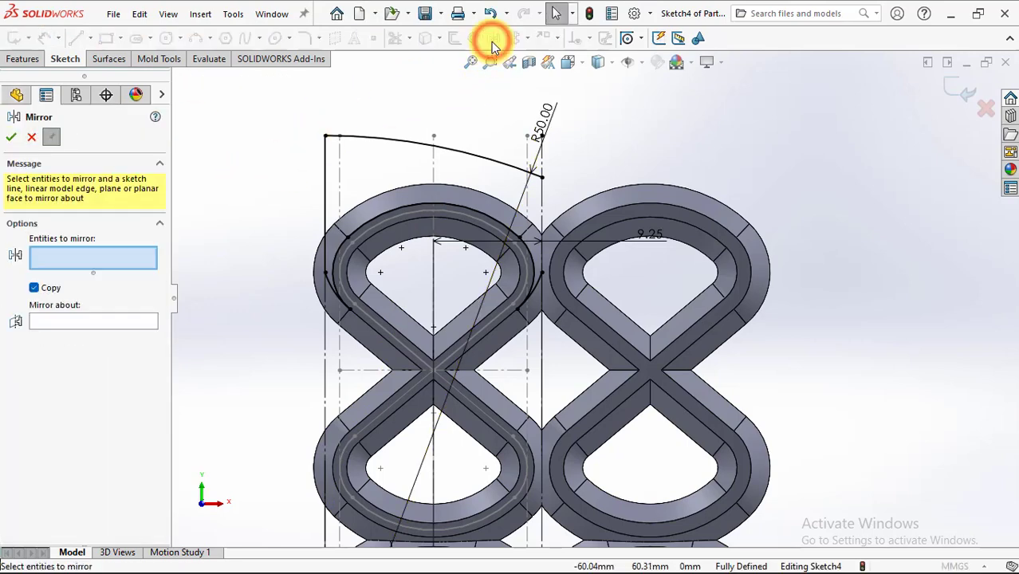
click(327, 193)
click(330, 287)
click(330, 263)
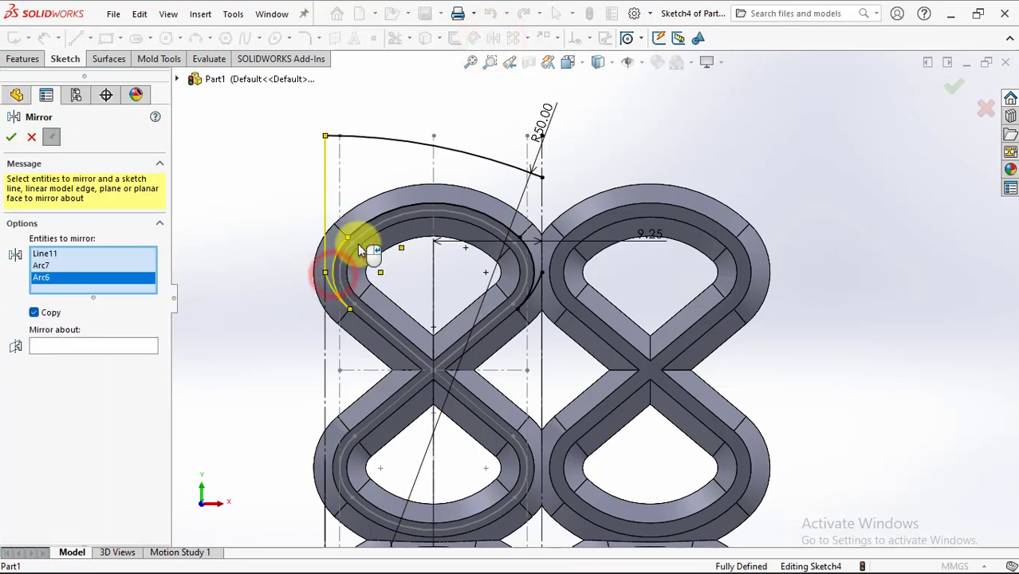
click(357, 220)
click(528, 245)
click(539, 276)
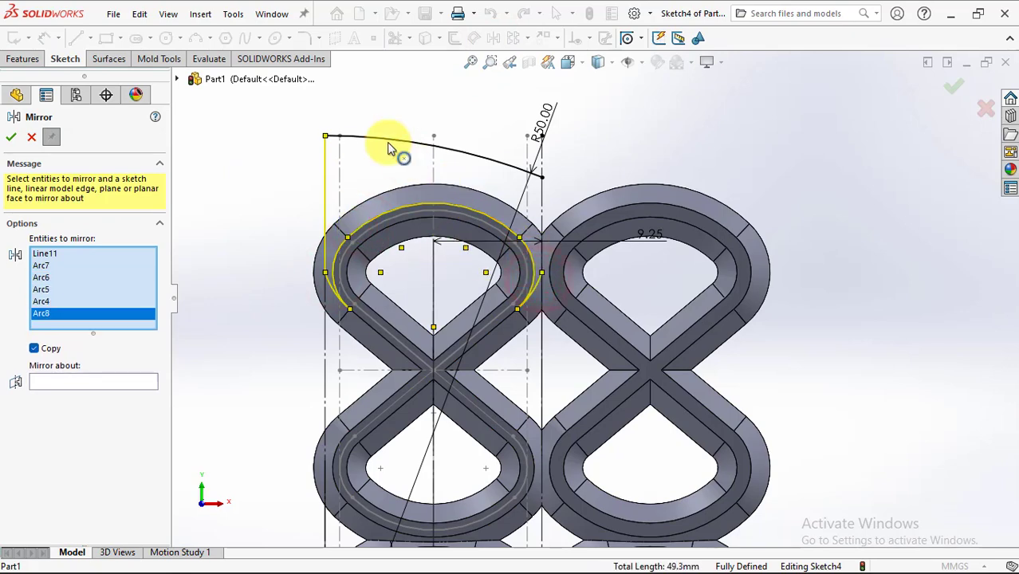
click(389, 149)
click(101, 393)
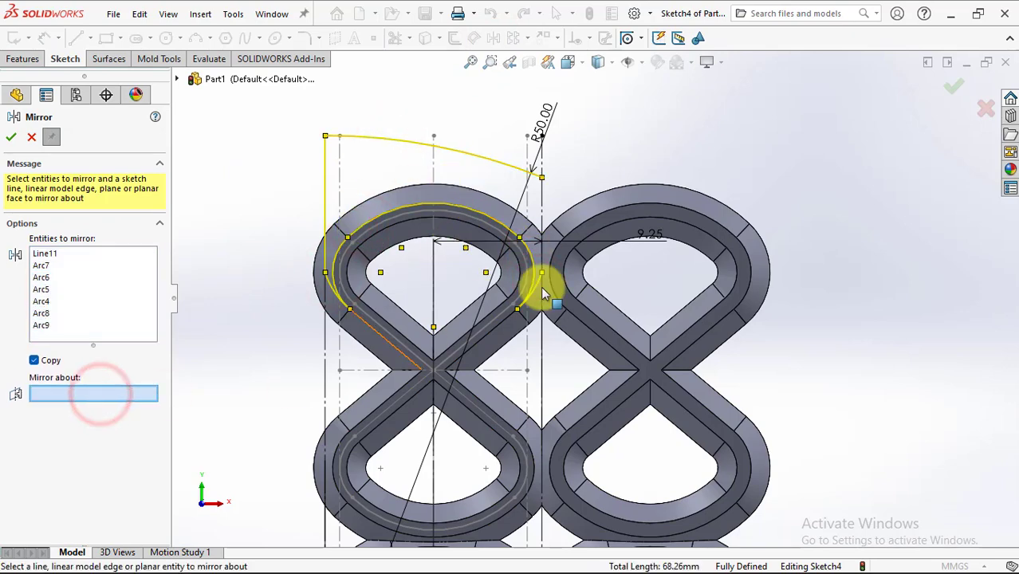
click(541, 210)
click(10, 139)
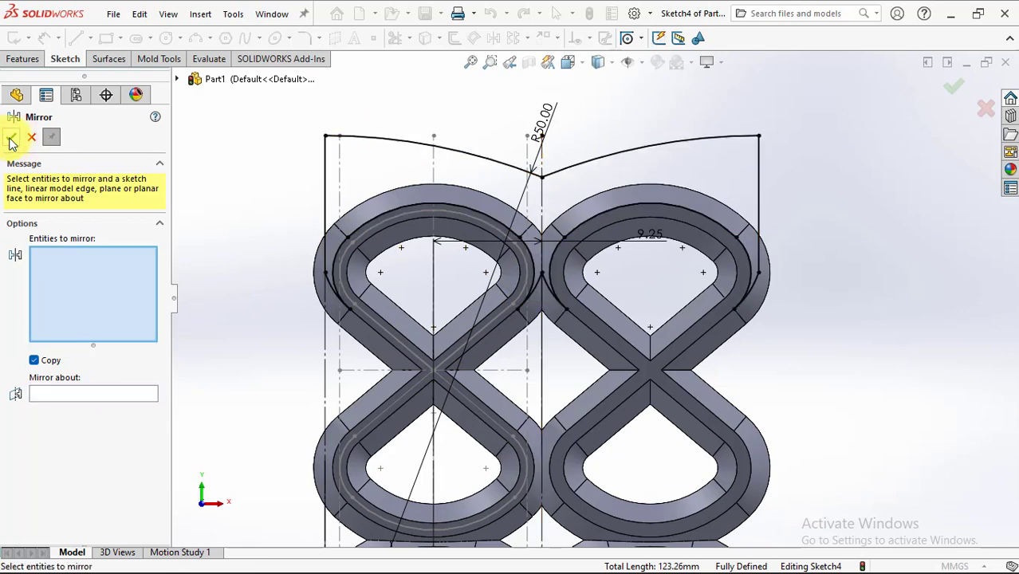
click(31, 138)
click(22, 59)
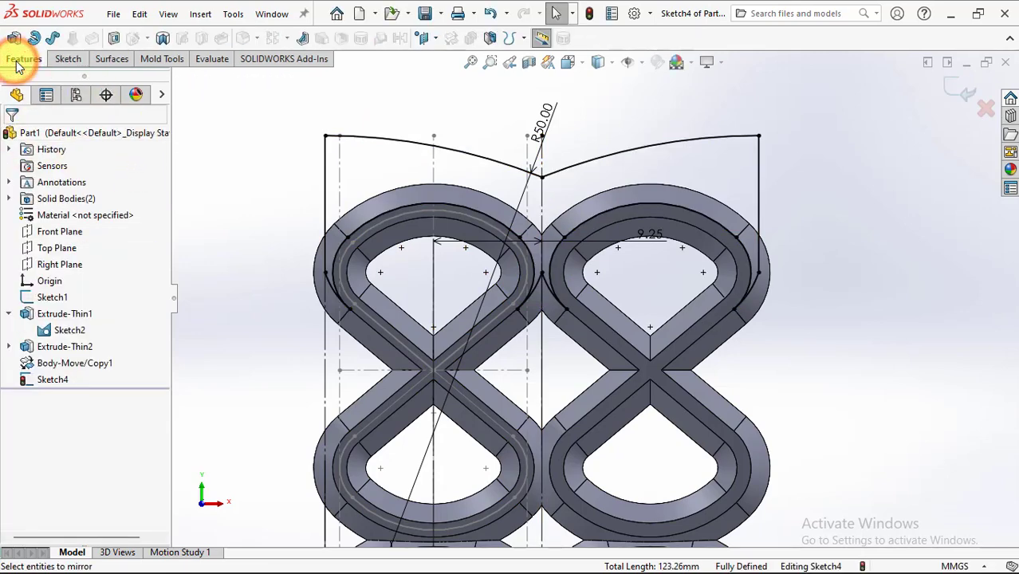
Extrude the scalloped Sketch4 outline Up To Surface, ending at the lattice panel face
click(13, 38)
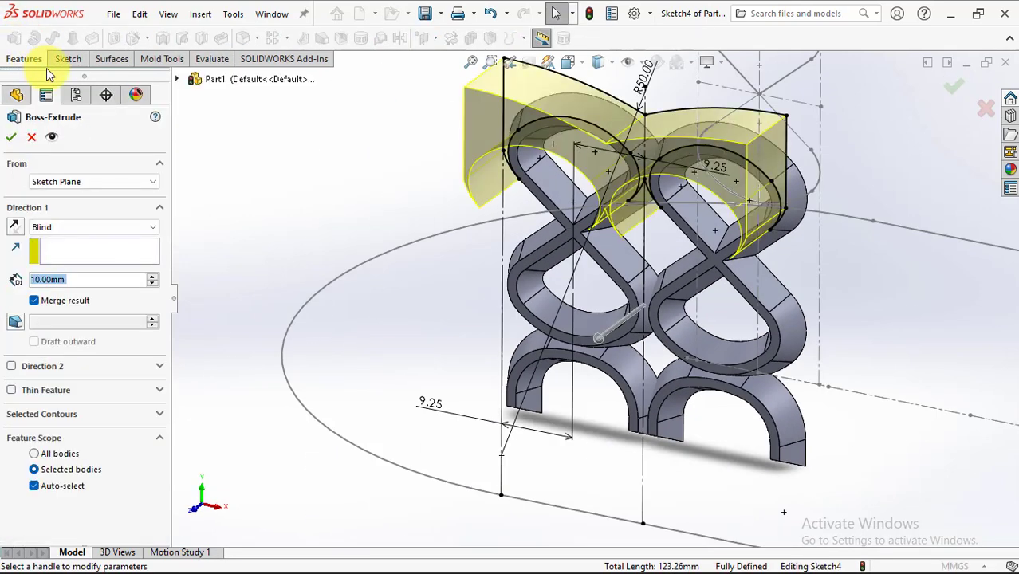
click(75, 227)
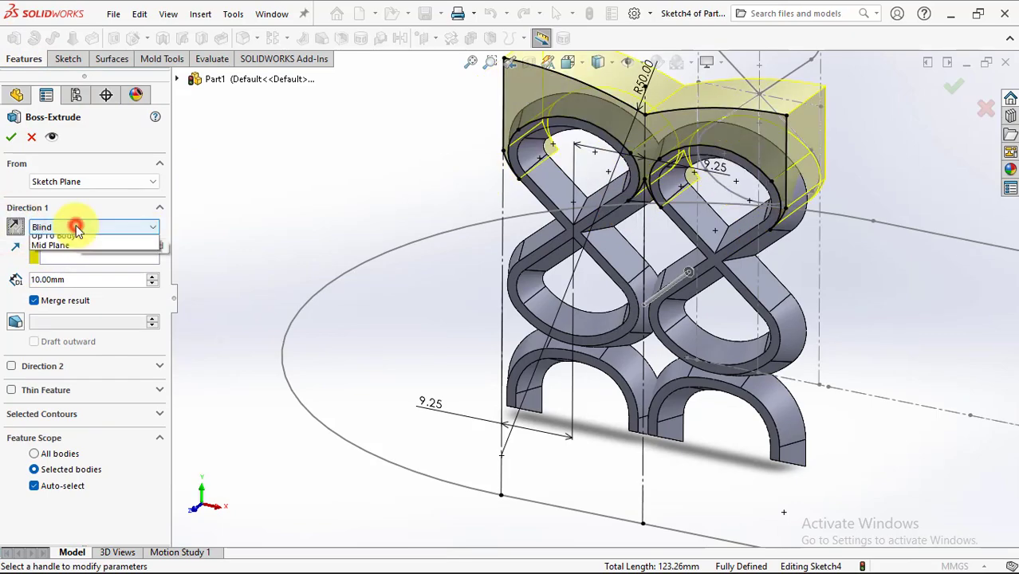
click(80, 270)
mouse_move(398, 223)
middle_down()
mouse_move(343, 234)
mouse_move(529, 133)
mouse_move(511, 142)
middle_up()
click(429, 169)
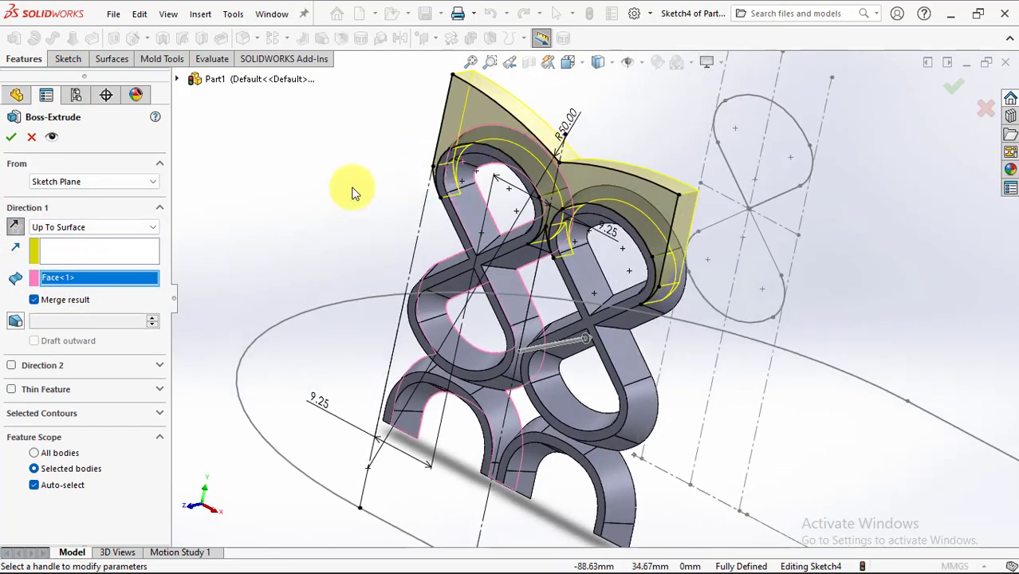
click(10, 138)
Hide the lattice profile sketch Sketch2
click(260, 197)
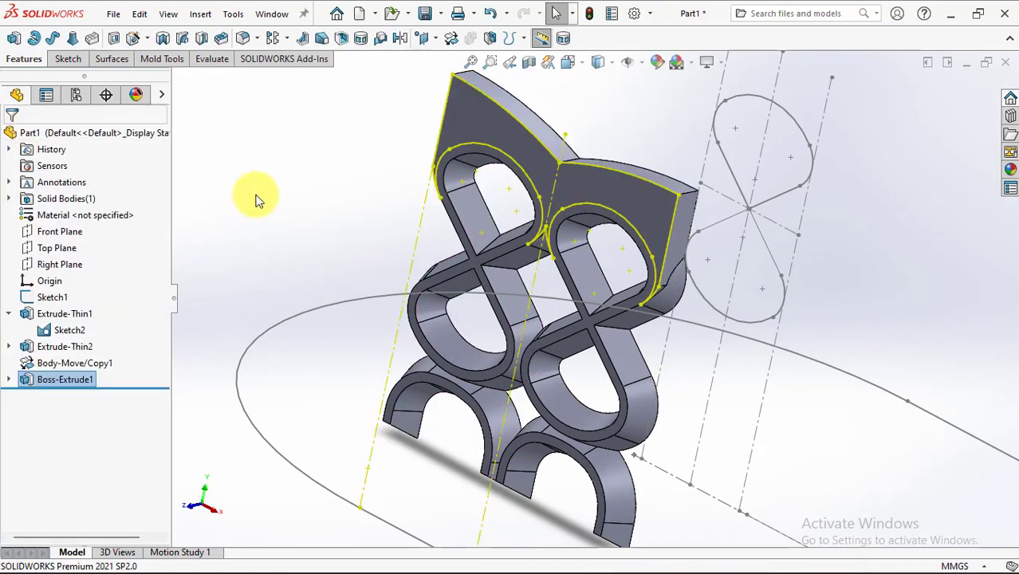
middle_drag(311, 253, 307, 269)
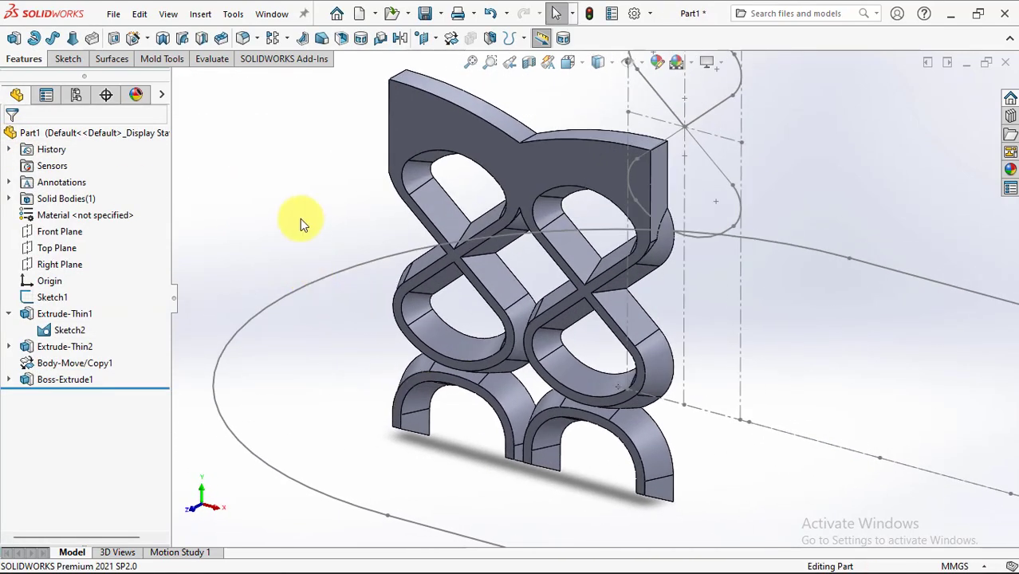
scroll(318, 222, up, 2)
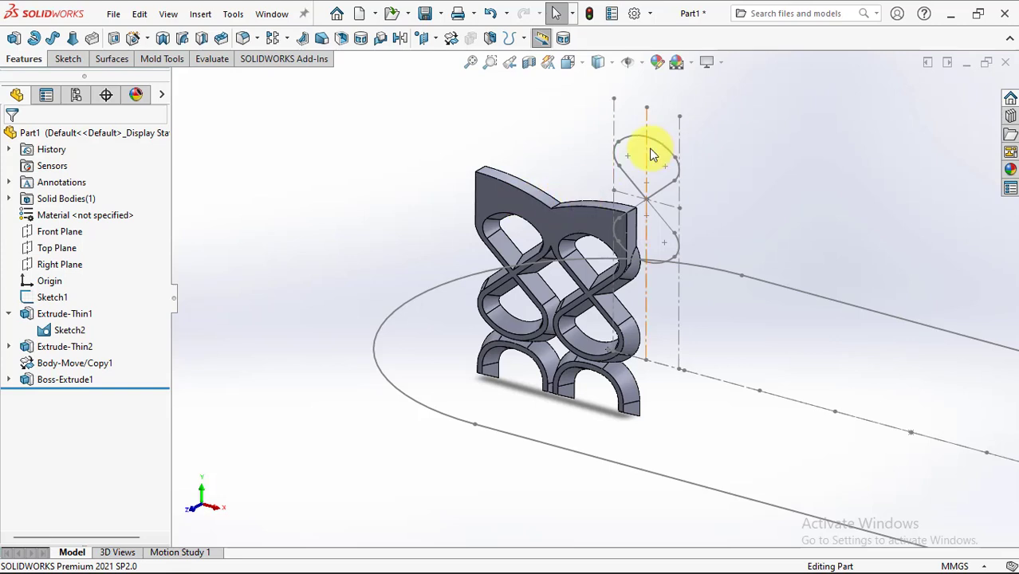
click(653, 154)
click(725, 99)
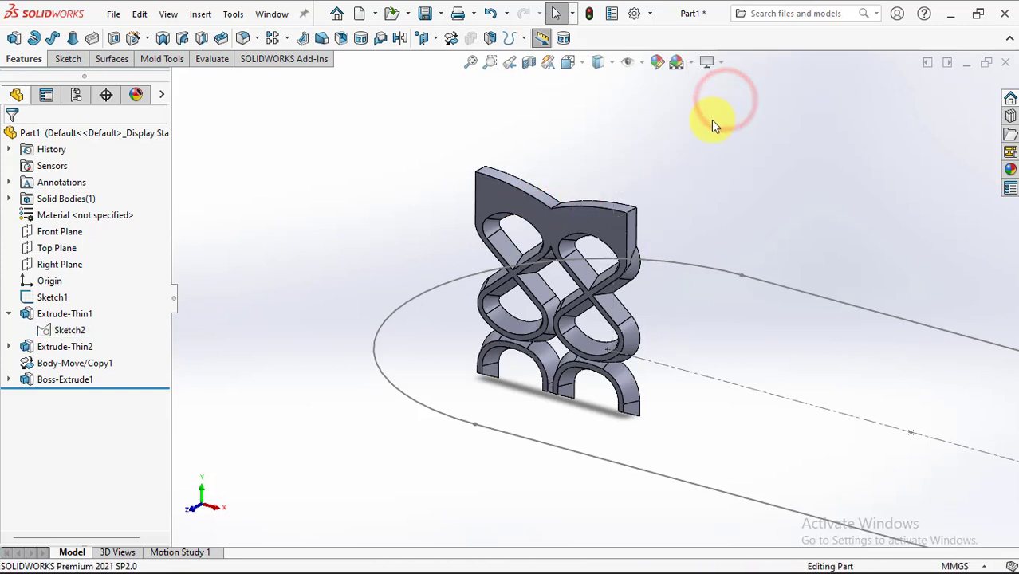
Linear-pattern the Boss-Extrude1 body along Line3@Sketch1: 8 instances, 37 mm apart
click(273, 40)
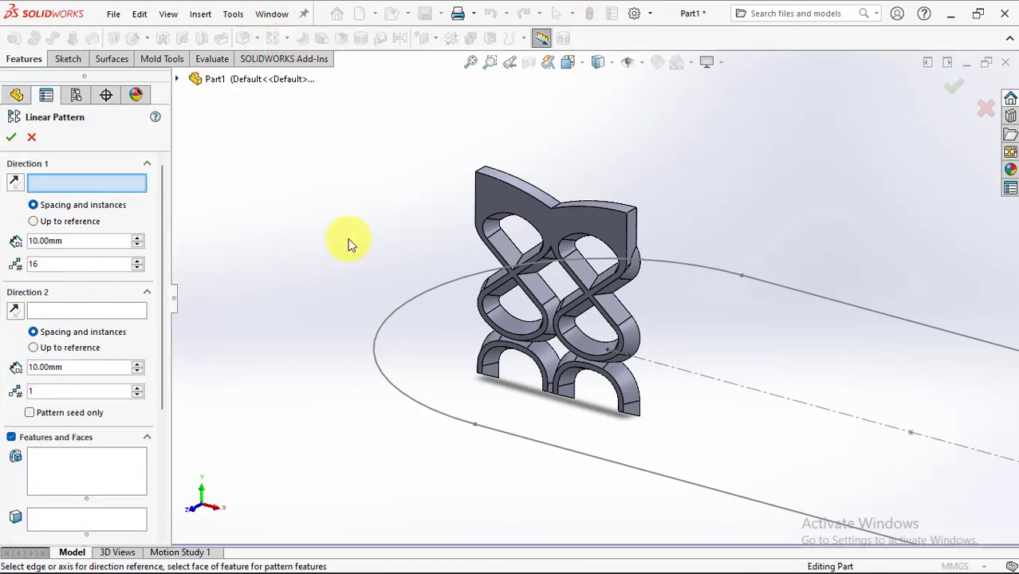
click(492, 434)
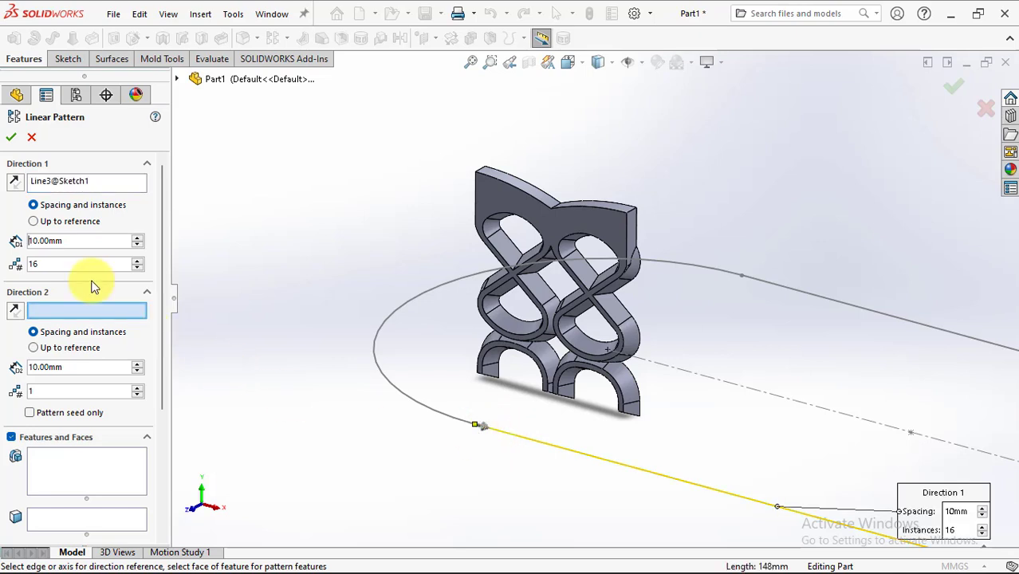
double_click(80, 249)
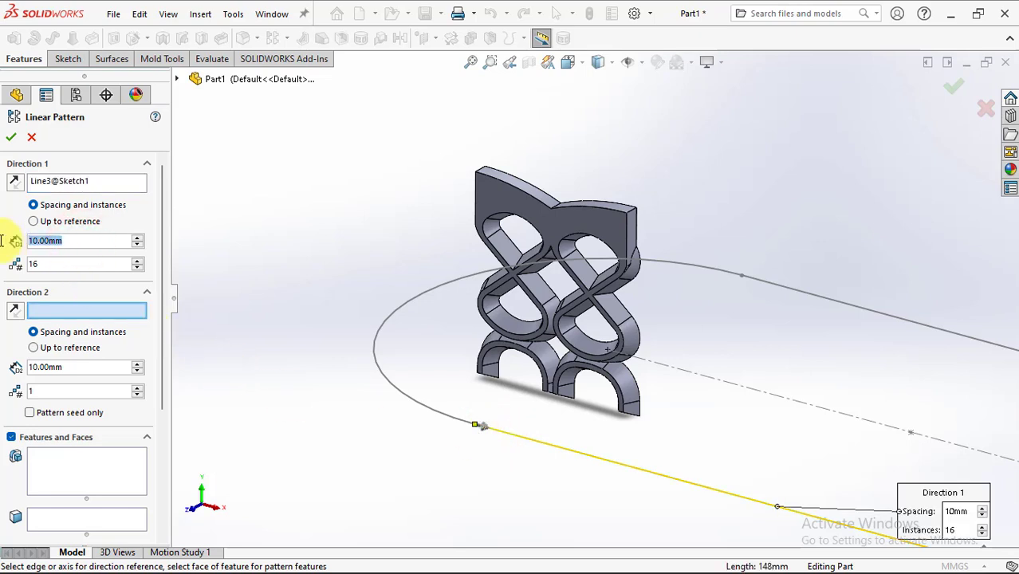
text(18.)
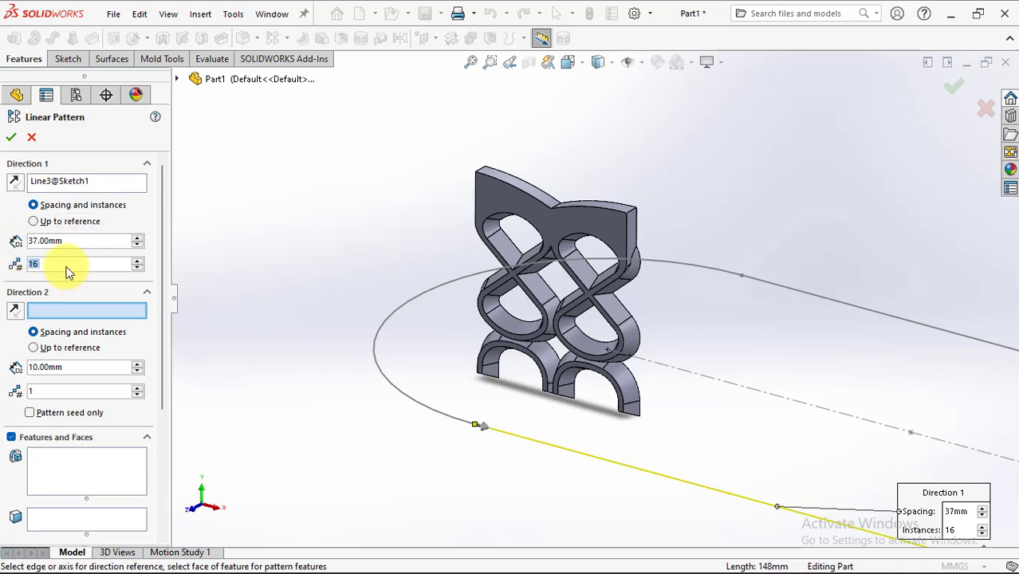
text(8)
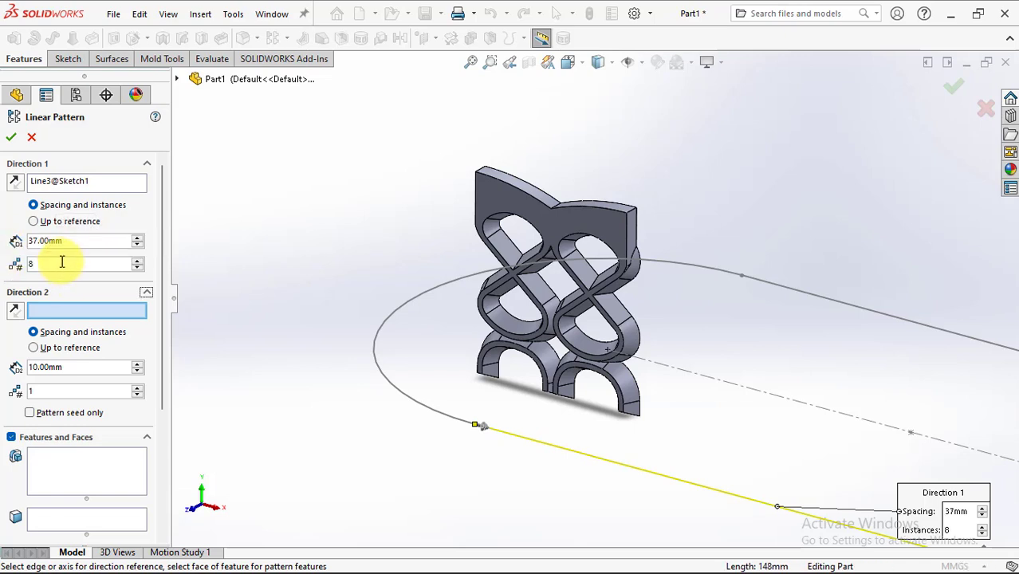
drag(163, 375, 164, 449)
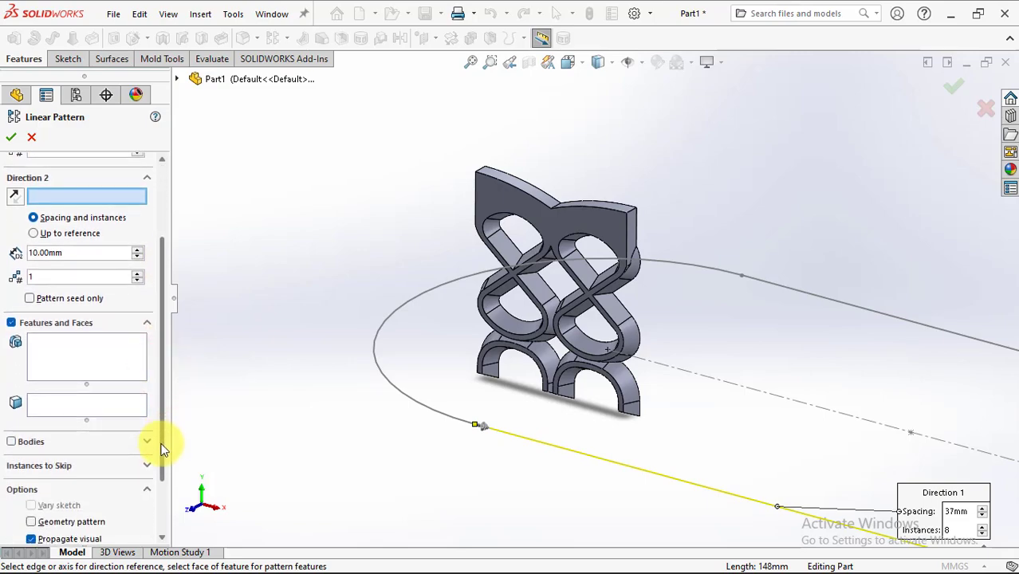
click(11, 441)
click(522, 231)
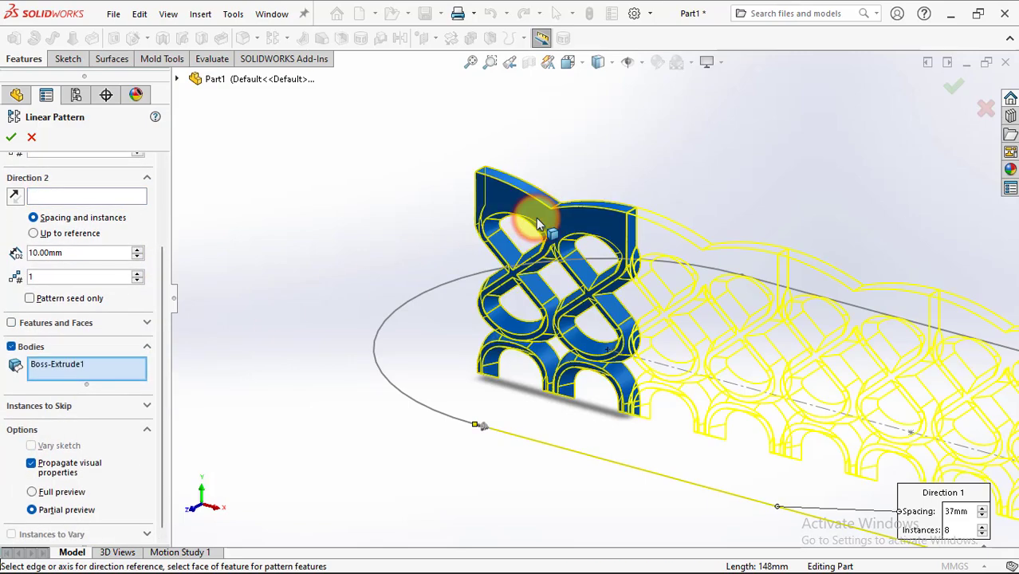
mouse_move(539, 219)
shift+middle_down()
mouse_move(539, 267)
mouse_move(520, 252)
shift+middle_up()
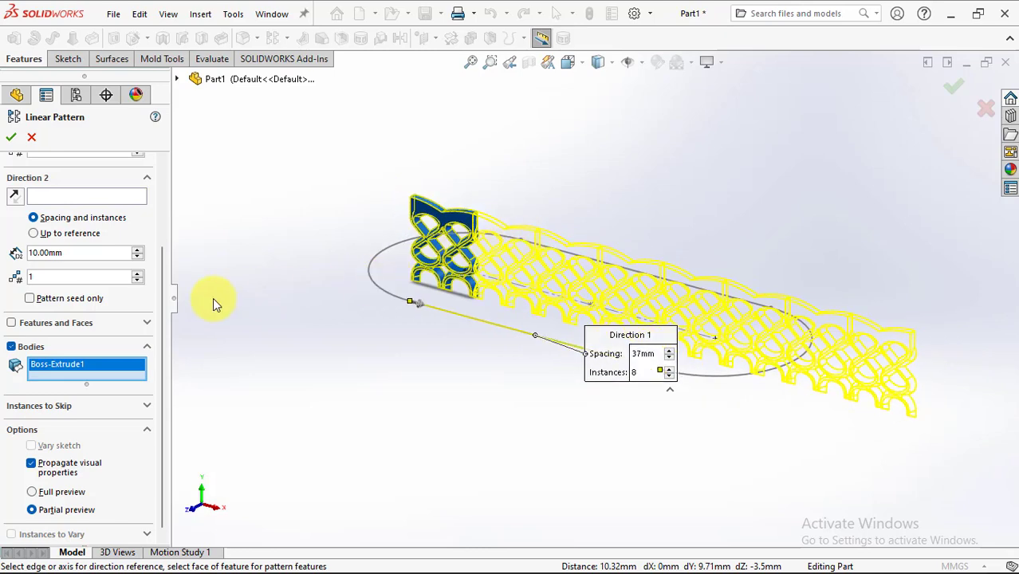
drag(162, 310, 172, 240)
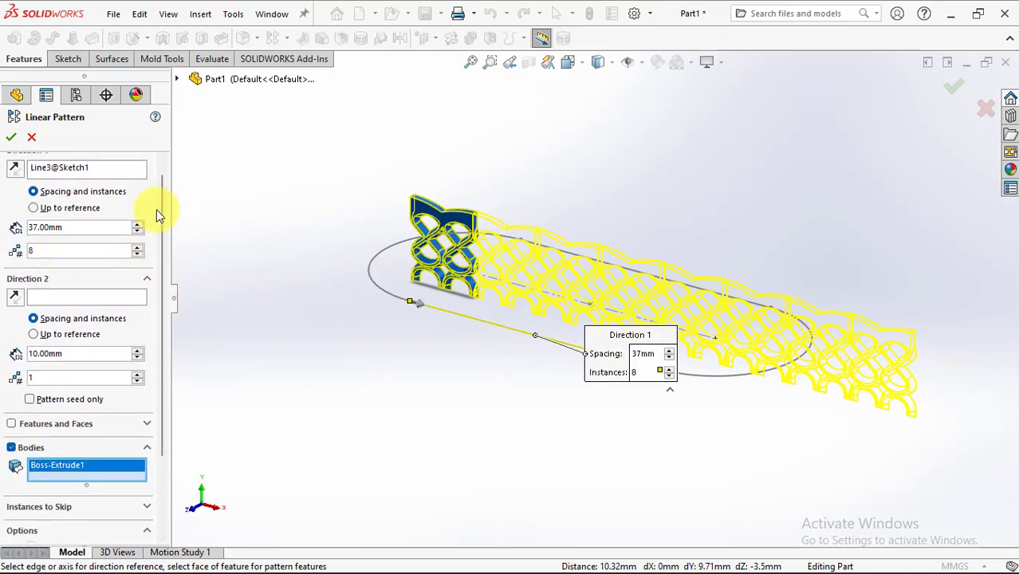
click(11, 139)
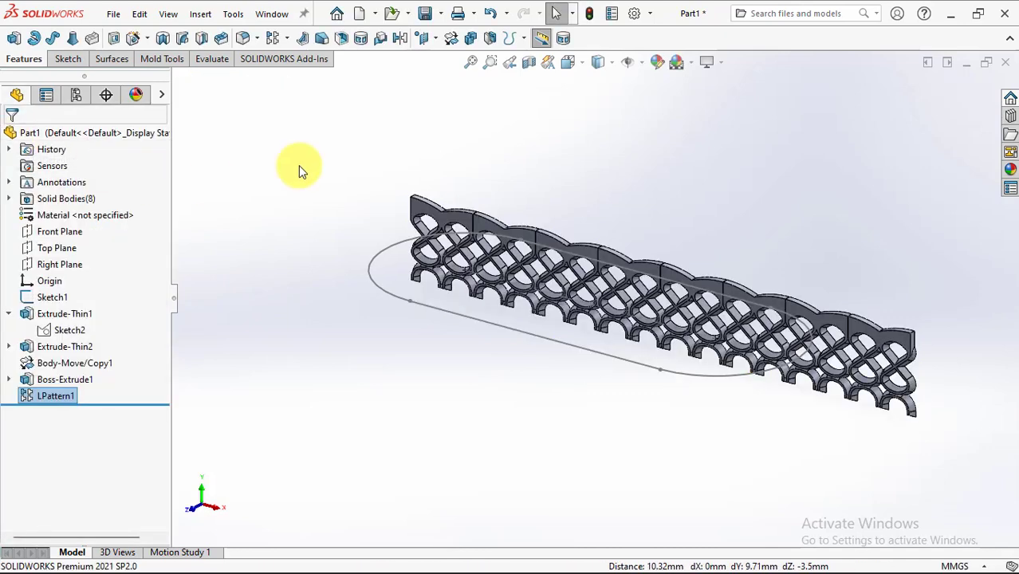
Combine all eight lattice panel bodies with an Add operation into Combine1
click(319, 147)
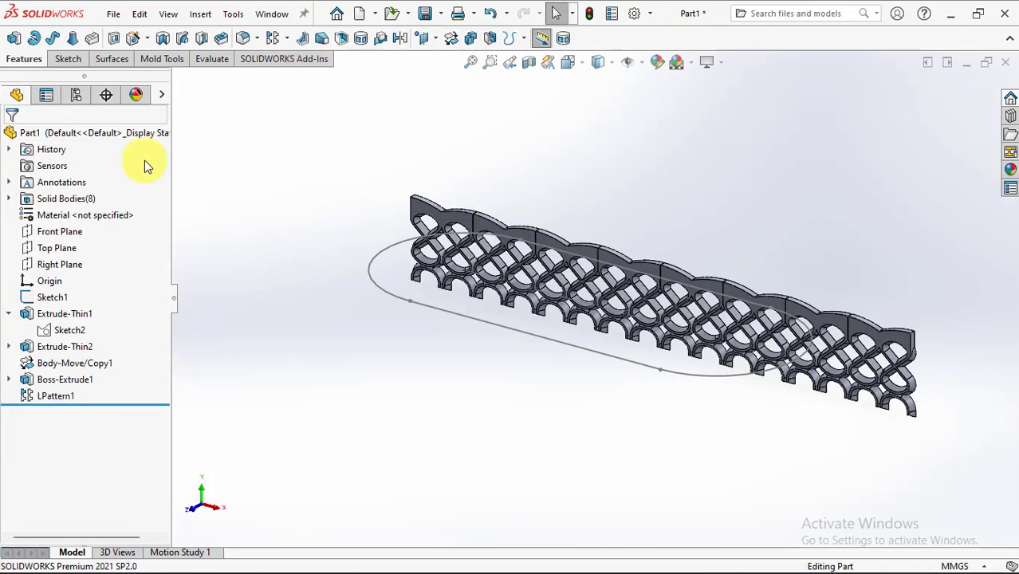
click(9, 199)
click(56, 216)
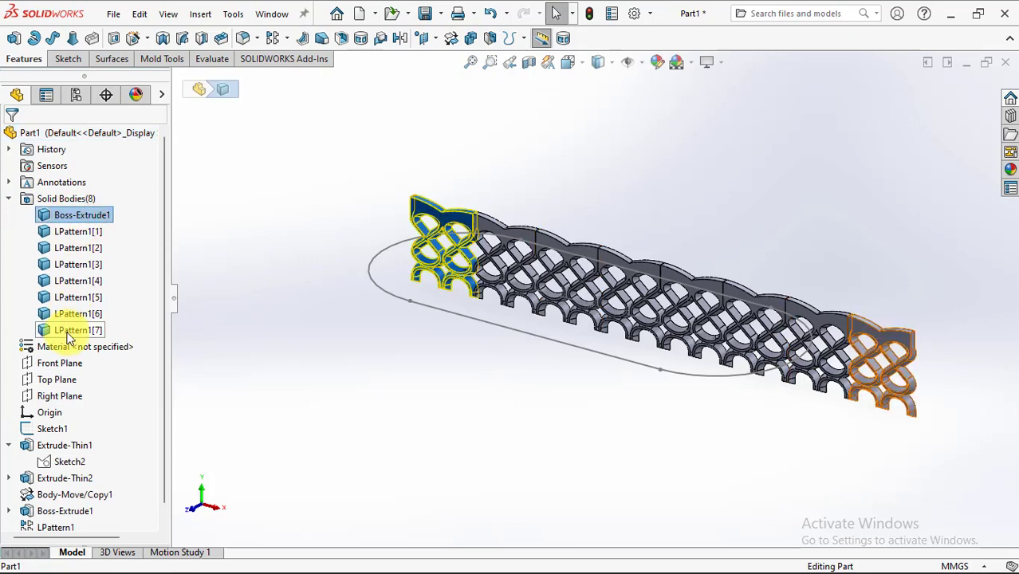
shift+click(67, 333)
click(468, 37)
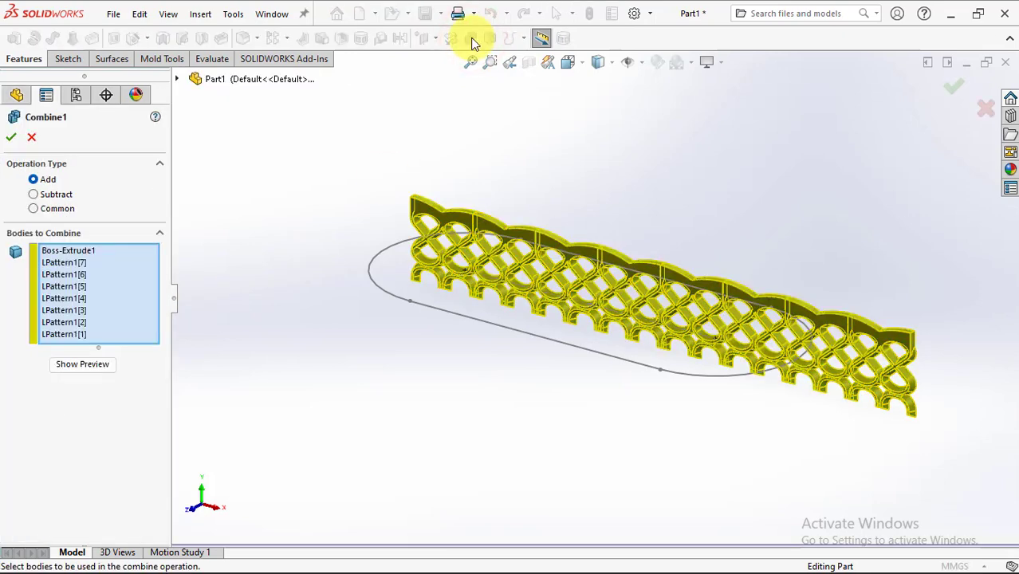
click(95, 364)
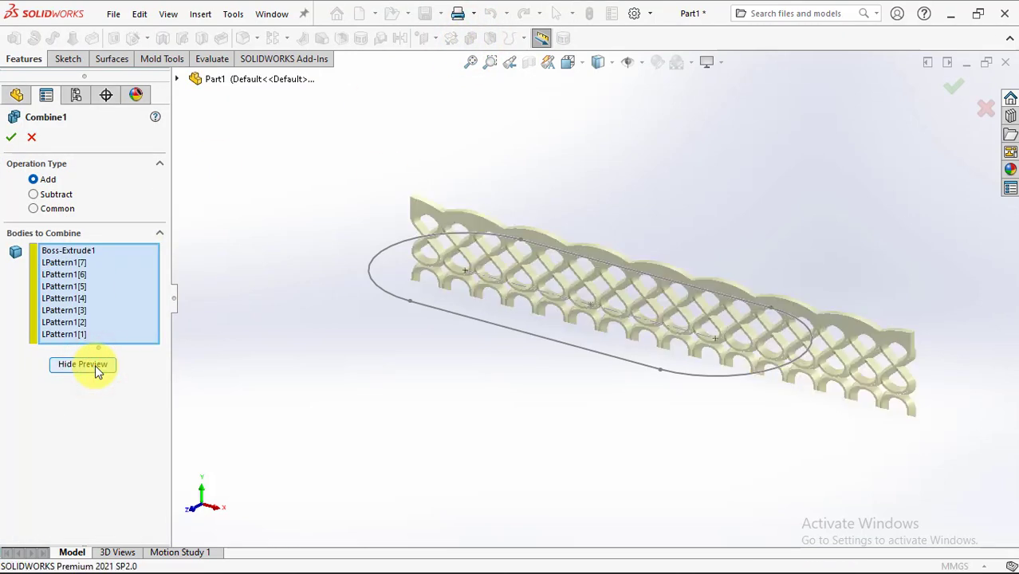
click(11, 139)
click(12, 139)
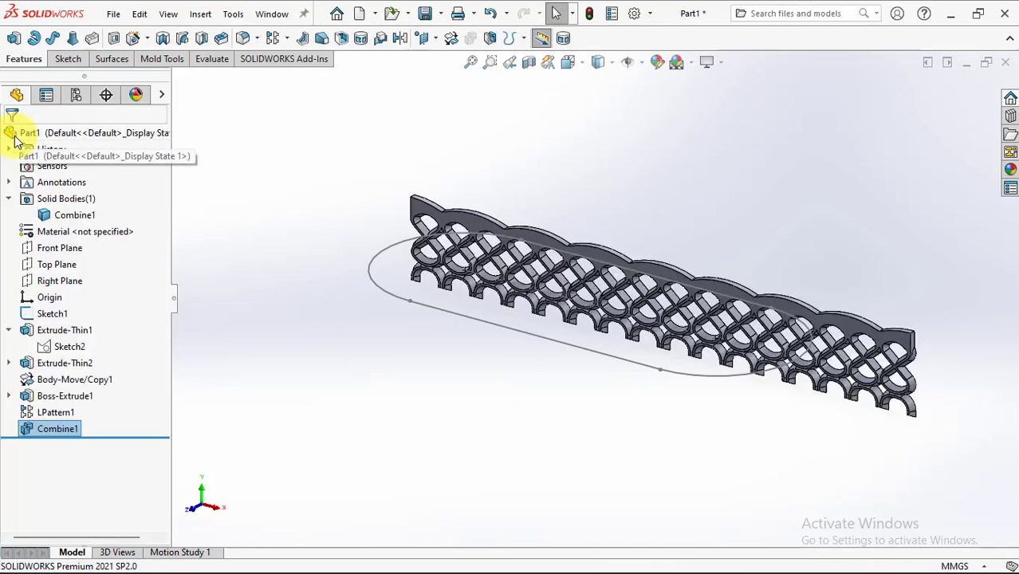
Orbit and zoom around the merged strip to inspect both of its ends
middle_drag(269, 210, 387, 292)
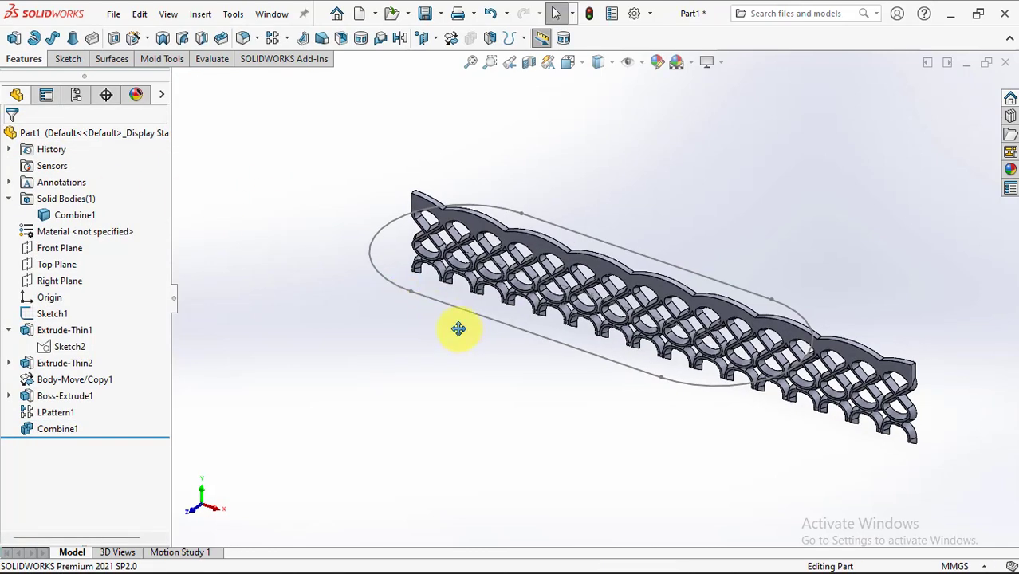
middle_drag(457, 330, 776, 341)
scroll(722, 277, down, 5)
scroll(724, 280, down, 3)
middle_drag(751, 273, 698, 262)
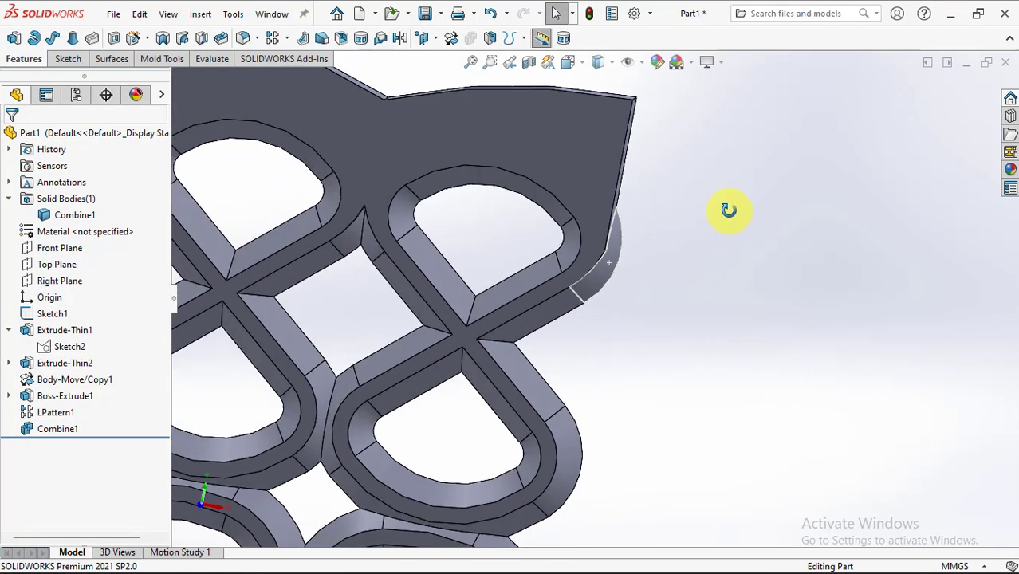
scroll(683, 281, up, 3)
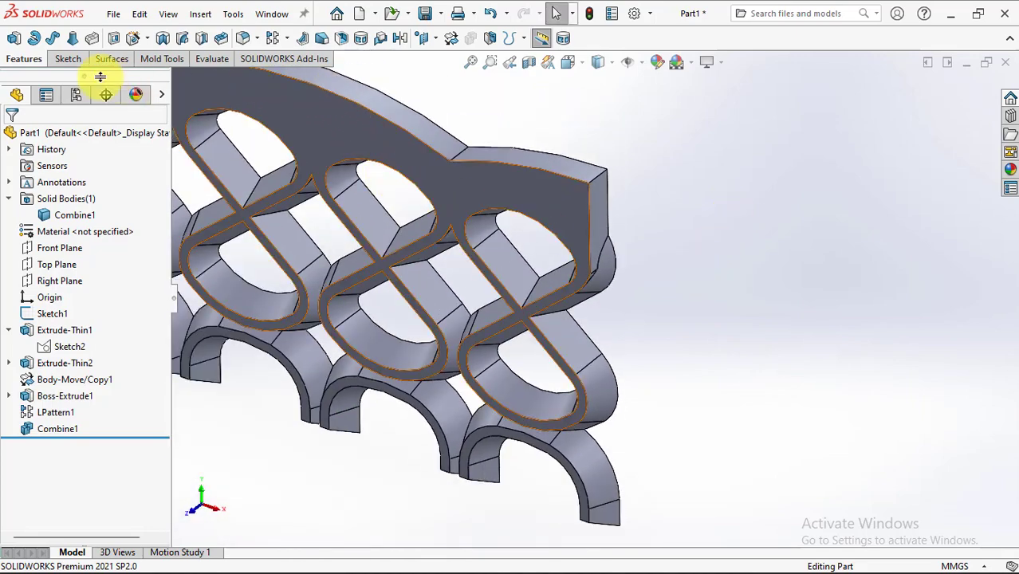
scroll(302, 182, up, 3)
middle_drag(302, 182, 596, 302)
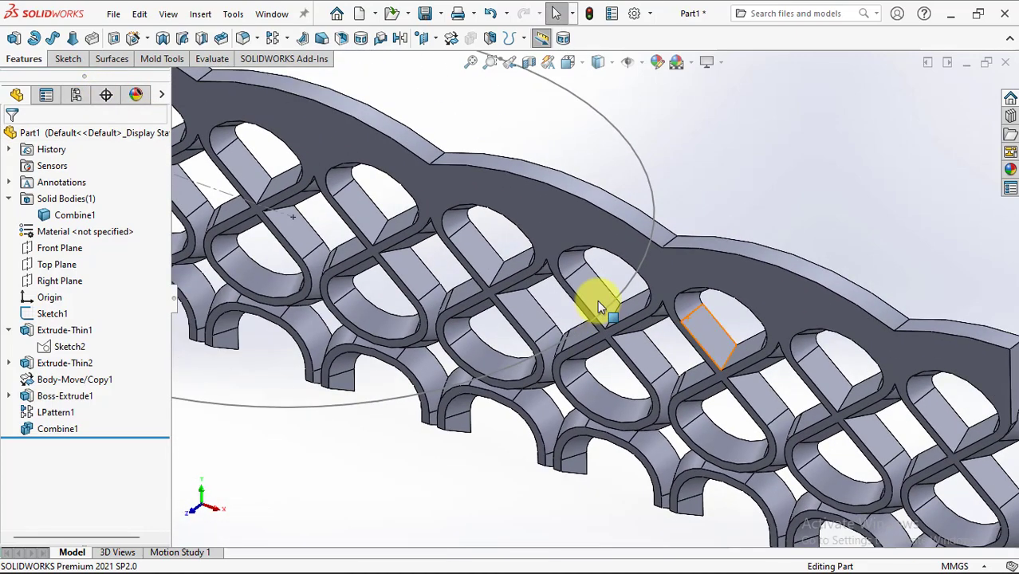
scroll(598, 303, up, 2)
scroll(600, 303, up, 3)
mouse_move(371, 234)
middle_down()
mouse_move(587, 333)
mouse_move(671, 386)
middle_up()
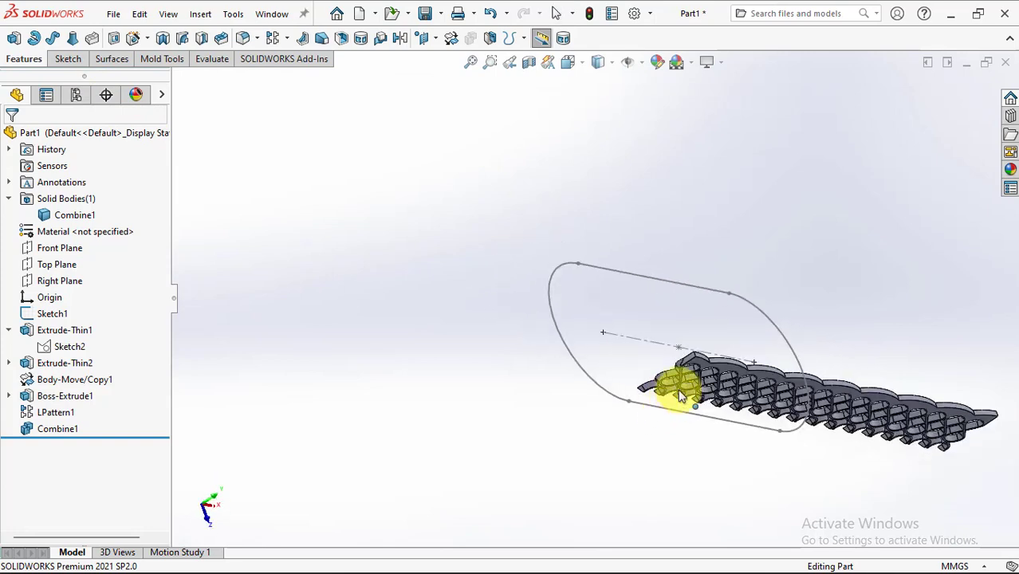
scroll(647, 295, down, 5)
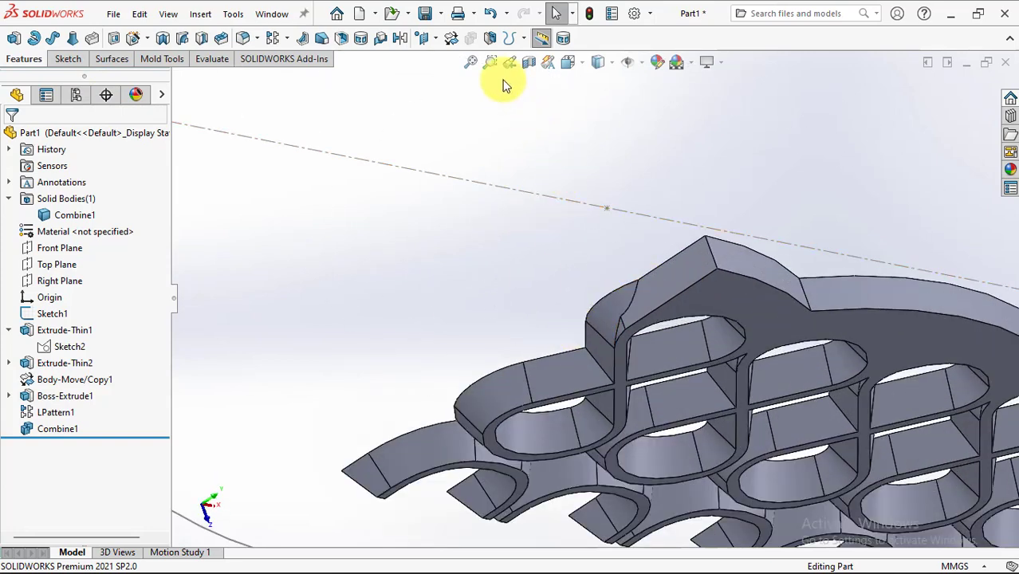
Split the strip using its angled left and right end faces as trim tools, cutting the part
click(489, 42)
click(688, 276)
scroll(694, 273, up, 2)
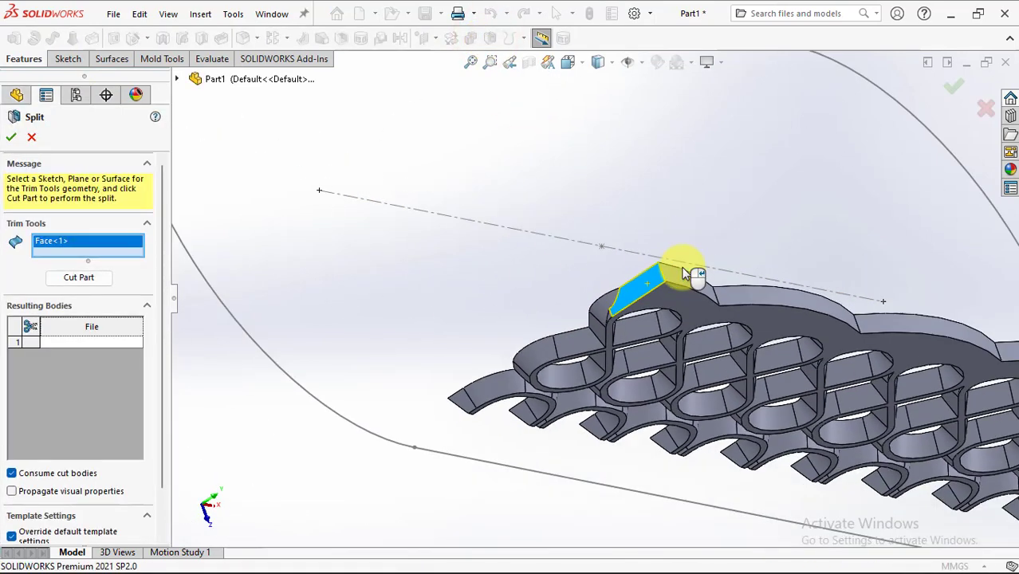
scroll(719, 325, up, 3)
middle_drag(720, 326, 619, 234)
scroll(777, 319, down, 5)
scroll(778, 319, down, 3)
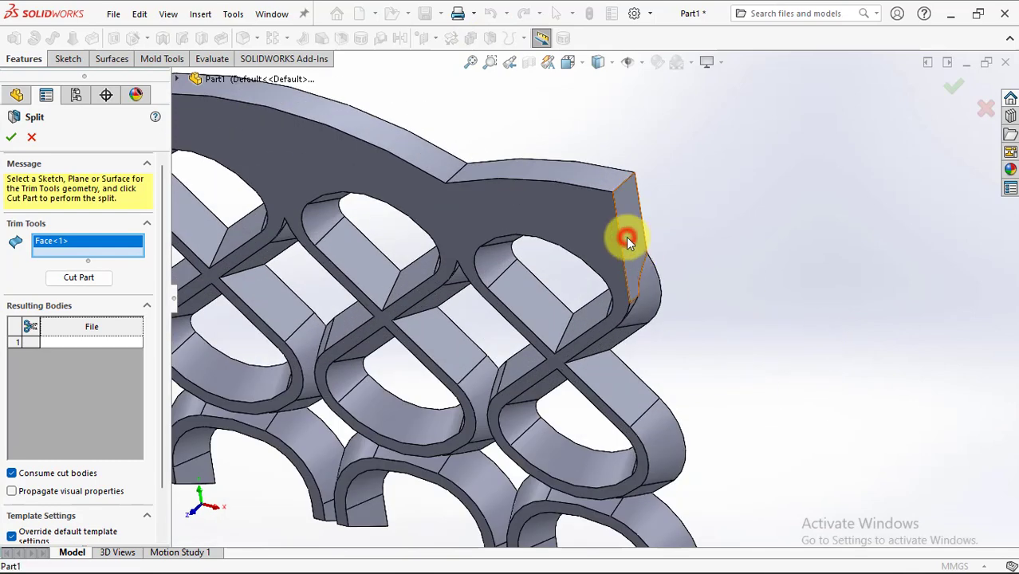
click(626, 235)
click(74, 291)
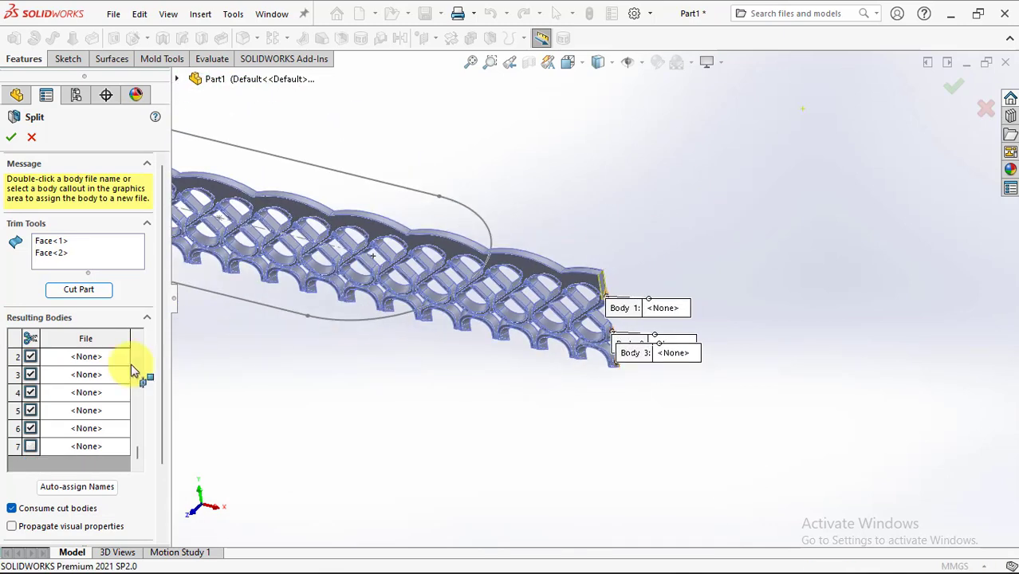
scroll(160, 379, down, 1)
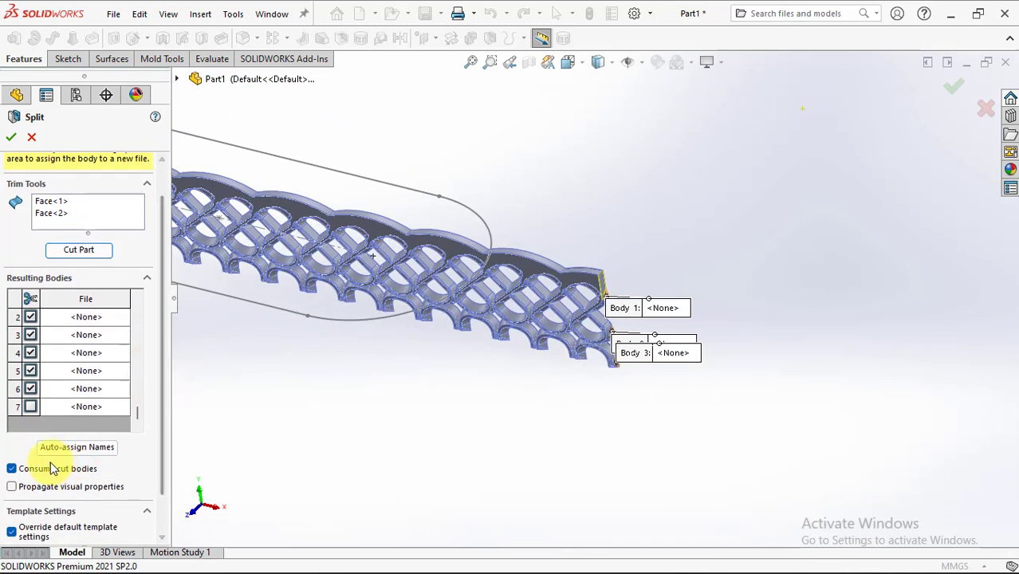
click(12, 137)
scroll(630, 217, up, 2)
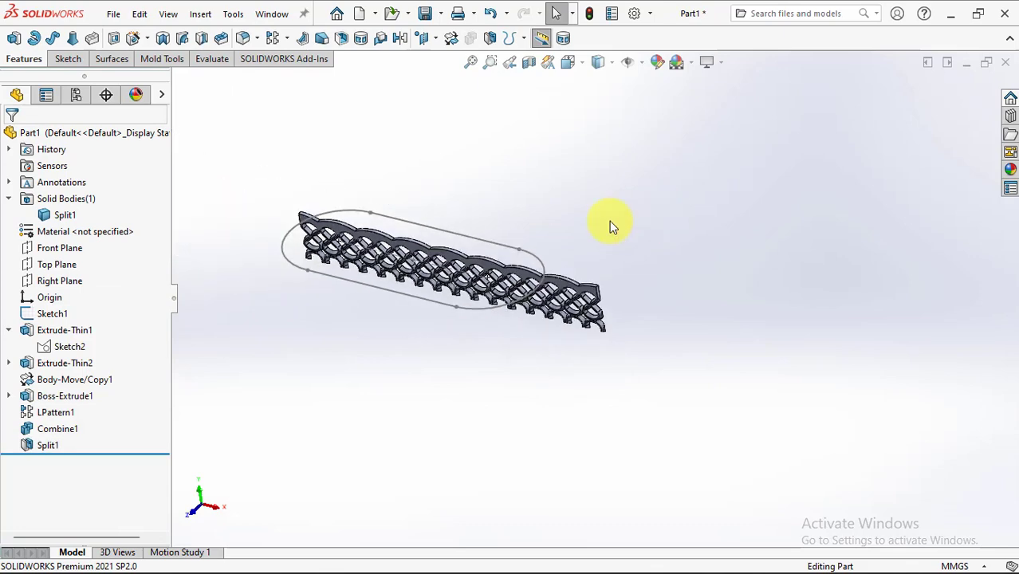
scroll(370, 294, down, 3)
From Top view, measure the 148 mm centre line and the 47.11 mm gap to the strip corner
key(ctrl+5)
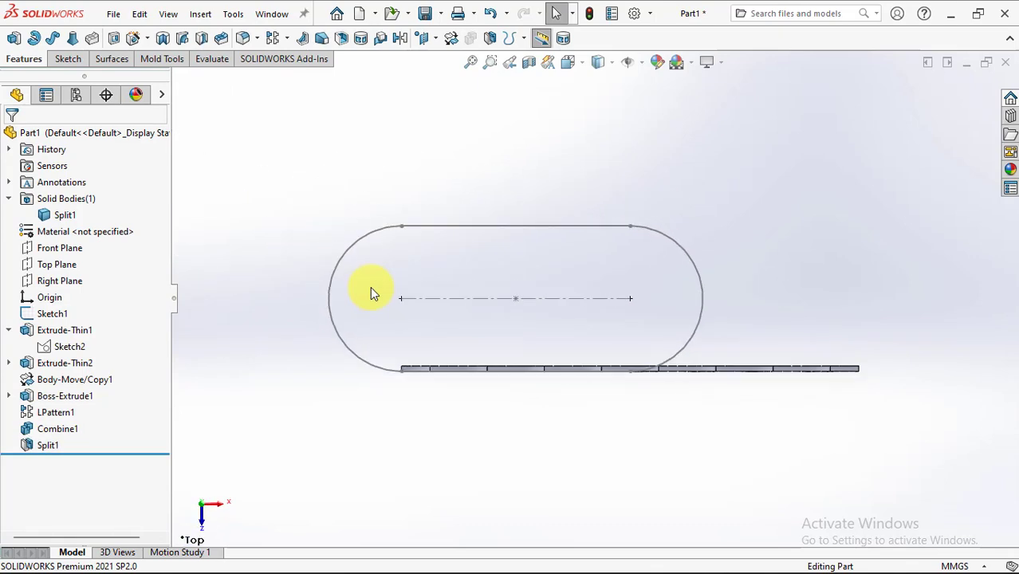
click(210, 58)
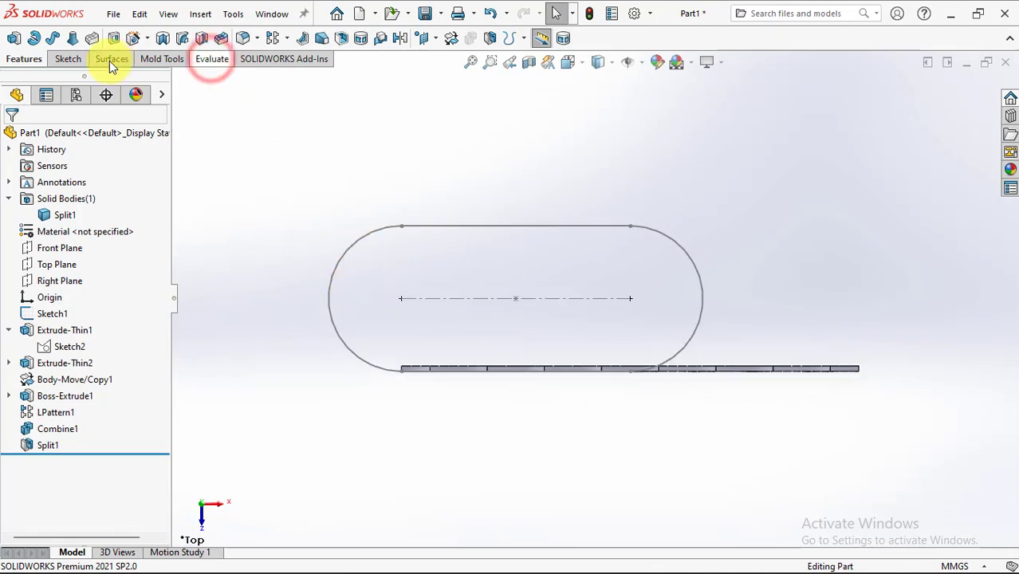
click(66, 38)
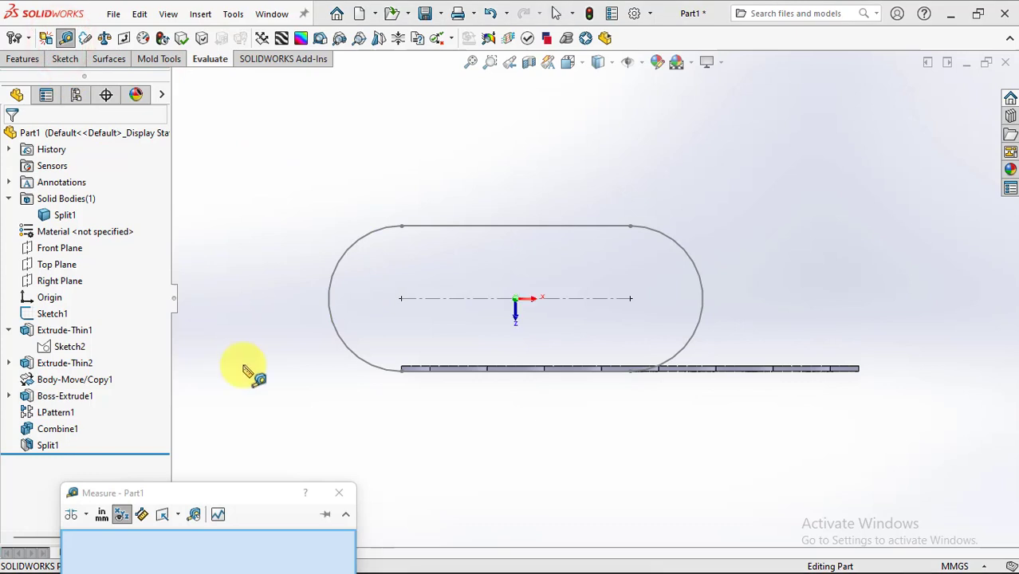
click(516, 298)
click(630, 298)
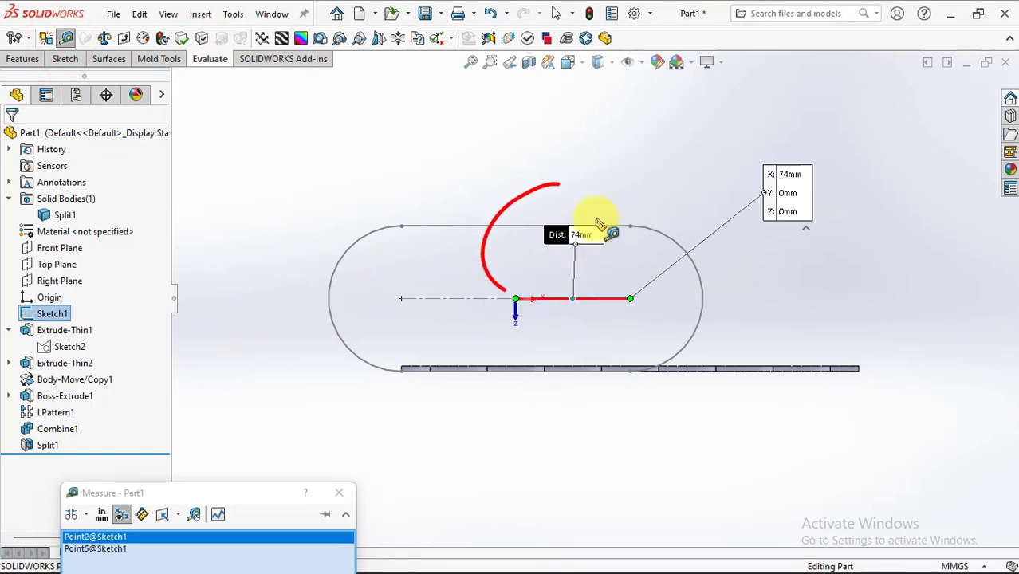
click(514, 180)
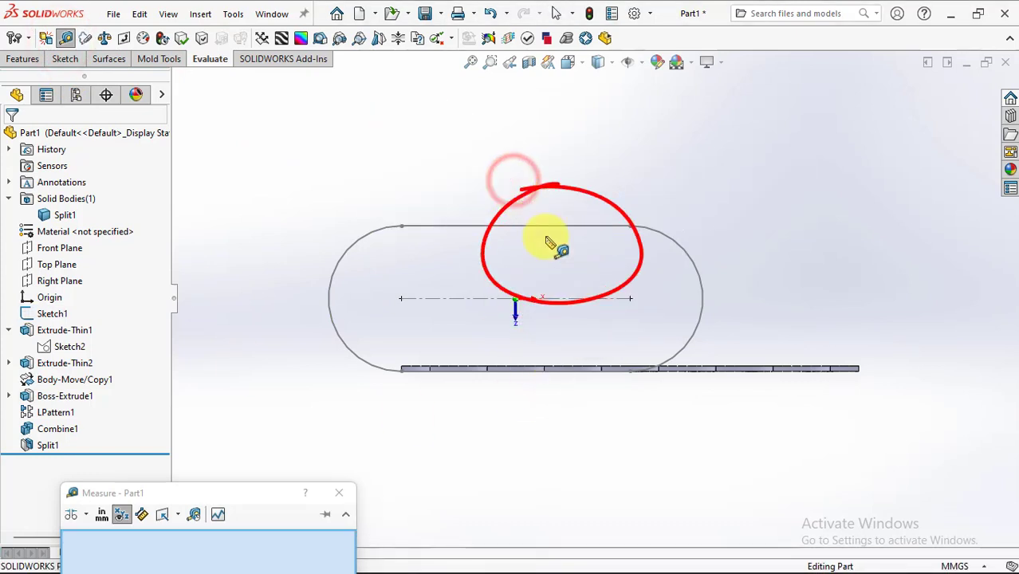
click(598, 299)
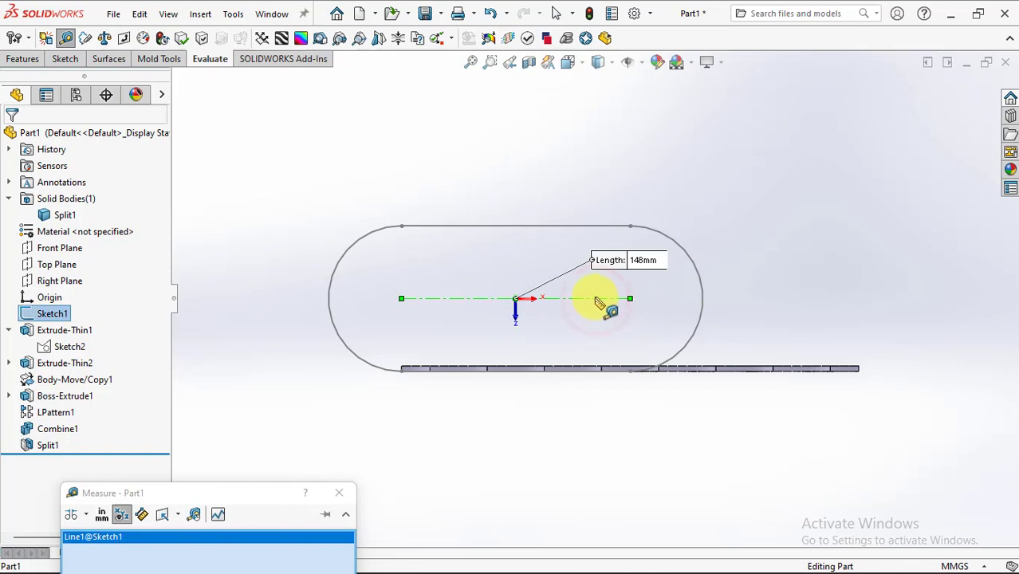
click(630, 373)
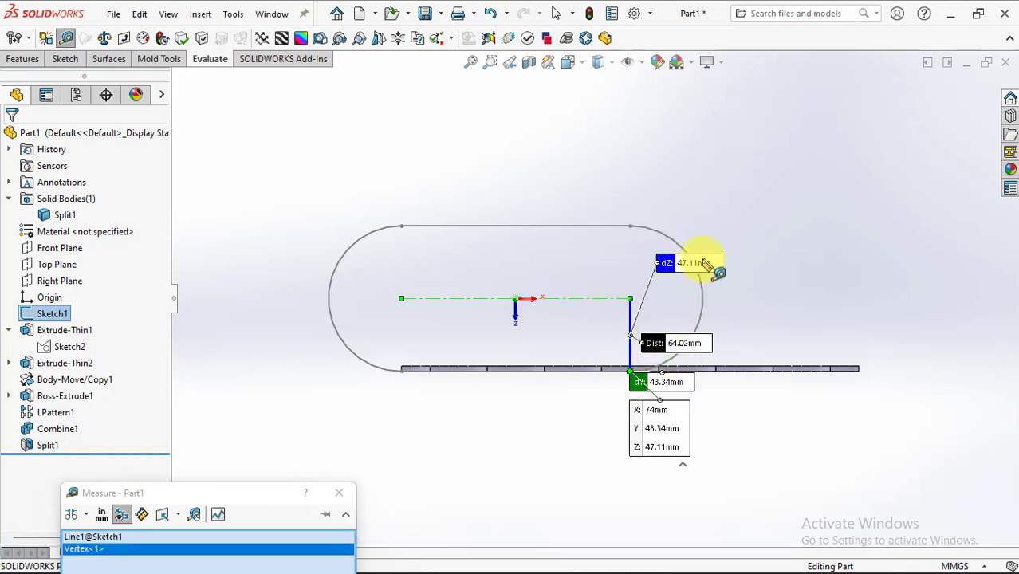
drag(705, 265, 769, 247)
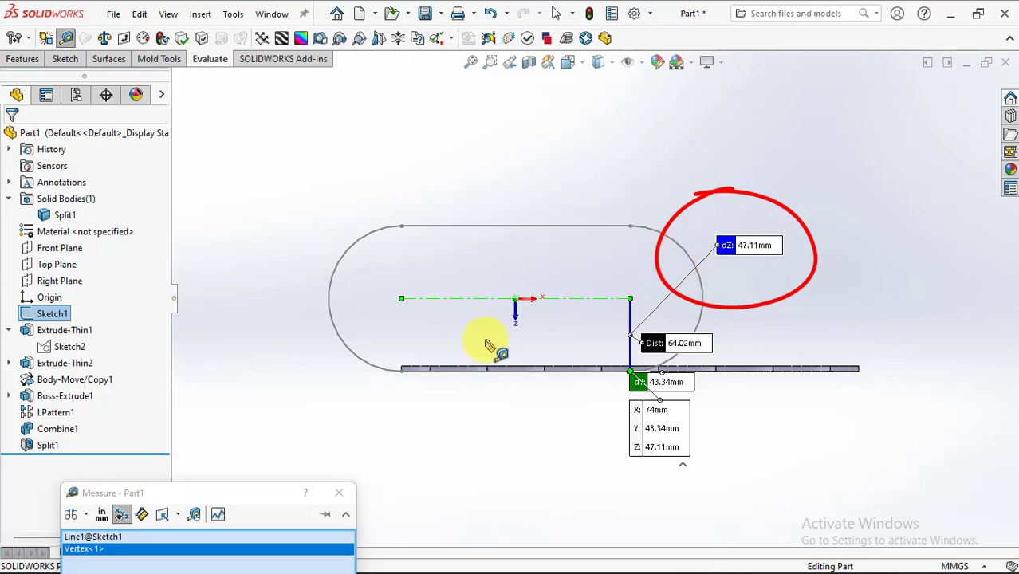
click(339, 493)
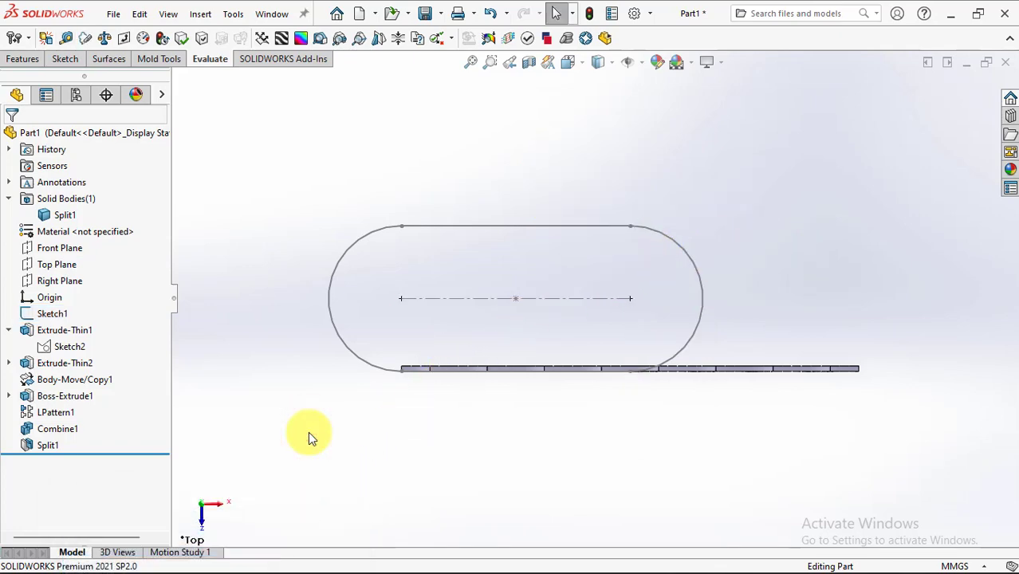
mouse_move(308, 431)
middle_down()
mouse_move(455, 405)
mouse_move(442, 227)
mouse_move(442, 357)
mouse_move(448, 272)
mouse_move(337, 301)
middle_up()
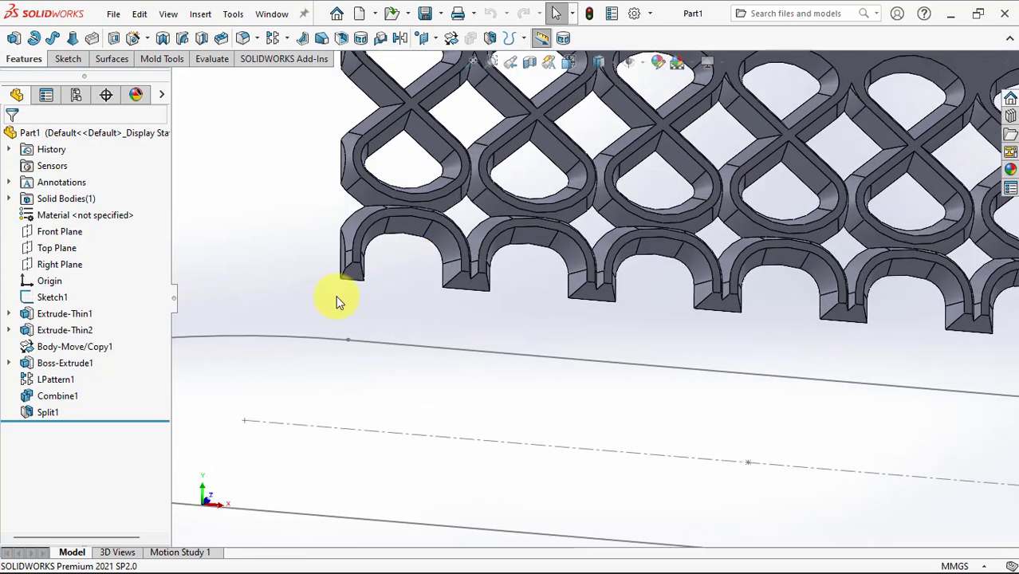
Roll the feature tree back to just before Body-Move/Copy1
scroll(337, 302, down, 2)
click(50, 364)
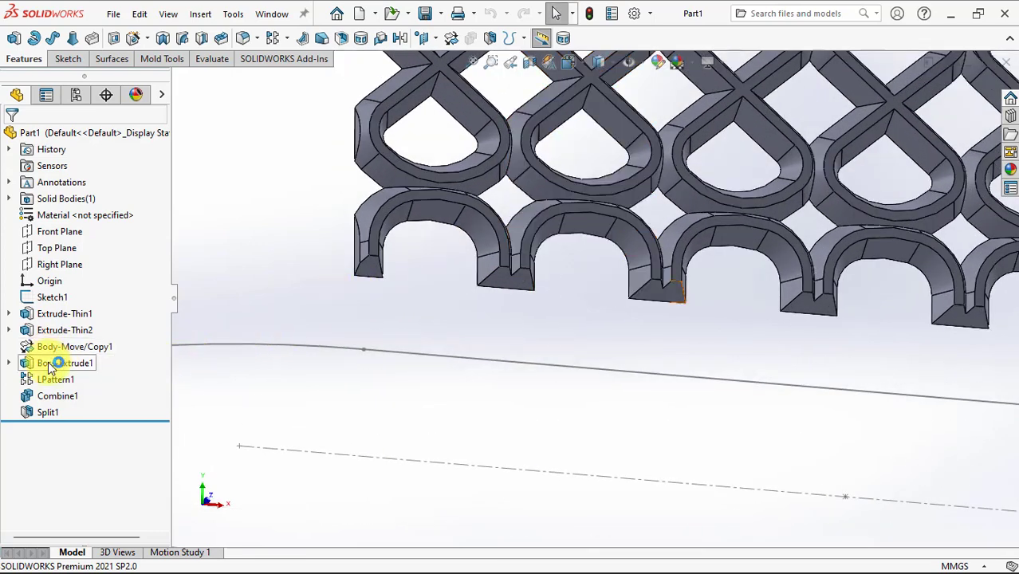
click(49, 350)
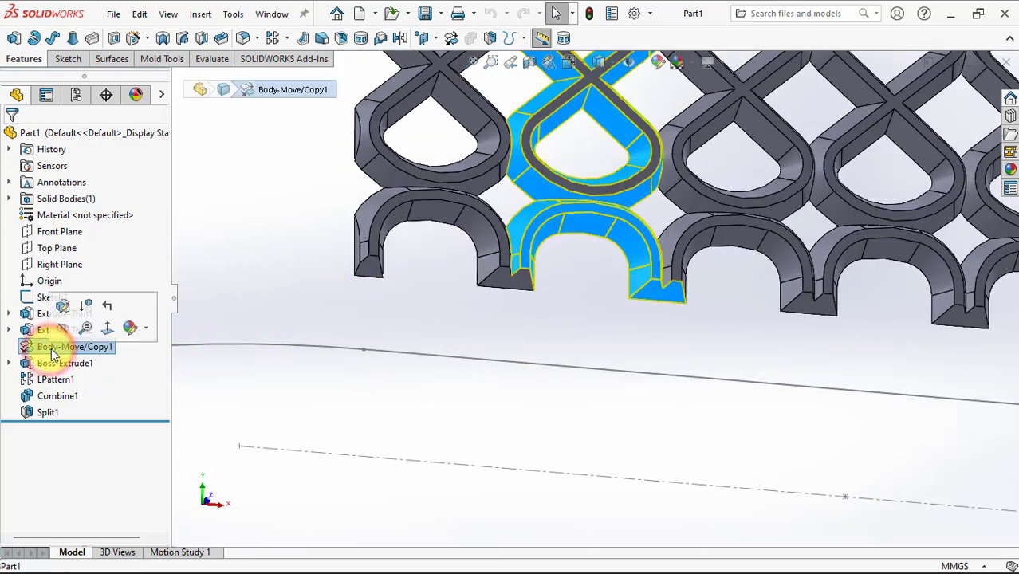
click(109, 313)
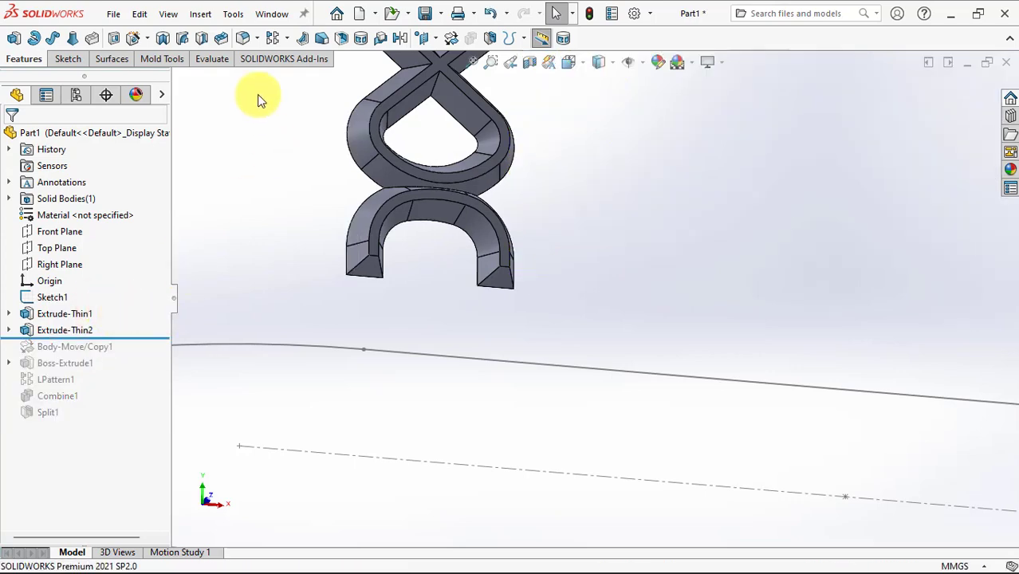
Add Fillet1, a full round fillet over the left arc end's side, end and side faces
click(244, 39)
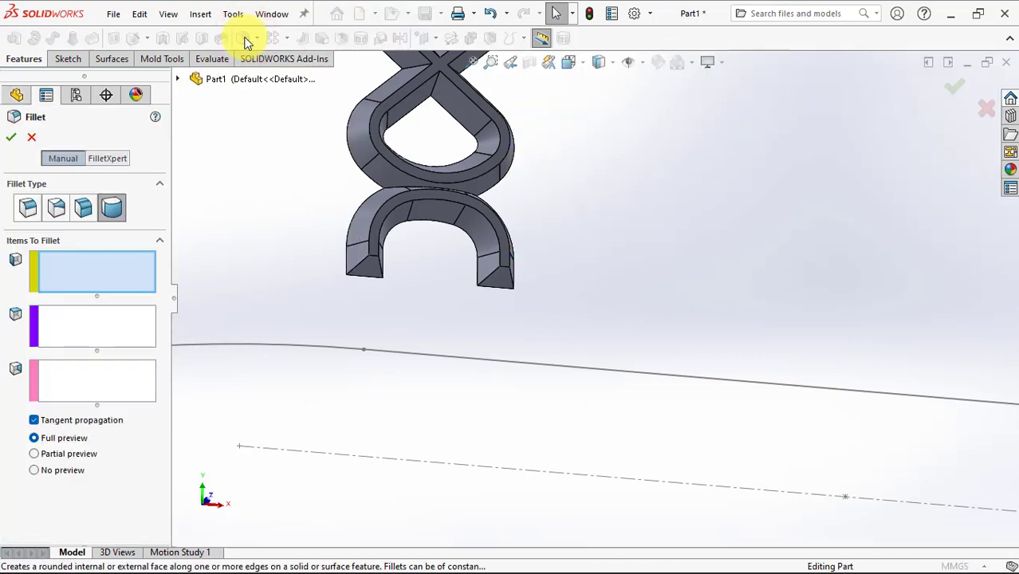
click(27, 207)
click(113, 210)
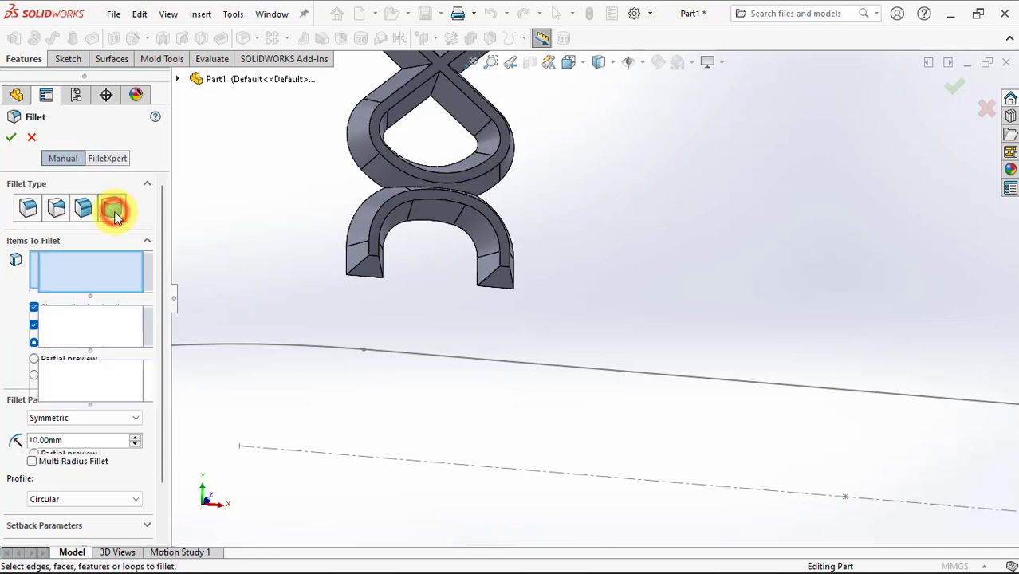
click(358, 263)
click(374, 273)
scroll(375, 273, down, 2)
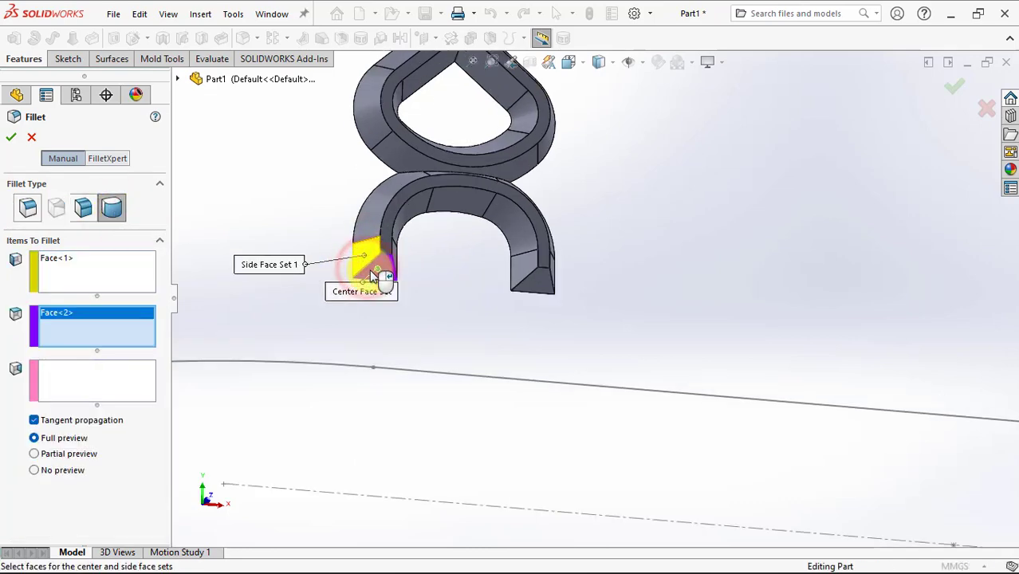
scroll(335, 271, down, 3)
click(438, 257)
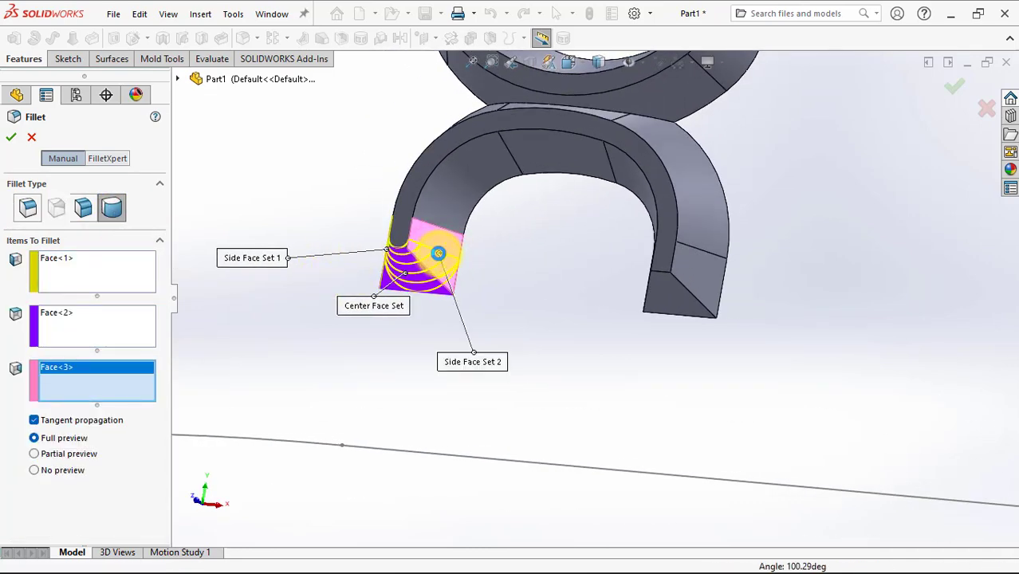
key(Return)
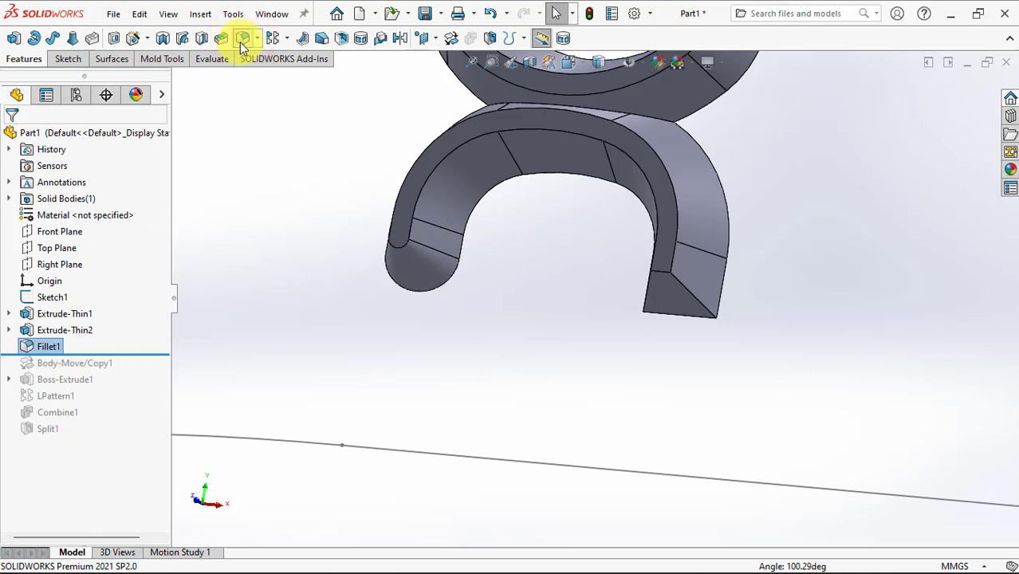
Add Fillet2, a full round fillet over the right arm's end faces
click(241, 40)
click(681, 278)
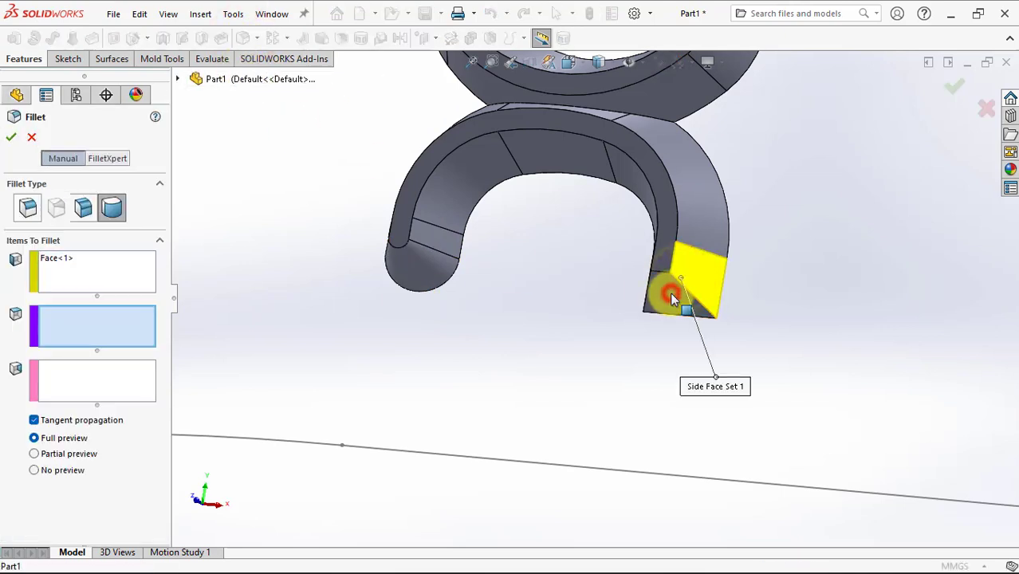
click(672, 297)
middle_drag(669, 296, 660, 296)
click(642, 271)
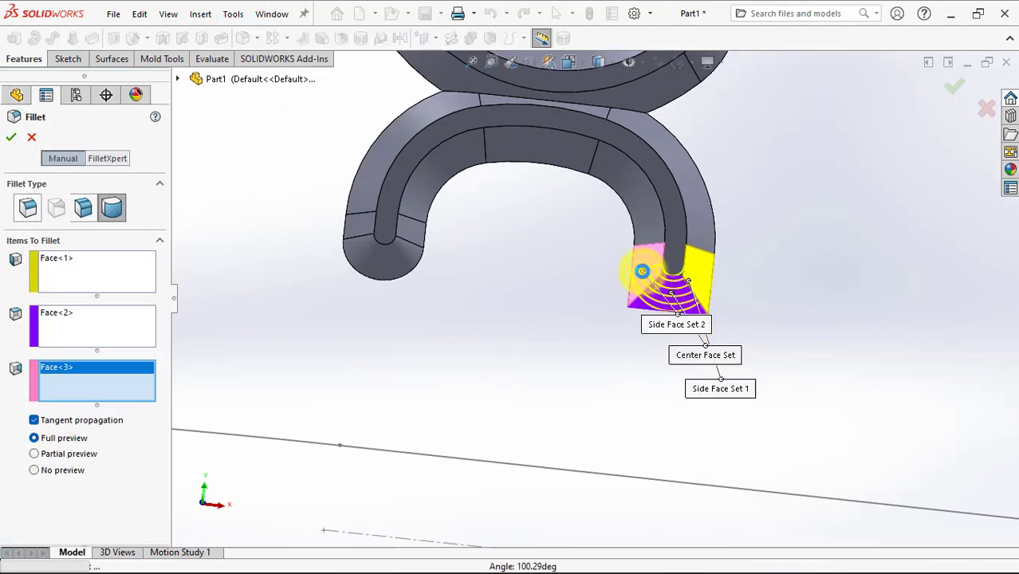
key(Return)
scroll(406, 338, up, 2)
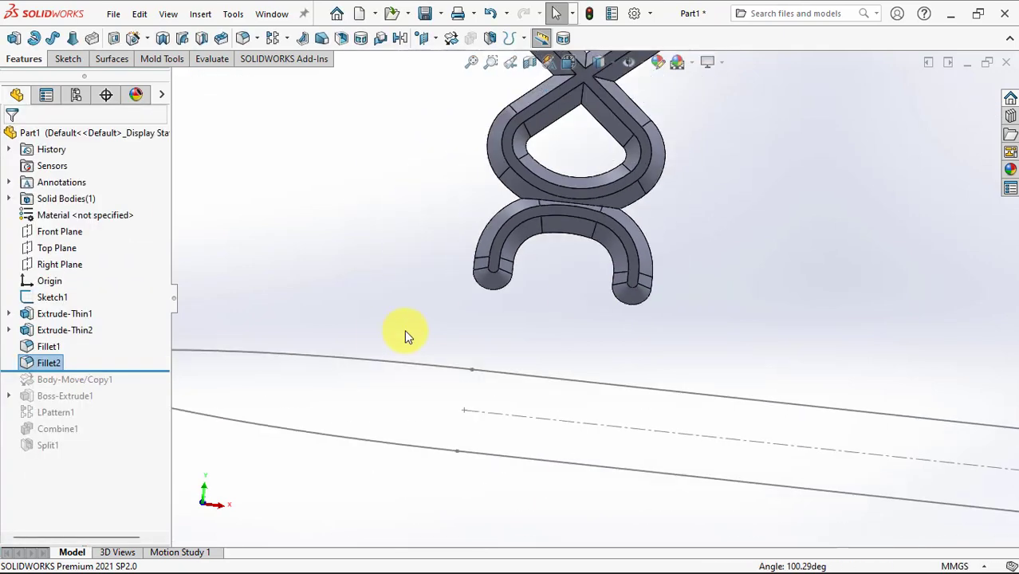
scroll(406, 337, up, 2)
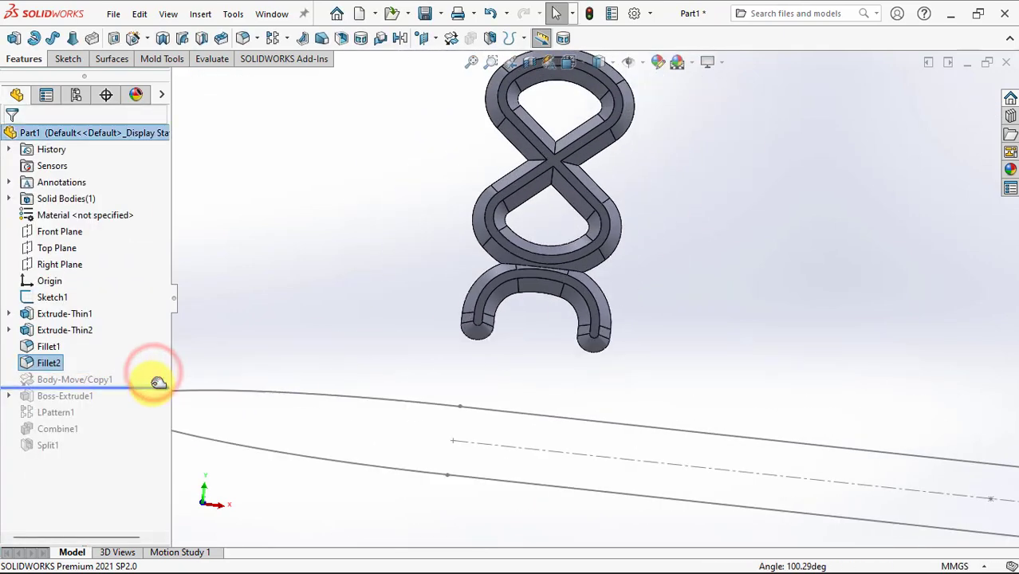
Roll the tree forward past Body-Move/Copy1 and Combine1 to below Split1
mouse_move(160, 372)
mouse_down()
mouse_move(144, 406)
mouse_move(149, 431)
mouse_up()
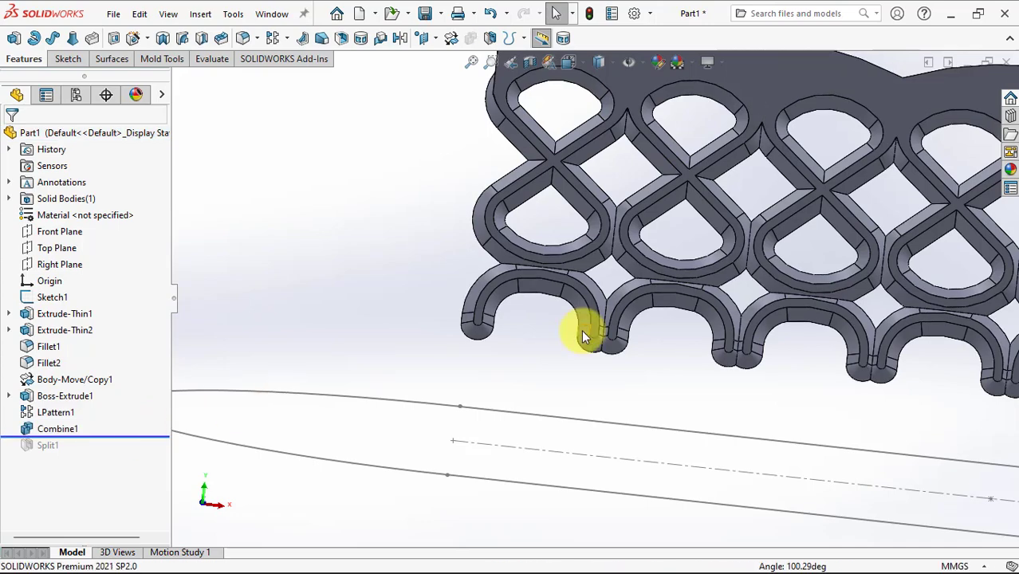
scroll(751, 297, up, 6)
scroll(718, 299, down, 3)
scroll(302, 245, down, 3)
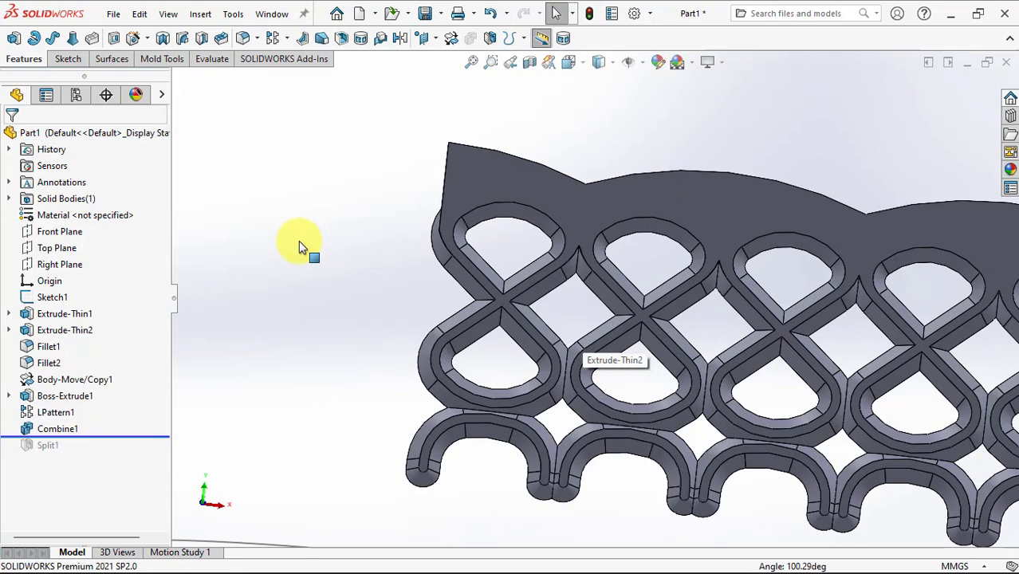
scroll(326, 261, down, 2)
drag(134, 438, 128, 448)
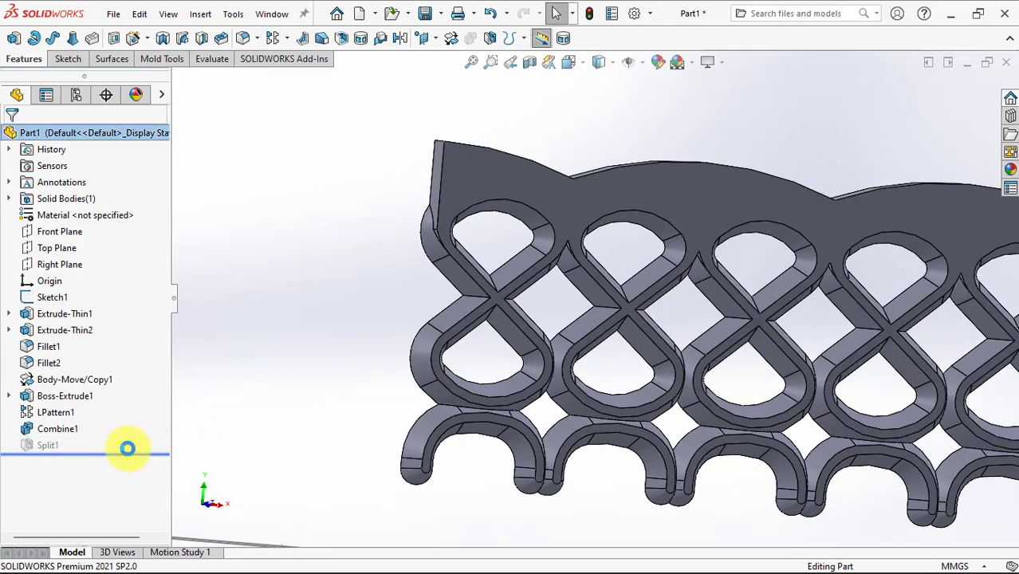
scroll(484, 355, up, 2)
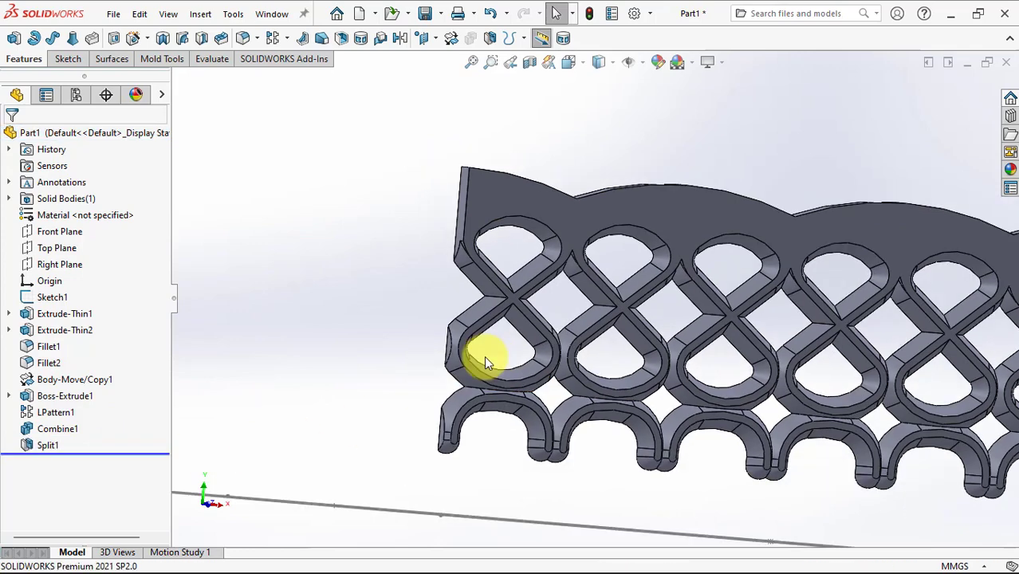
scroll(750, 362, up, 3)
scroll(724, 365, down, 3)
scroll(747, 314, down, 3)
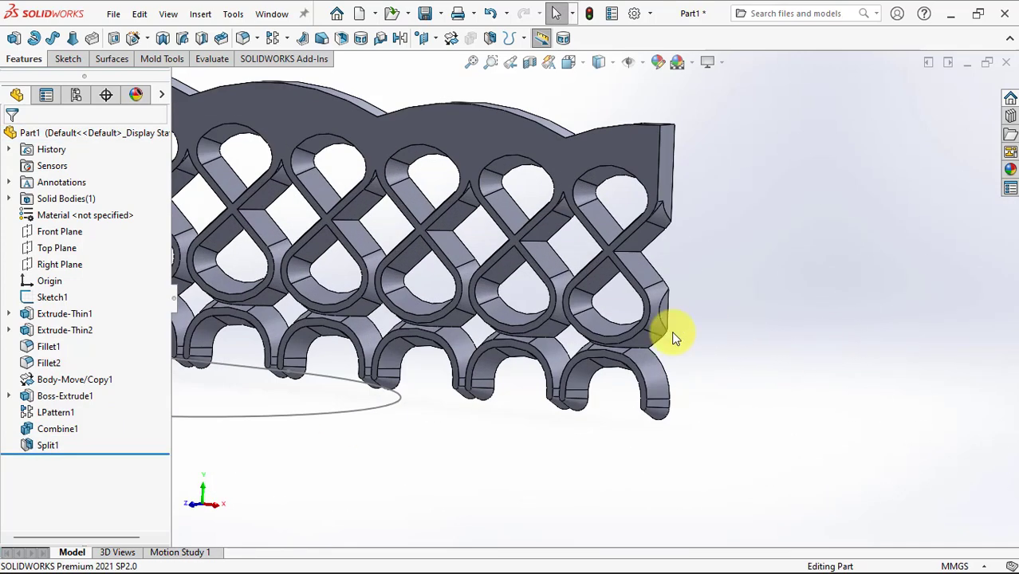
click(49, 446)
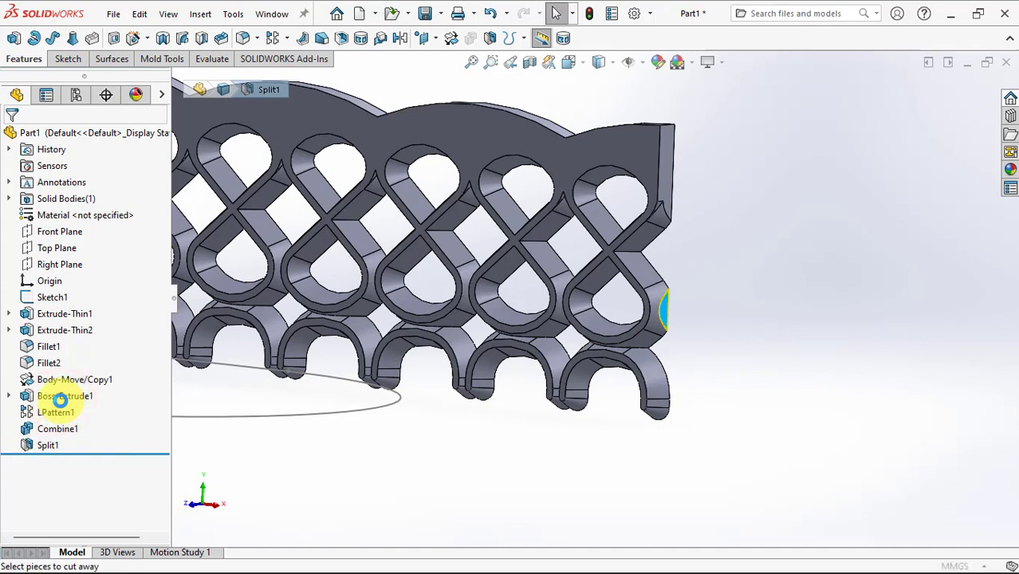
Edit Split1 to keep resulting bodies 2–6, unticking body 7
click(61, 400)
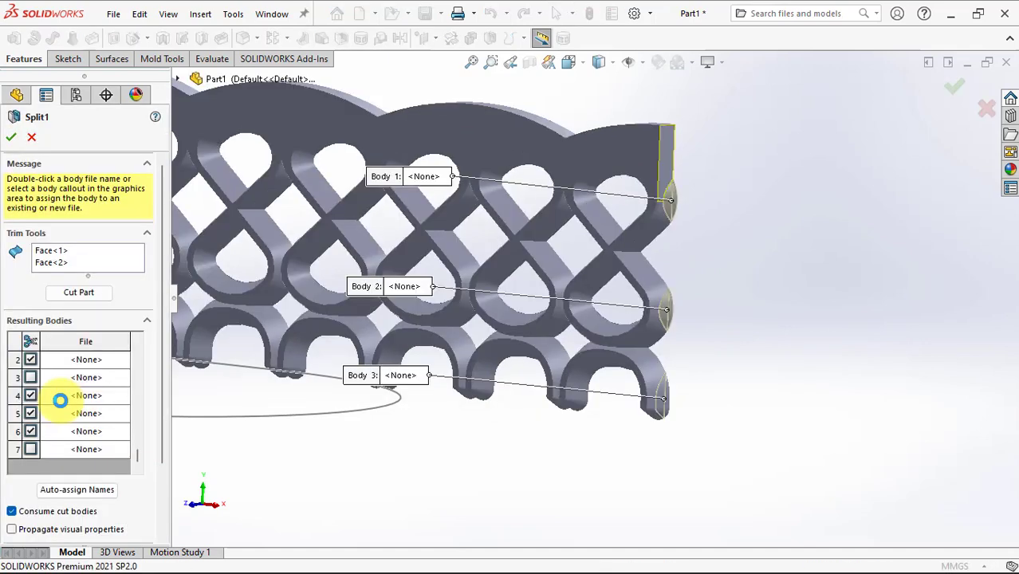
click(28, 341)
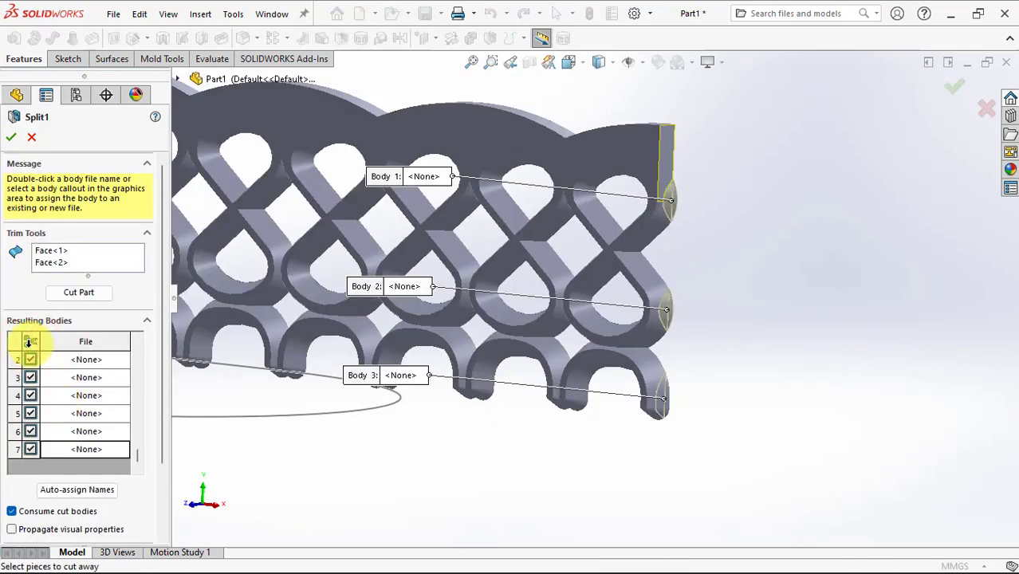
click(489, 144)
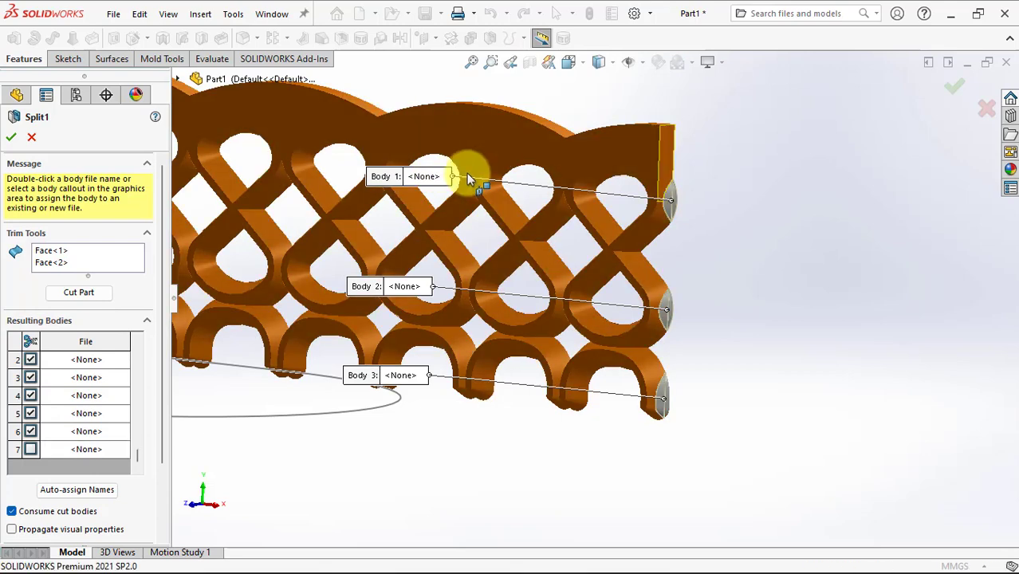
click(11, 137)
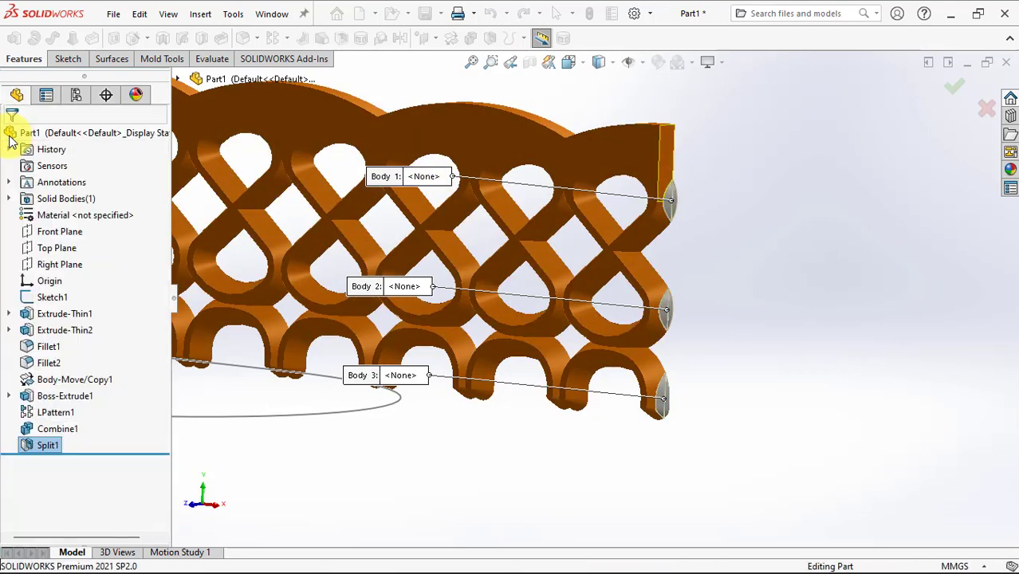
mouse_move(377, 329)
middle_down()
mouse_move(471, 382)
mouse_move(471, 410)
mouse_move(330, 383)
mouse_move(320, 280)
middle_up()
Start a Flex bend on the lattice panel, with the first trim plane at a point on the oval sketch
click(201, 16)
mouse_move(225, 87)
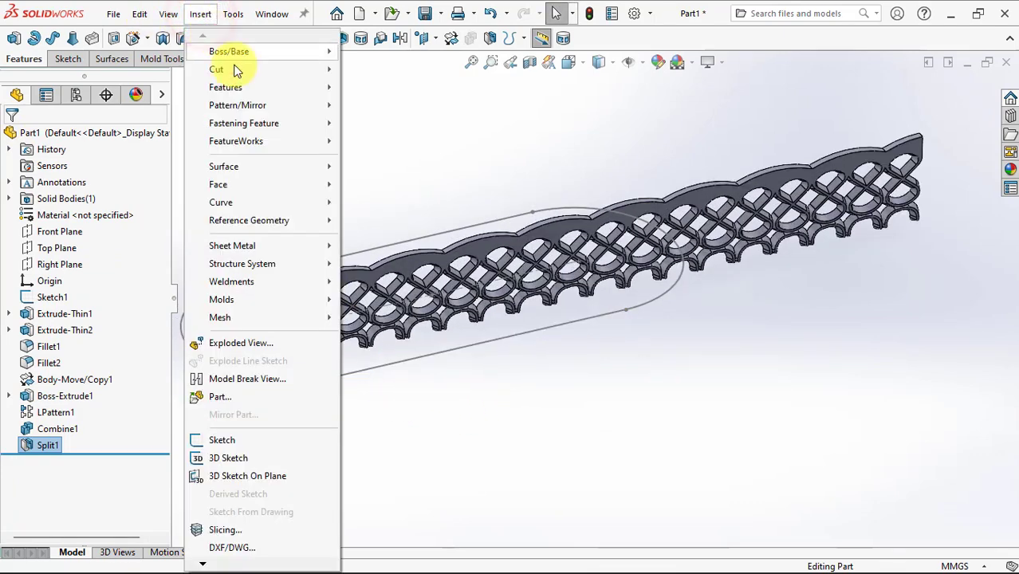
click(431, 302)
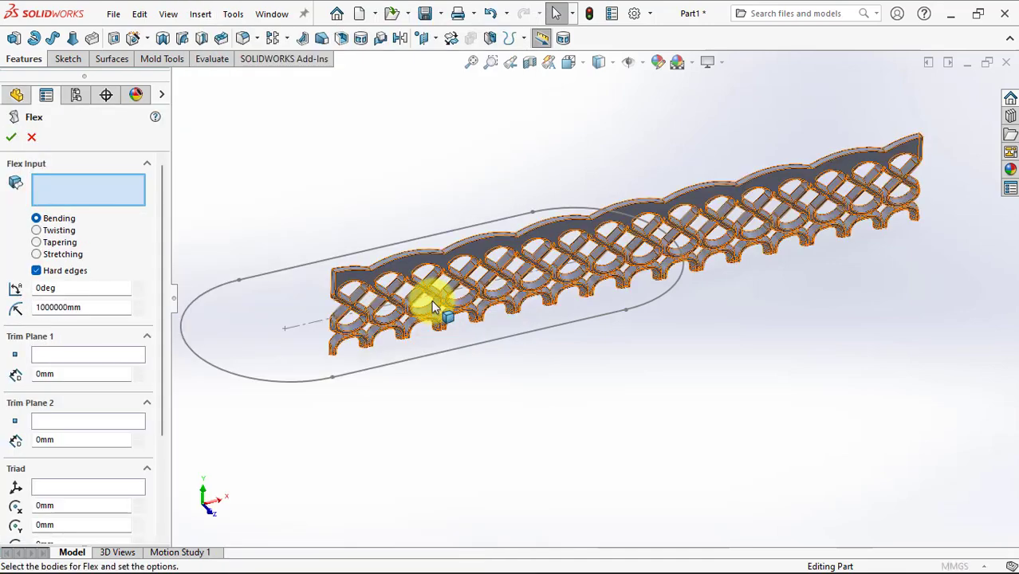
click(398, 266)
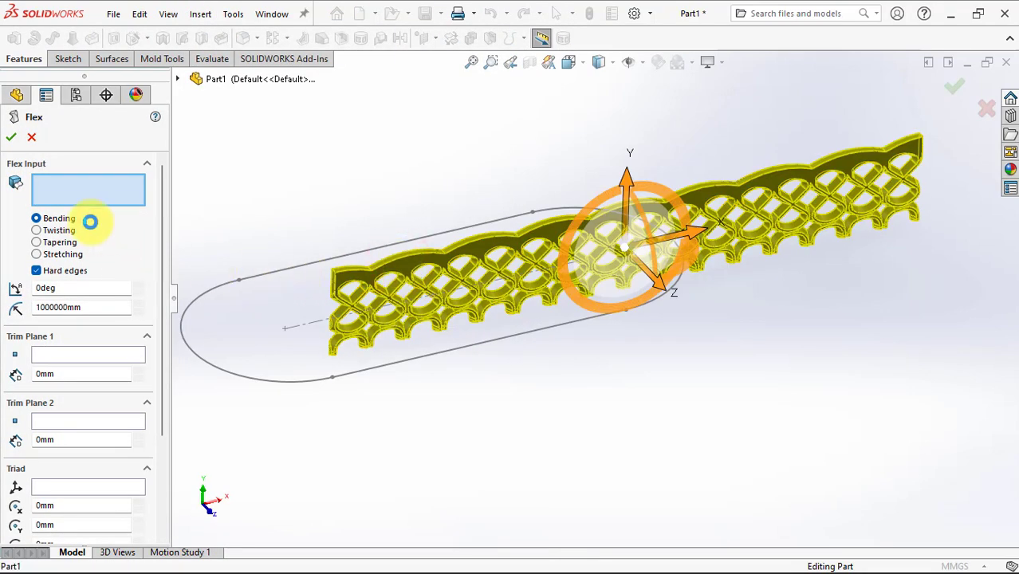
drag(162, 284, 161, 365)
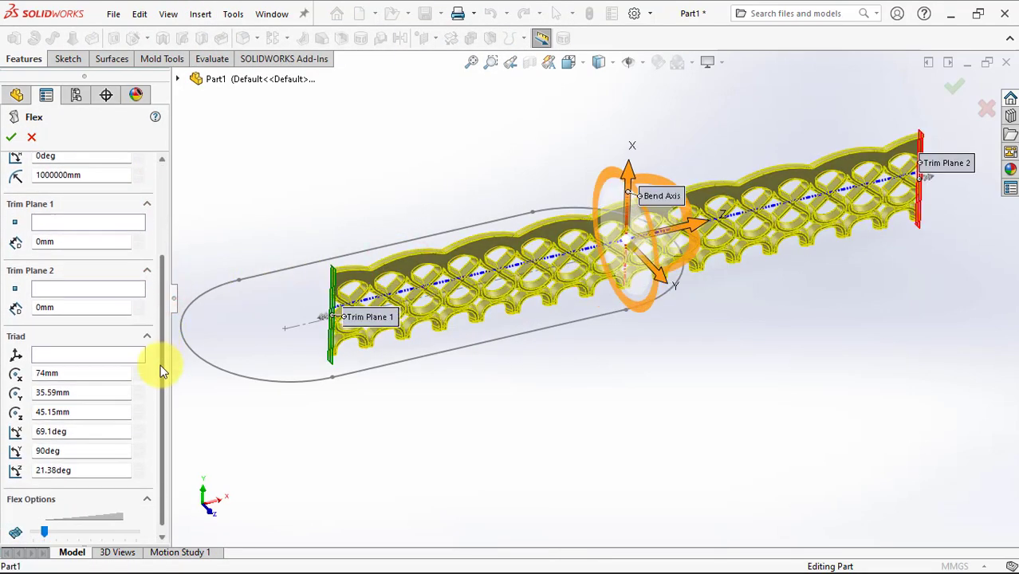
click(101, 215)
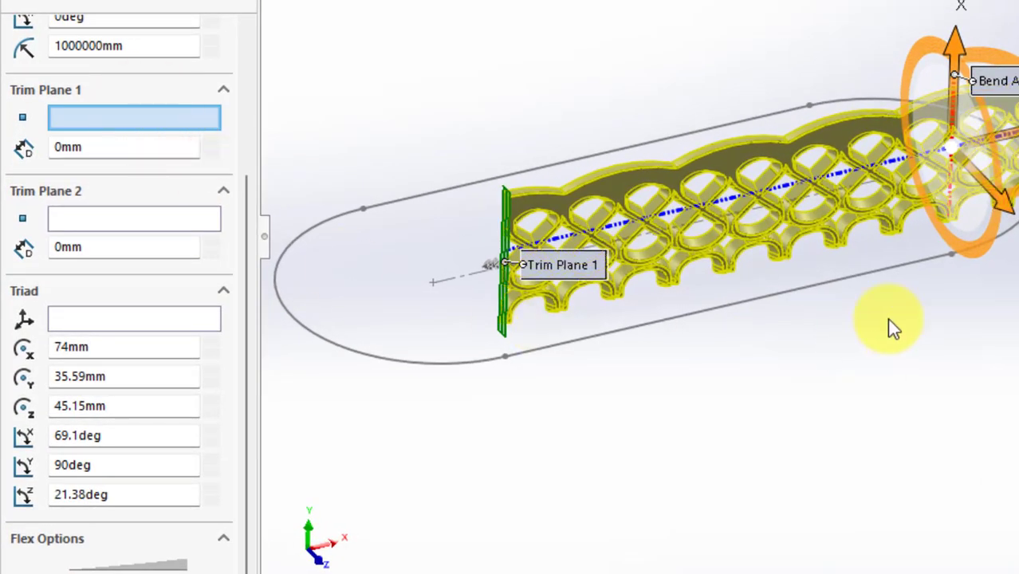
scroll(951, 244, up, 5)
click(921, 193)
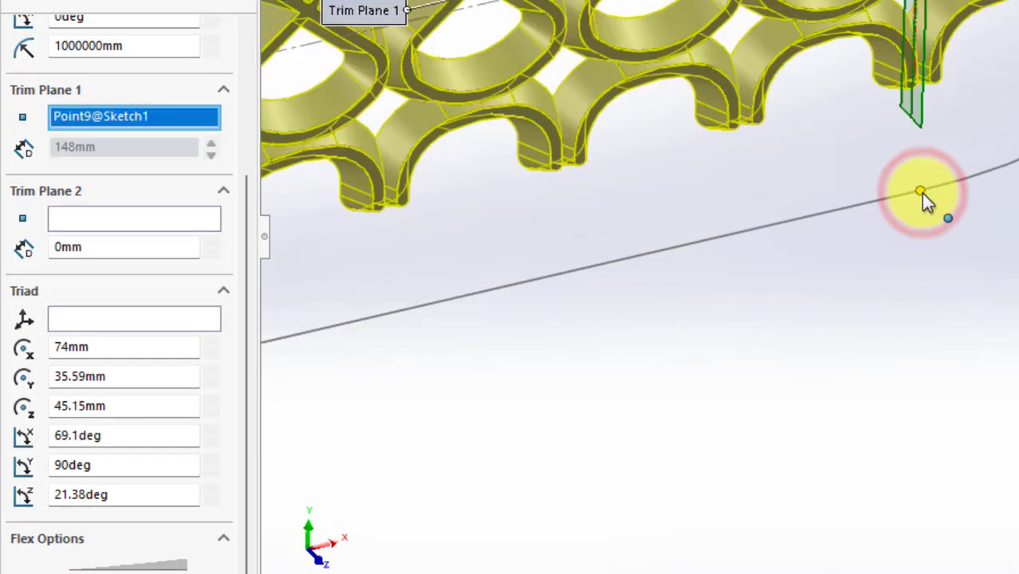
scroll(922, 198, up, 3)
scroll(923, 199, up, 3)
drag(245, 303, 252, 343)
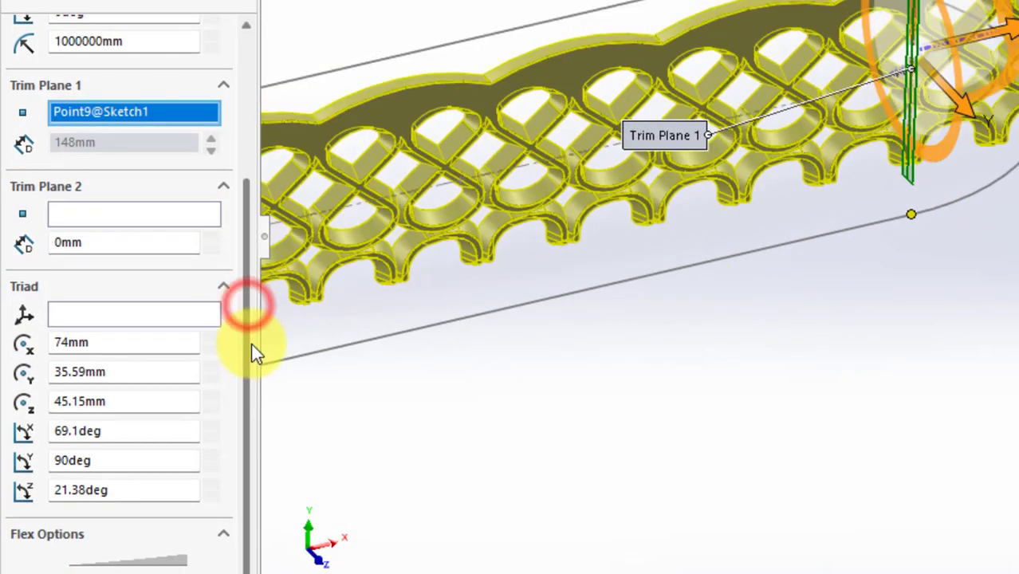
Position the Flex triad at Y 0 and Z 1, with X rotation 90° and Z rotation 0°
double_click(130, 373)
text(0)
click(129, 398)
text(47.)
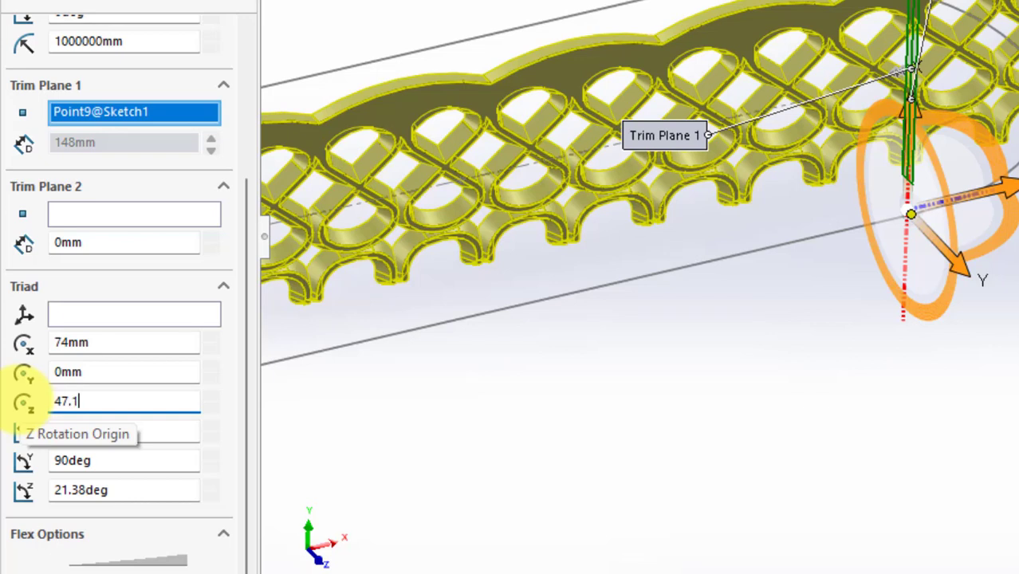
text(1)
double_click(148, 428)
text(90deg)
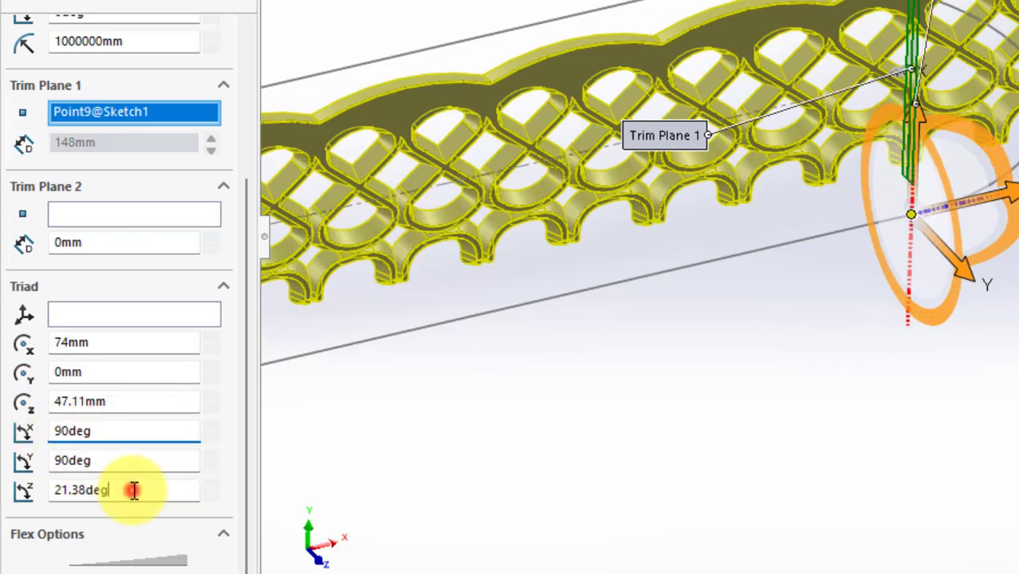
double_click(46, 489)
text(0)
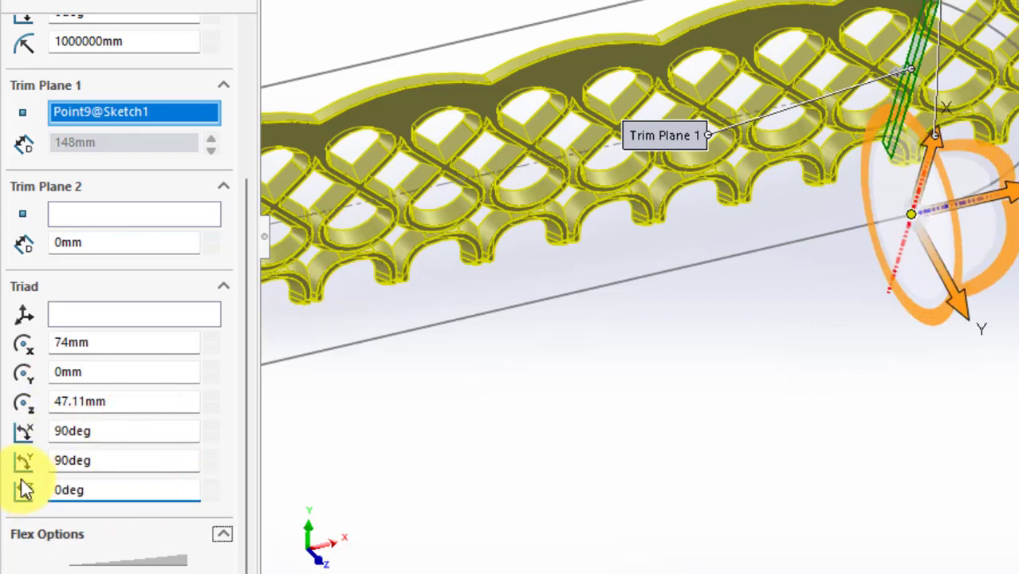
key(Return)
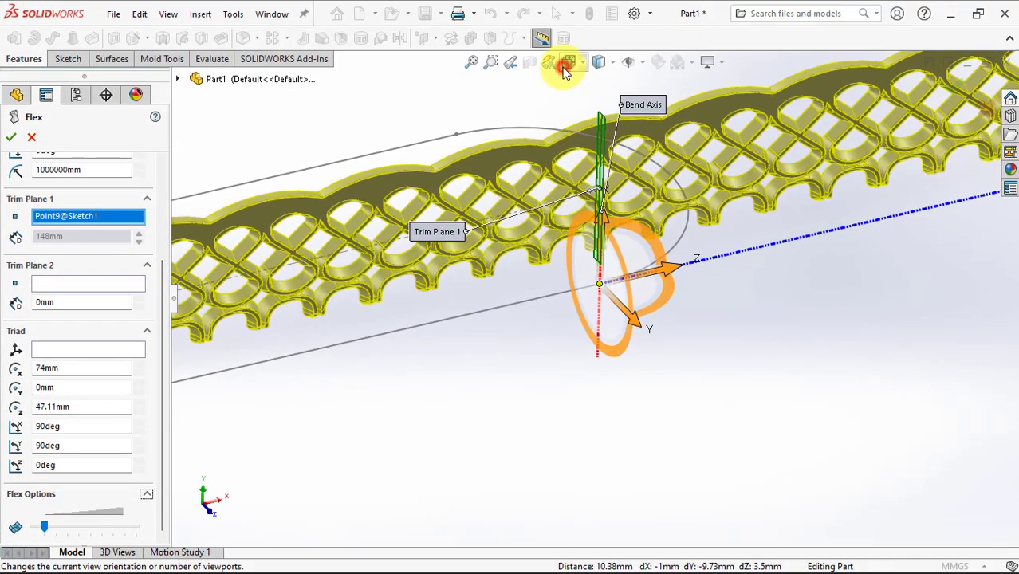
In top view, set the bend angle to 180° (47.11 mm radius) and confirm Flex1
click(564, 66)
click(591, 109)
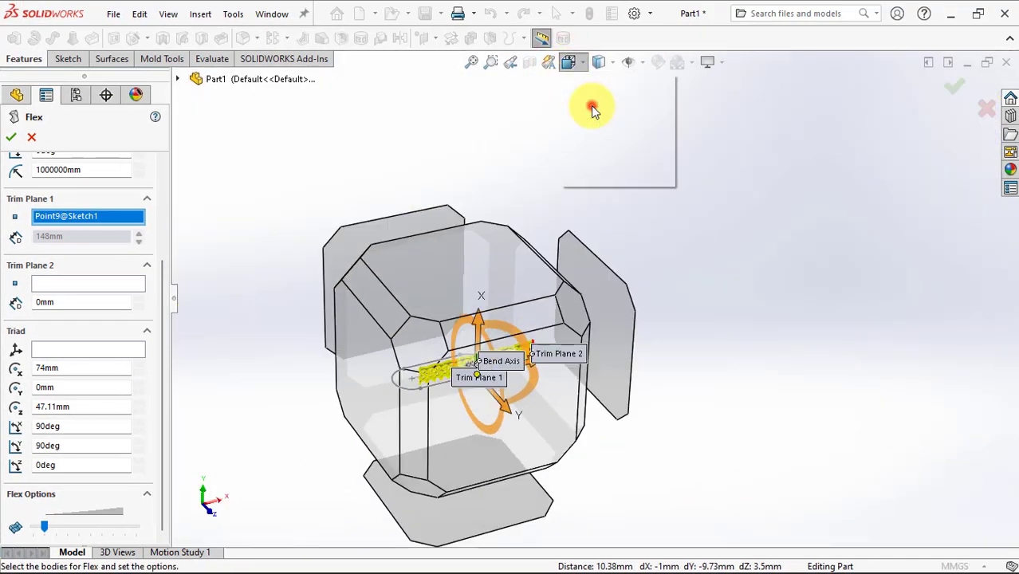
scroll(632, 291, down, 3)
scroll(168, 266, up, 4)
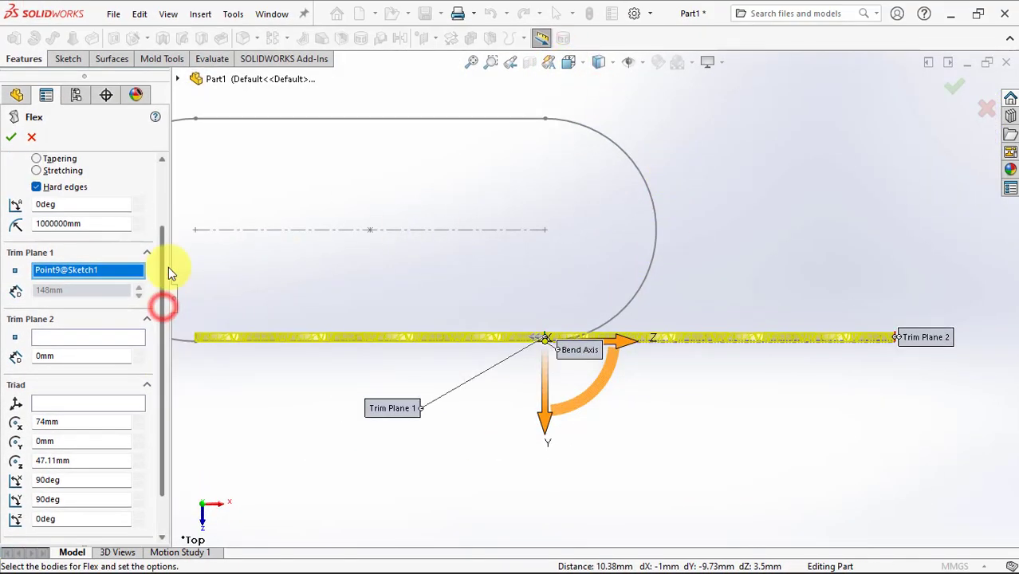
double_click(75, 288)
text(0)
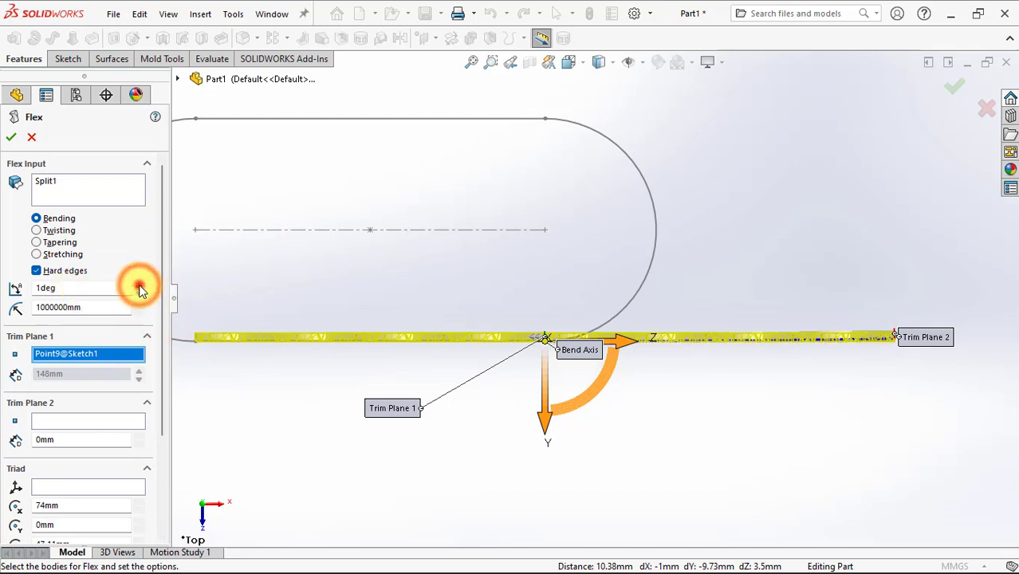
click(139, 289)
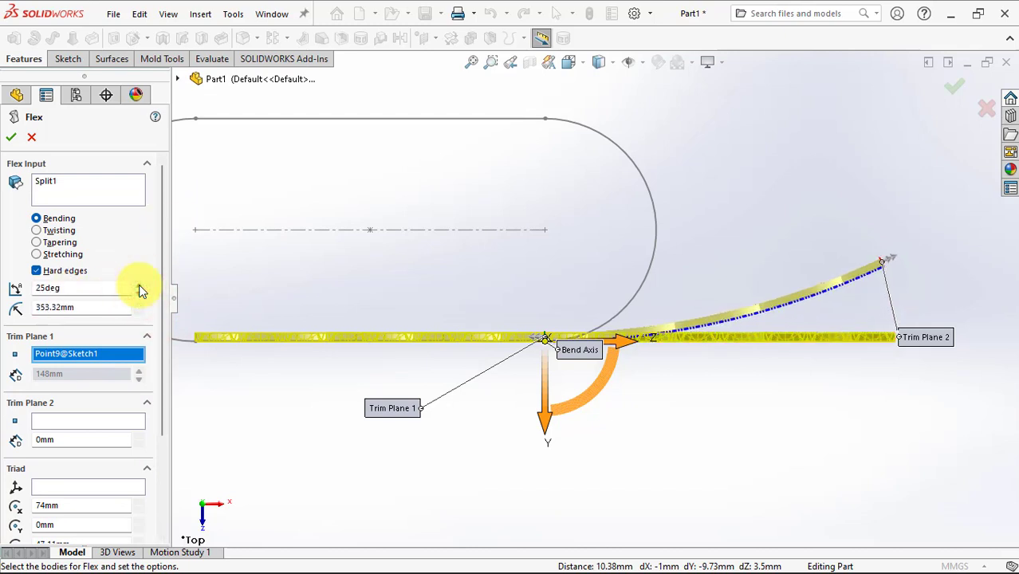
click(140, 289)
drag(98, 289, 23, 288)
text(180)
key(Tab)
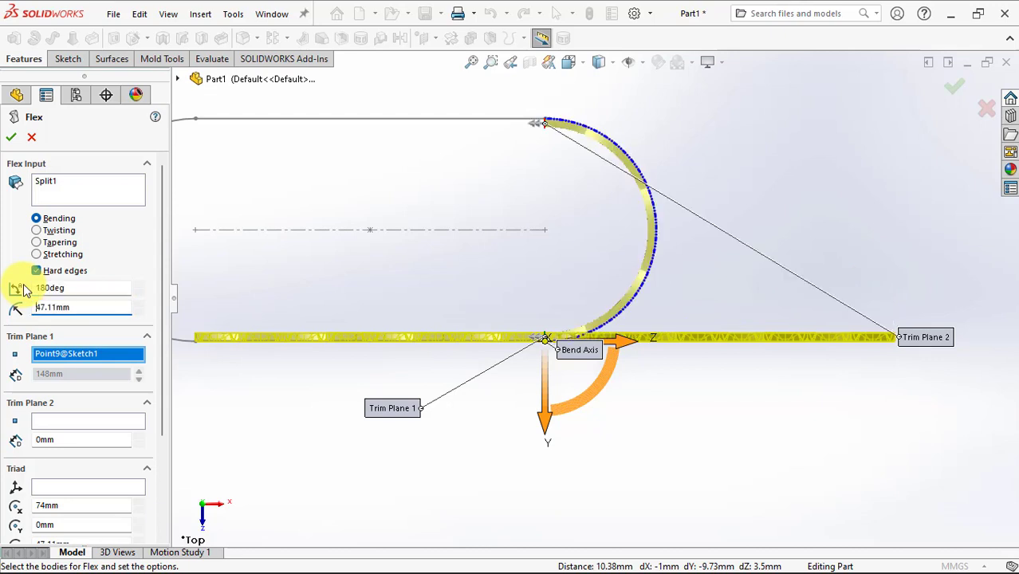
click(12, 139)
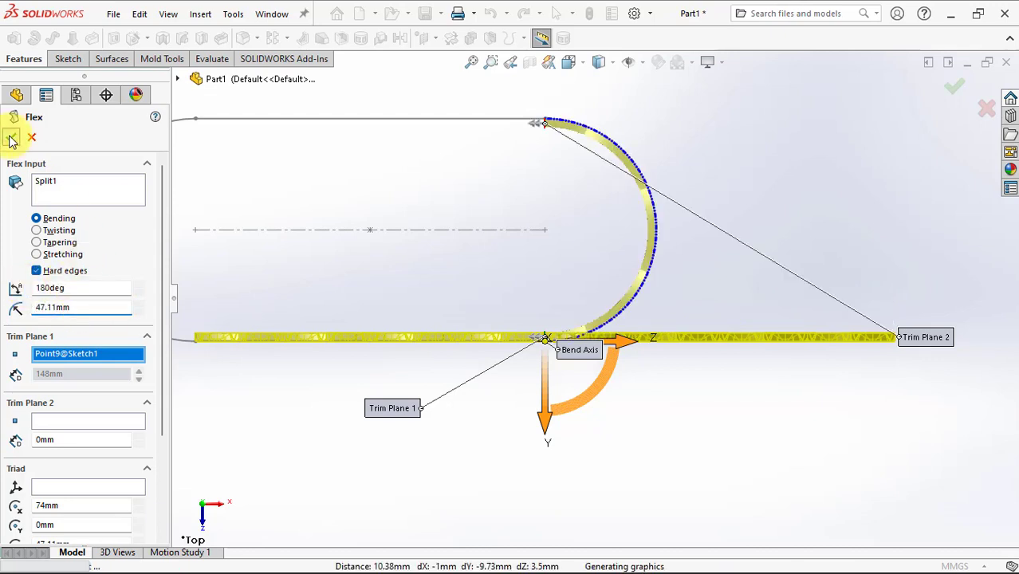
Copy Flex1 rotated 180° about Y around the oval's centre point Point5@Sketch1
key(f)
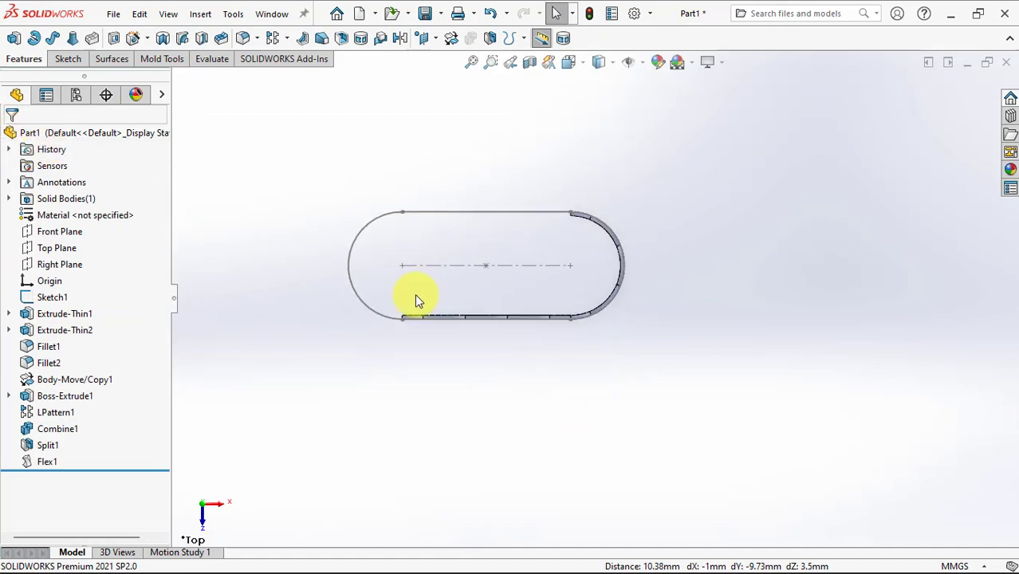
middle_drag(416, 296, 473, 259)
scroll(752, 359, down, 5)
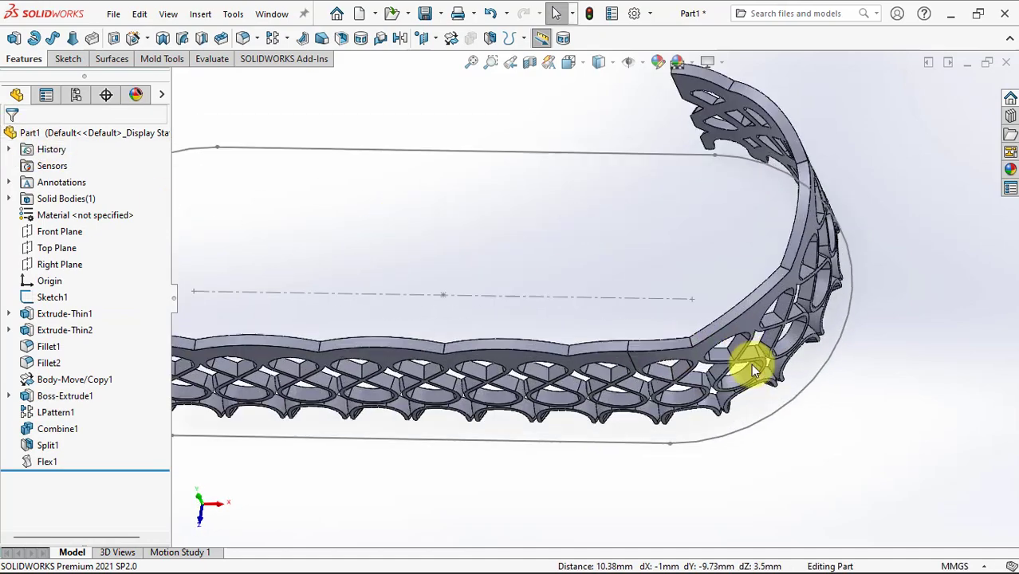
middle_drag(753, 360, 743, 354)
key(f)
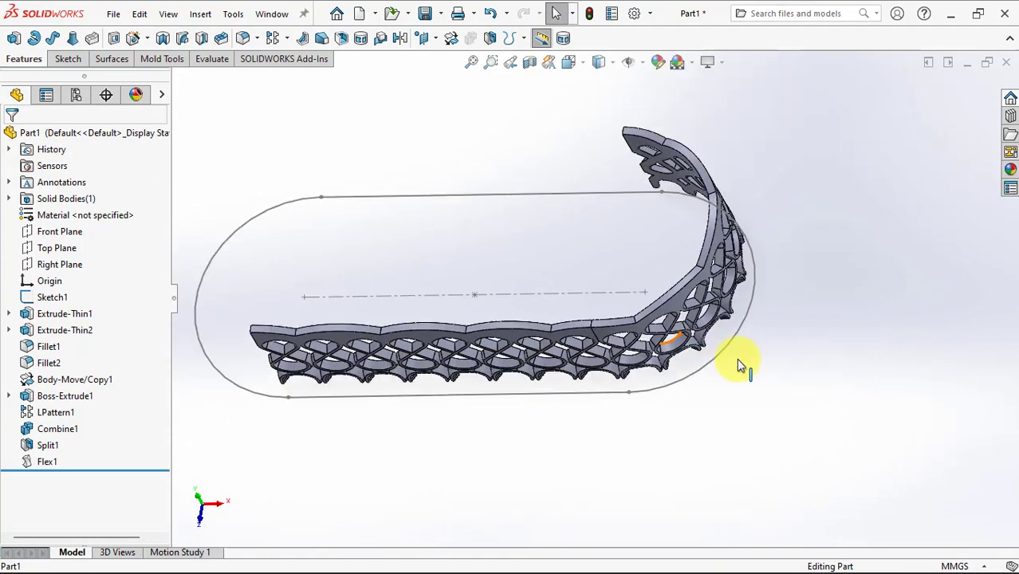
click(452, 45)
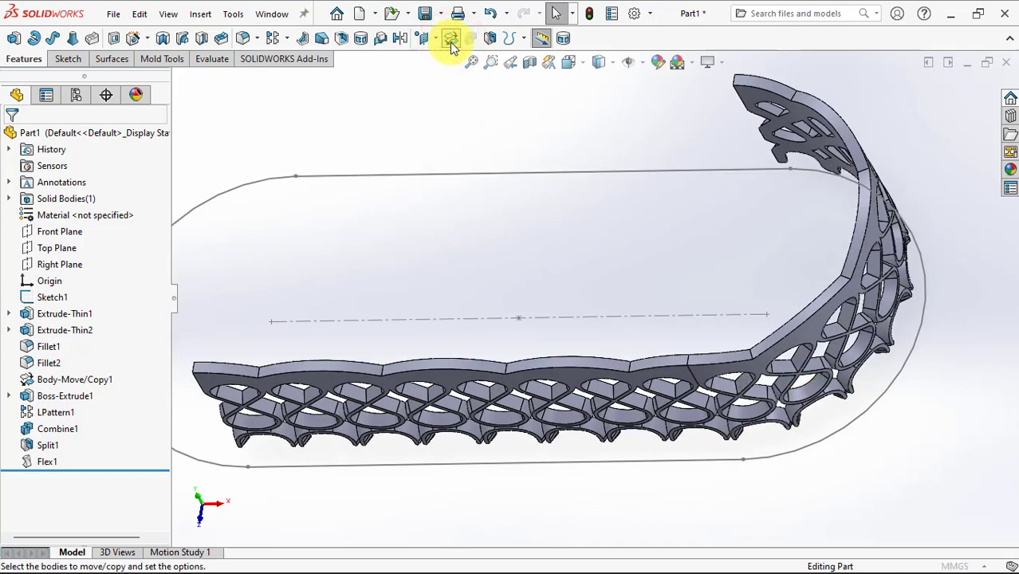
click(771, 93)
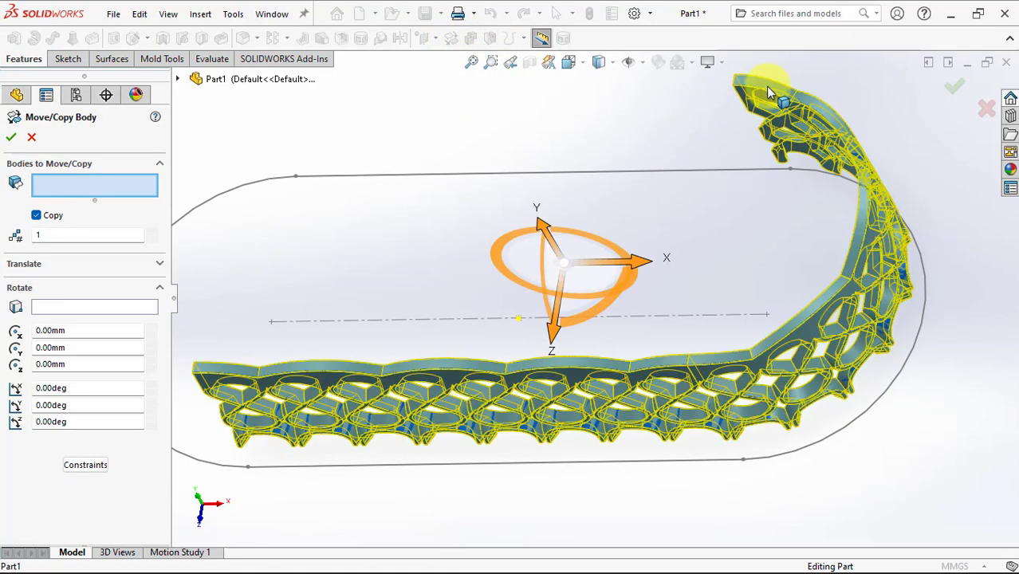
click(100, 306)
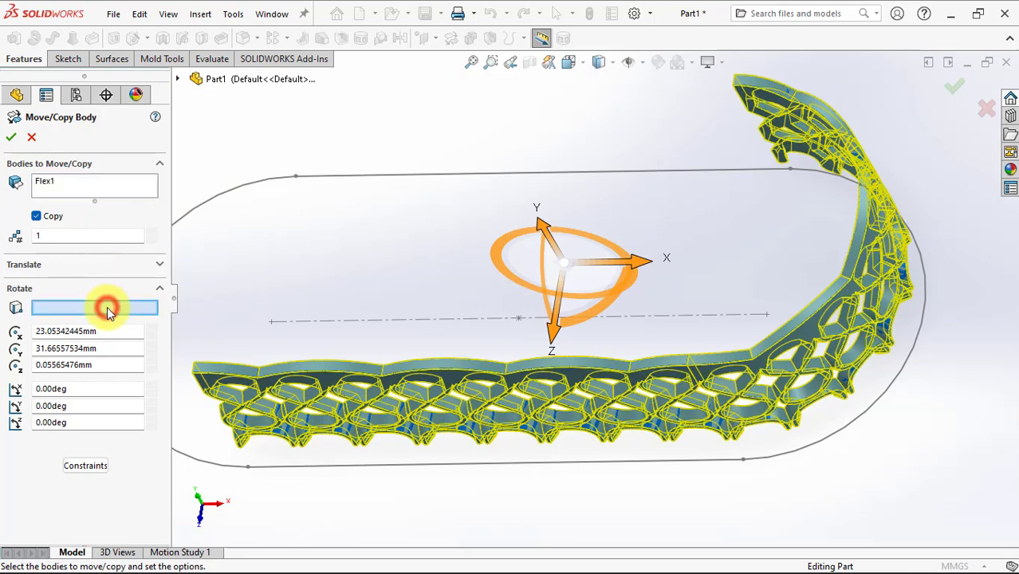
click(519, 320)
text(180)
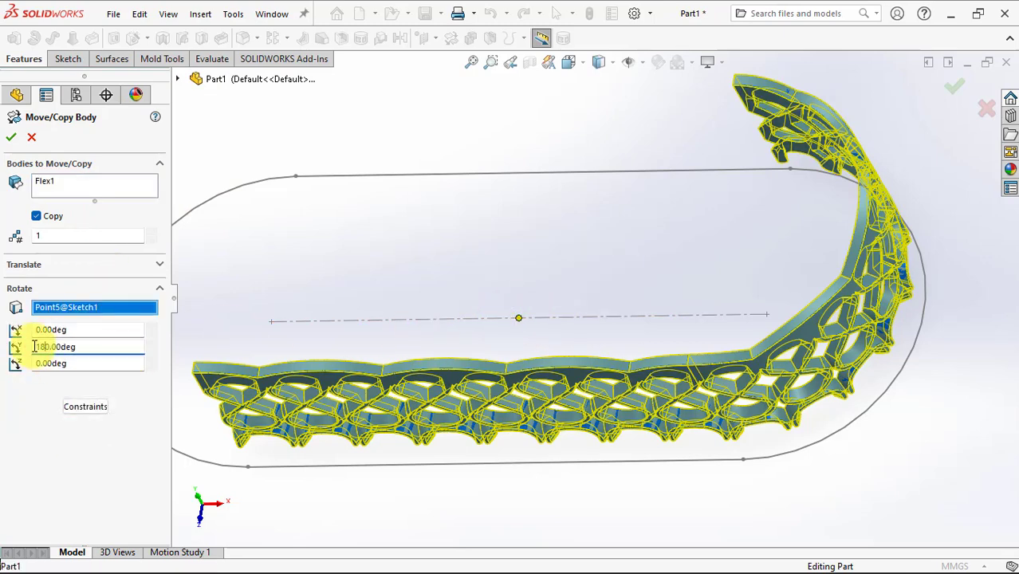
key(Tab)
mouse_move(240, 327)
middle_down()
mouse_move(409, 303)
mouse_move(338, 231)
middle_up()
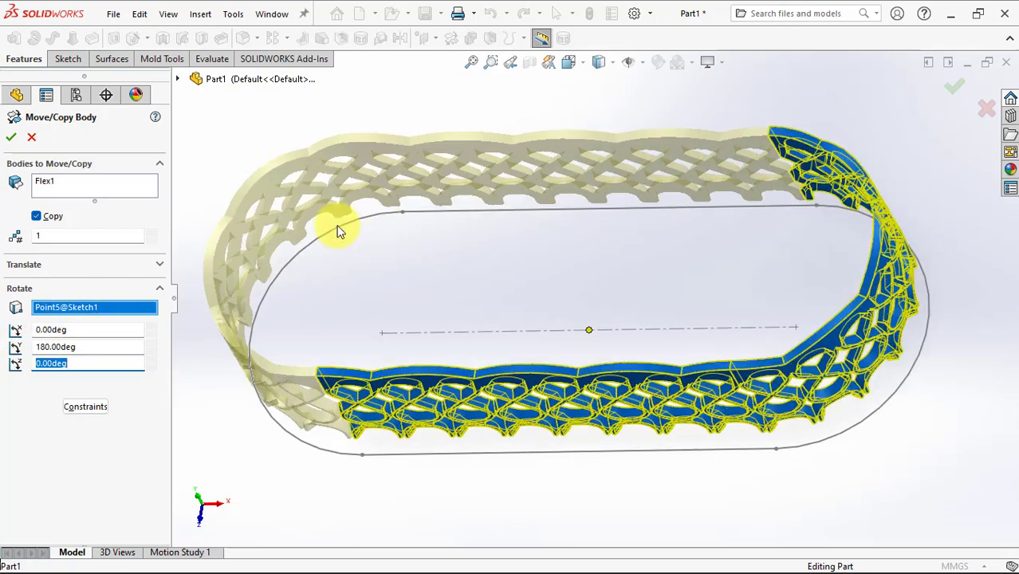
click(11, 137)
Start a new sketch on the Right Plane
click(50, 263)
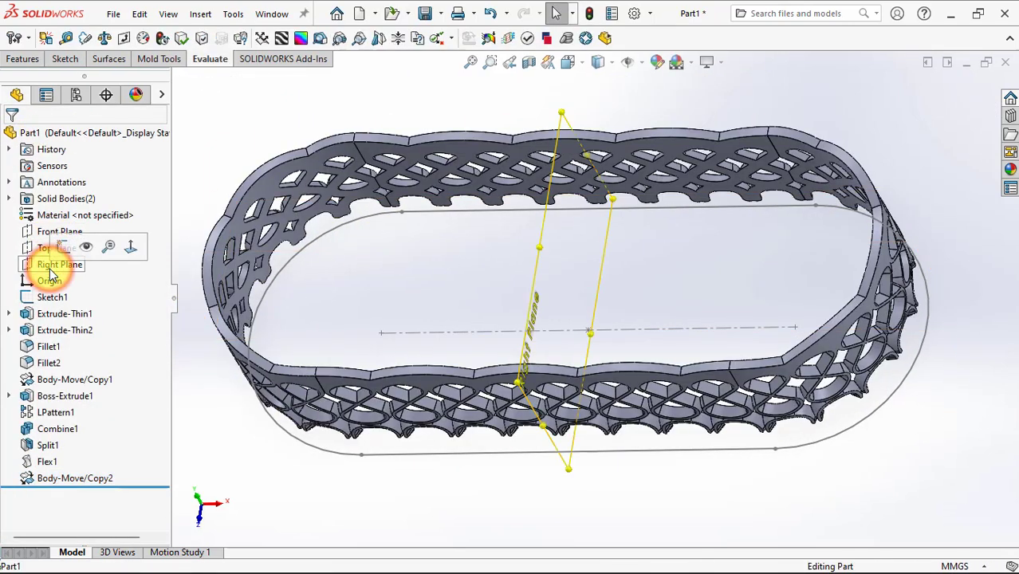
click(63, 247)
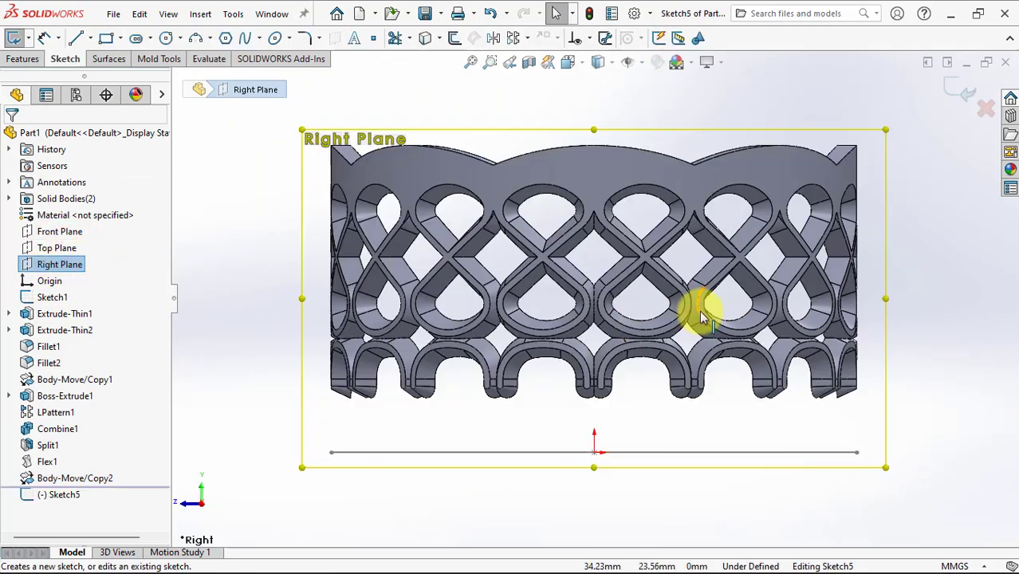
scroll(725, 387, up, 2)
scroll(664, 366, down, 5)
middle_drag(662, 367, 651, 386)
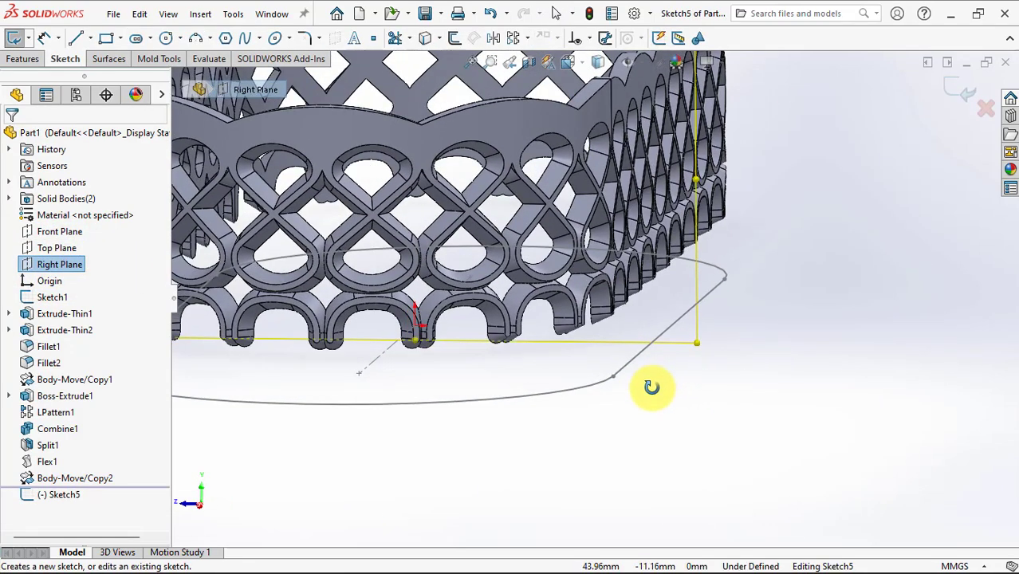
Draw a vertical centerline upward from the oval's corner
click(85, 38)
click(108, 73)
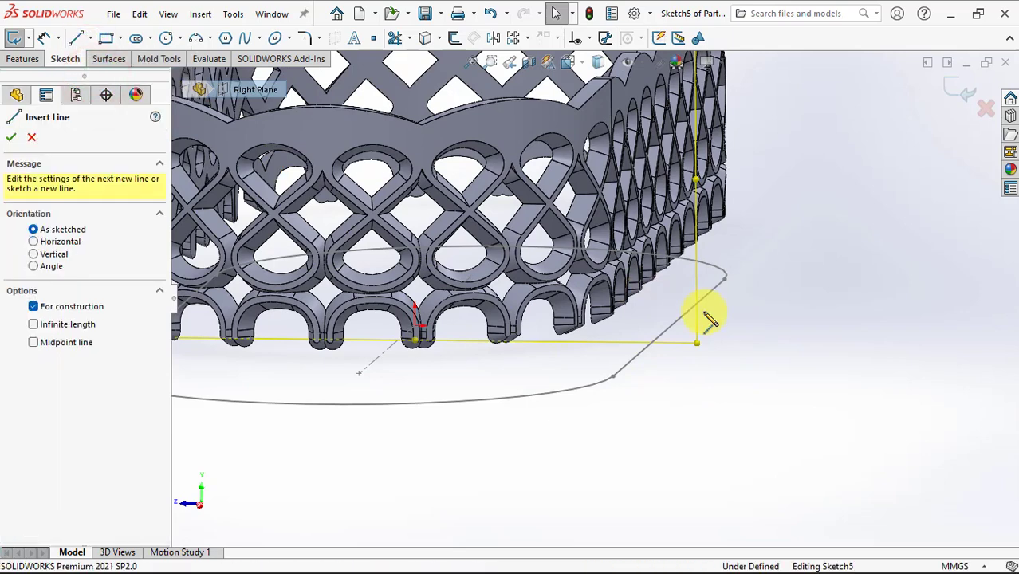
click(666, 328)
scroll(671, 169, up, 2)
scroll(672, 160, up, 2)
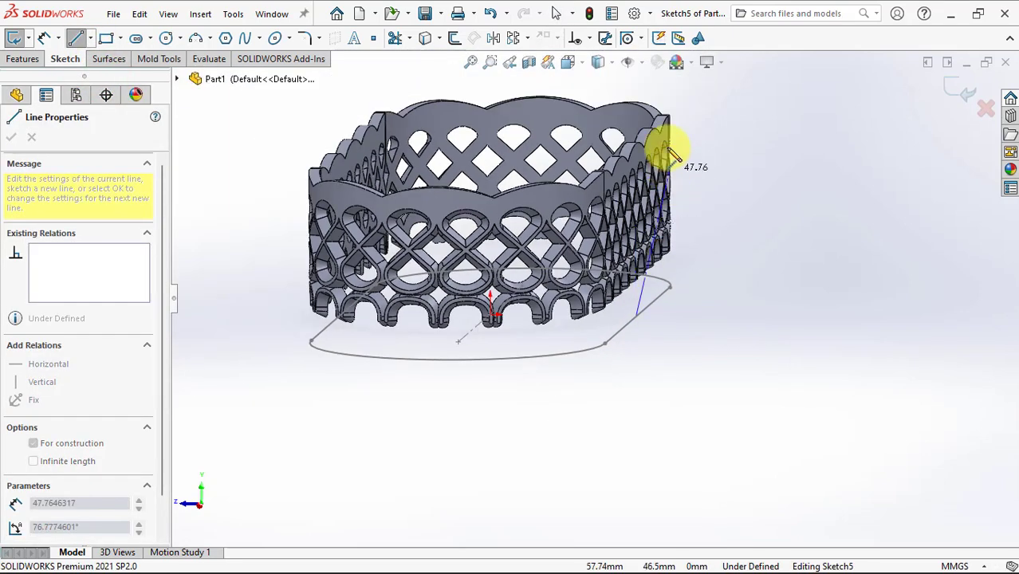
click(635, 86)
right_click(636, 86)
click(664, 97)
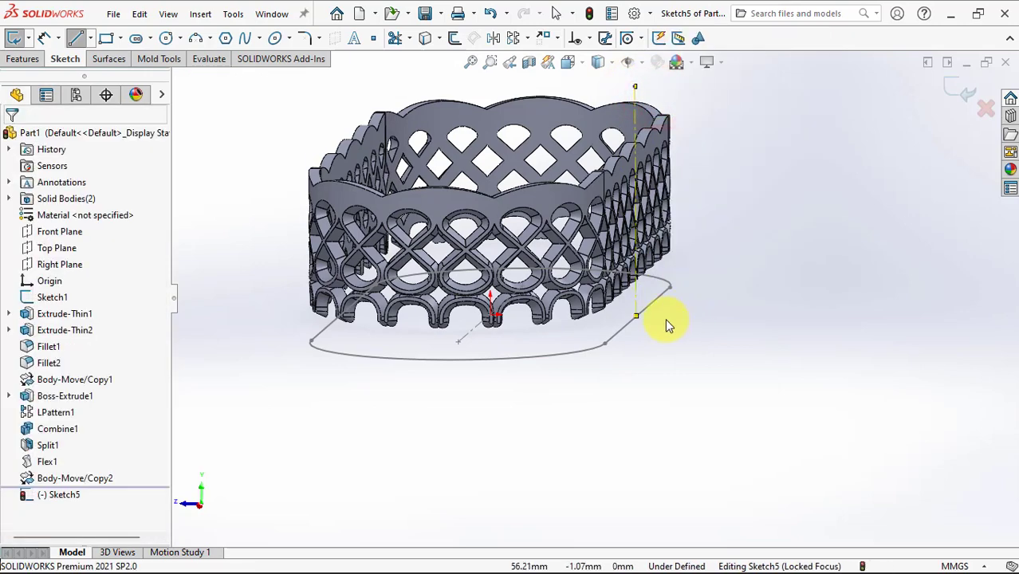
scroll(665, 318, down, 3)
Pierce the centerline's lower endpoint onto the oval path, then start Offset Entities
click(592, 37)
click(618, 75)
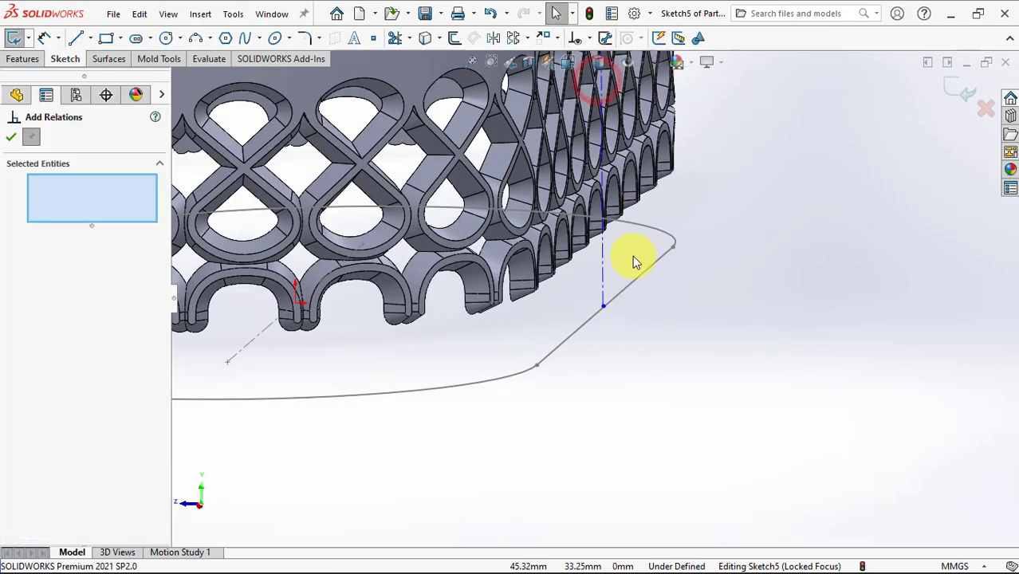
click(604, 306)
click(610, 299)
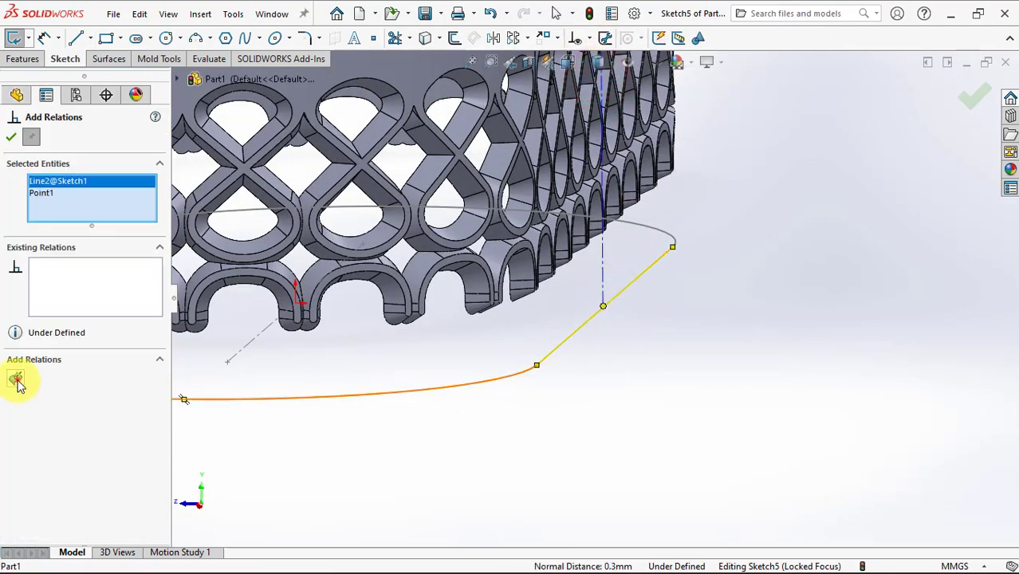
click(11, 136)
click(685, 357)
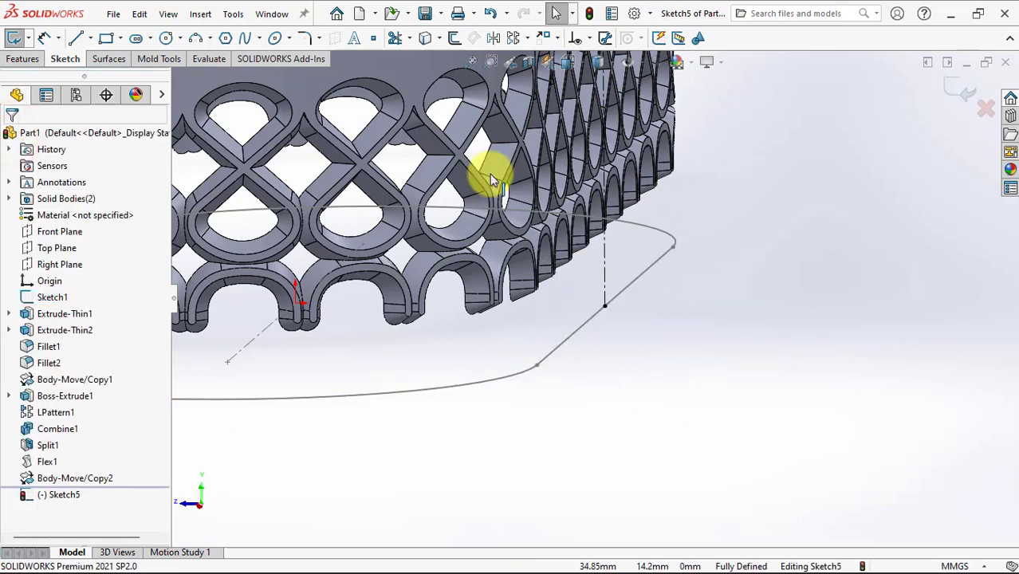
click(451, 39)
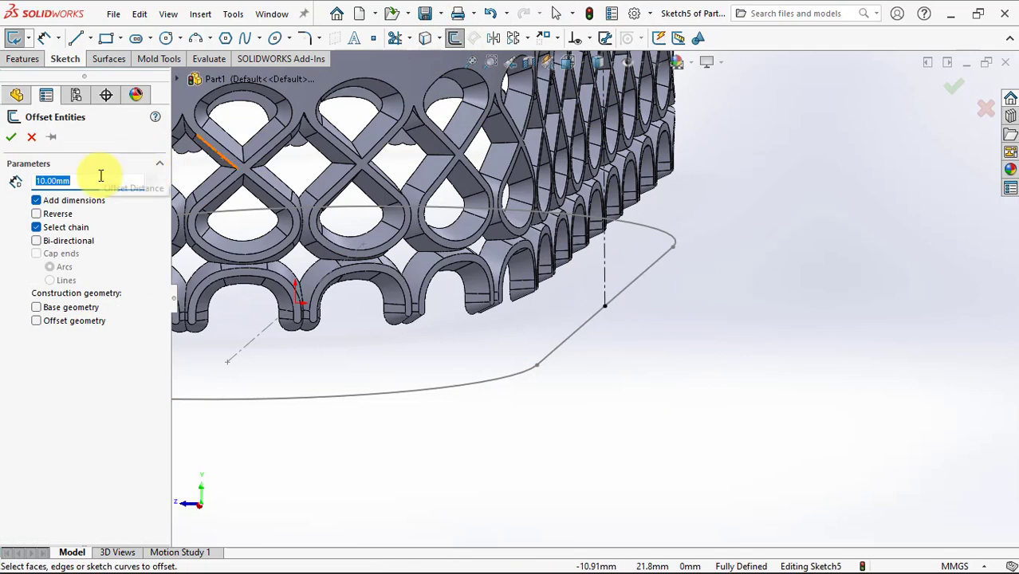
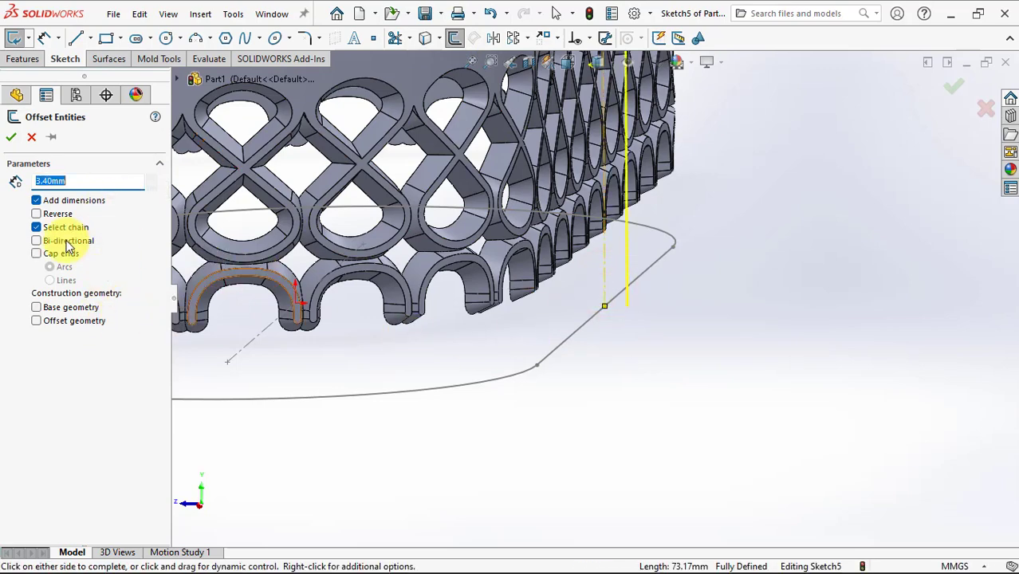
Reverse the 3.40 mm offset line, confirm it, and view the sketch from the Right
click(36, 214)
click(11, 137)
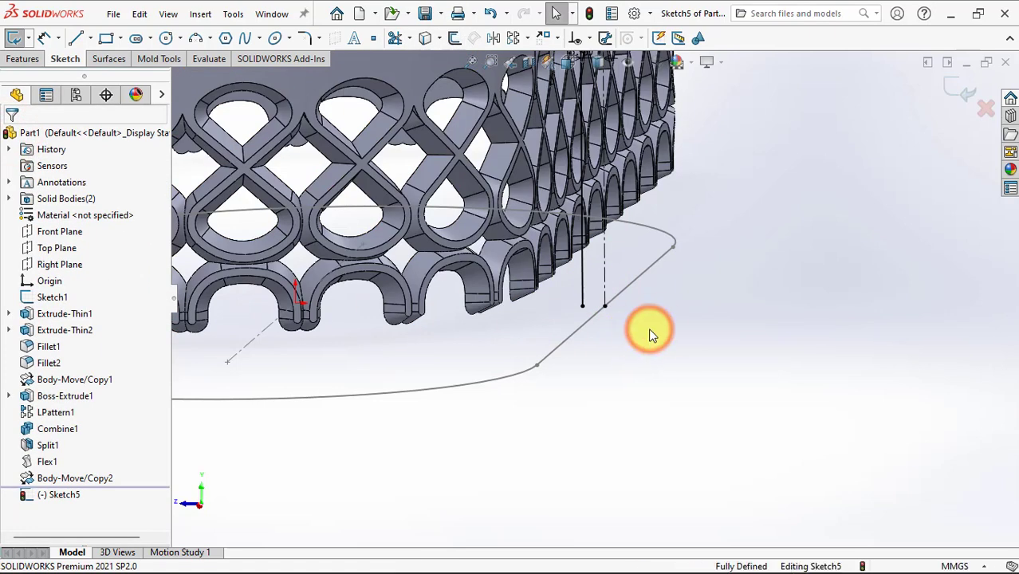
key(ctrl+4)
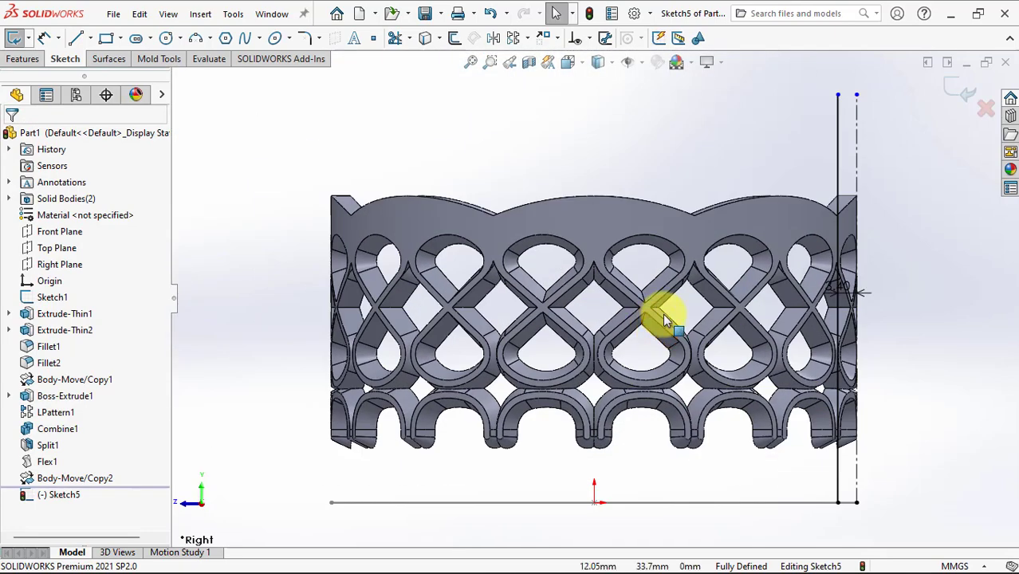
Sketch the rim's stepped notch, slanted inner wall and base segment with lines
scroll(777, 463, down, 3)
scroll(778, 463, down, 1)
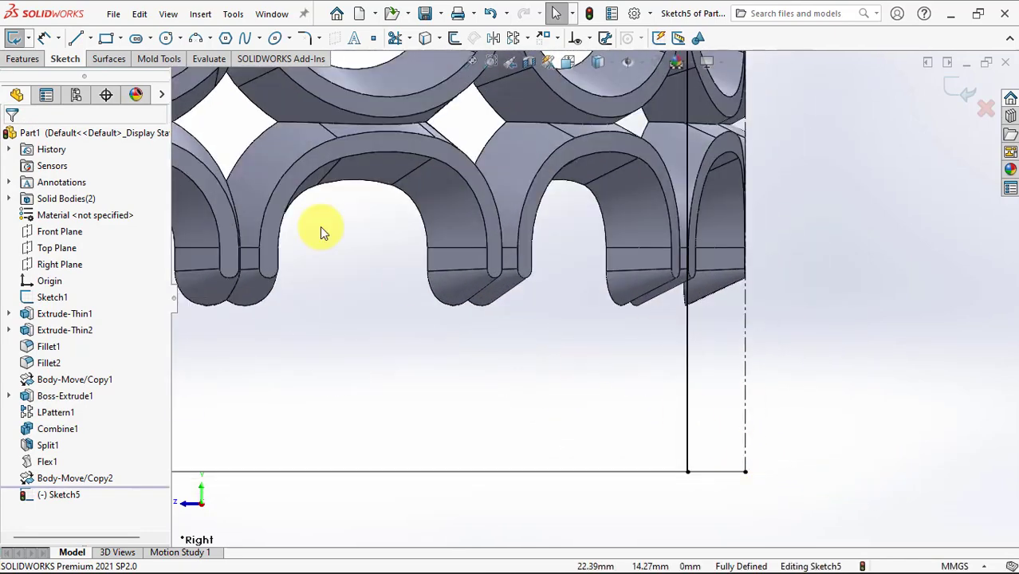
click(76, 37)
click(688, 333)
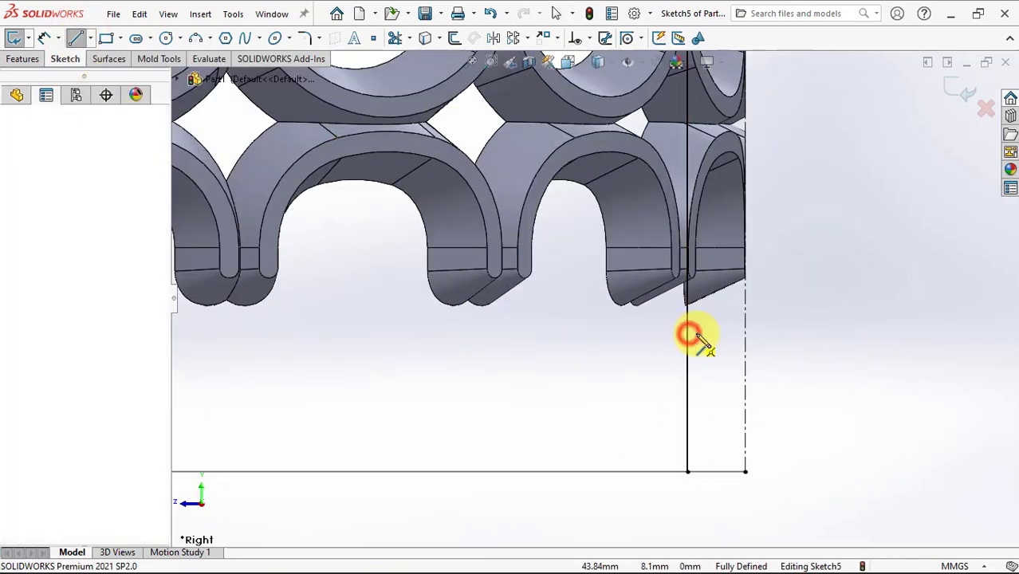
click(735, 333)
click(735, 373)
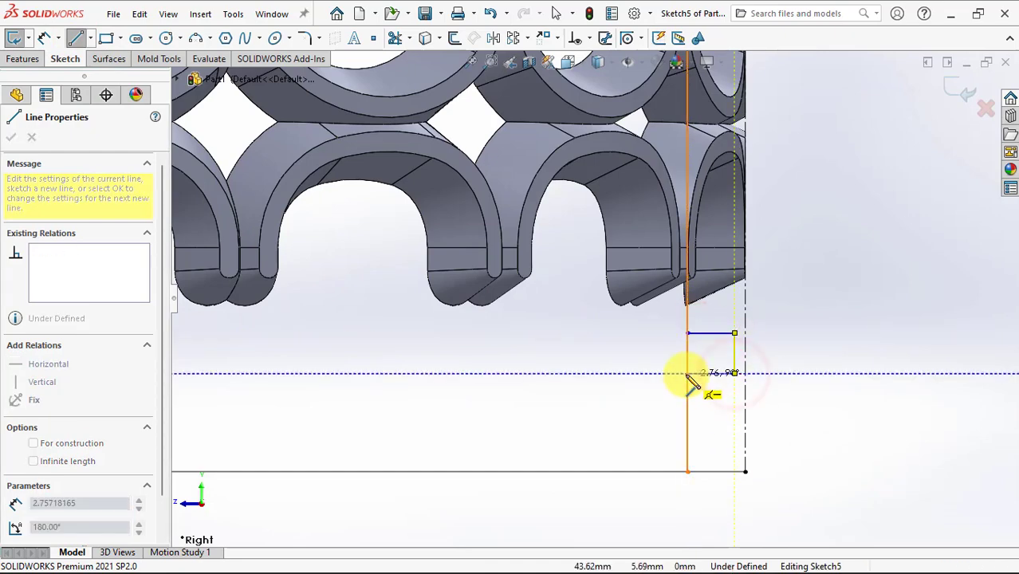
click(688, 373)
click(676, 472)
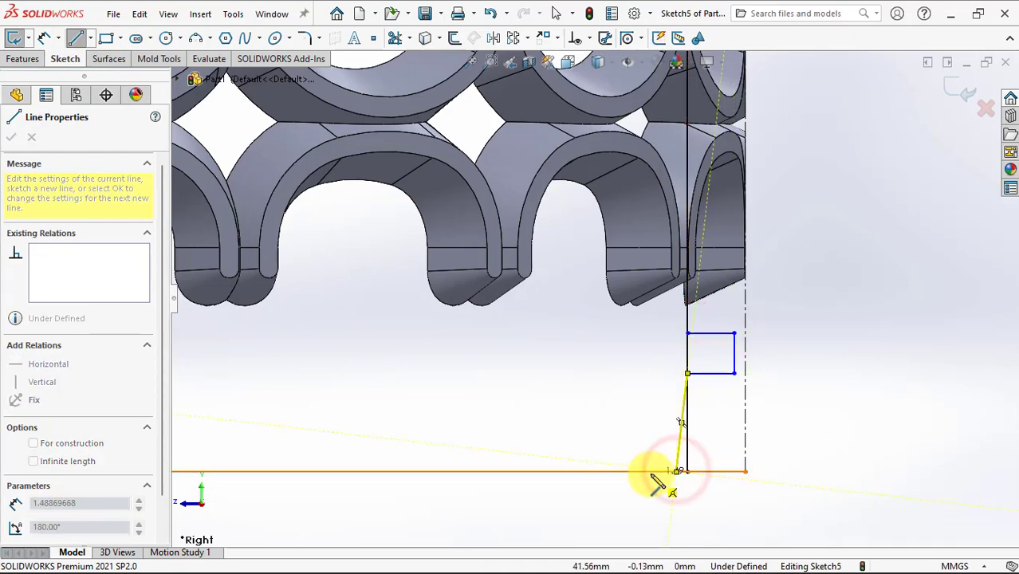
click(636, 472)
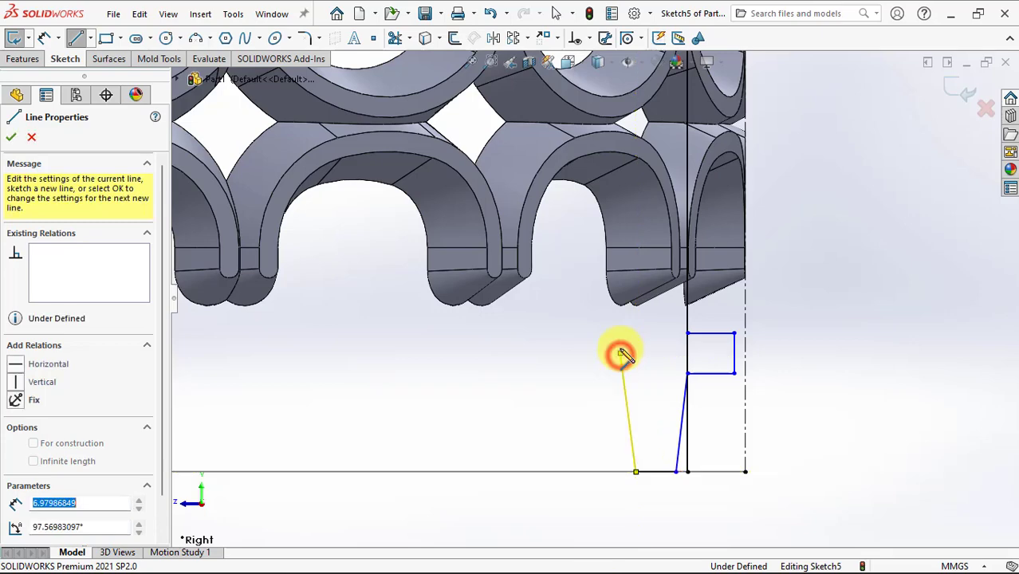
Continue the profile with the slanted outer walls and a short top cap, ending the line chain
click(620, 355)
click(620, 326)
scroll(630, 287, up, 3)
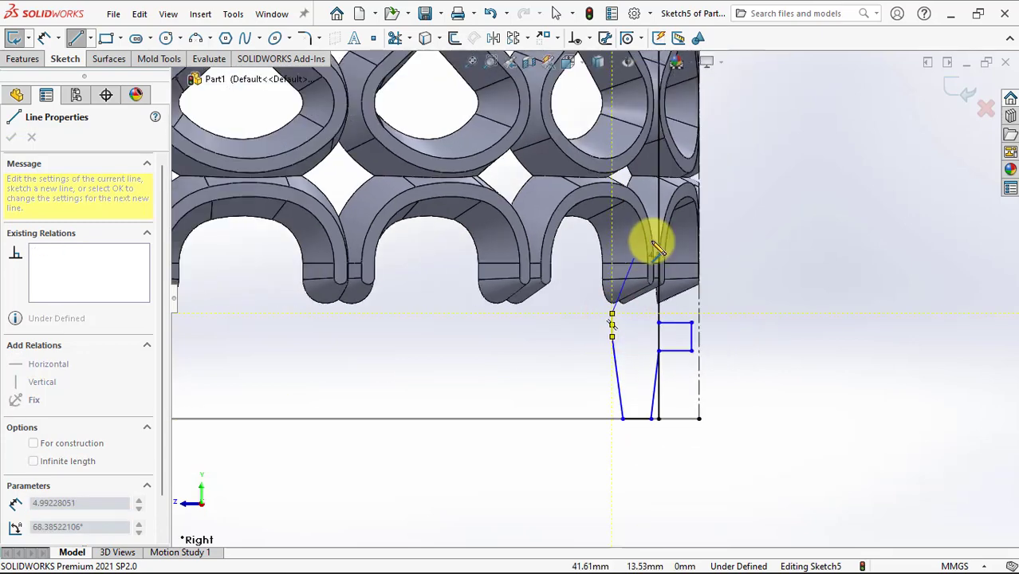
click(638, 162)
click(659, 162)
right_click(658, 163)
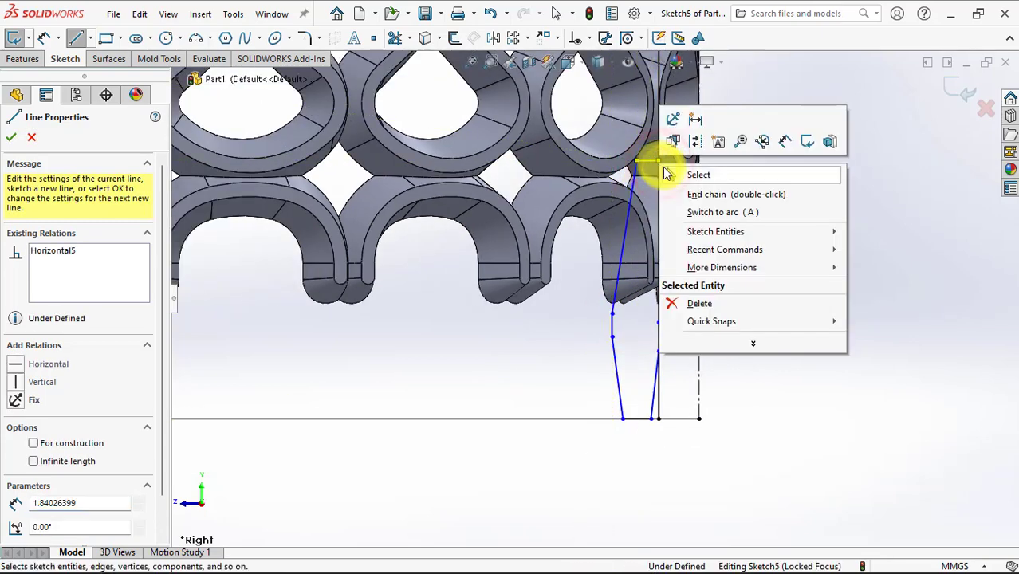
click(663, 173)
Trim away the excess sketch segment from the rim profile
click(396, 37)
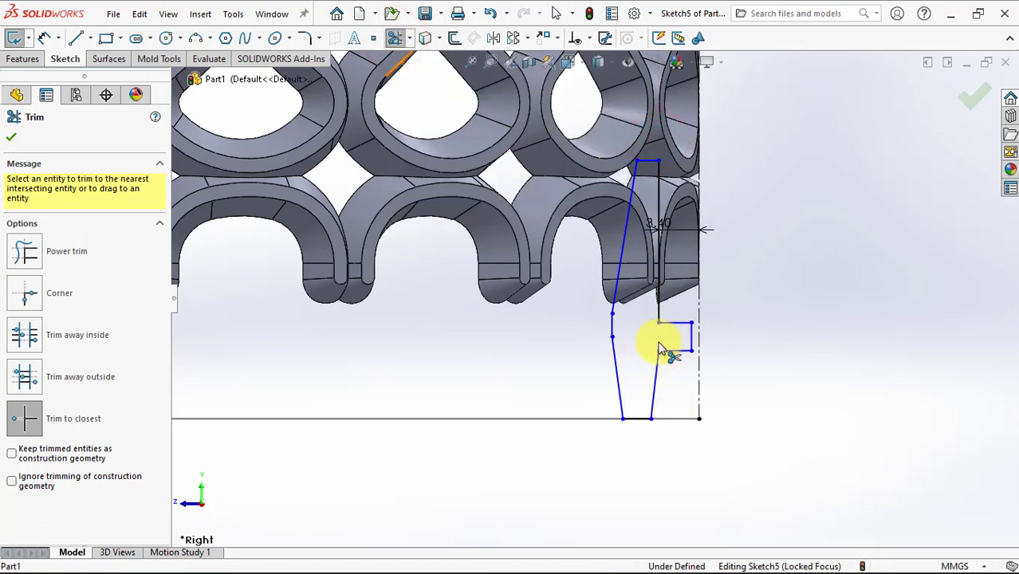
click(10, 144)
click(44, 37)
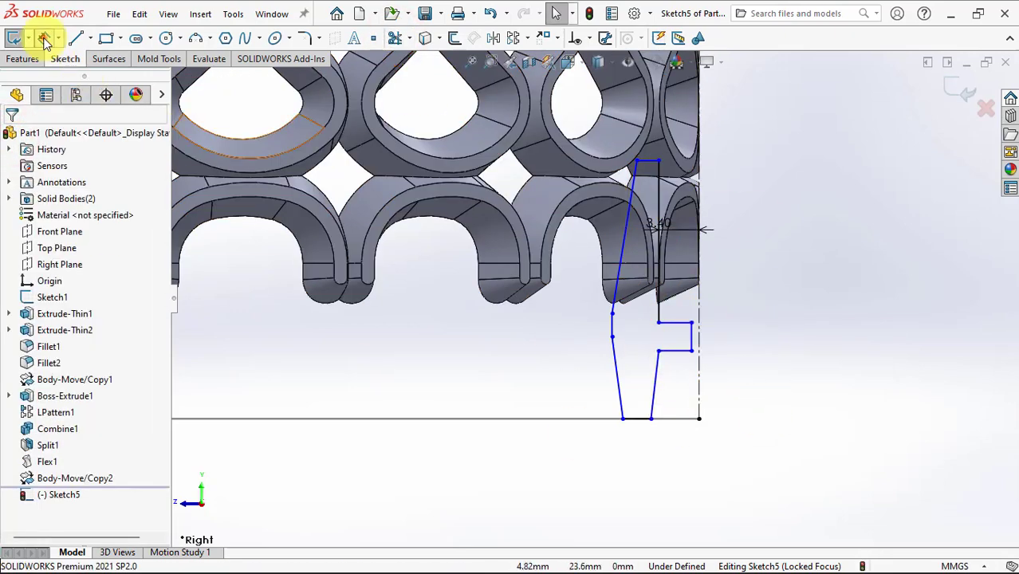
Dimension the notch at 3.00 mm height and 2.80 mm width
click(690, 338)
click(738, 340)
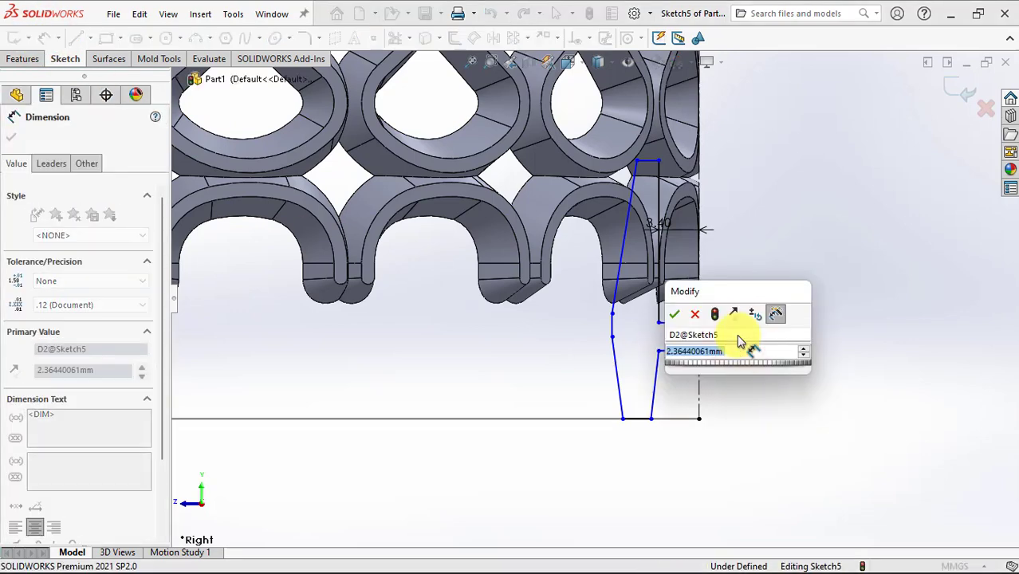
text(3)
click(675, 314)
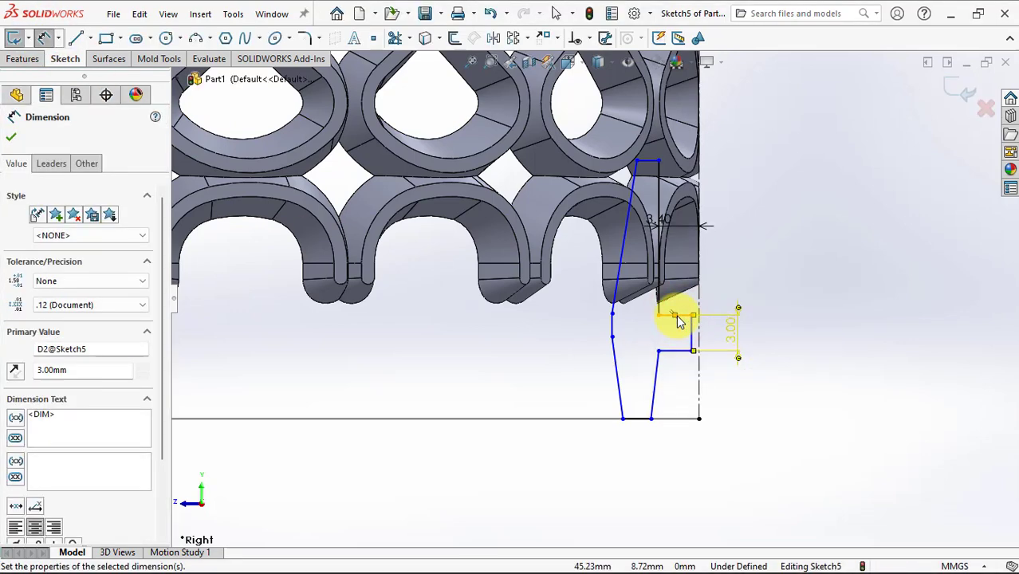
click(686, 316)
scroll(684, 318, down, 2)
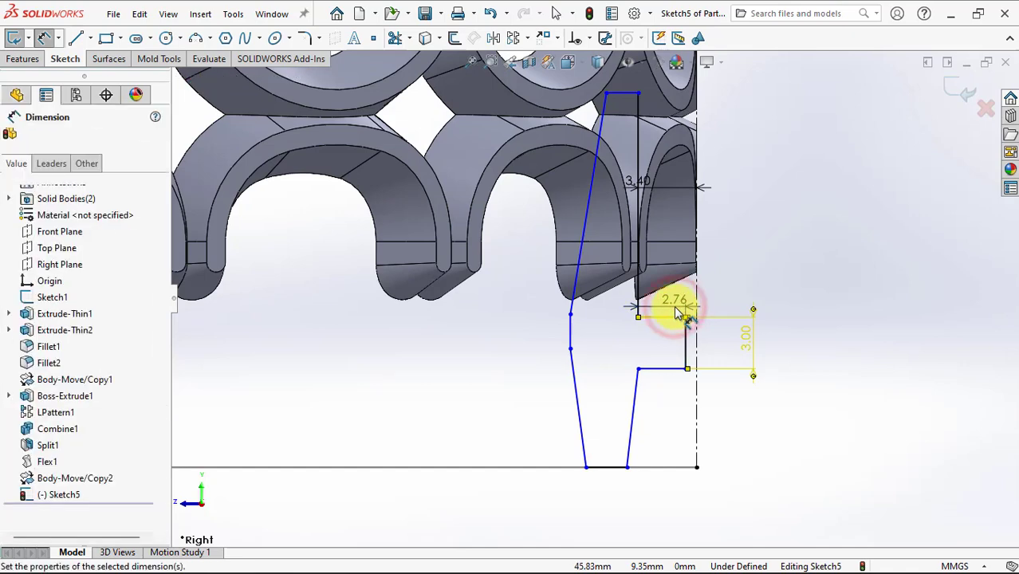
click(677, 314)
text(2.8)
click(610, 286)
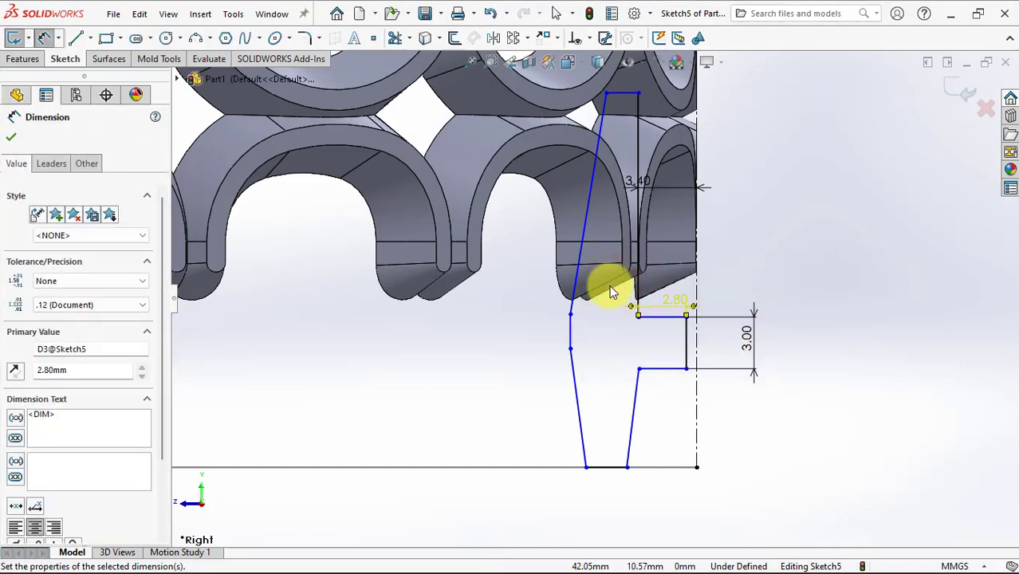
Set the step height to 5.50 mm and the base width to 2.00 mm
click(662, 369)
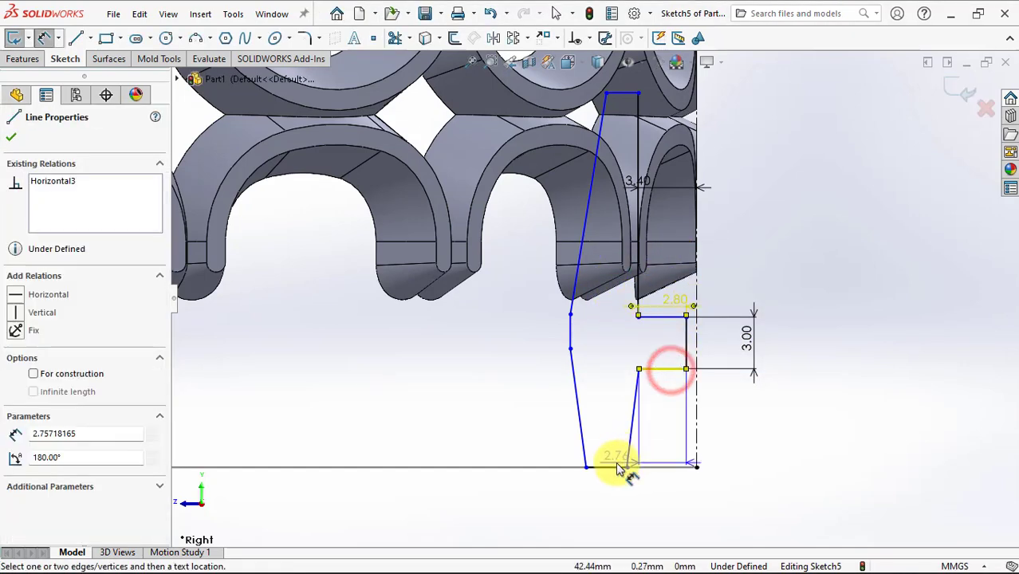
click(604, 467)
click(755, 425)
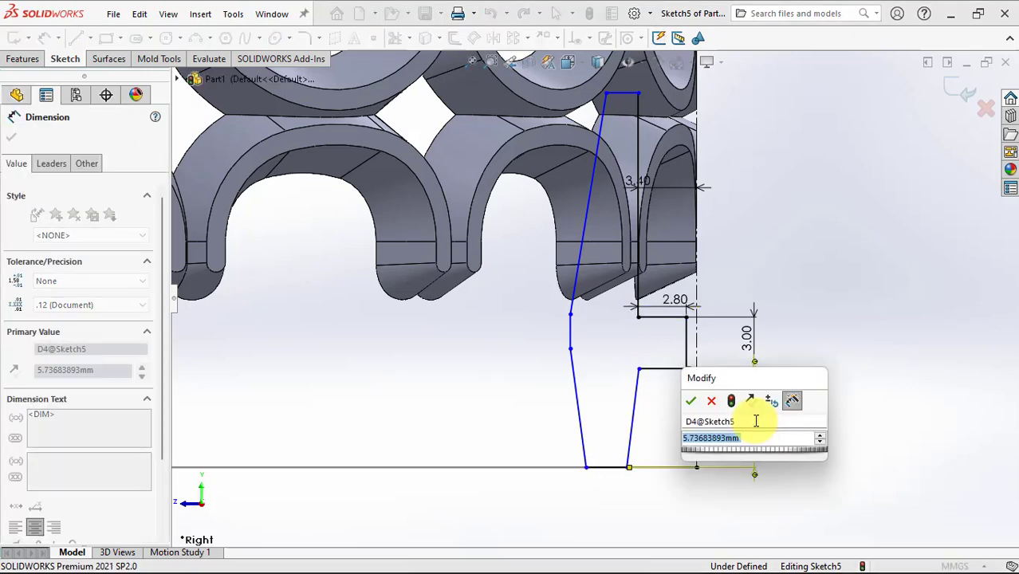
text(5.74)
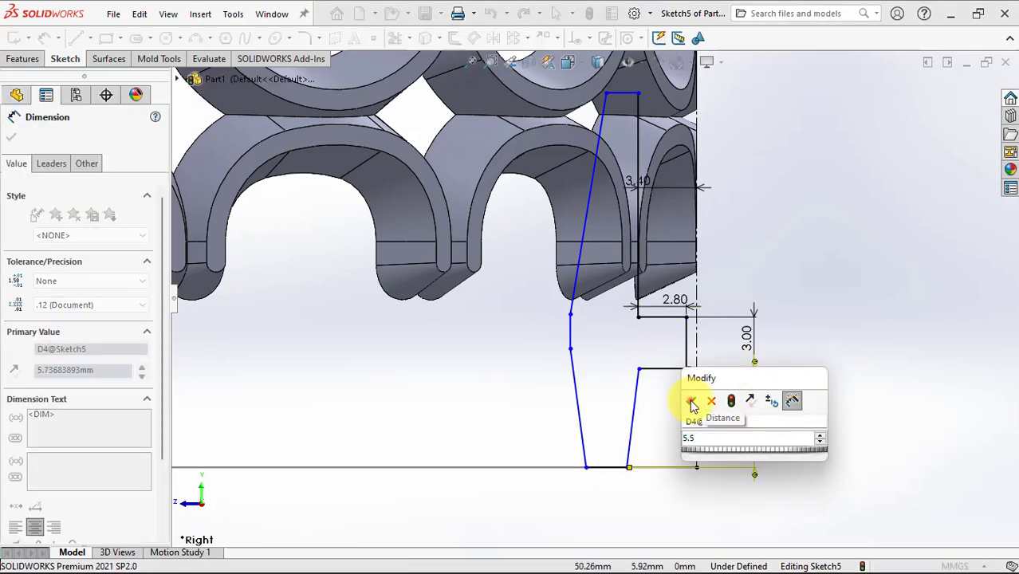
click(690, 400)
click(628, 469)
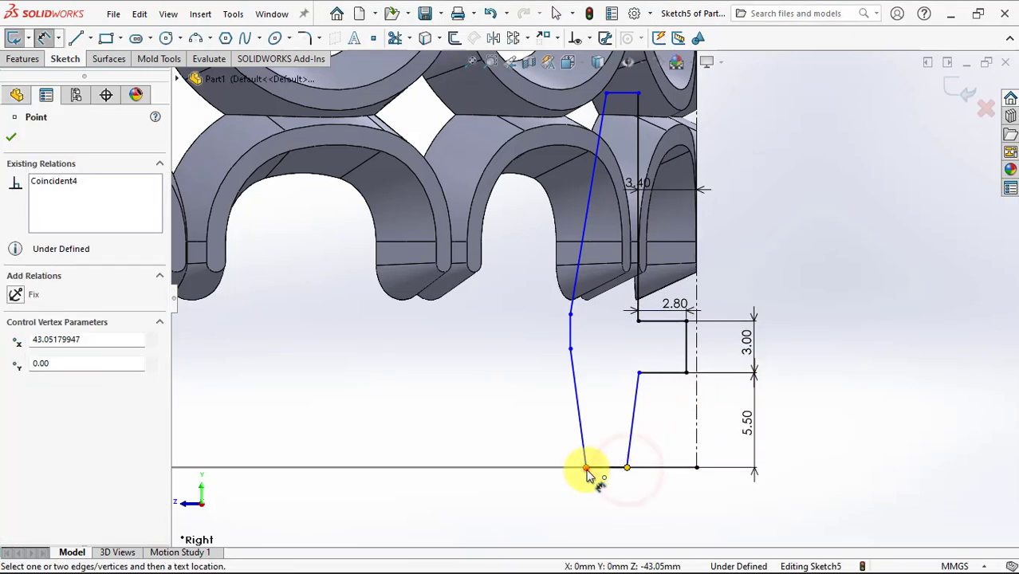
click(587, 468)
click(603, 496)
click(542, 482)
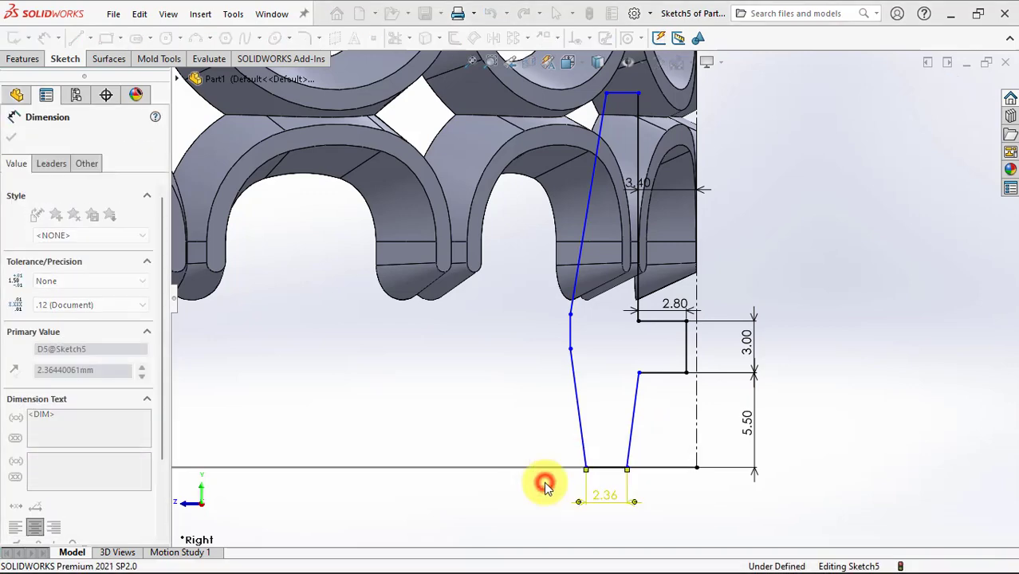
Set the short outer segment to 1.00 mm and the inner wall angle to 2°
click(572, 343)
click(536, 332)
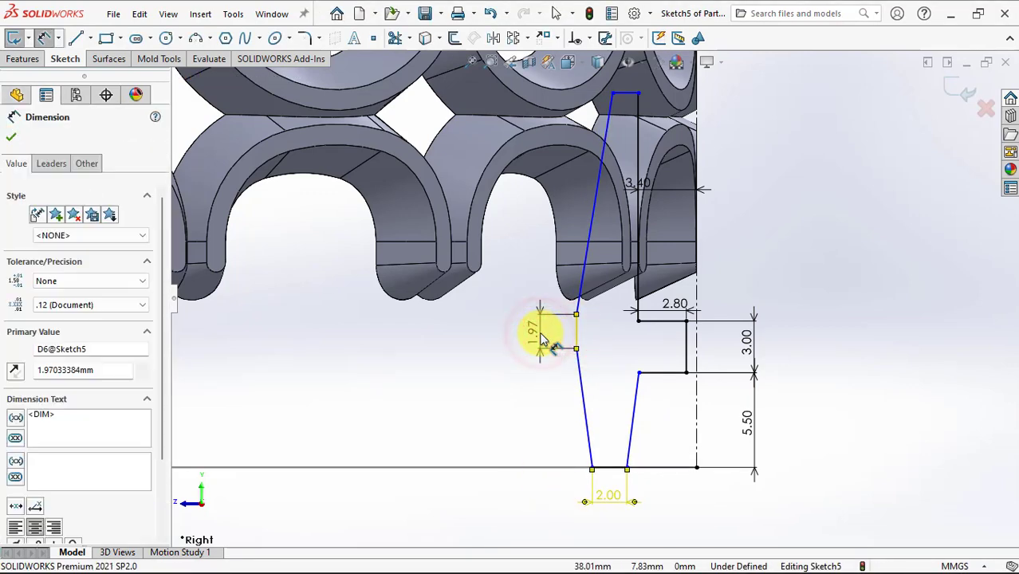
click(474, 311)
text(1)
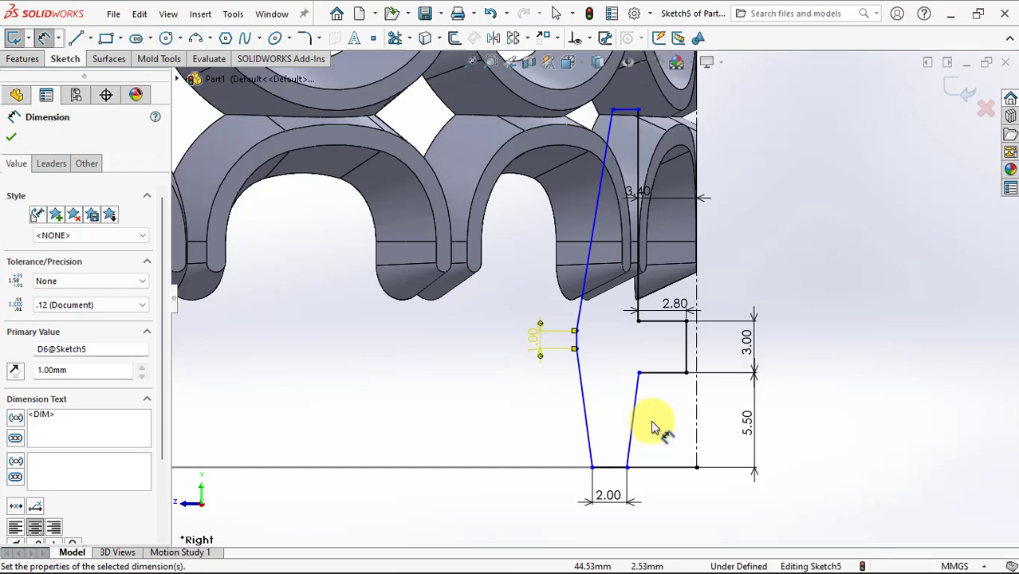
click(636, 399)
click(698, 420)
click(662, 432)
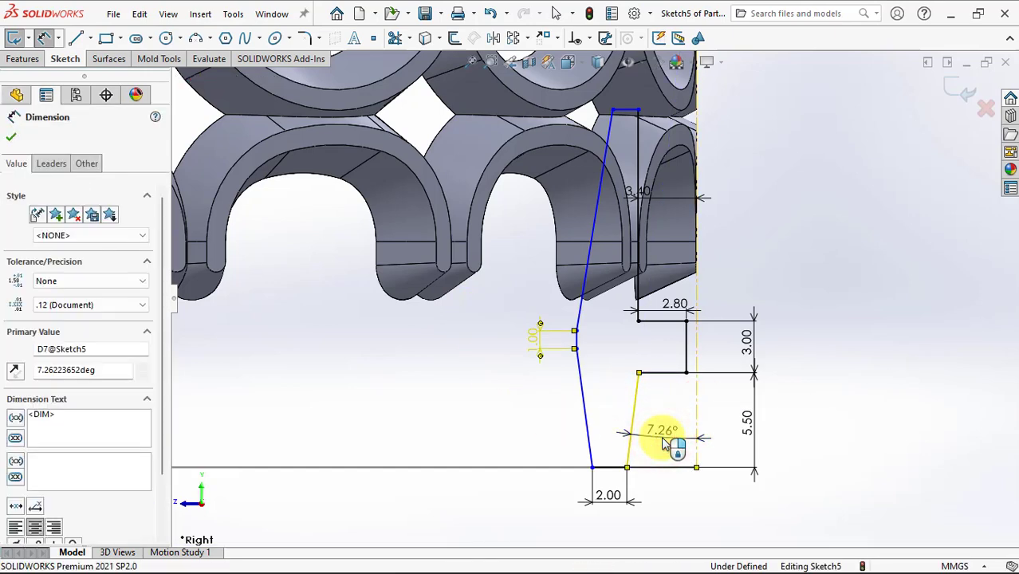
text(2)
click(598, 417)
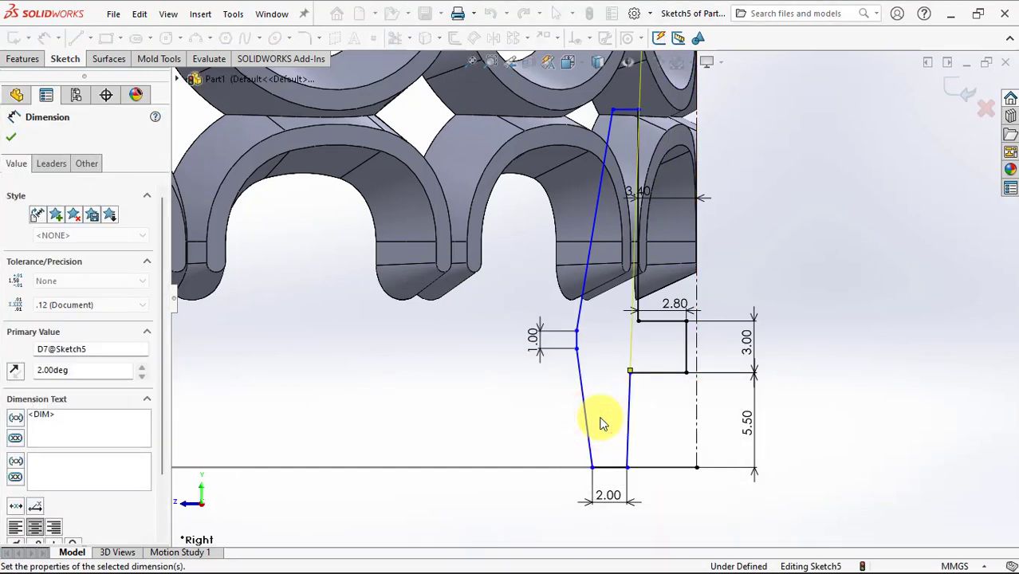
Set the outer wall angle to 2° and the upper slanted wall angle to 10°
click(592, 438)
click(631, 444)
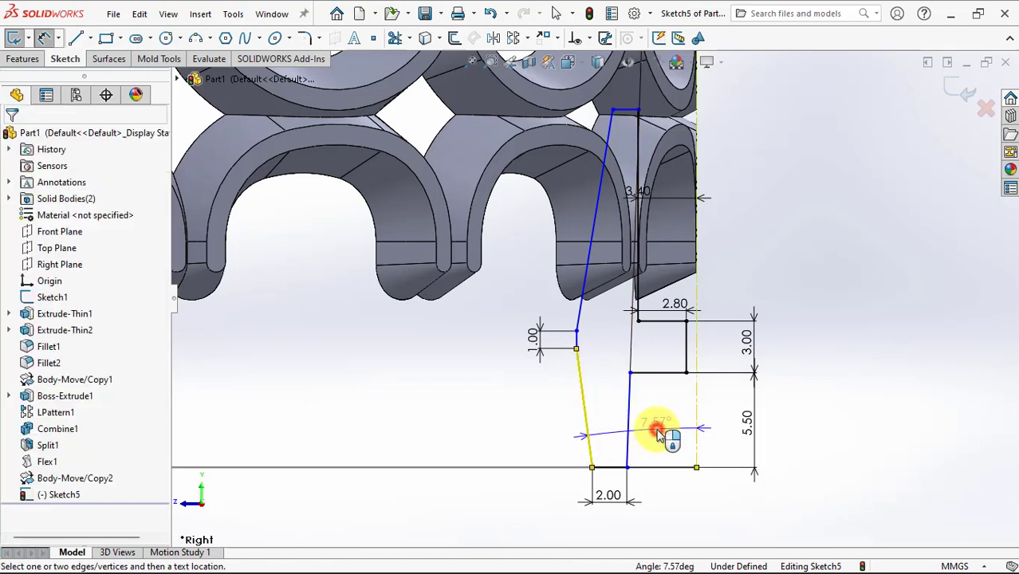
click(655, 432)
text(2)
click(593, 409)
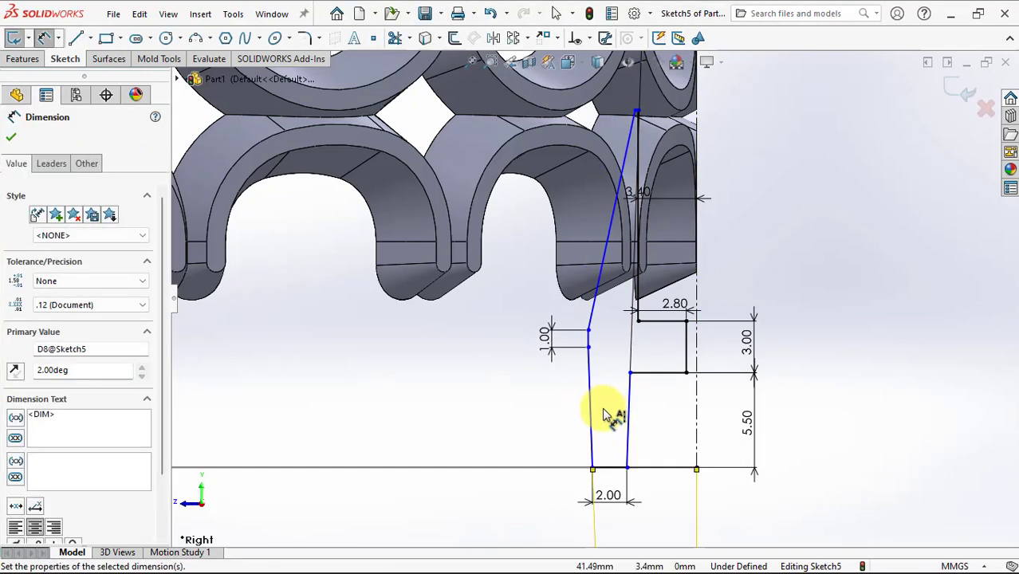
click(594, 311)
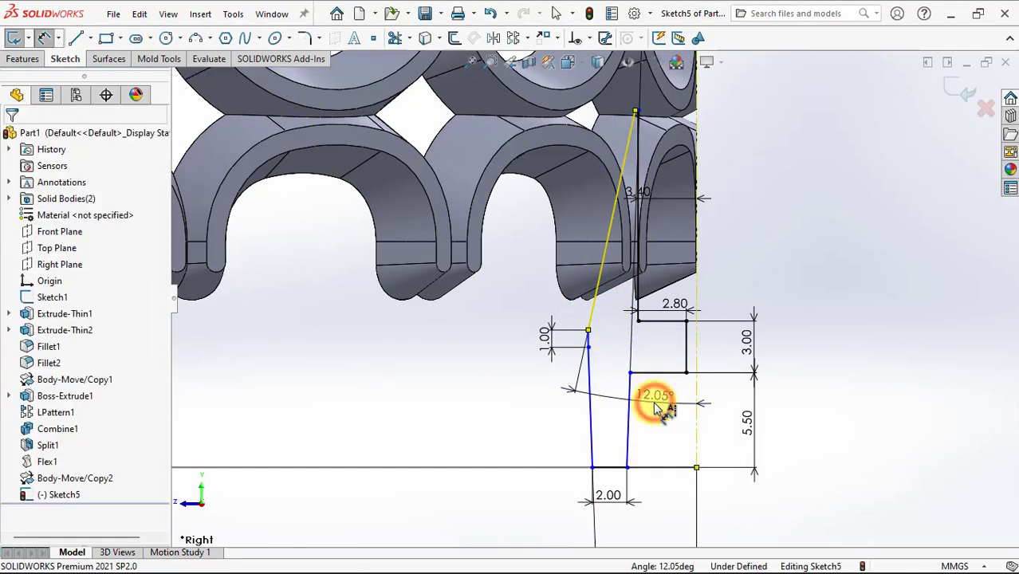
click(658, 399)
text(10)
click(589, 387)
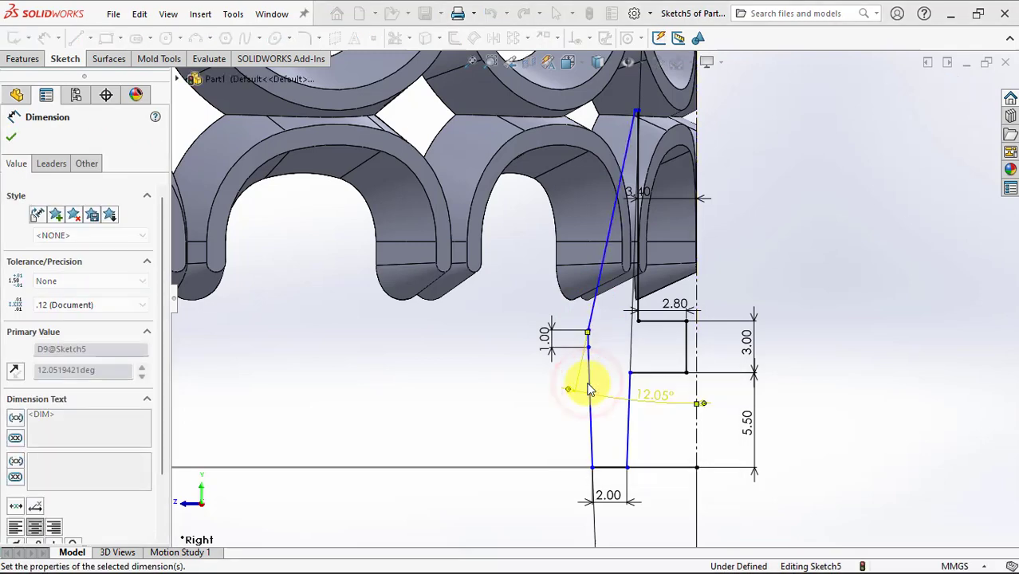
Dimension the profile height at 7.00 mm and the ledge width at 3.80 mm
click(638, 109)
click(670, 322)
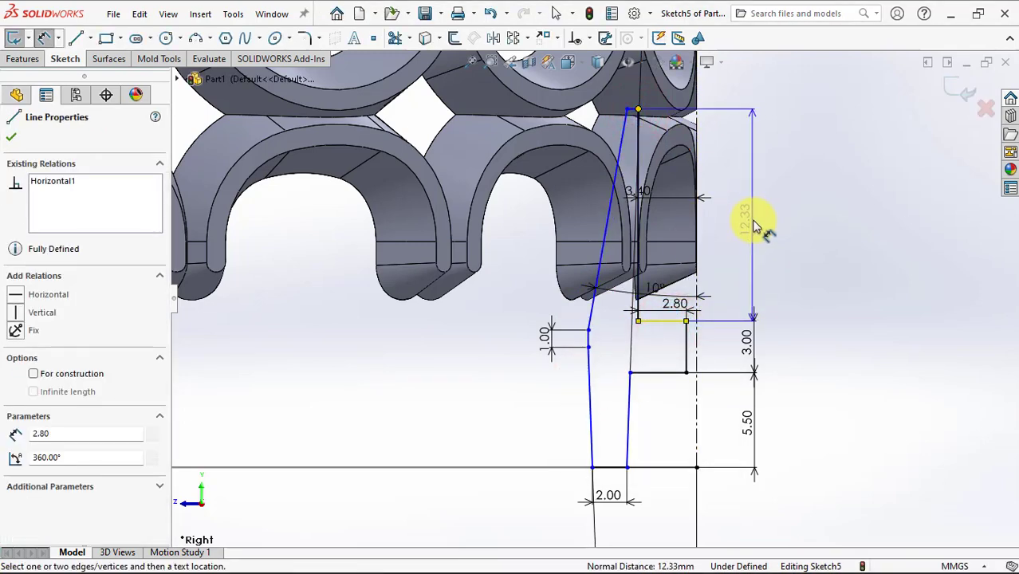
click(751, 221)
text(7)
click(692, 200)
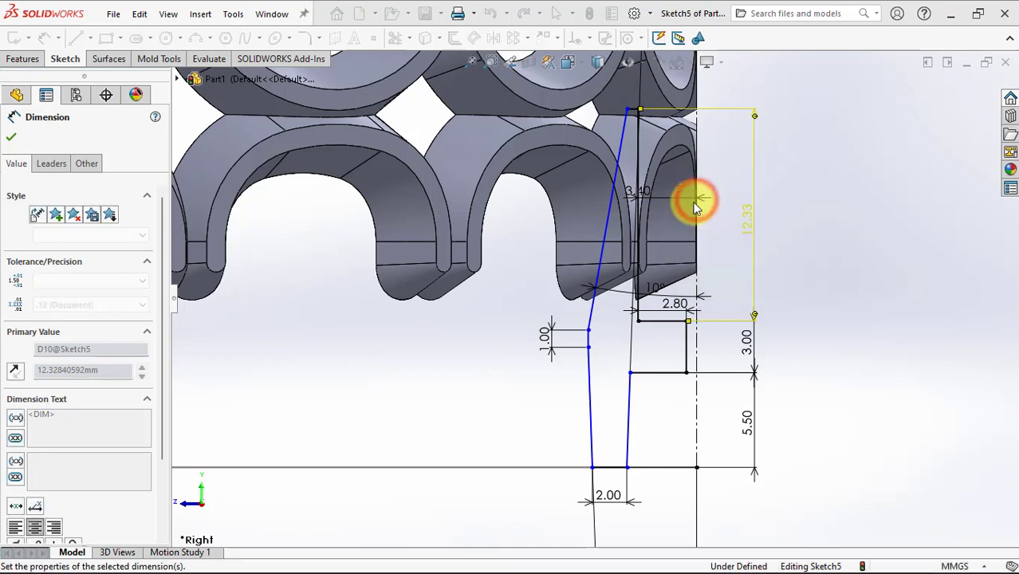
click(676, 371)
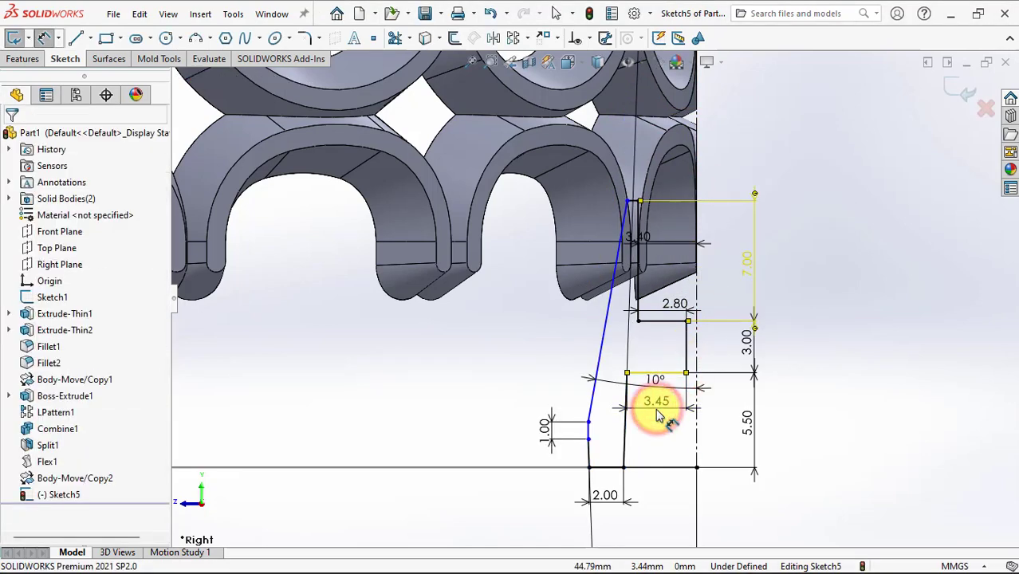
click(658, 411)
text(3.8)
click(591, 388)
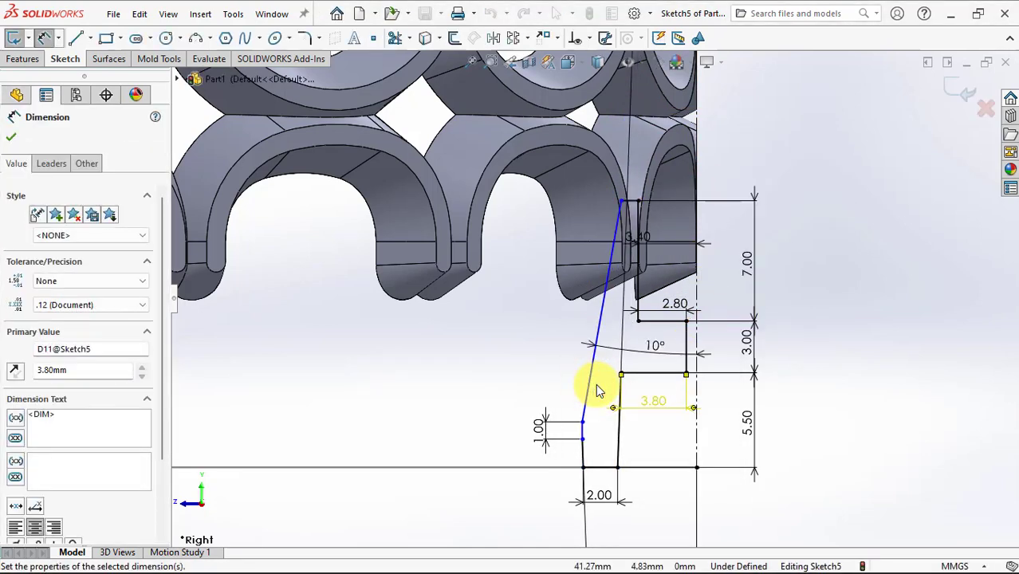
Add the 6.50 mm lower height dimension, leaving the sketch fully defined
click(584, 439)
click(598, 468)
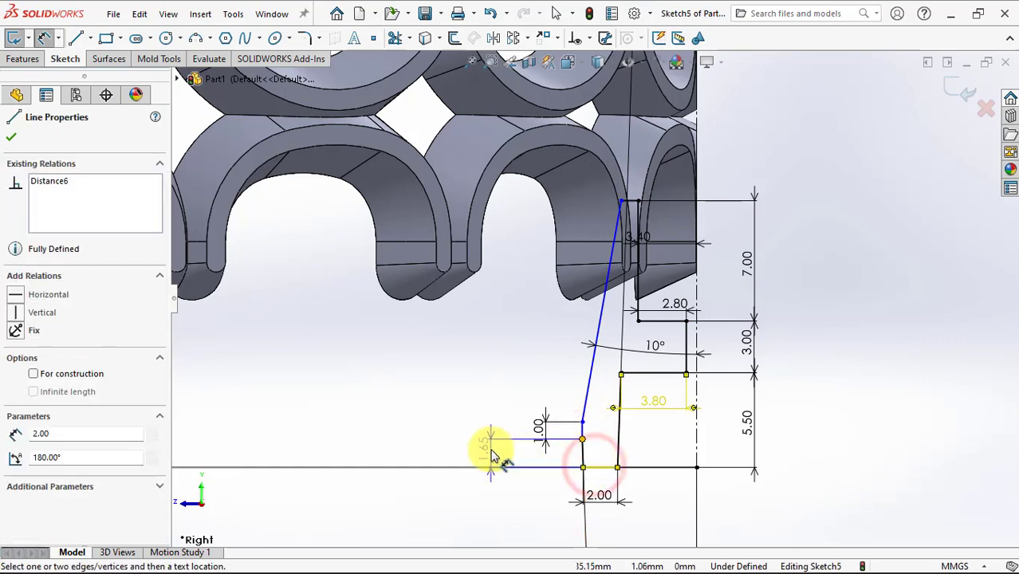
click(512, 460)
text(6.5)
key(Return)
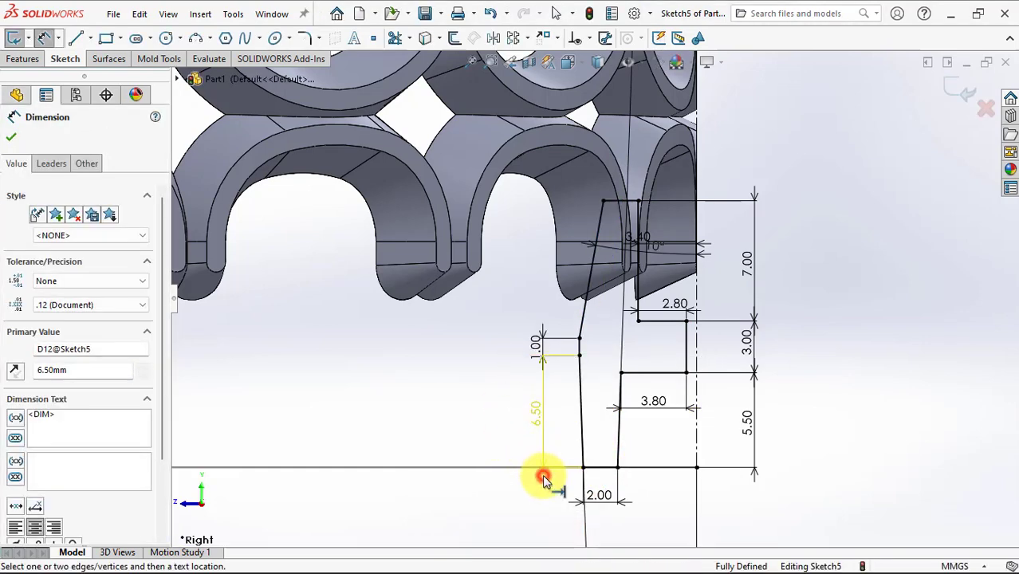
click(494, 437)
Orbit to view the rim profile in 3D beside the basket and check its 2° draft dimension
scroll(503, 438, up, 5)
scroll(505, 440, up, 5)
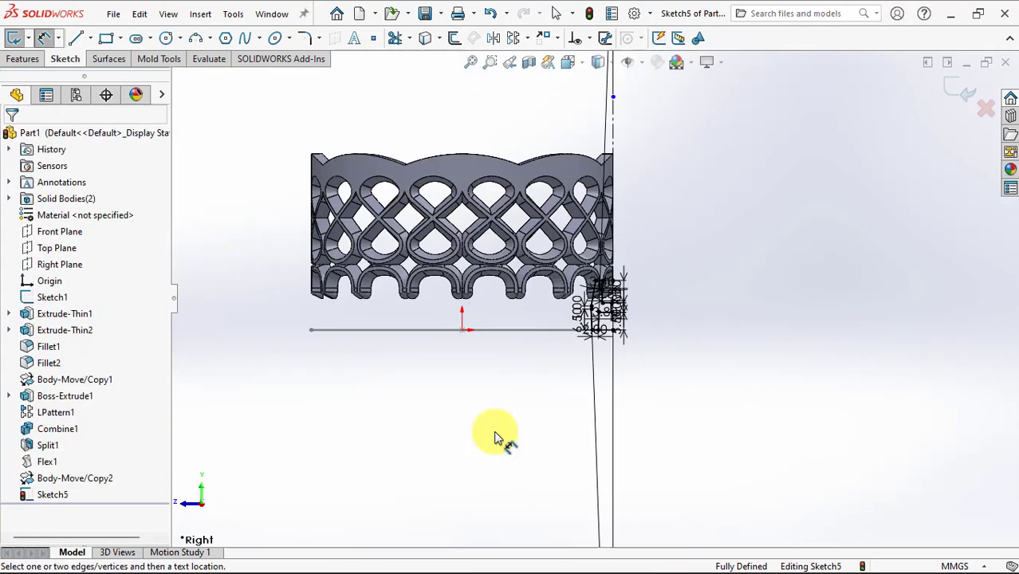
mouse_move(547, 399)
middle_down()
mouse_move(499, 424)
mouse_move(578, 429)
middle_up()
scroll(502, 429, up, 3)
click(606, 393)
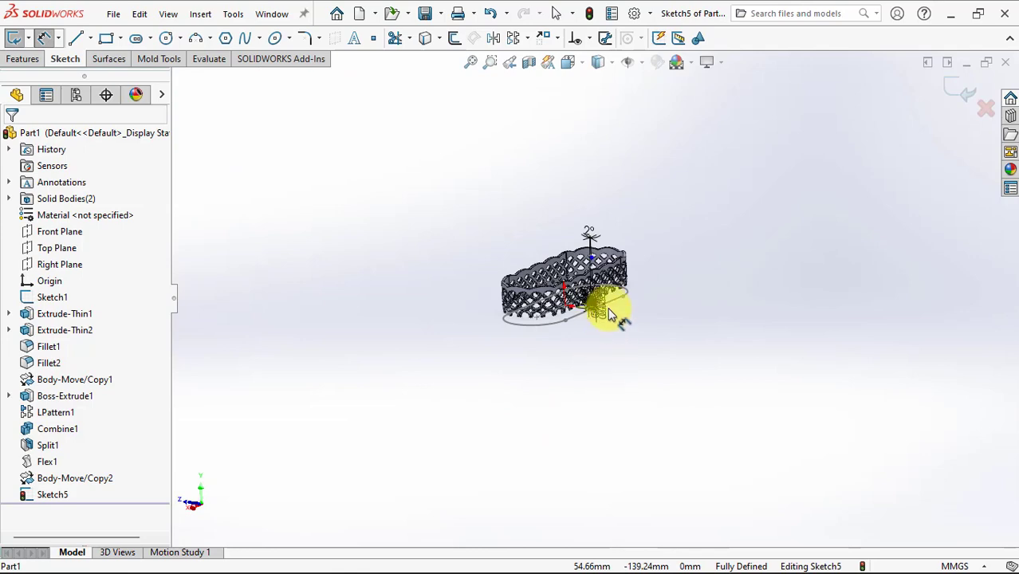
click(592, 230)
middle_drag(598, 326, 570, 286)
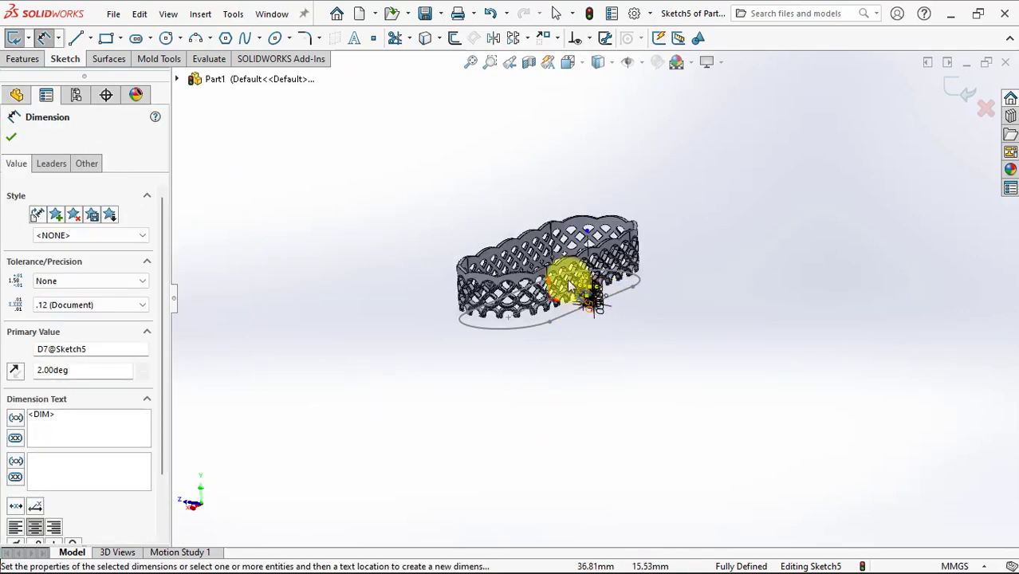
scroll(569, 285, down, 8)
click(12, 138)
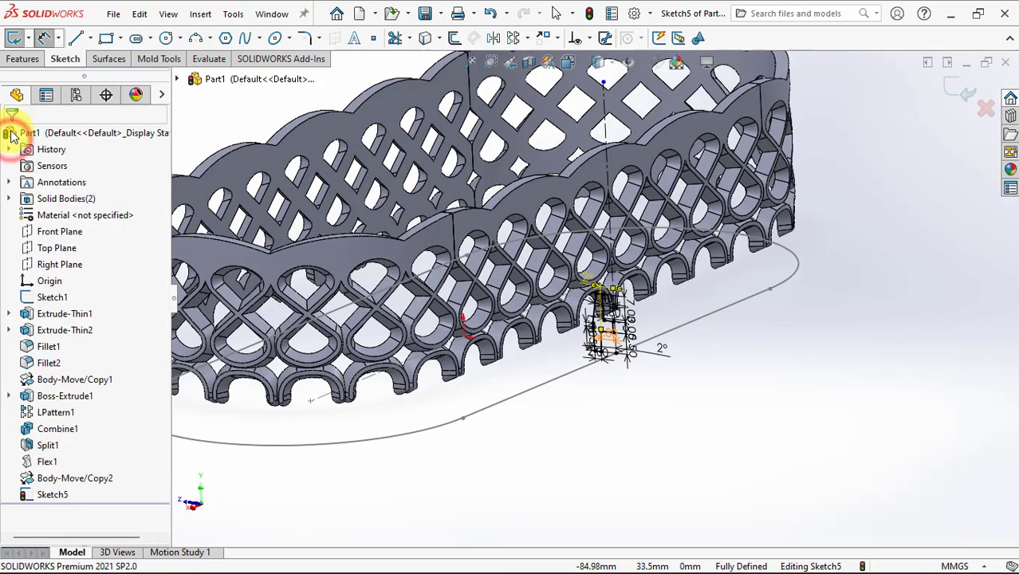
click(24, 58)
Sweep the Sketch5 rim profile along the Sketch1 oval base outline to create Sweep1
click(48, 38)
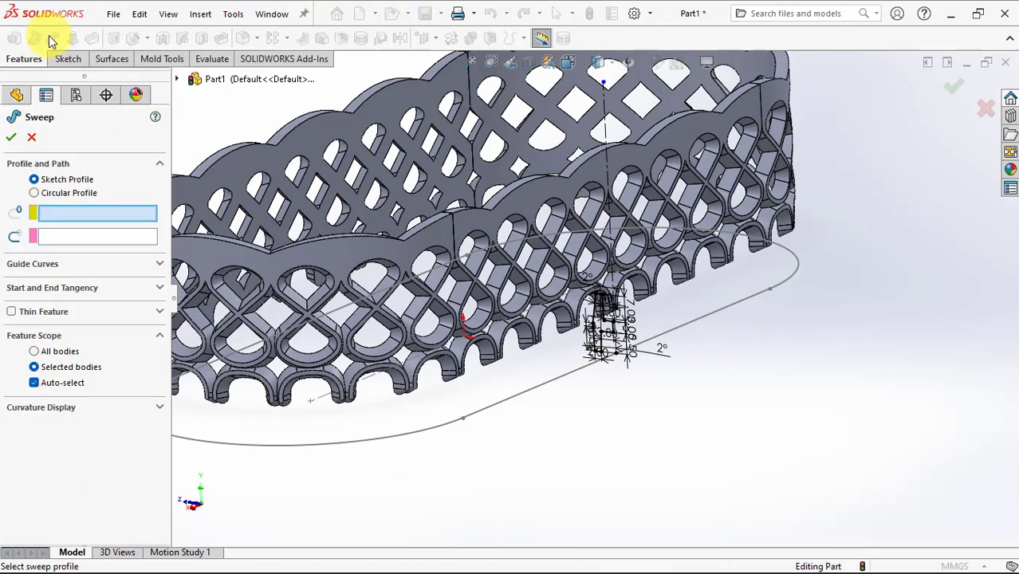
scroll(621, 313, down, 5)
click(552, 410)
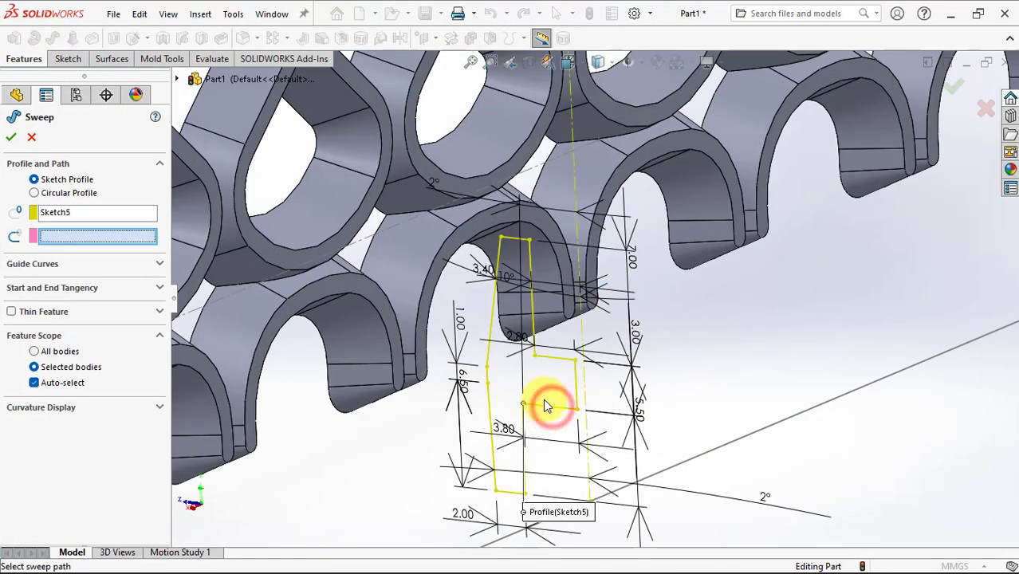
scroll(549, 402, up, 4)
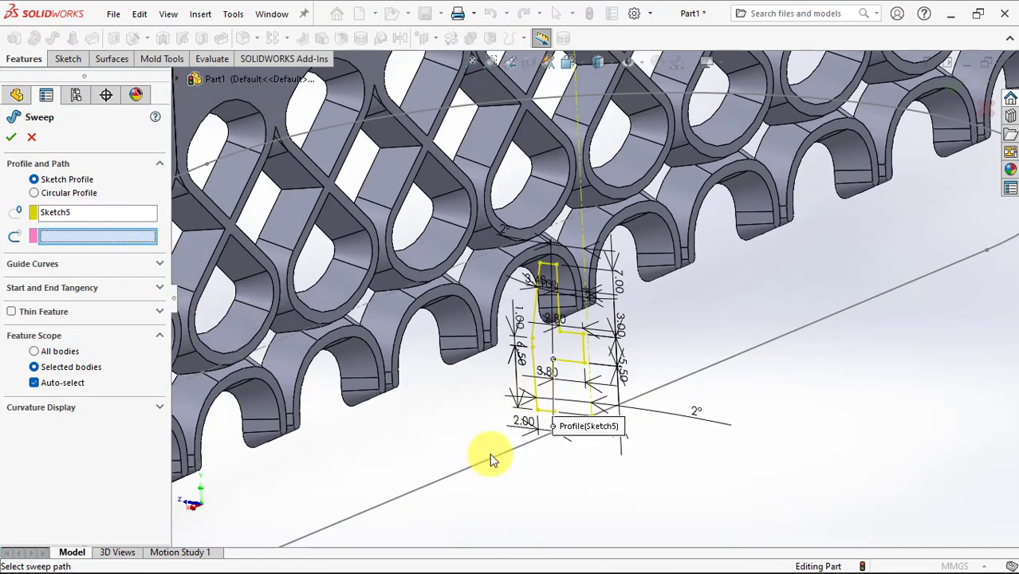
scroll(490, 453, up, 3)
click(539, 387)
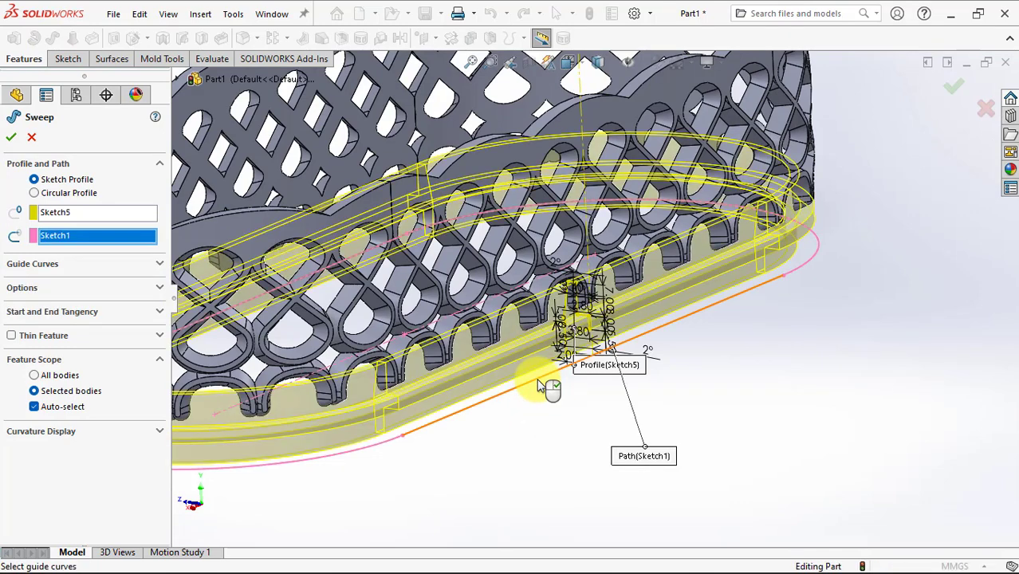
click(10, 135)
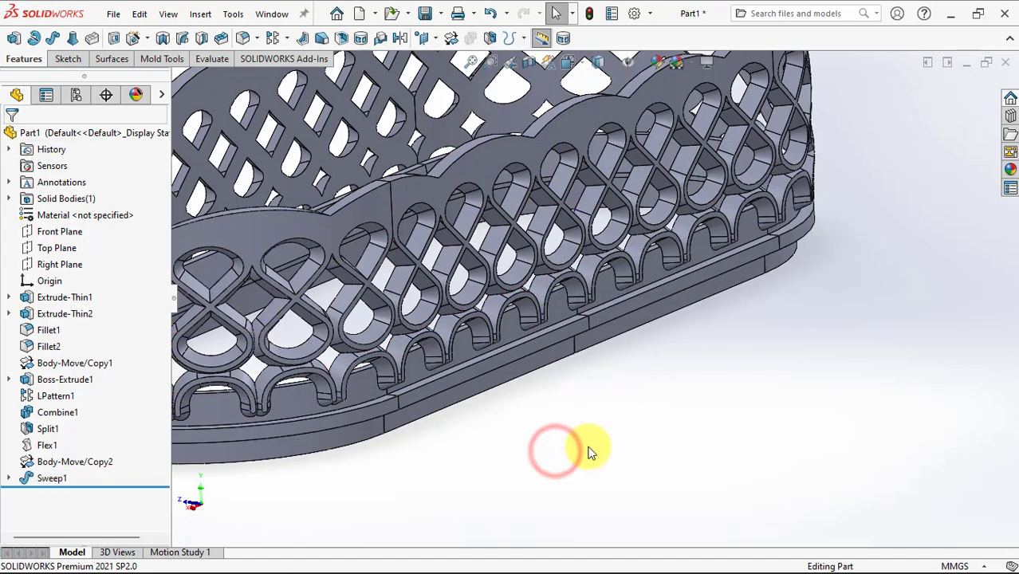
Create a planar floor surface bounded by the loop of inner rim edges (549.15 mm)
middle_click(558, 449)
middle_drag(519, 272, 483, 214)
scroll(483, 214, down, 3)
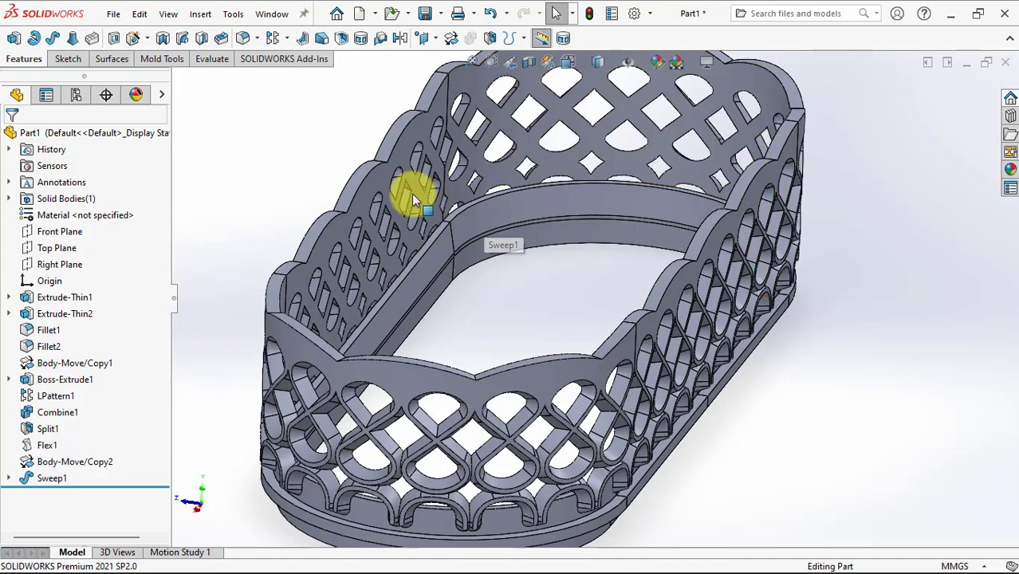
click(109, 62)
click(156, 36)
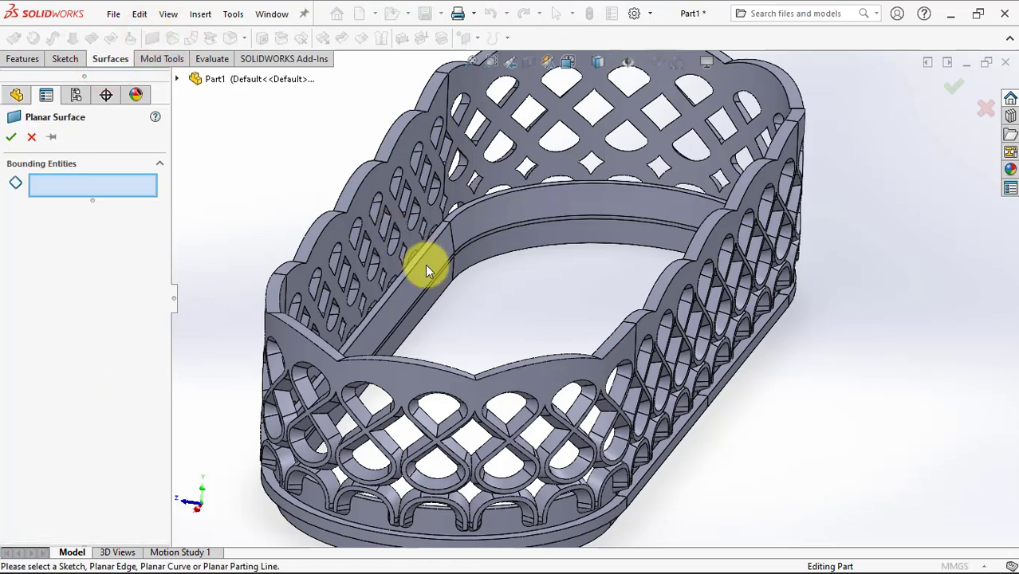
scroll(432, 282, down, 3)
right_click(507, 263)
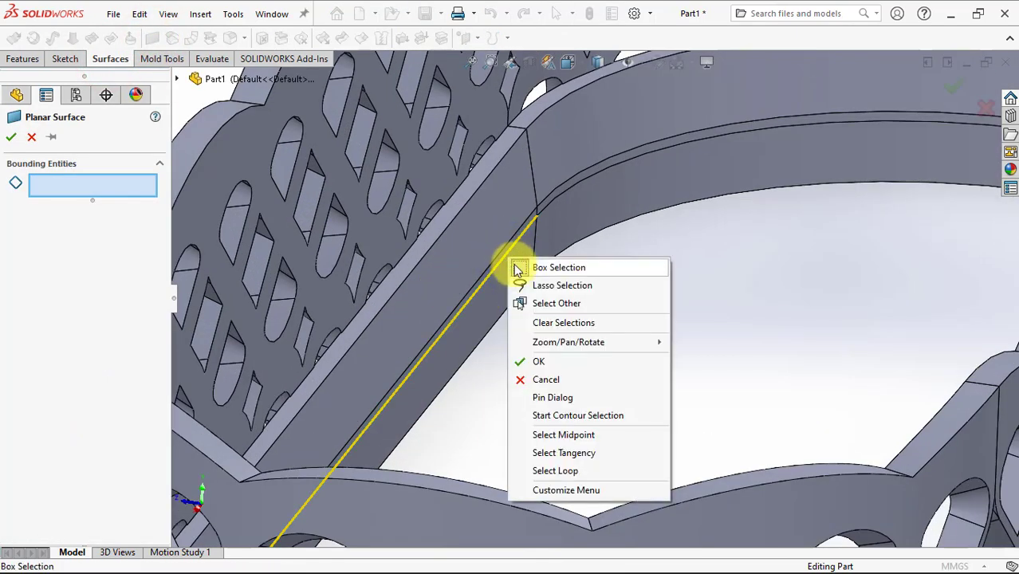
click(571, 452)
scroll(580, 374, up, 3)
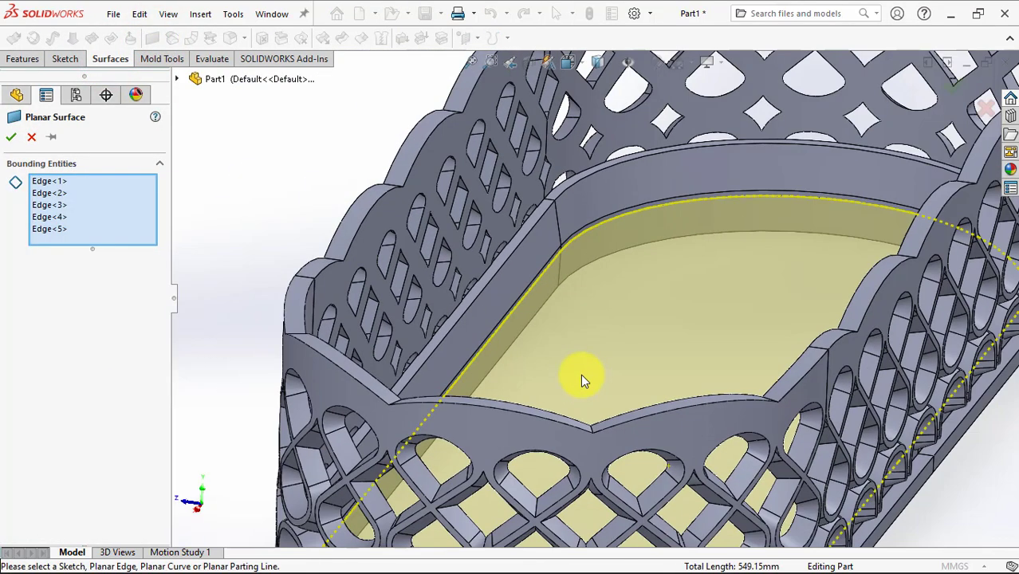
scroll(580, 374, up, 3)
scroll(580, 373, up, 3)
mouse_move(583, 348)
middle_down()
mouse_move(564, 490)
mouse_move(568, 436)
mouse_move(580, 472)
mouse_move(589, 326)
middle_up()
click(12, 137)
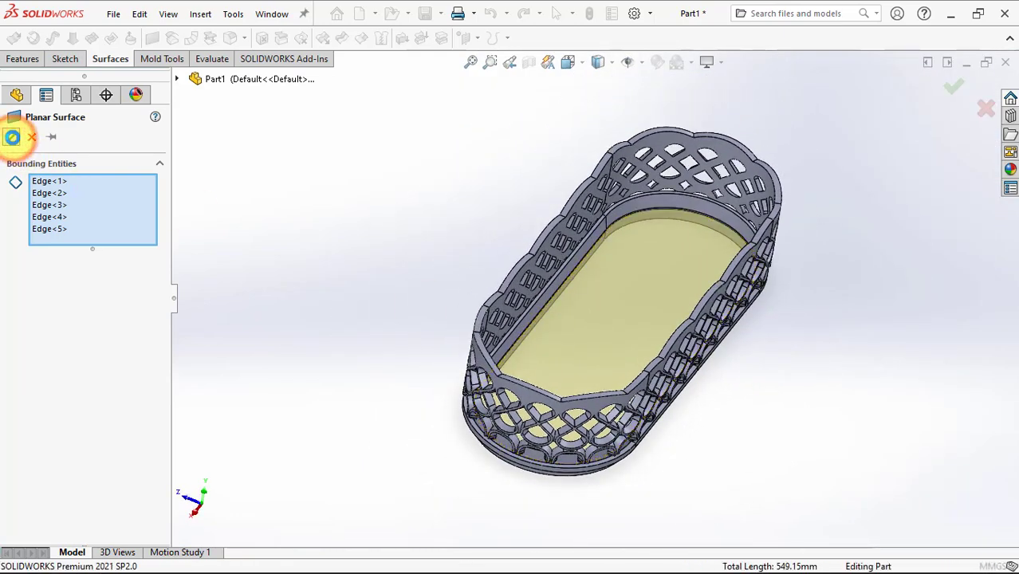
Thicken Surface-Plane1 toward one side into a 1.00 mm solid floor
click(402, 39)
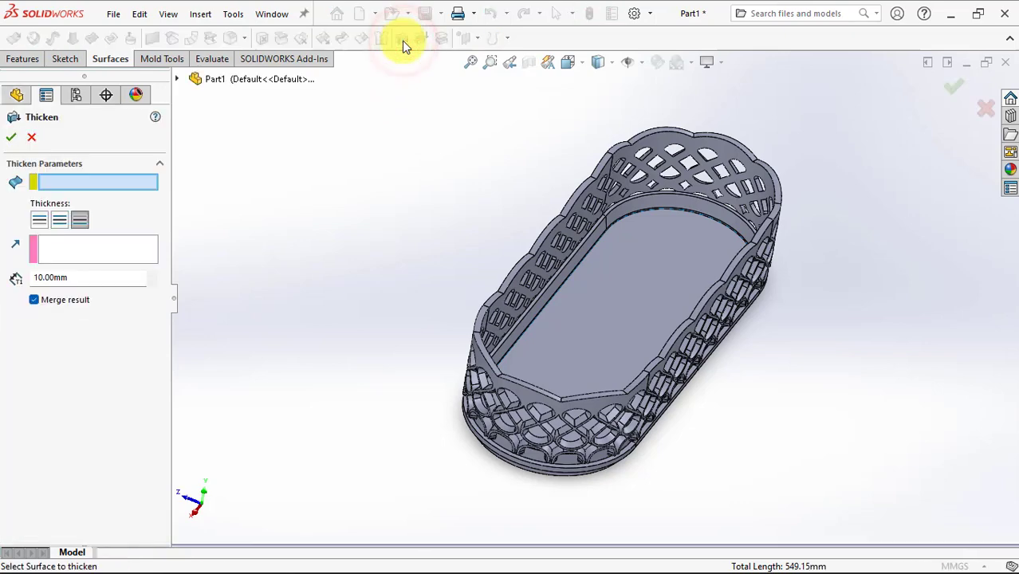
click(608, 292)
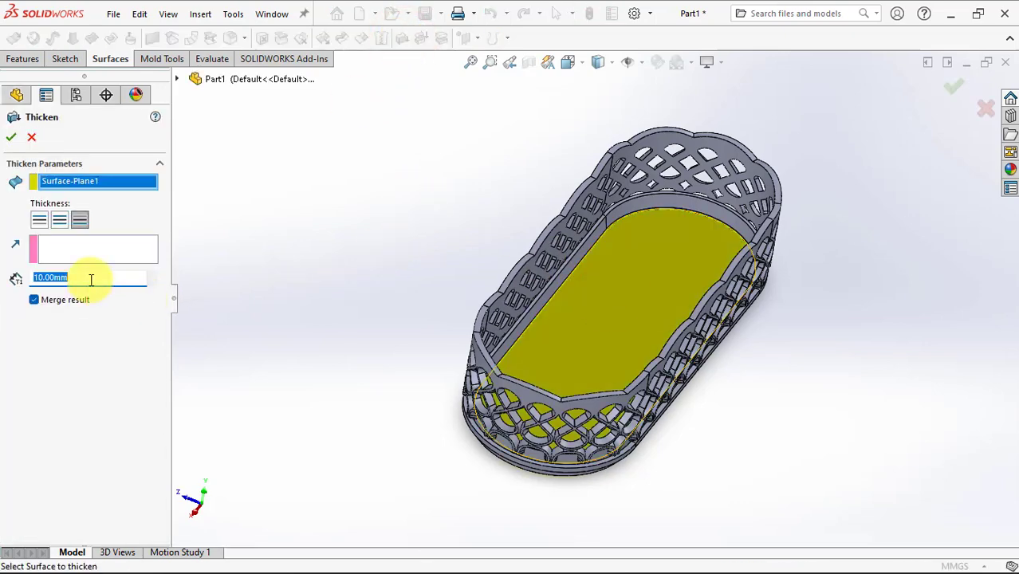
click(89, 278)
text(1)
scroll(652, 245, down, 2)
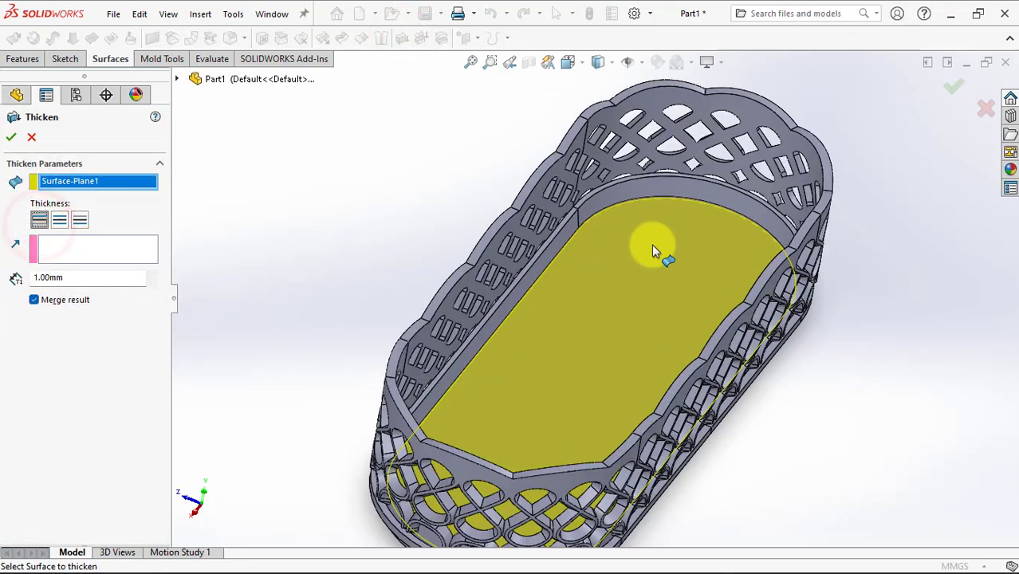
scroll(528, 205, down, 5)
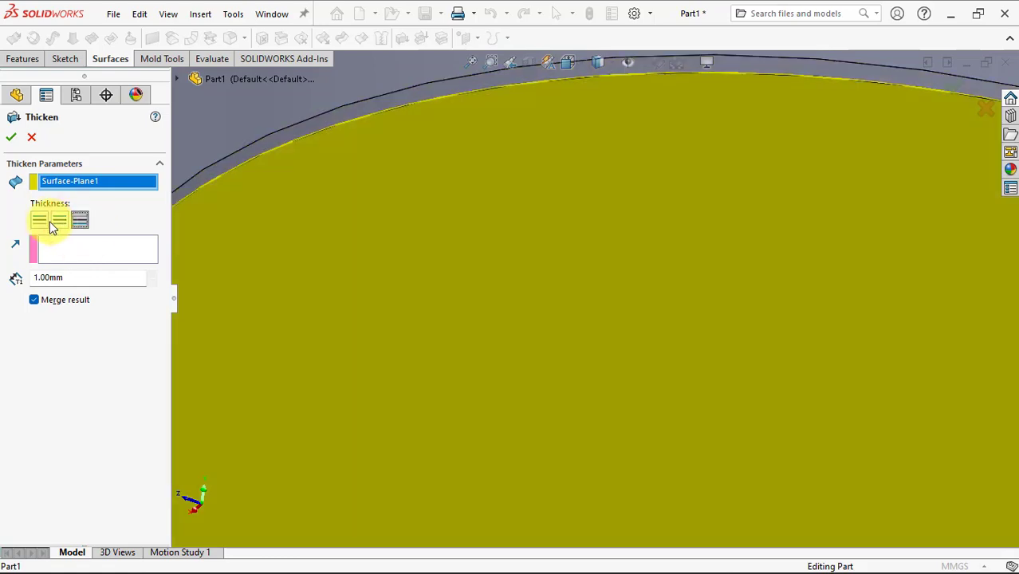
click(46, 219)
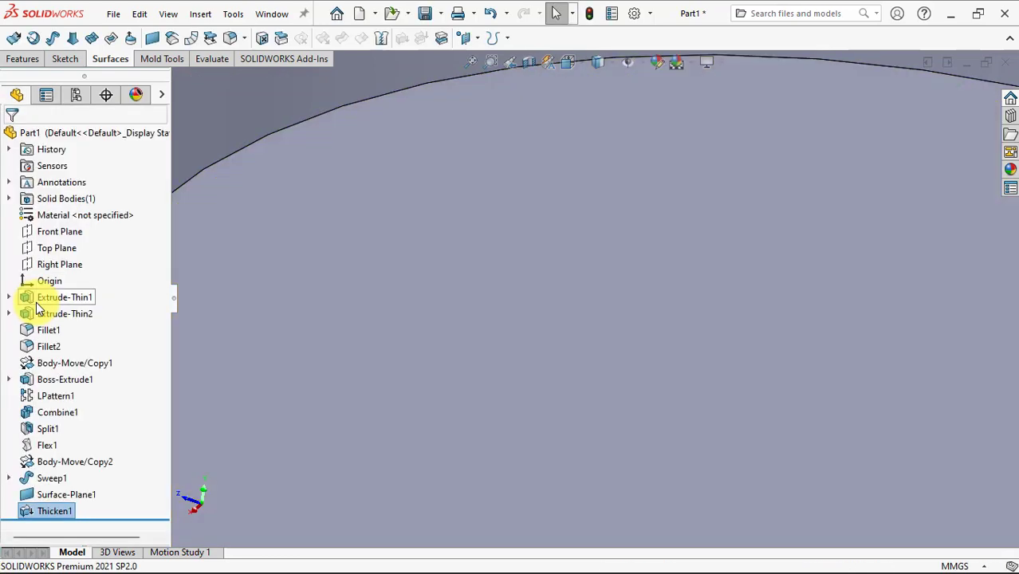
scroll(581, 264, up, 3)
scroll(581, 264, up, 4)
mouse_move(331, 325)
middle_down()
mouse_move(319, 300)
mouse_move(548, 506)
middle_up()
scroll(548, 506, down, 2)
scroll(572, 475, down, 2)
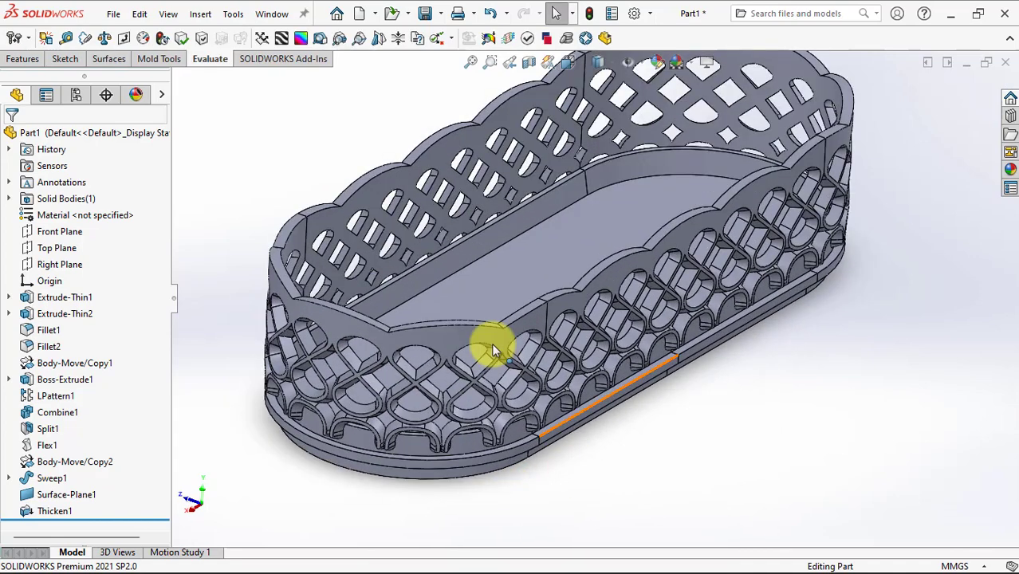
click(24, 59)
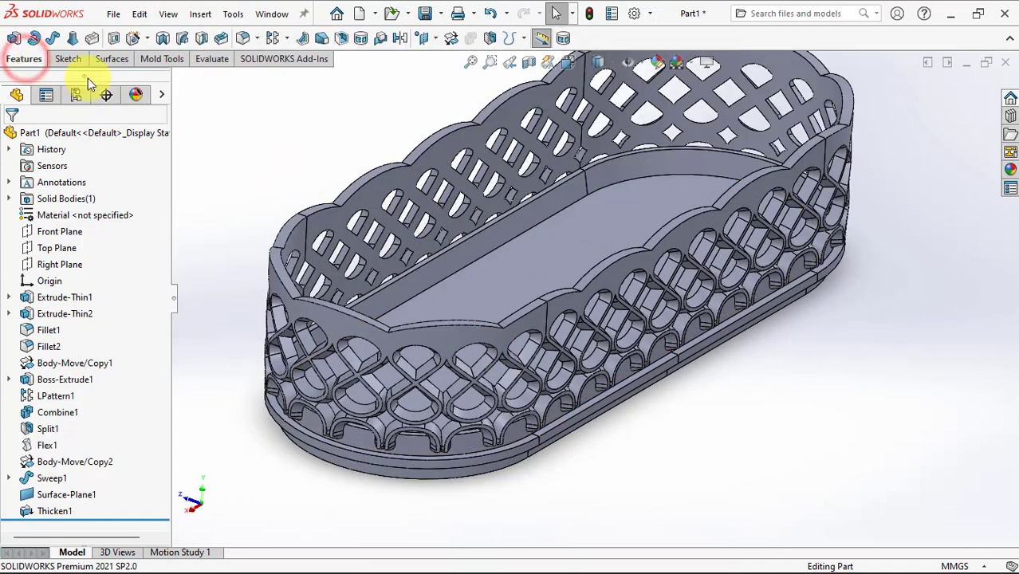
Draft the four inner wall faces at 1.00° using the floor rim face as neutral plane
click(322, 42)
scroll(380, 260, down, 5)
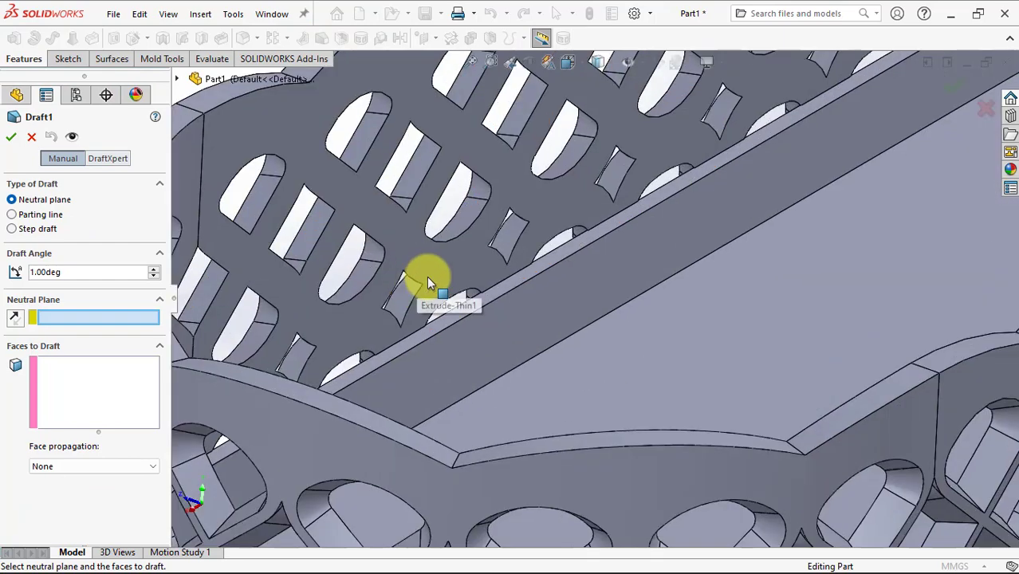
click(456, 316)
click(446, 272)
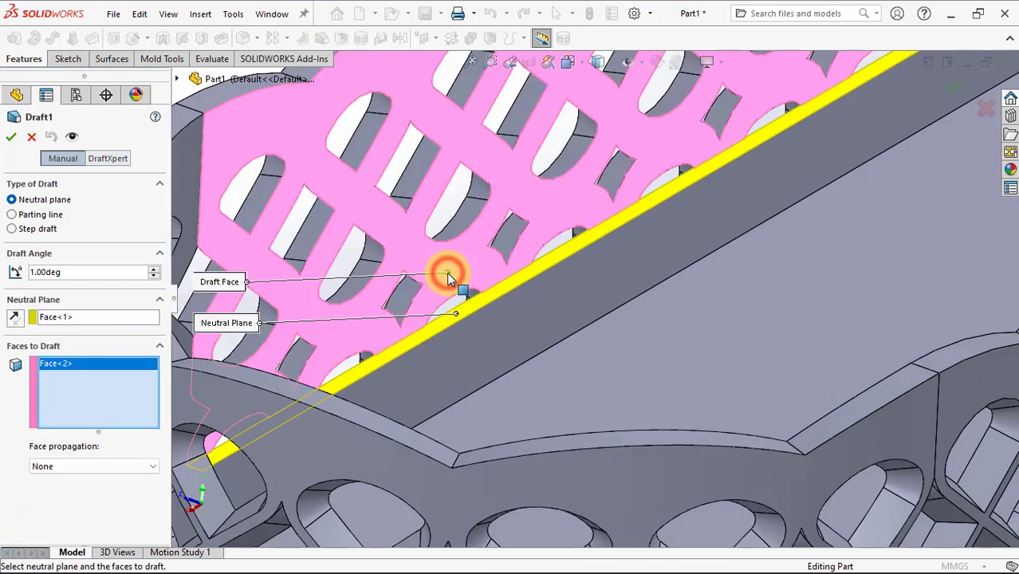
scroll(444, 279, up, 3)
scroll(449, 279, up, 3)
click(437, 268)
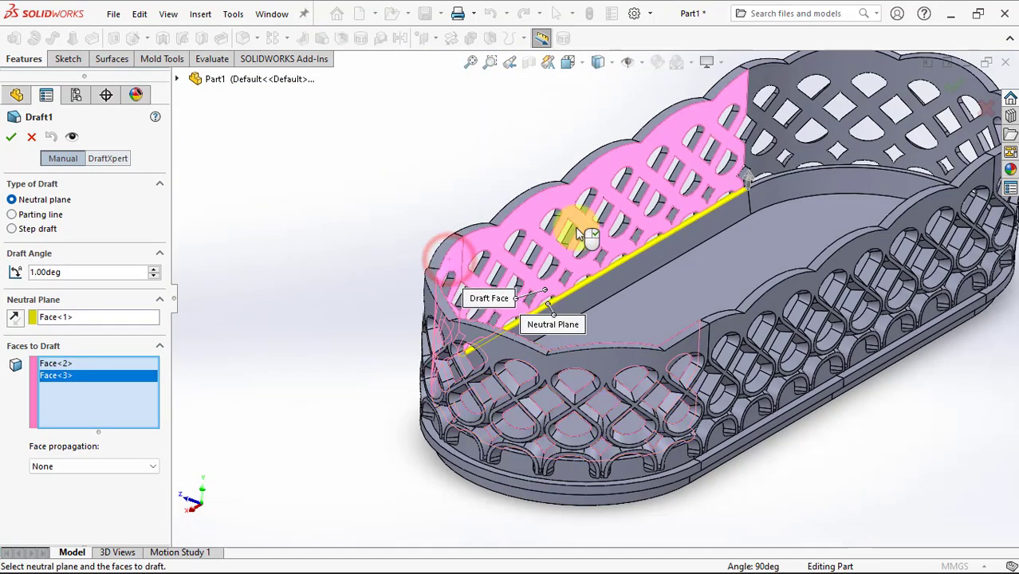
click(772, 148)
mouse_move(772, 148)
middle_down()
mouse_move(803, 198)
mouse_move(867, 205)
mouse_move(764, 395)
mouse_move(650, 483)
mouse_move(634, 471)
mouse_move(667, 437)
mouse_move(665, 215)
middle_up()
click(881, 198)
scroll(649, 296, down, 3)
scroll(519, 342, down, 2)
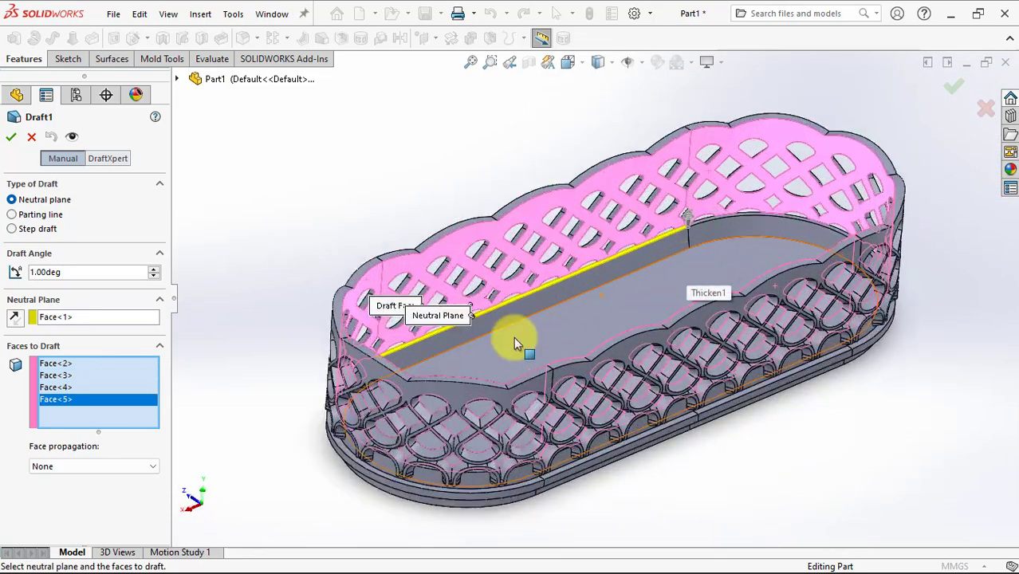
click(11, 139)
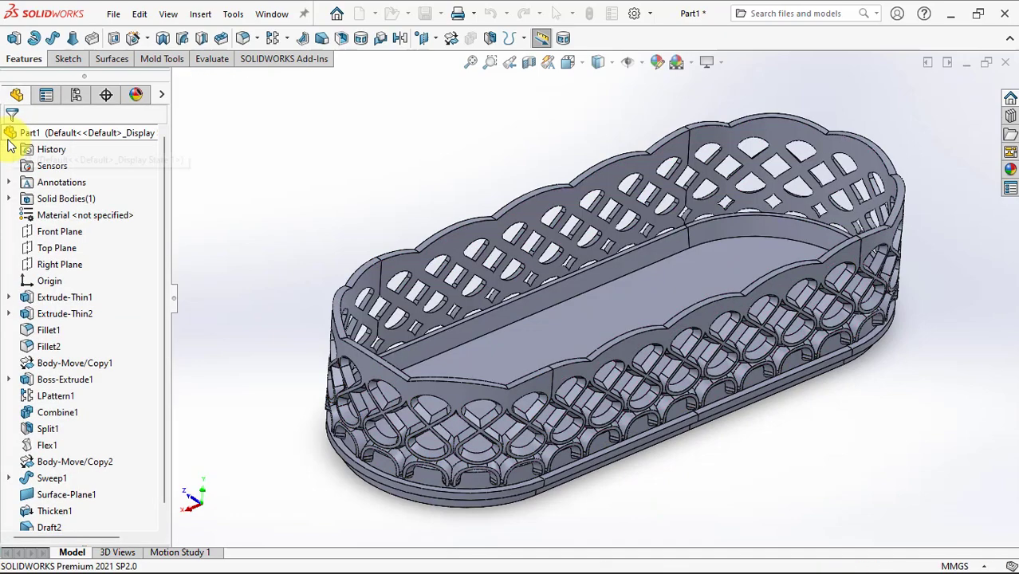
scroll(513, 229, down, 4)
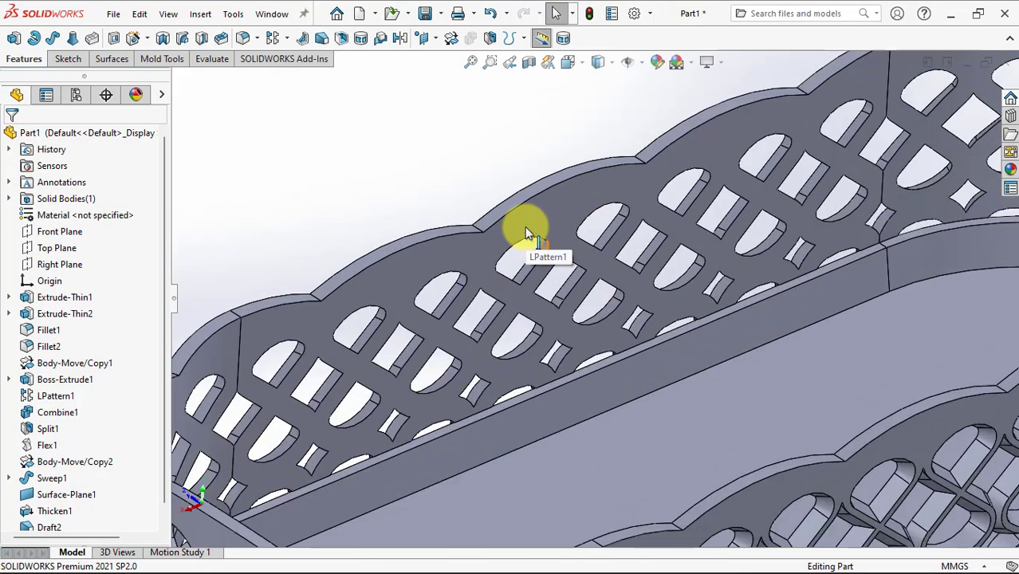
scroll(548, 334, up, 5)
click(610, 450)
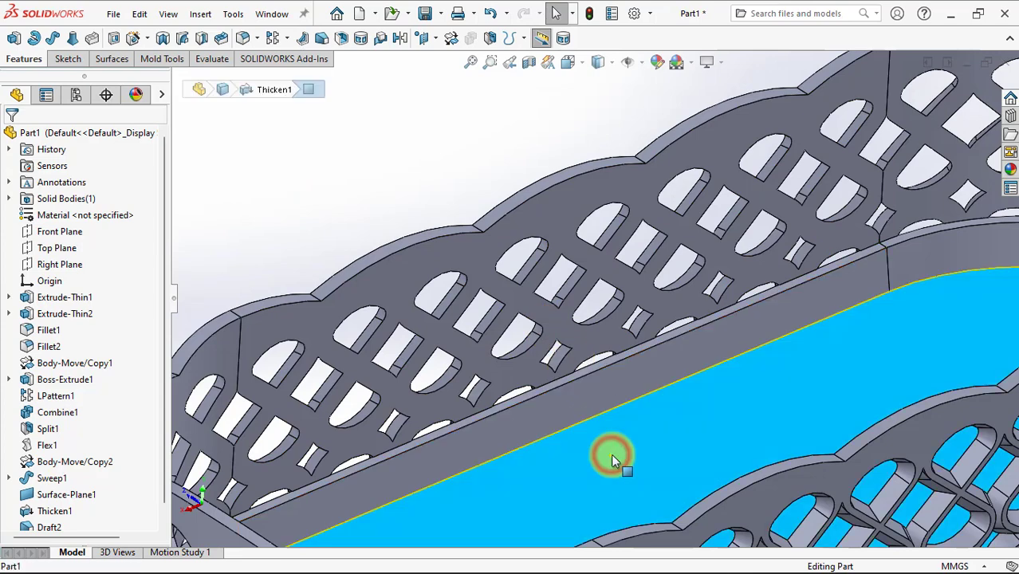
click(743, 403)
click(558, 155)
scroll(600, 250, down, 3)
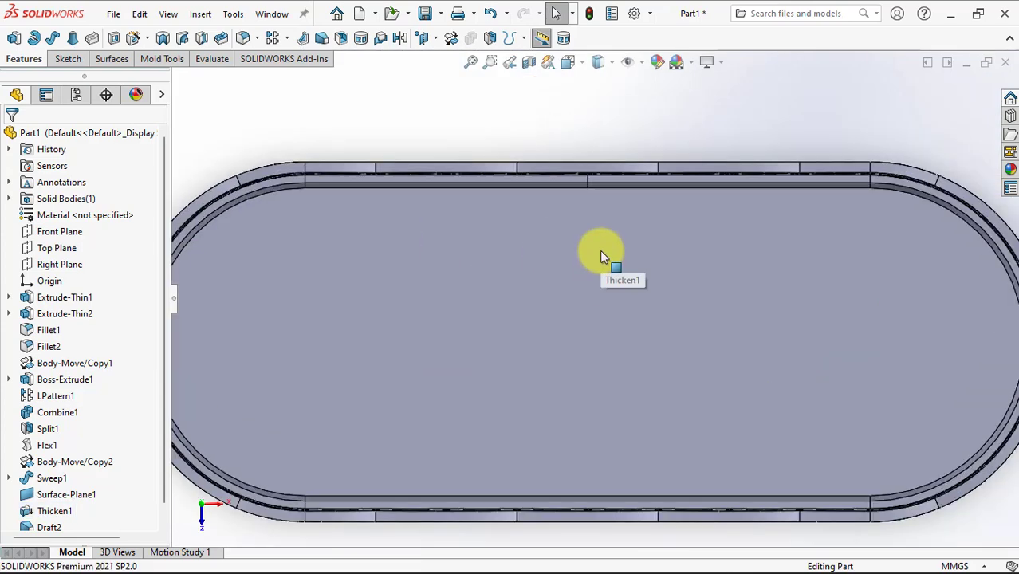
scroll(595, 248, down, 2)
scroll(162, 479, down, 1)
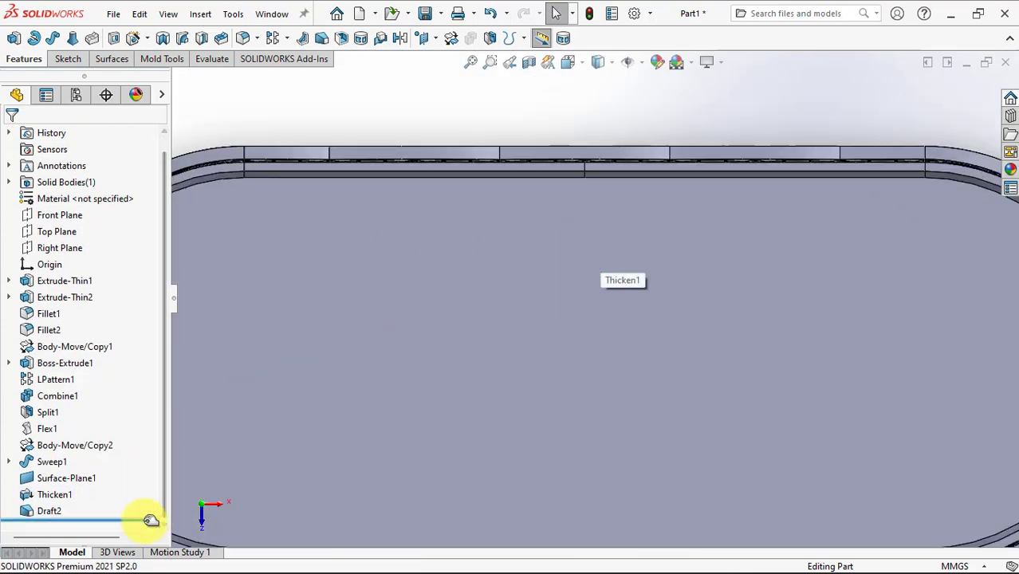
drag(147, 519, 152, 510)
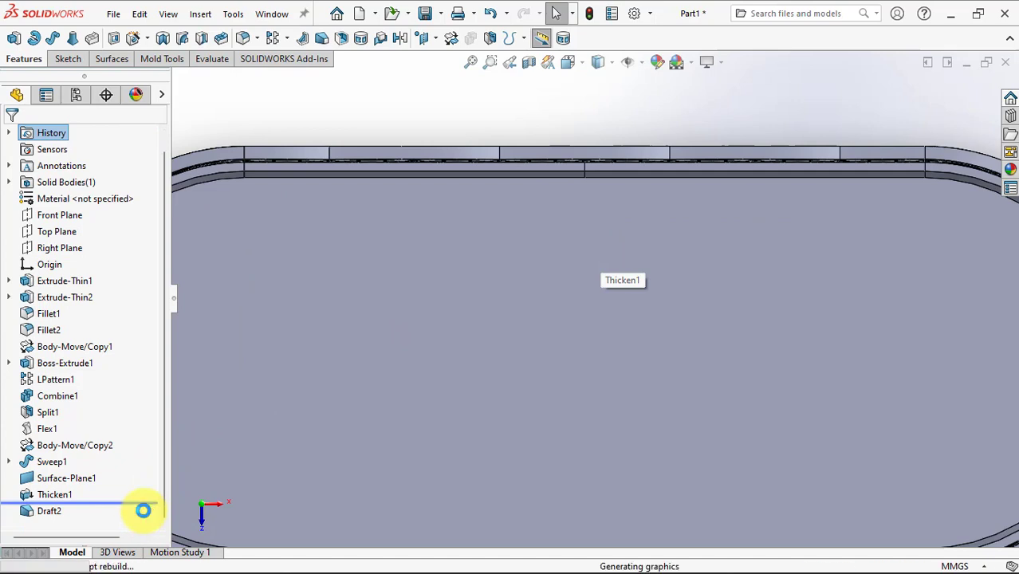
drag(149, 501, 144, 517)
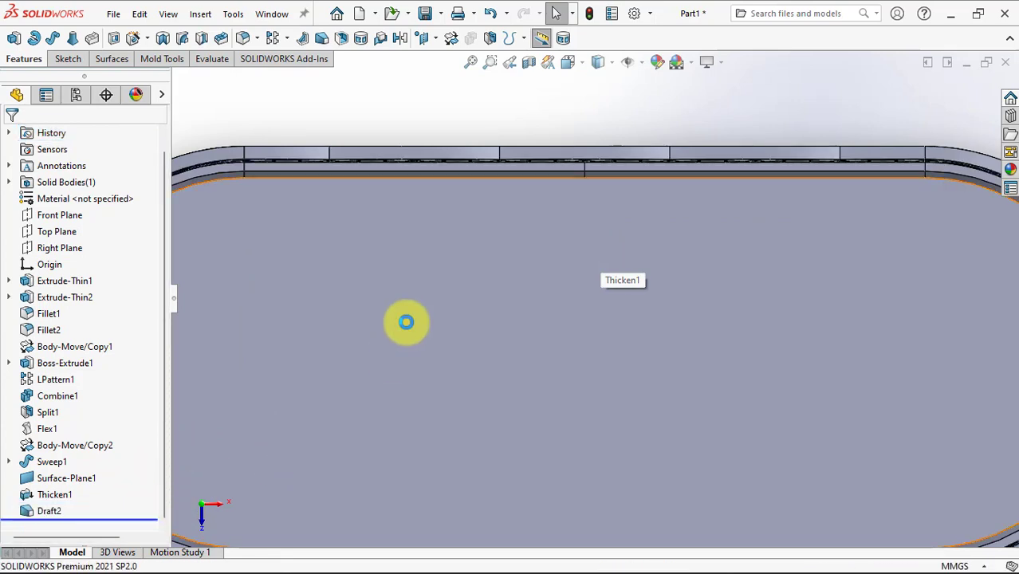
scroll(406, 321, up, 3)
scroll(508, 337, up, 2)
mouse_move(508, 337)
middle_down()
mouse_move(484, 216)
mouse_move(482, 229)
middle_up()
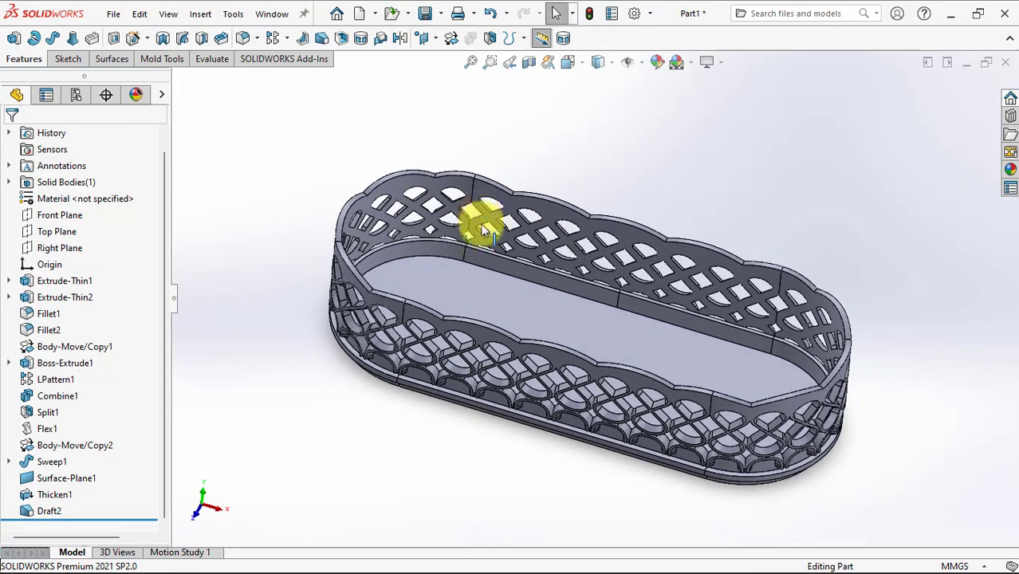
Run a 1° Draft Analysis with the floor face as pull direction, then close it
click(157, 62)
click(132, 39)
click(432, 283)
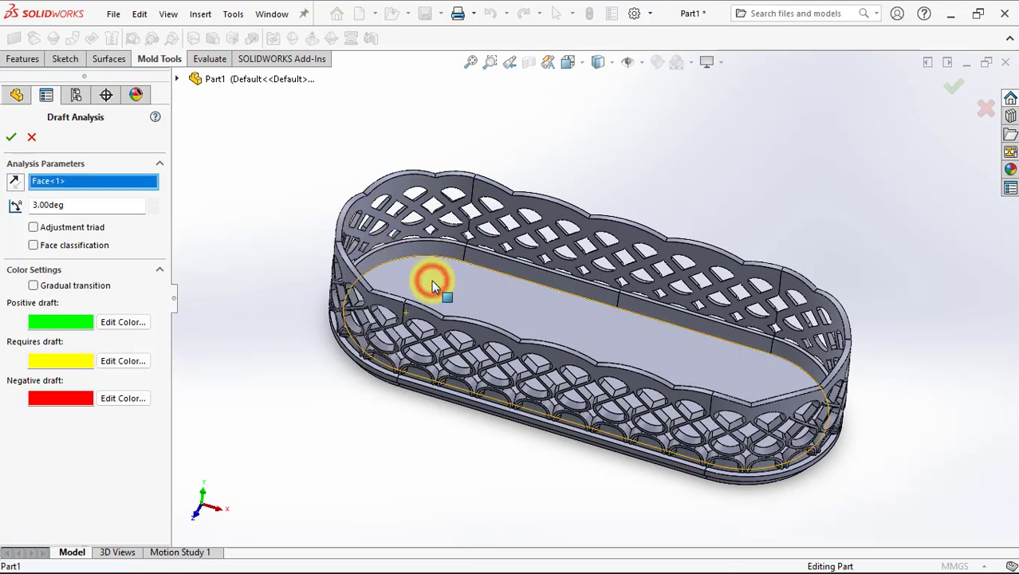
click(153, 210)
click(153, 210)
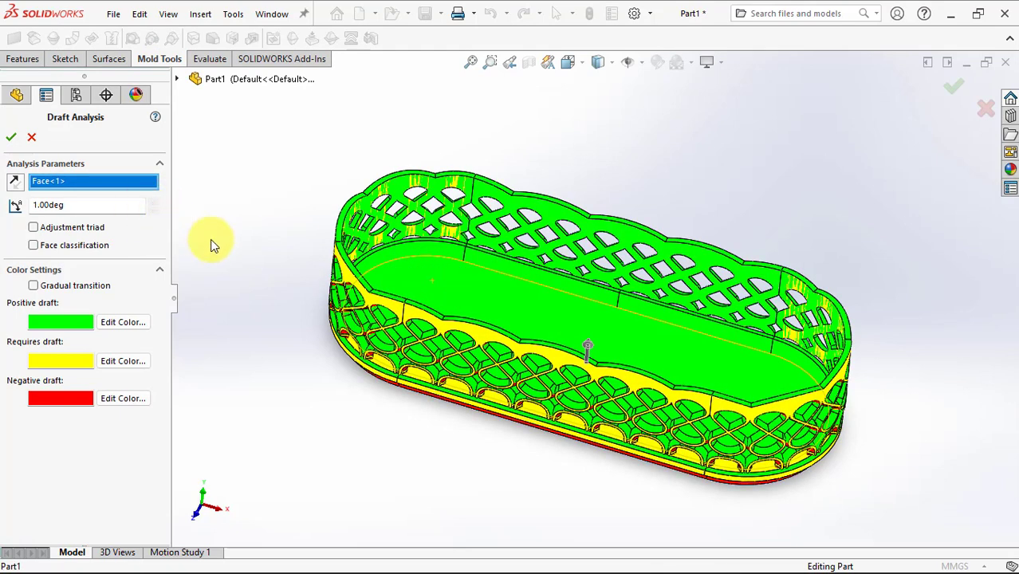
click(30, 141)
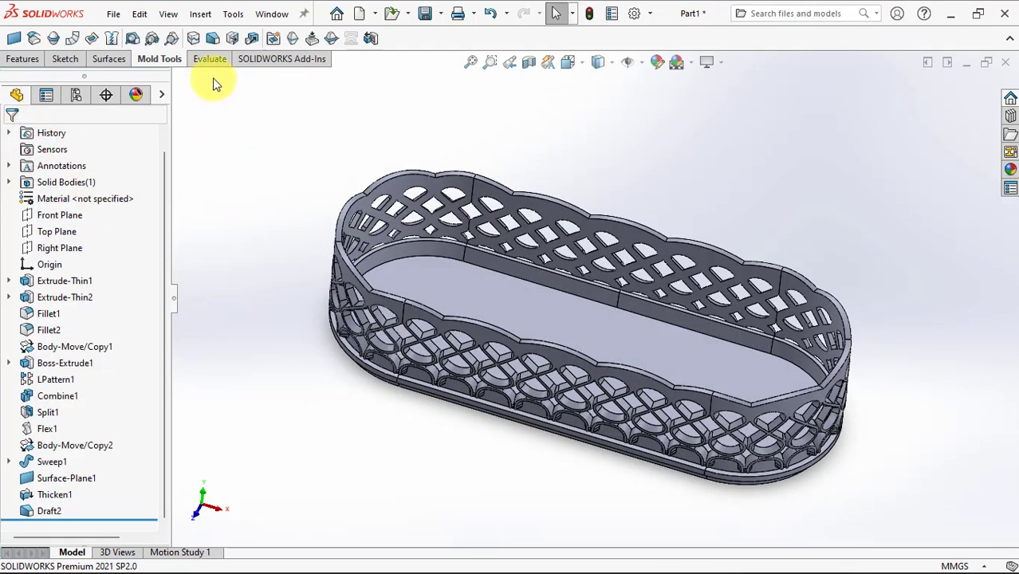
click(24, 59)
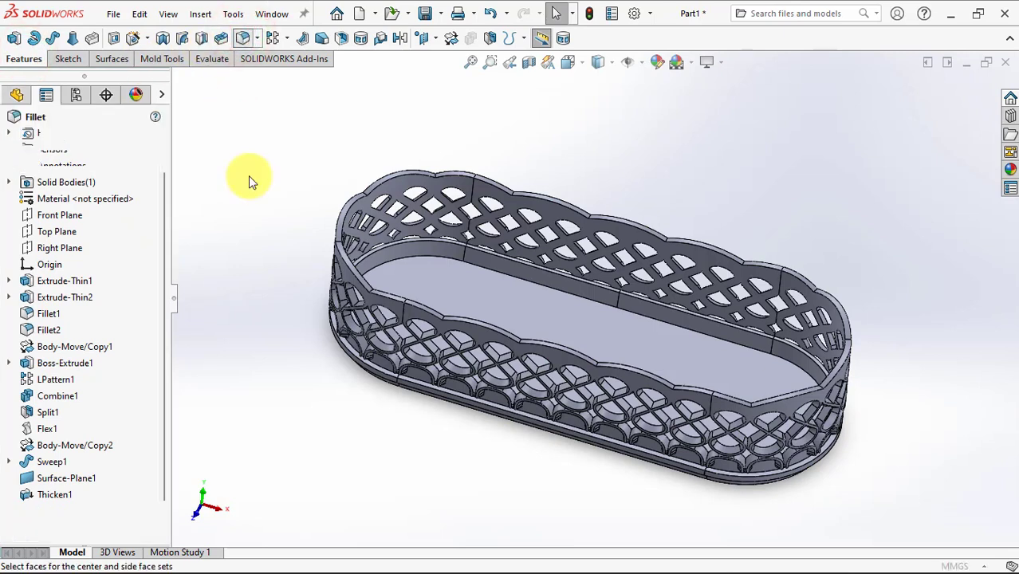
Apply a constant-size 0.8 mm fillet to the inner floor-wall edge, two base rim edges and the rim face
click(28, 207)
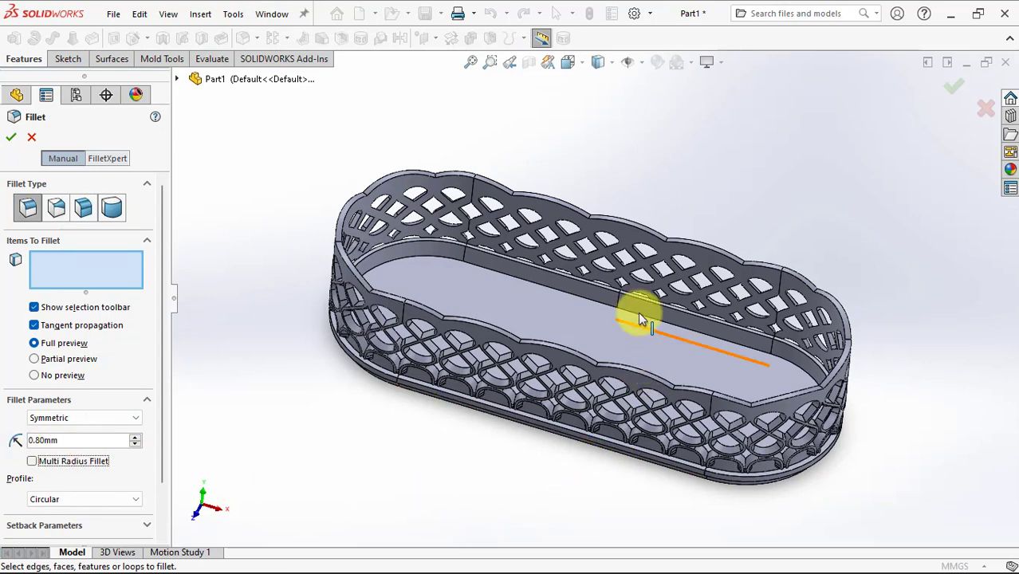
scroll(623, 311, down, 5)
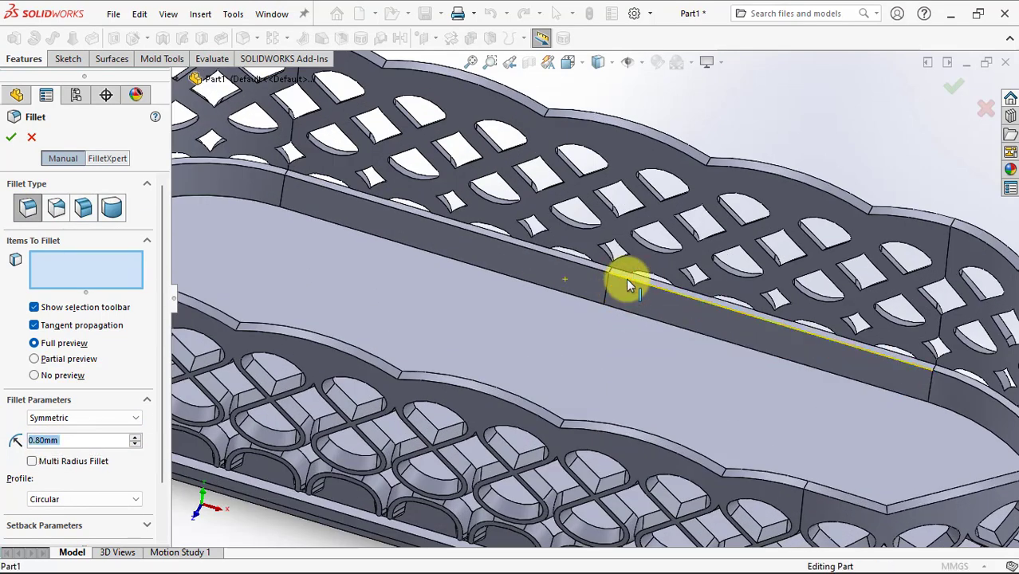
click(629, 286)
scroll(626, 278, down, 5)
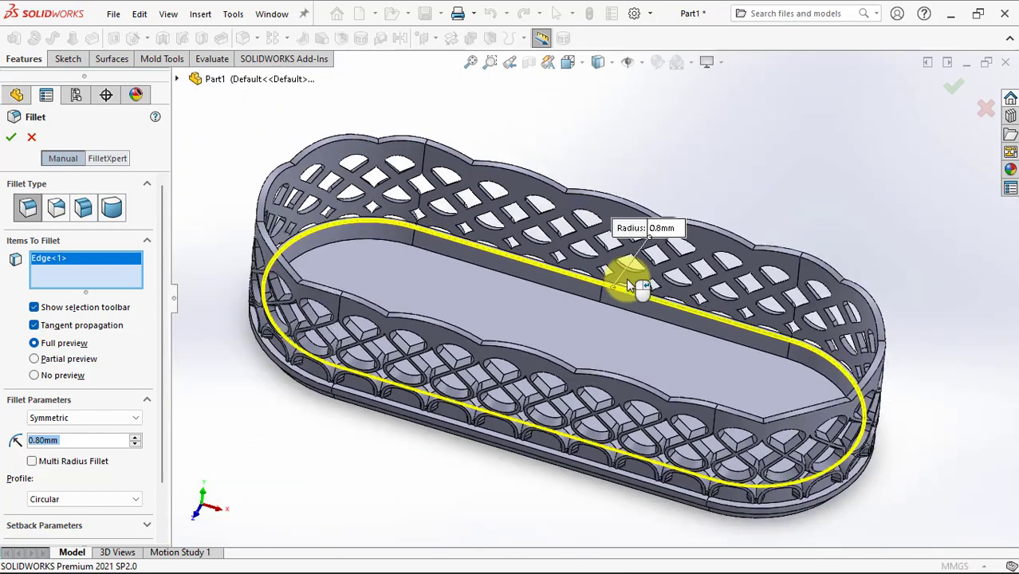
scroll(554, 356, up, 5)
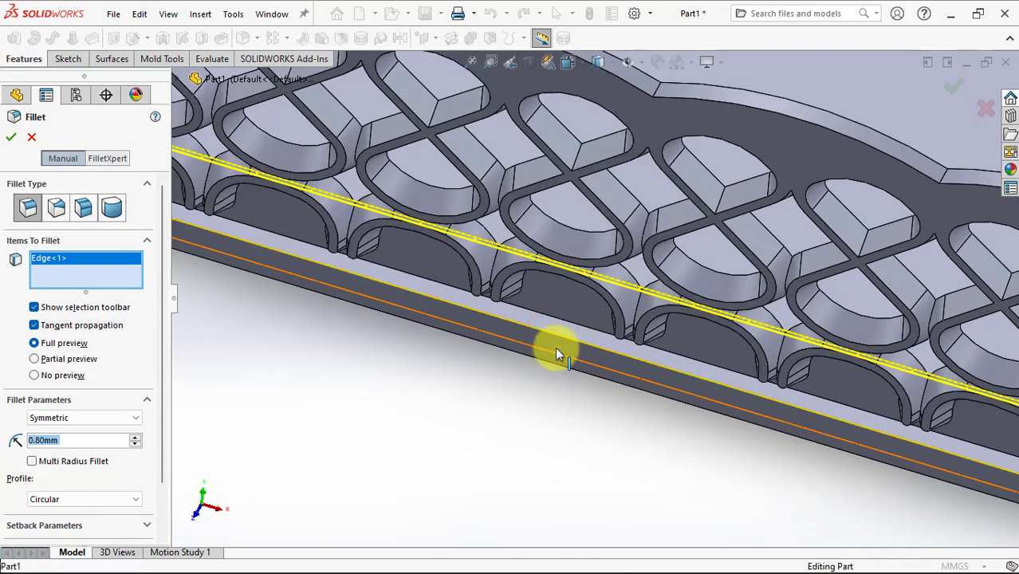
click(556, 353)
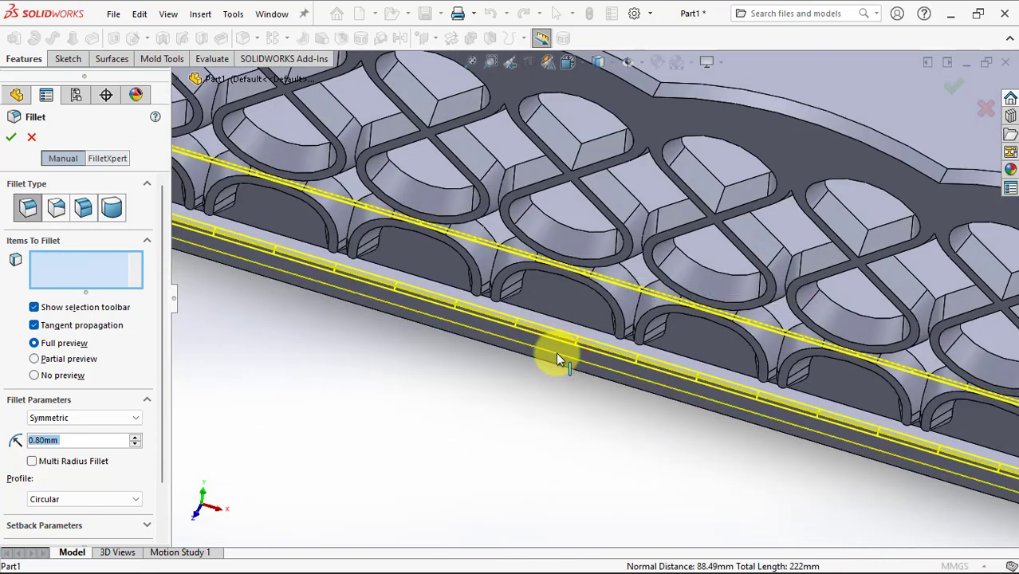
click(560, 366)
mouse_move(562, 391)
middle_down()
mouse_move(618, 232)
mouse_move(526, 413)
middle_up()
click(527, 409)
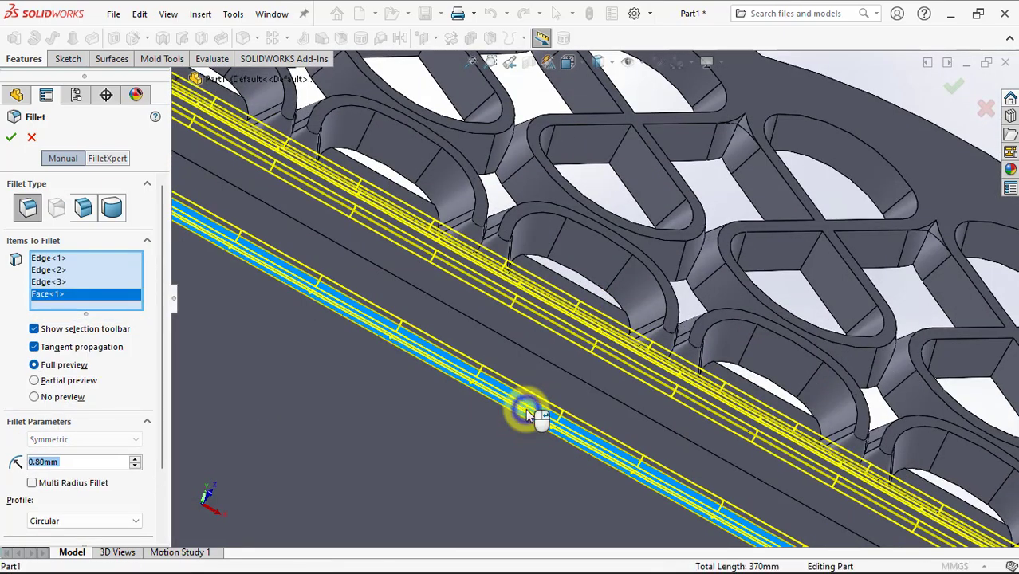
key(Return)
Orbit the basket to a lower three-quarter view to inspect the new fillet
scroll(526, 409, up, 5)
mouse_move(526, 408)
middle_down()
mouse_move(519, 315)
mouse_move(481, 384)
mouse_move(462, 346)
mouse_move(448, 378)
middle_up()
scroll(318, 300, down, 3)
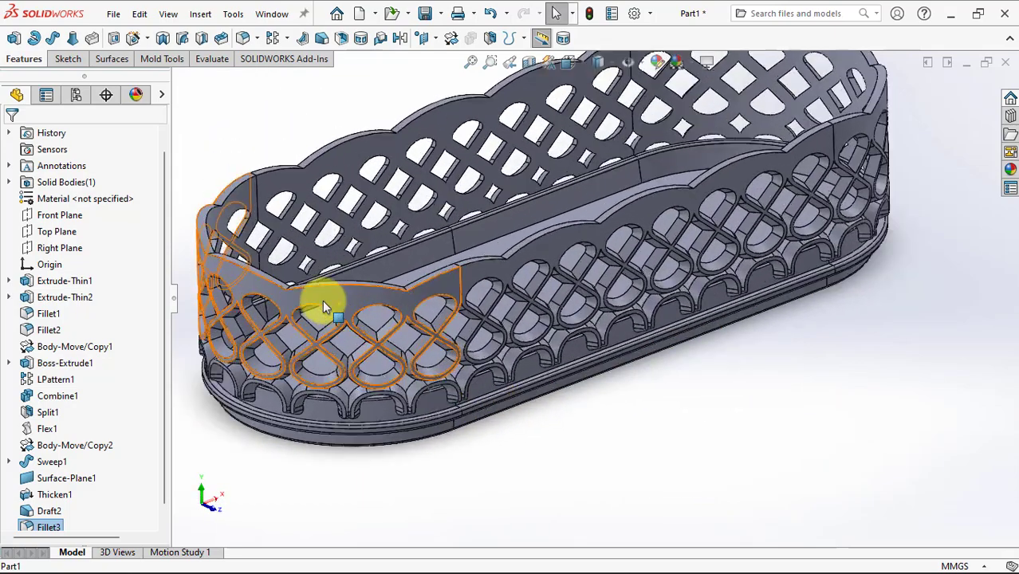
scroll(370, 378, up, 3)
mouse_move(370, 378)
middle_down()
mouse_move(399, 201)
mouse_move(580, 235)
middle_up()
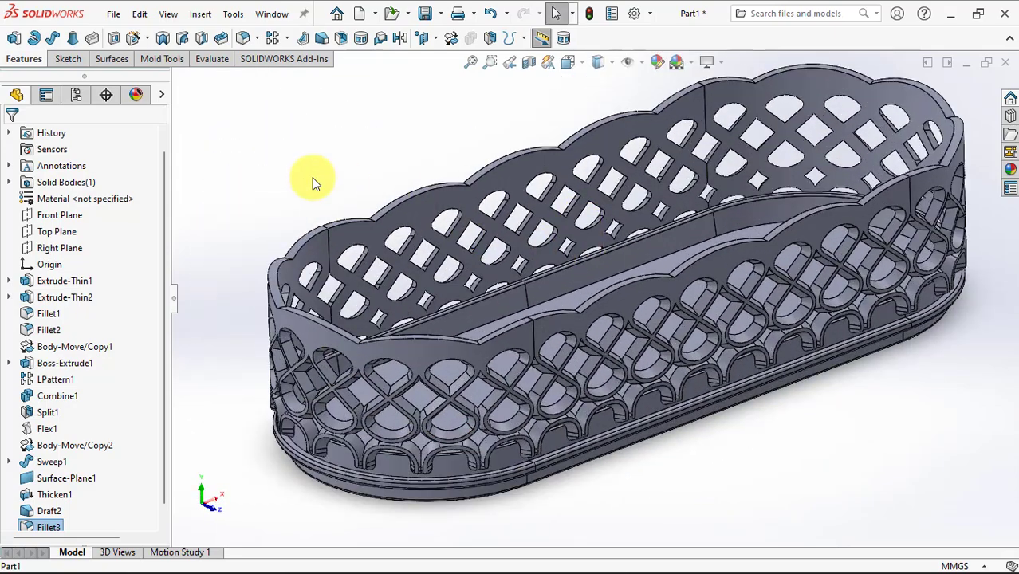